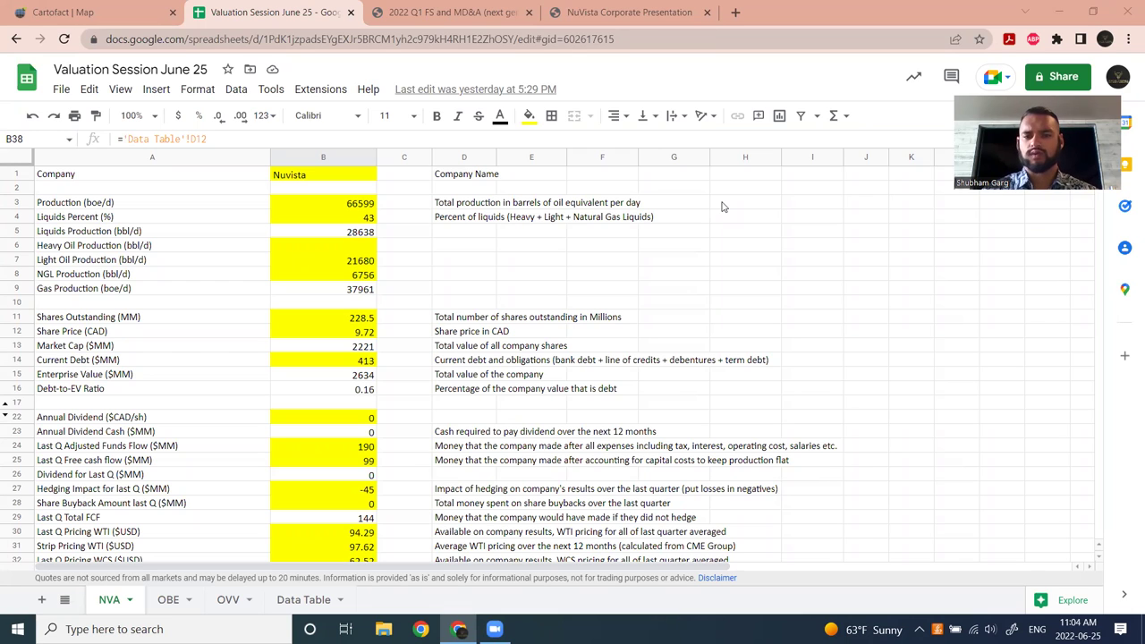
Review the strip prices and exchange rate in the Data Table sheet and the pricing inputs in the NVA sheet.
left_click(308, 600)
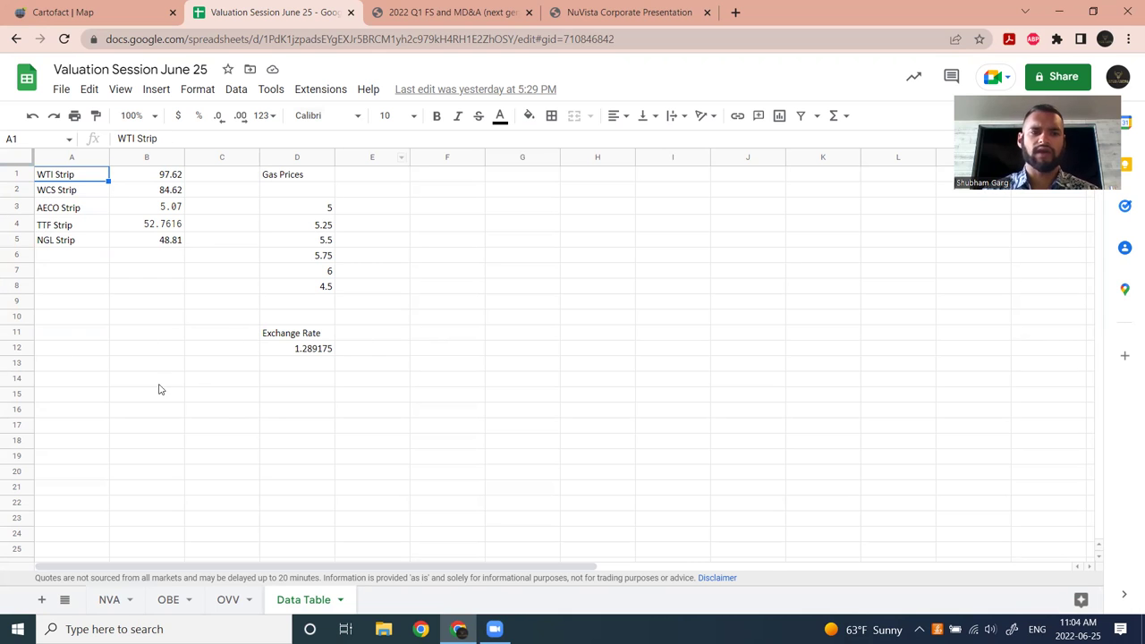
left_click(109, 600)
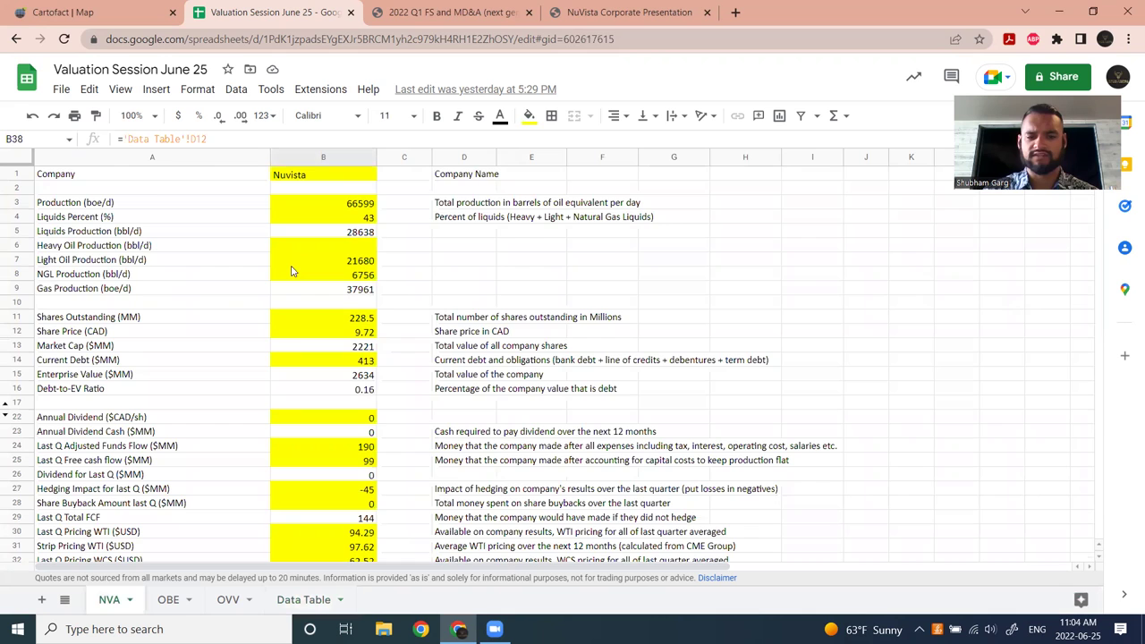
scroll(413, 535, "down", 2)
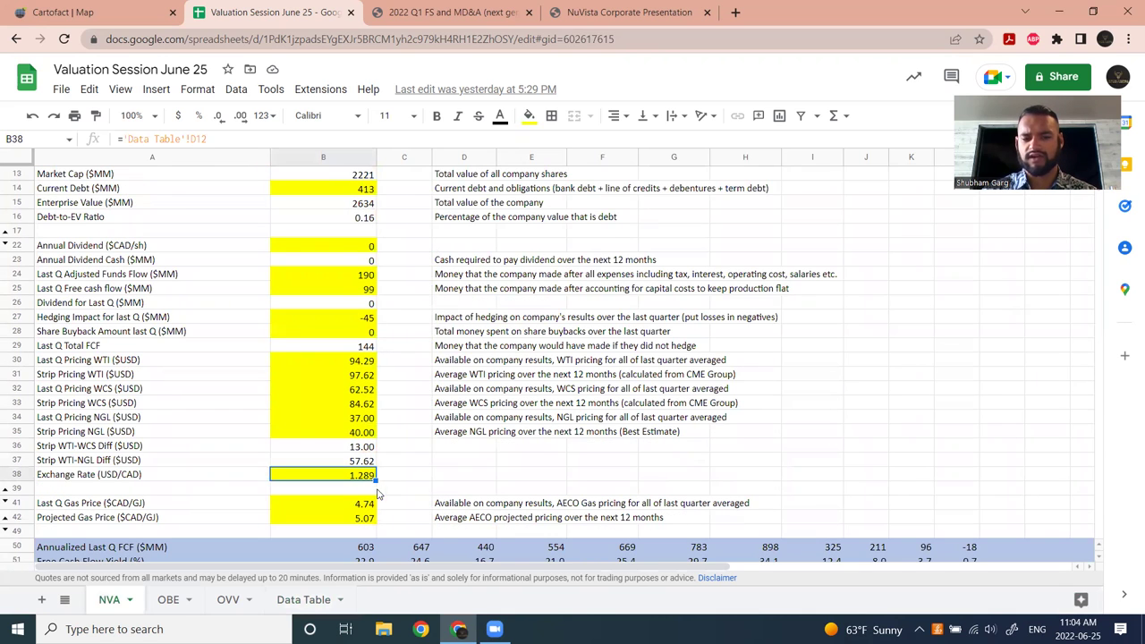
scroll(388, 397, "up", 5)
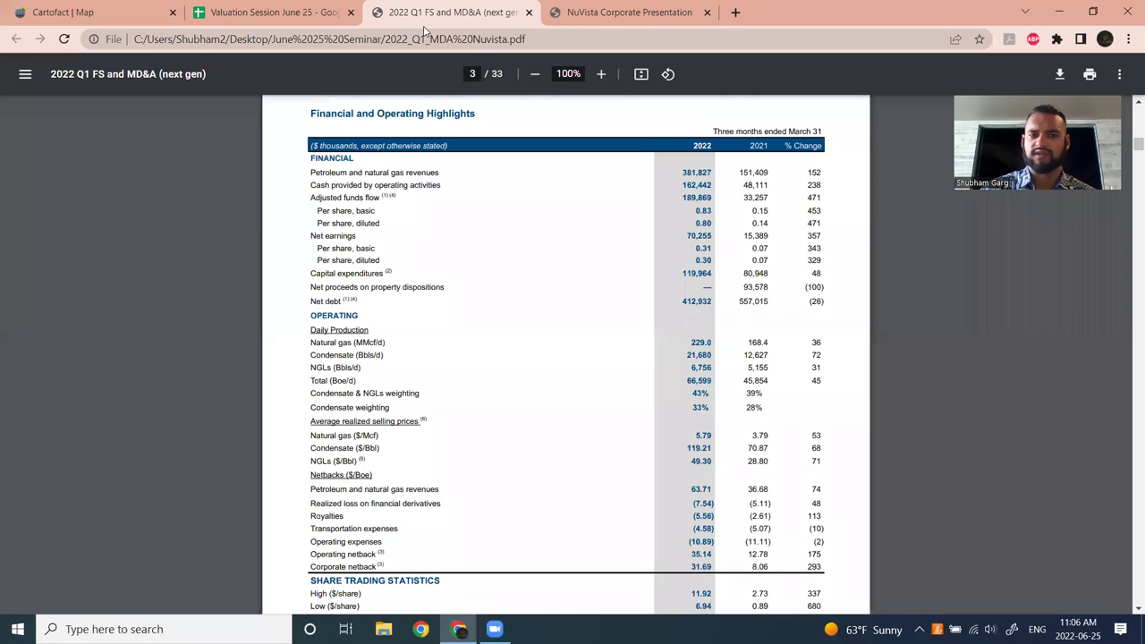
View the Q1 2022 report's highlights page and inspect the company name and production cells in the NVA sheet.
left_click(424, 18)
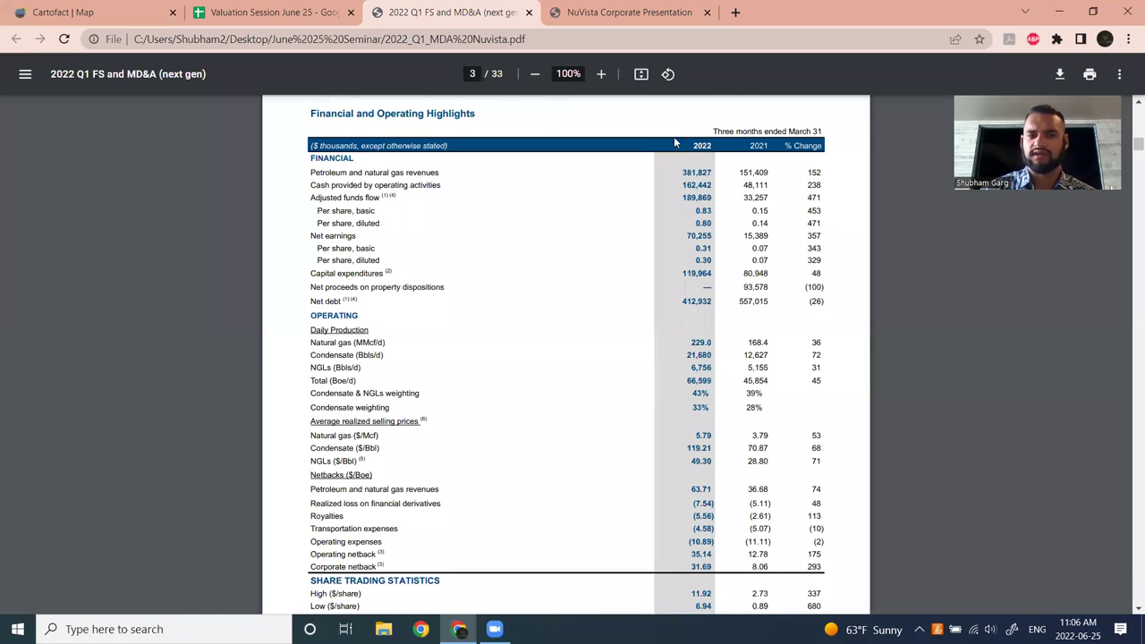
left_click(278, 12)
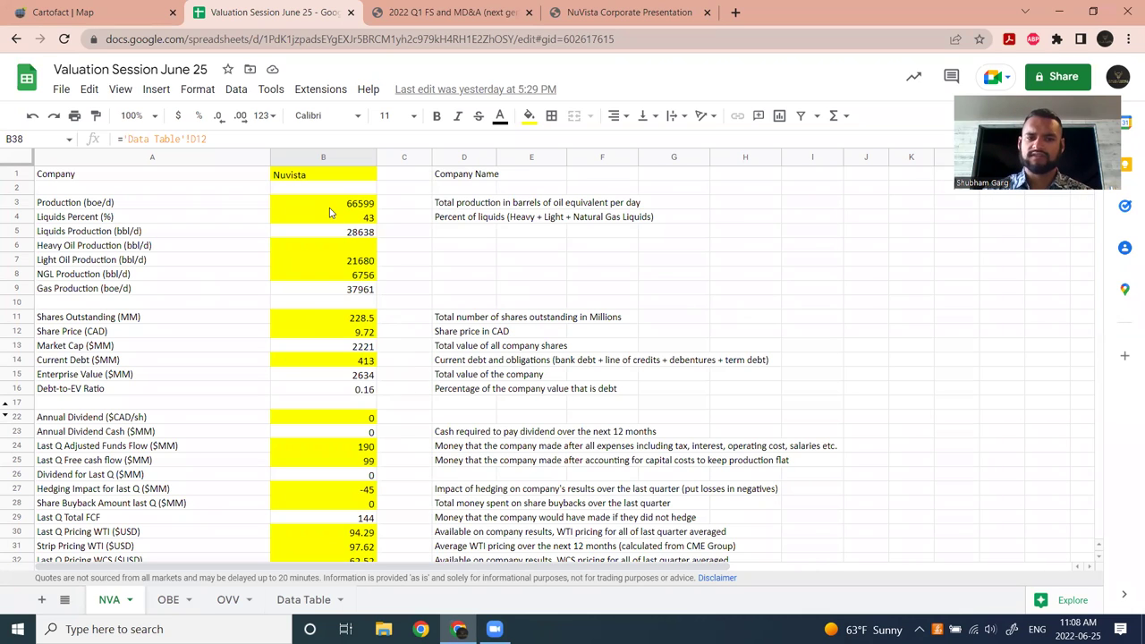
left_click(317, 161)
left_click(551, 306)
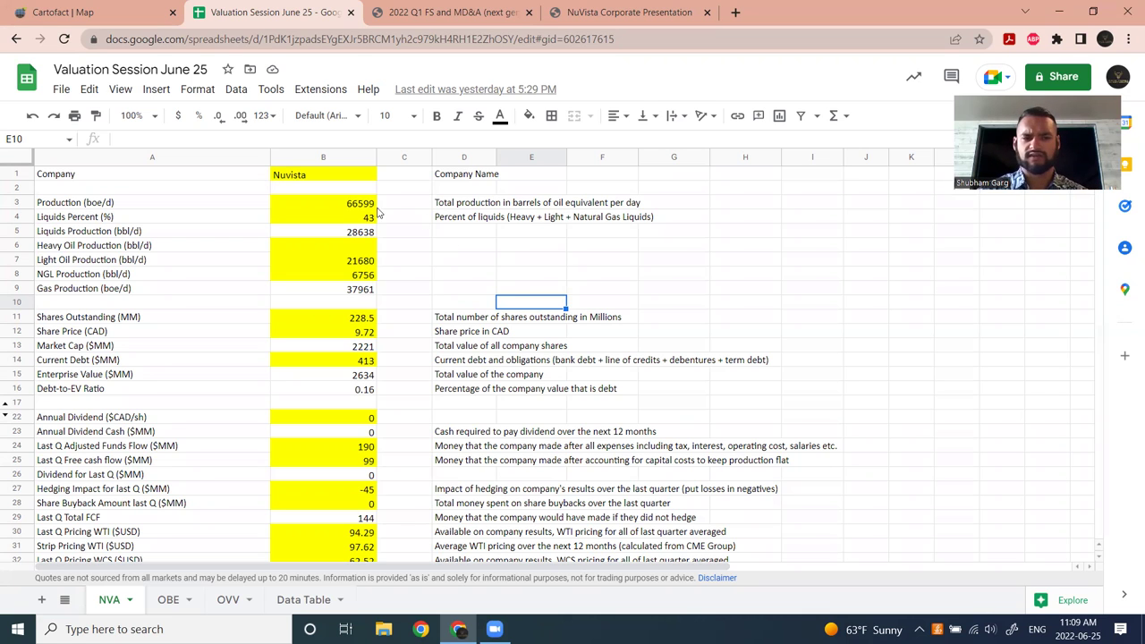
left_click(344, 178)
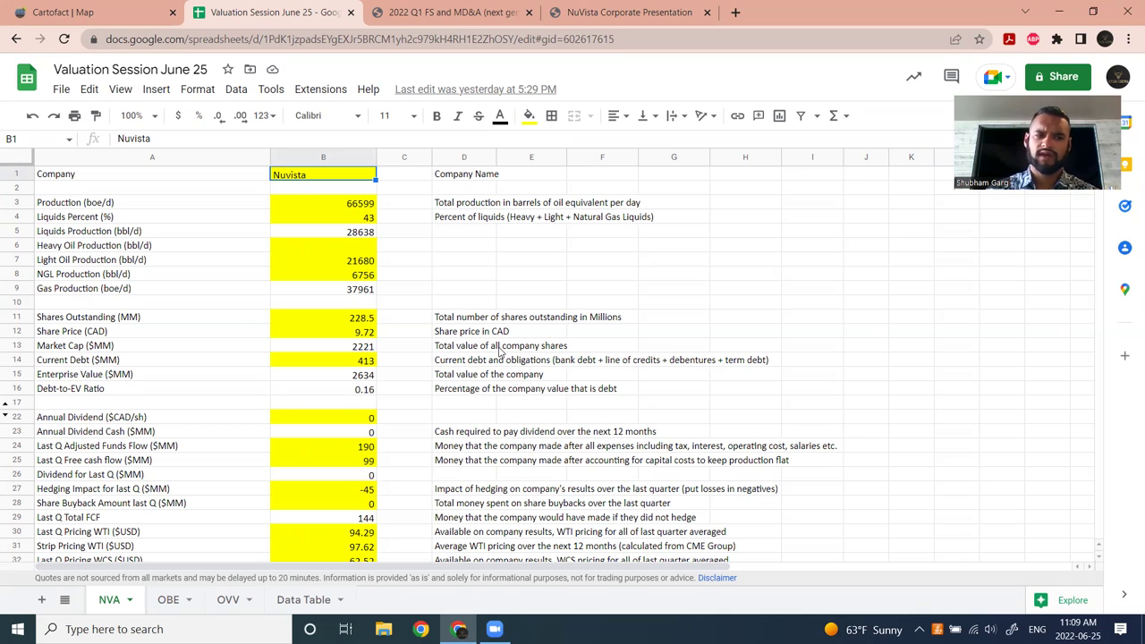
left_click(330, 207)
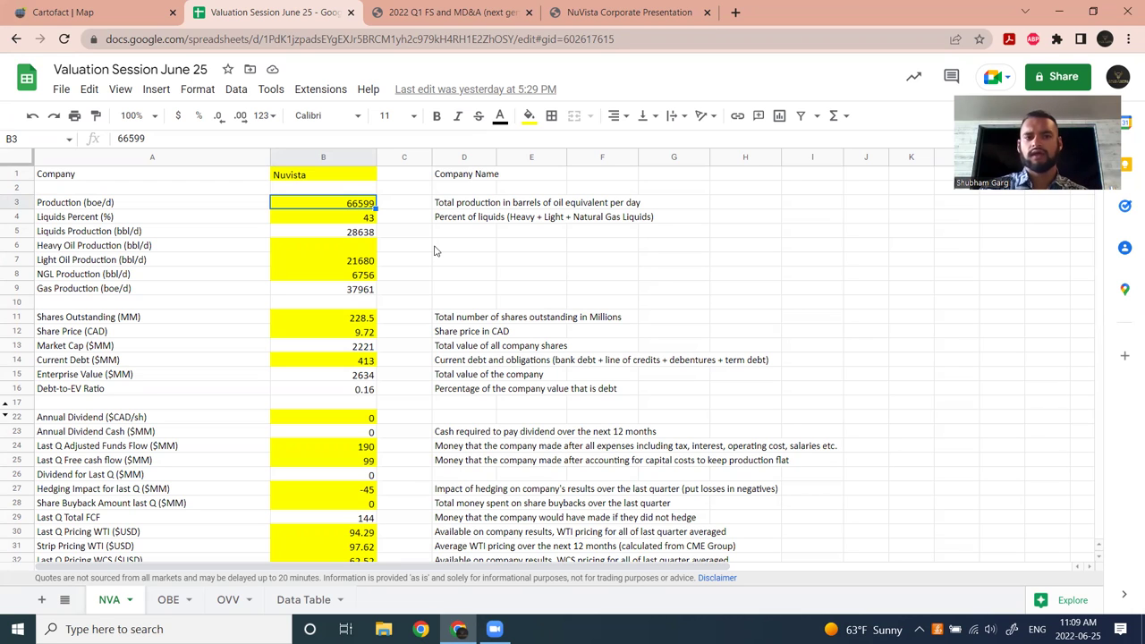
Locate the total daily production and the reporting period in the Q1 2022 report's Financial and Operating Highlights table.
left_click(422, 27)
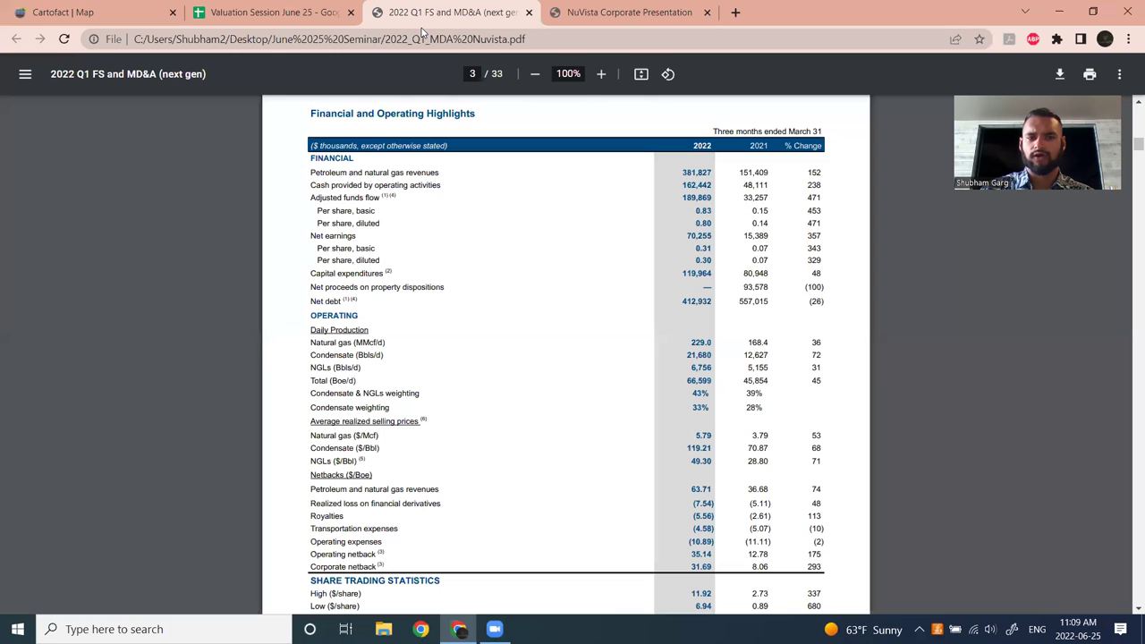
scroll(567, 280, "up", 2)
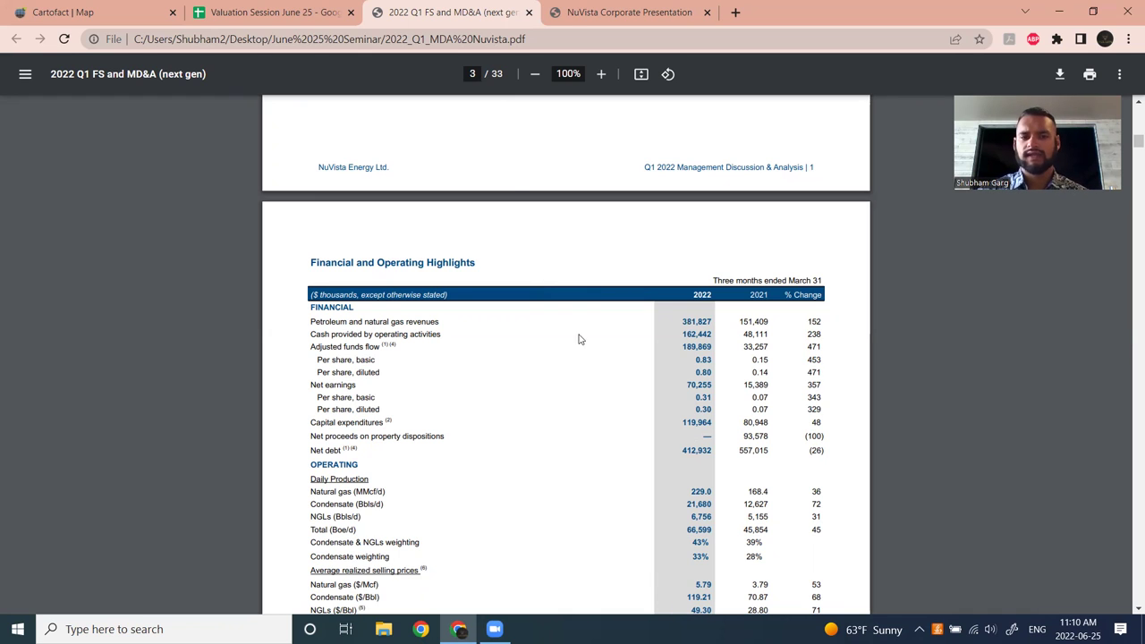
scroll(600, 268, "down", 3)
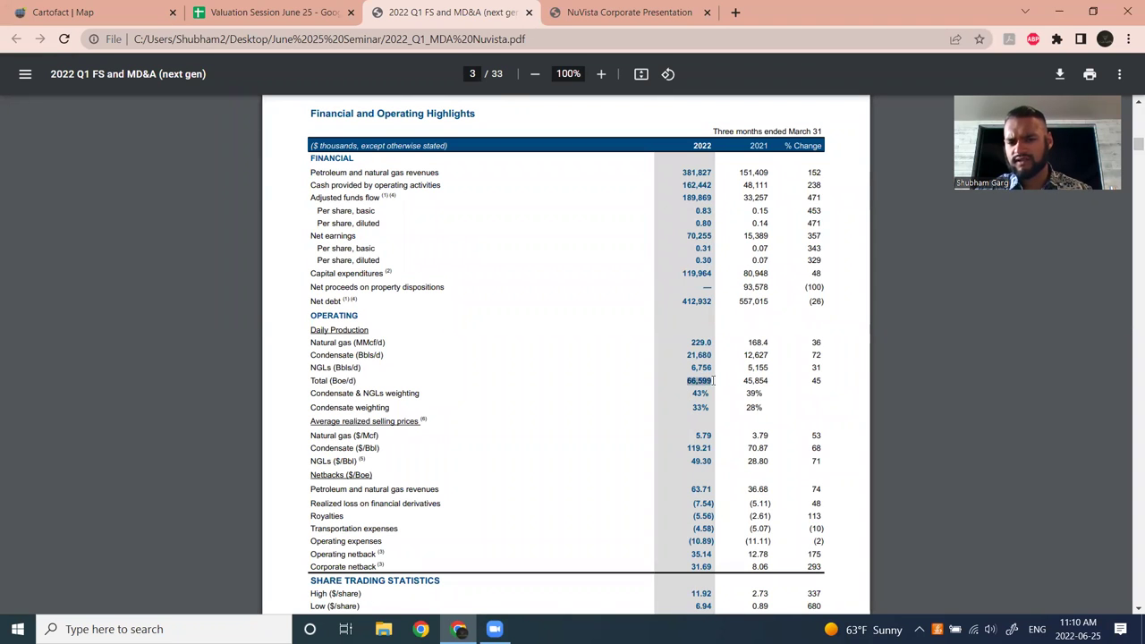
left_click_drag(691, 381, 701, 391)
left_click(700, 391)
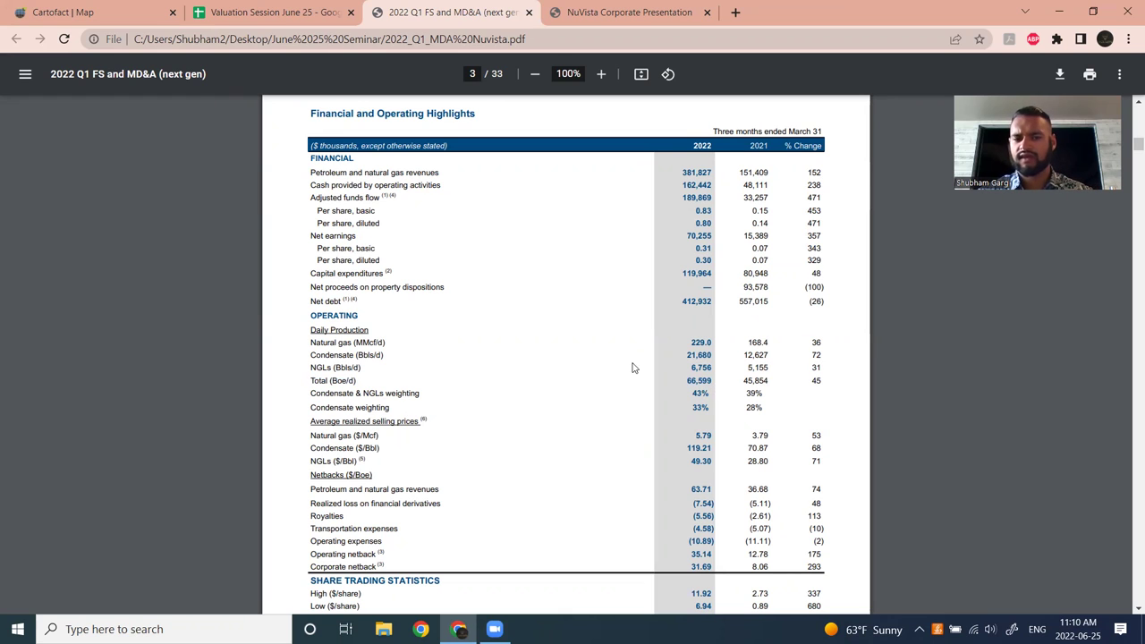
left_click_drag(712, 131, 807, 131)
left_click(716, 132)
left_click_drag(712, 132, 813, 132)
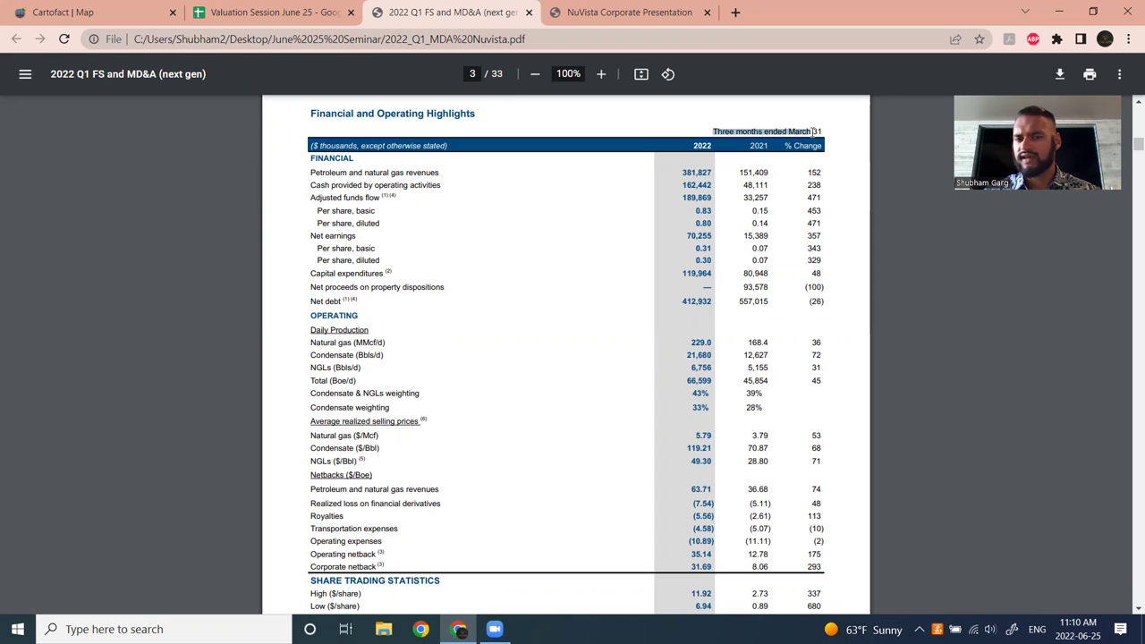
left_click(336, 12)
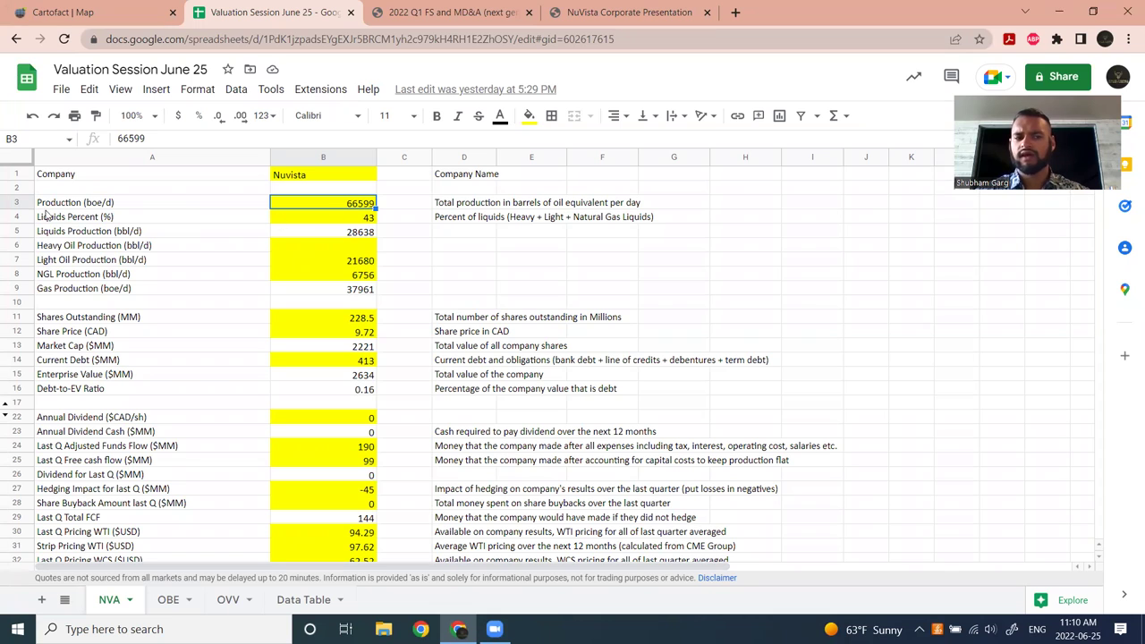
Compare the Liquids Percent input in the NVA sheet with the condensate and NGLs weighting in the Q1 report.
left_click(408, 28)
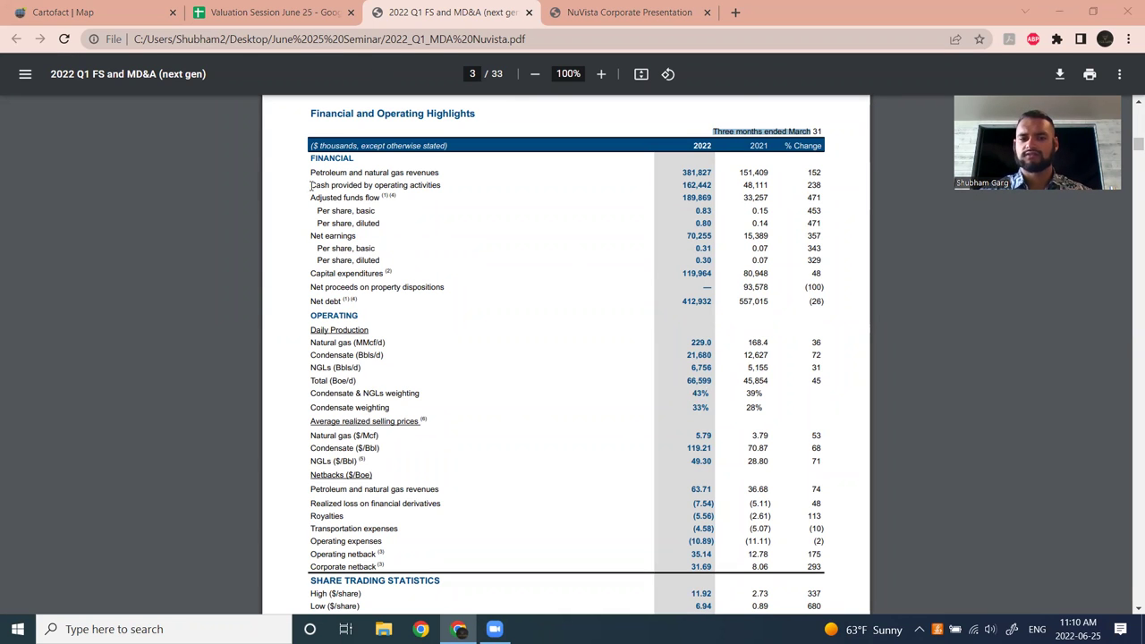
left_click(272, 12)
left_click(368, 219)
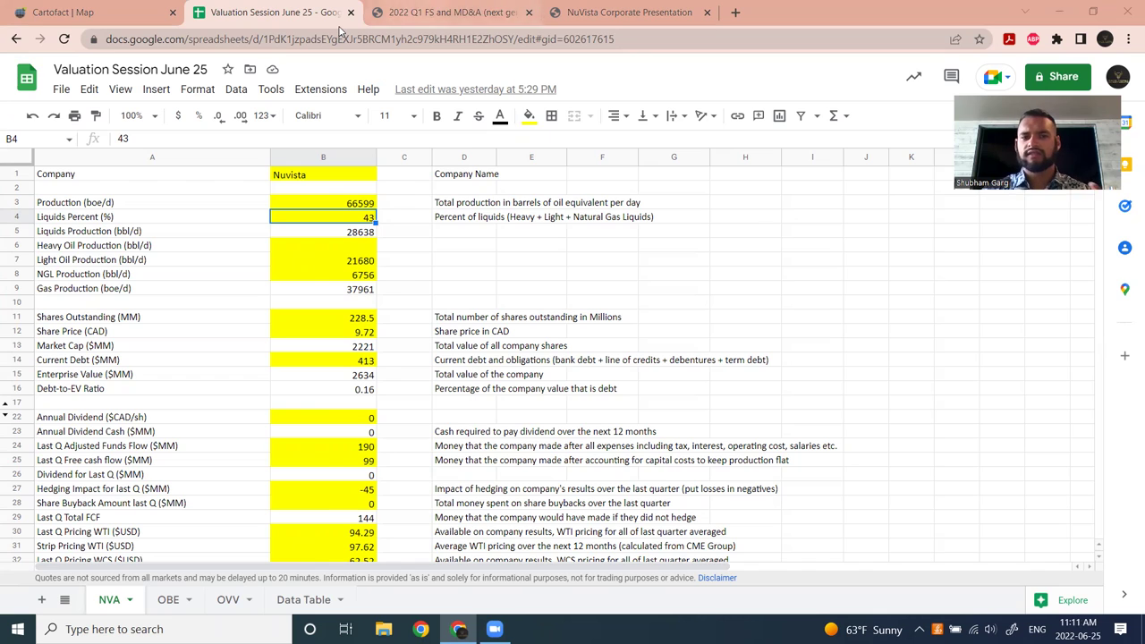
left_click(448, 13)
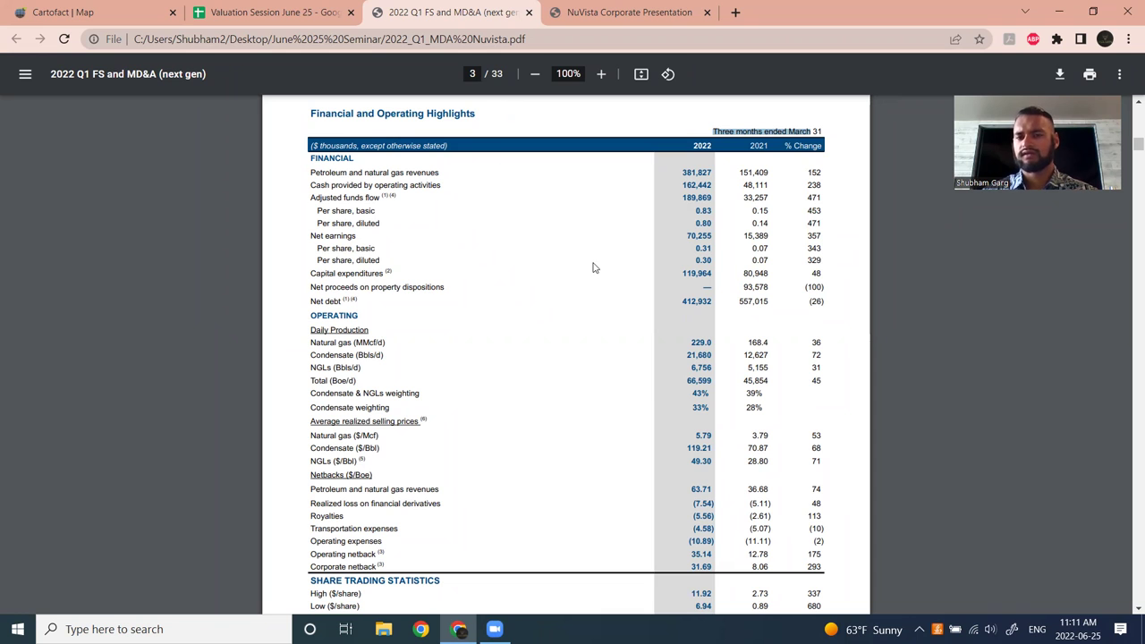
key("ctrl+shift+Tab")
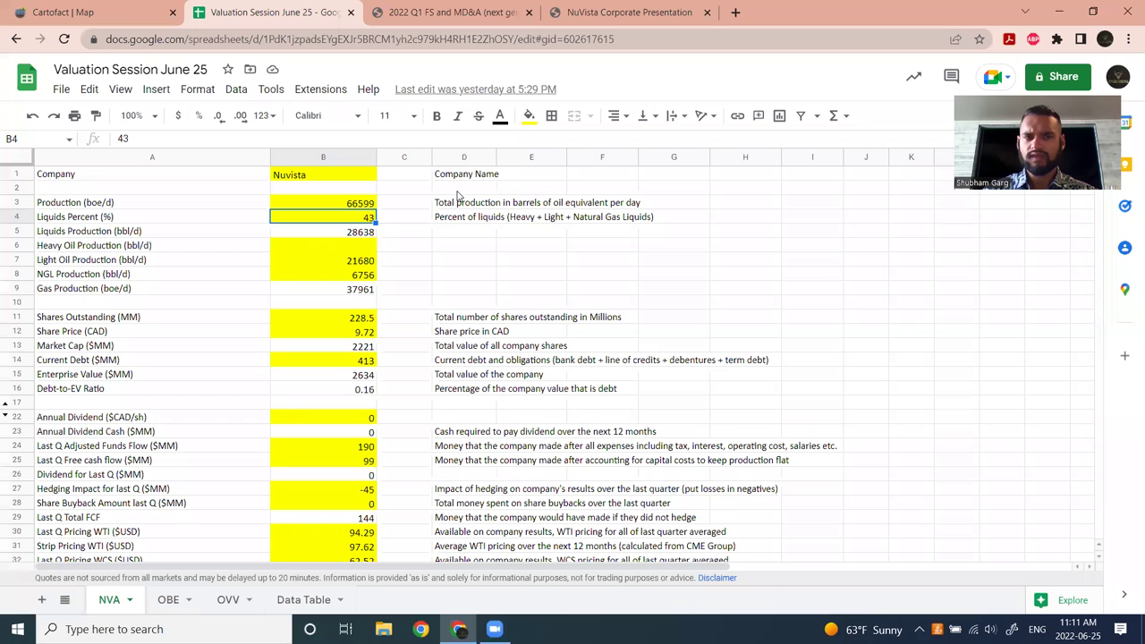
Find the 2022 condensate and NGL daily volumes in the report's Daily Production section.
scroll(382, 238, "down", 2)
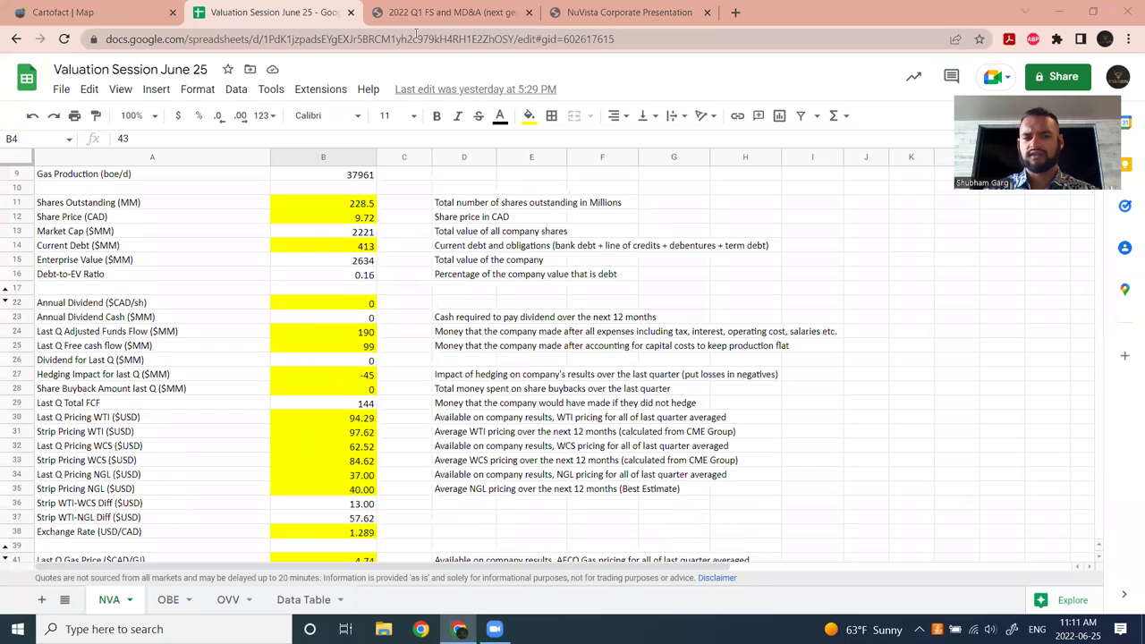
key("ctrl+Tab")
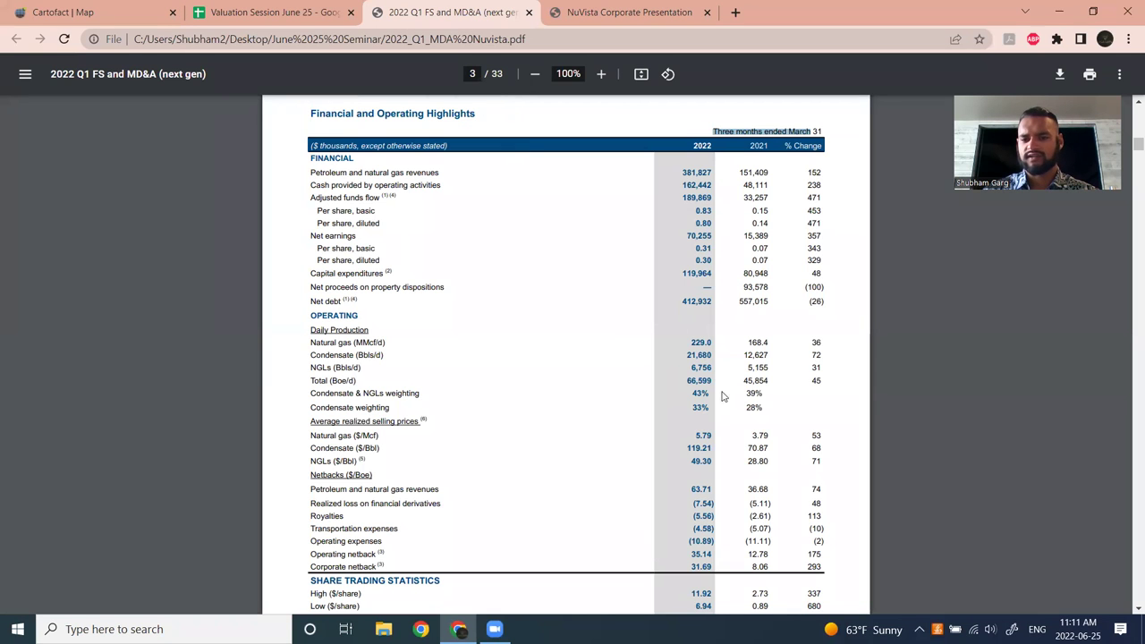
left_click(697, 351)
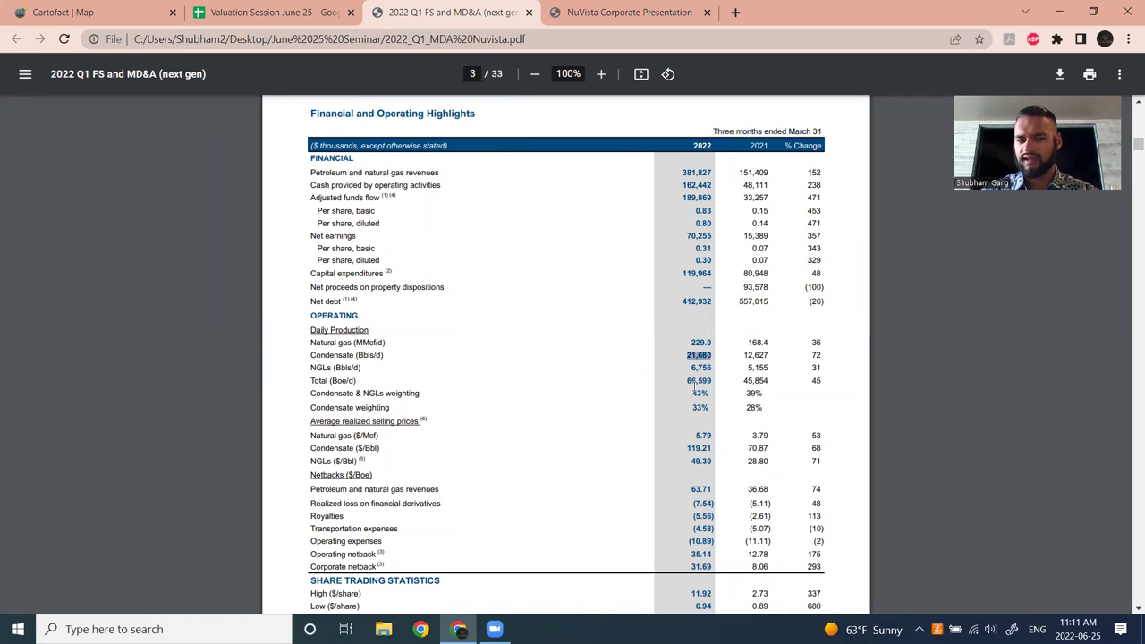
double_click(696, 368)
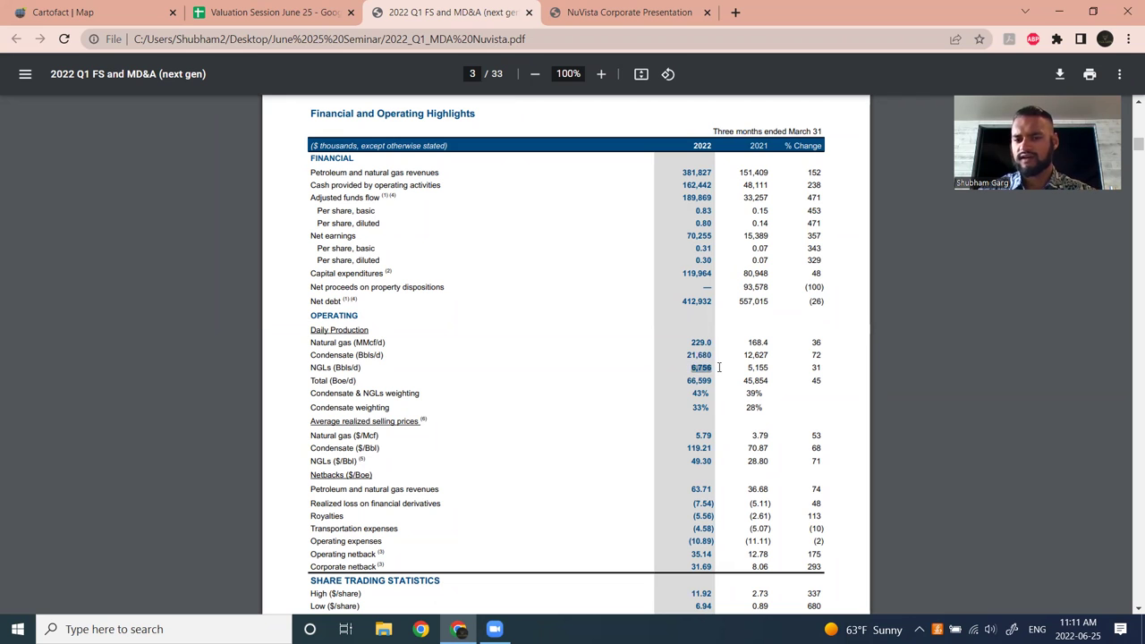
left_click(707, 396)
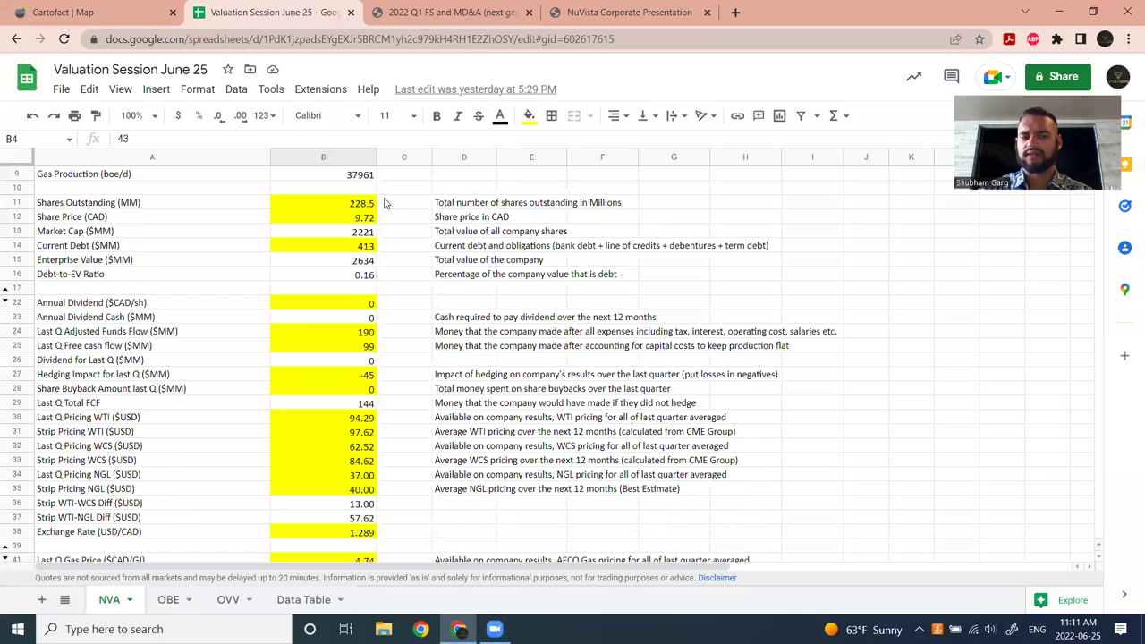
Inspect the light oil, gas, liquids and NGL production cells and their formulas in the NVA sheet.
left_click(305, 11)
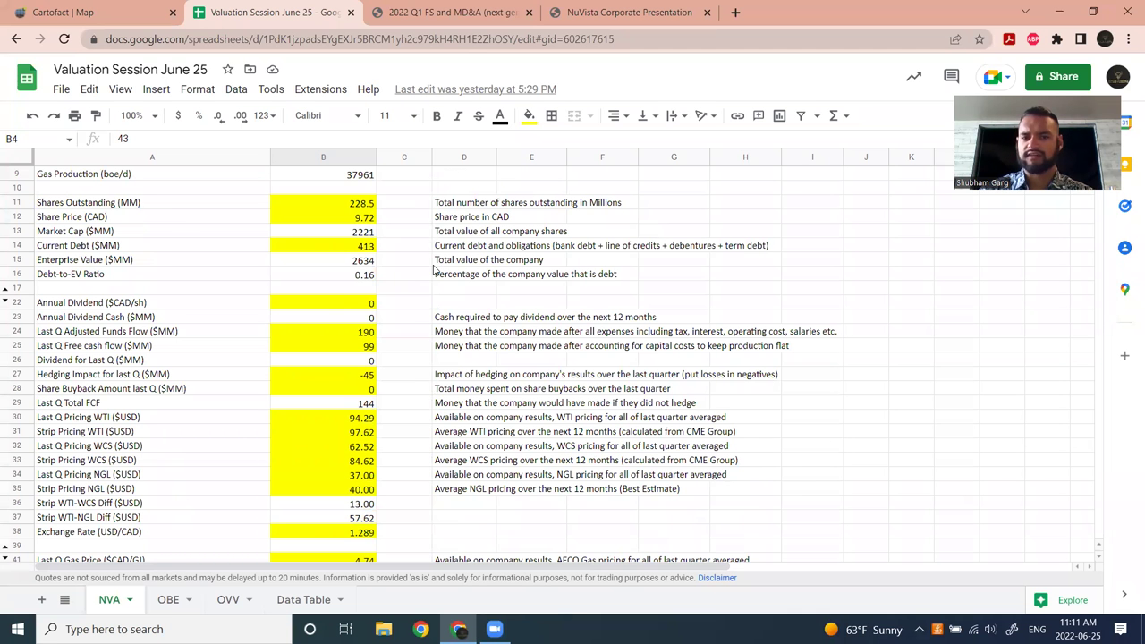
scroll(435, 269, "up", 3)
left_click(363, 262)
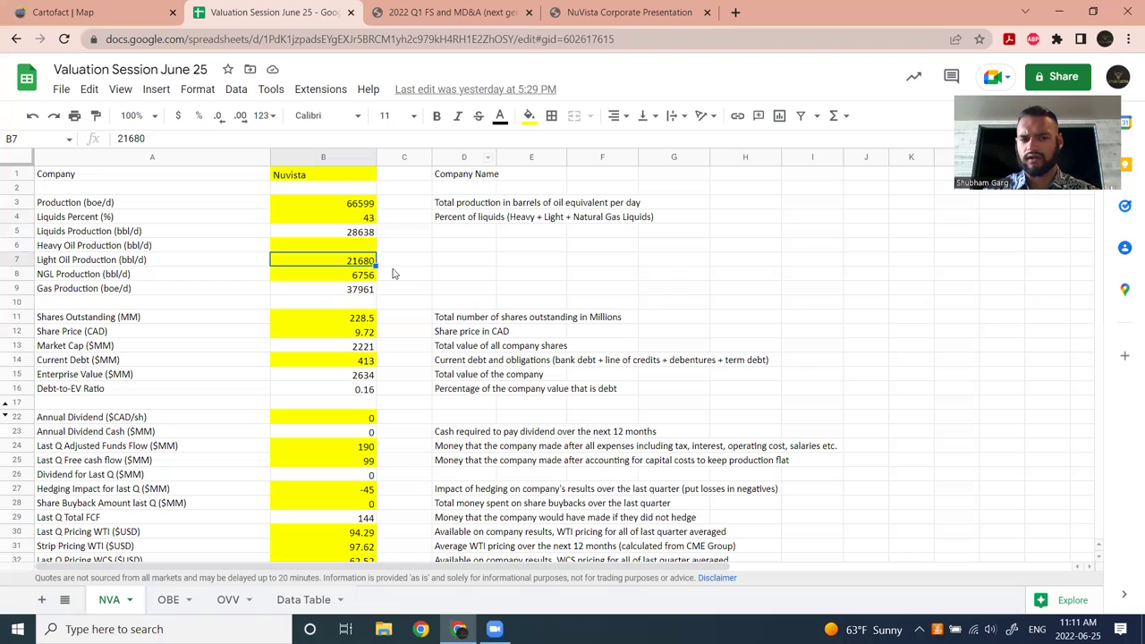
left_click(359, 287)
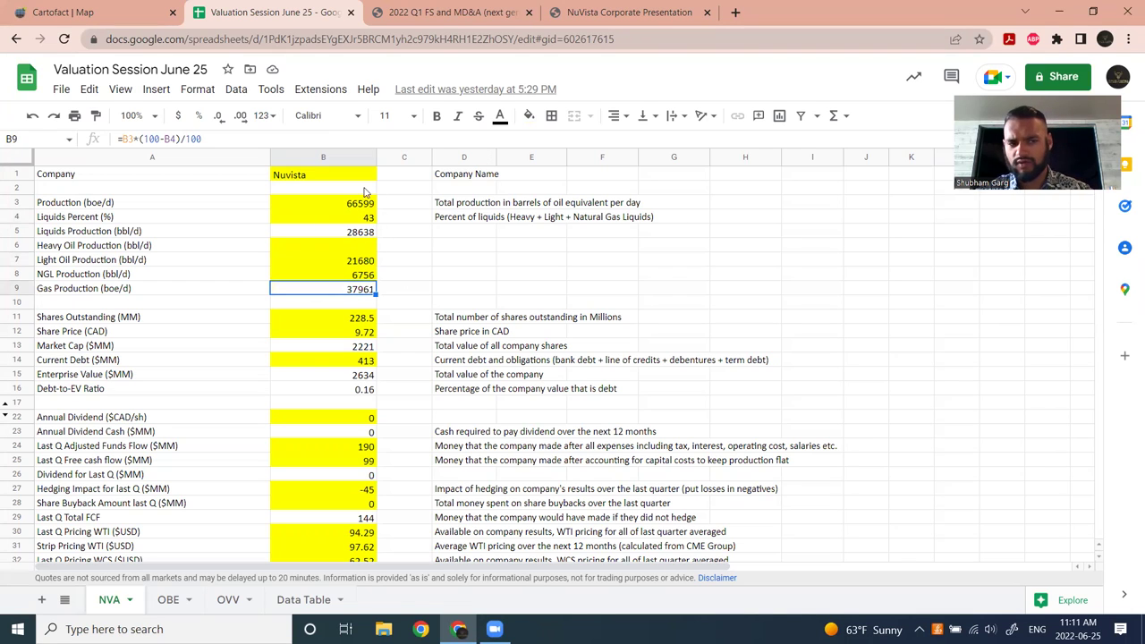
left_click(338, 226)
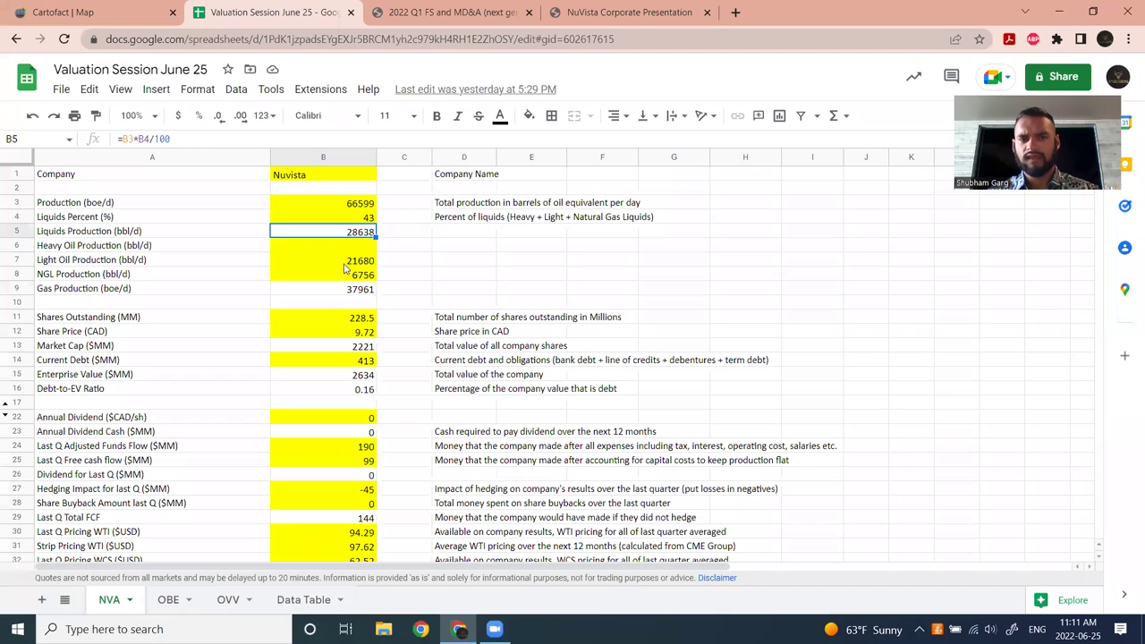
left_click(350, 276)
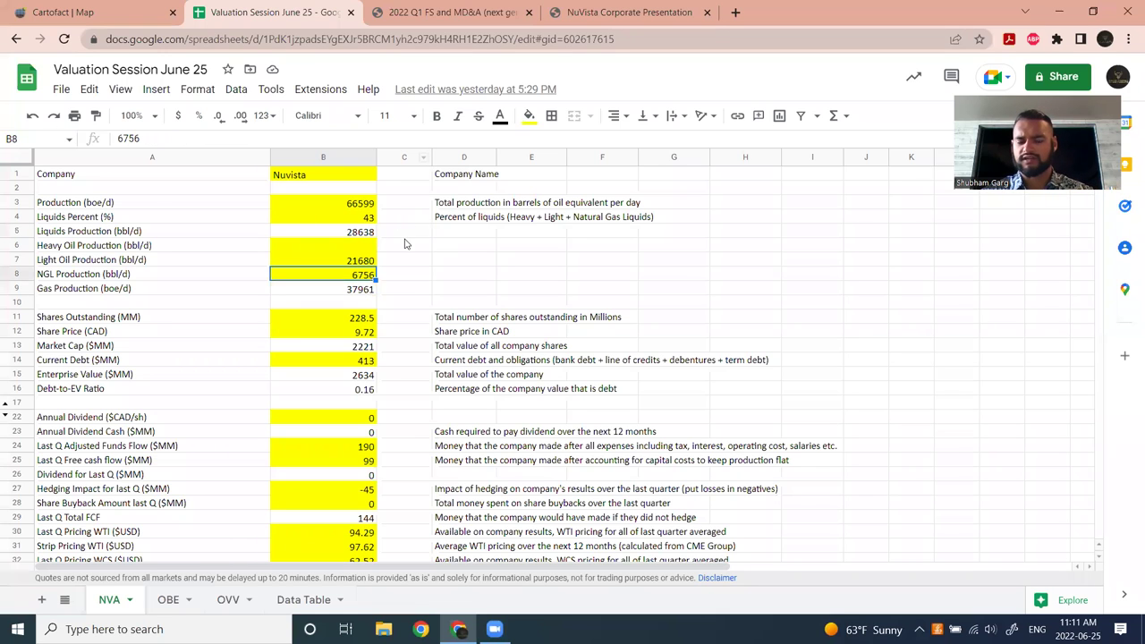
Find the 2022 common shares outstanding under Share Trading Statistics in the Q1 report.
scroll(405, 262, "down", 2)
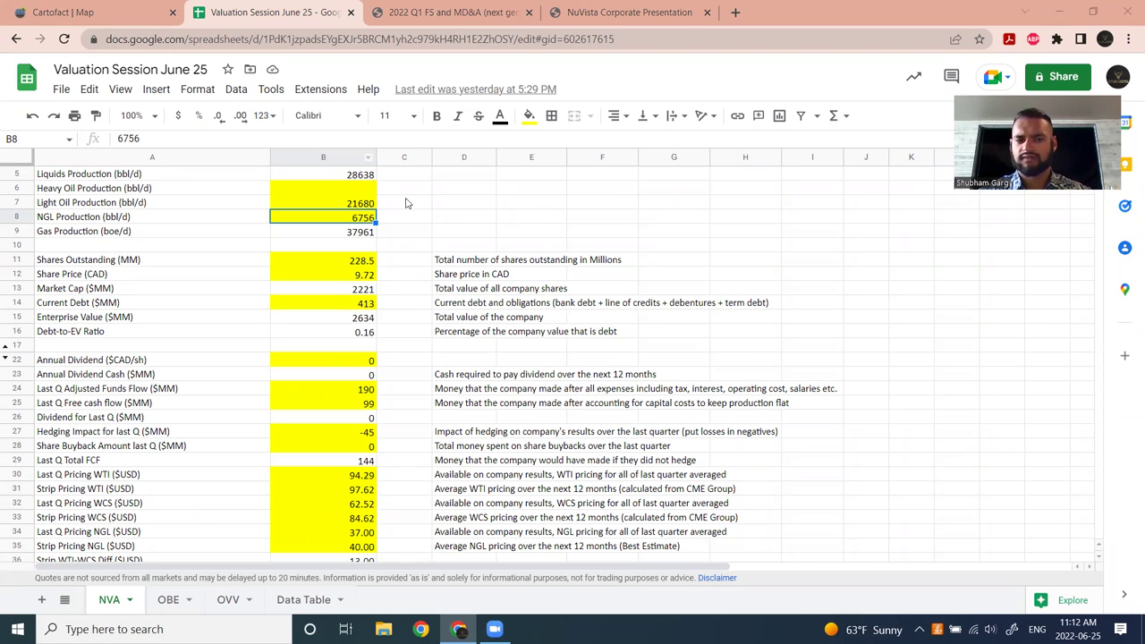
key("ctrl+Tab")
scroll(600, 332, "down", 3)
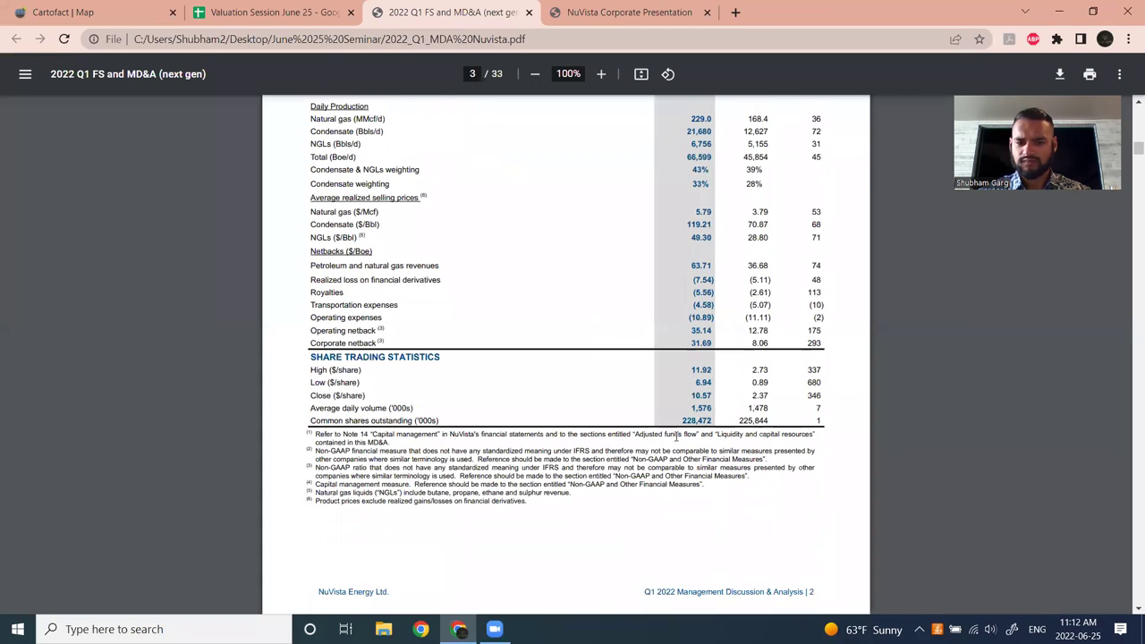
left_click_drag(684, 421, 718, 433)
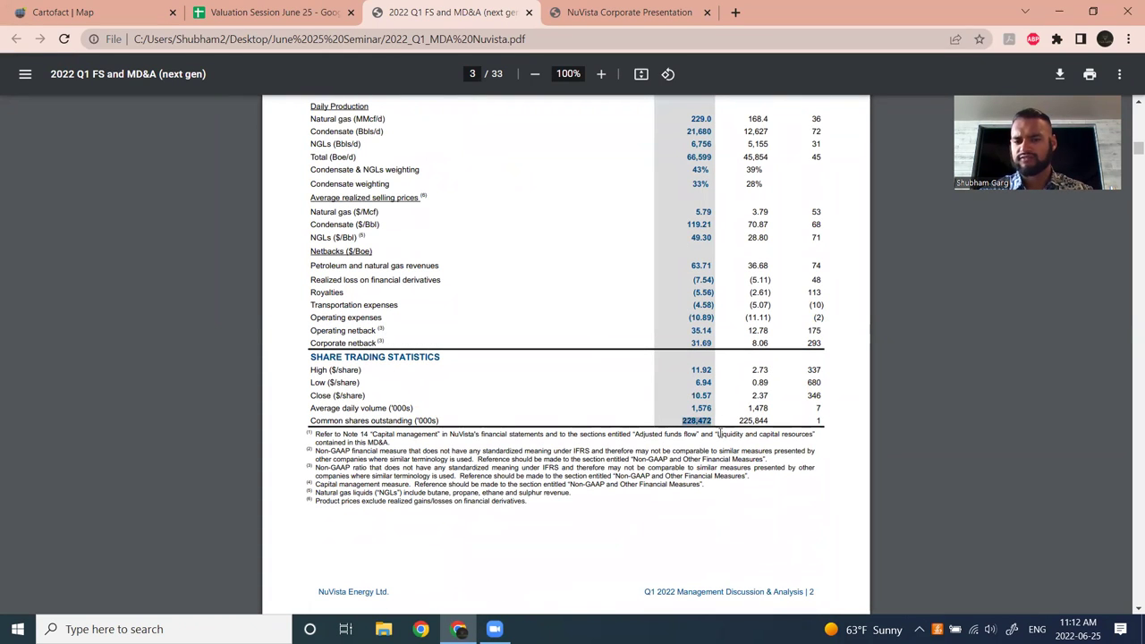
left_click_drag(343, 424, 402, 419)
left_click(708, 422)
left_click_drag(684, 420, 712, 422)
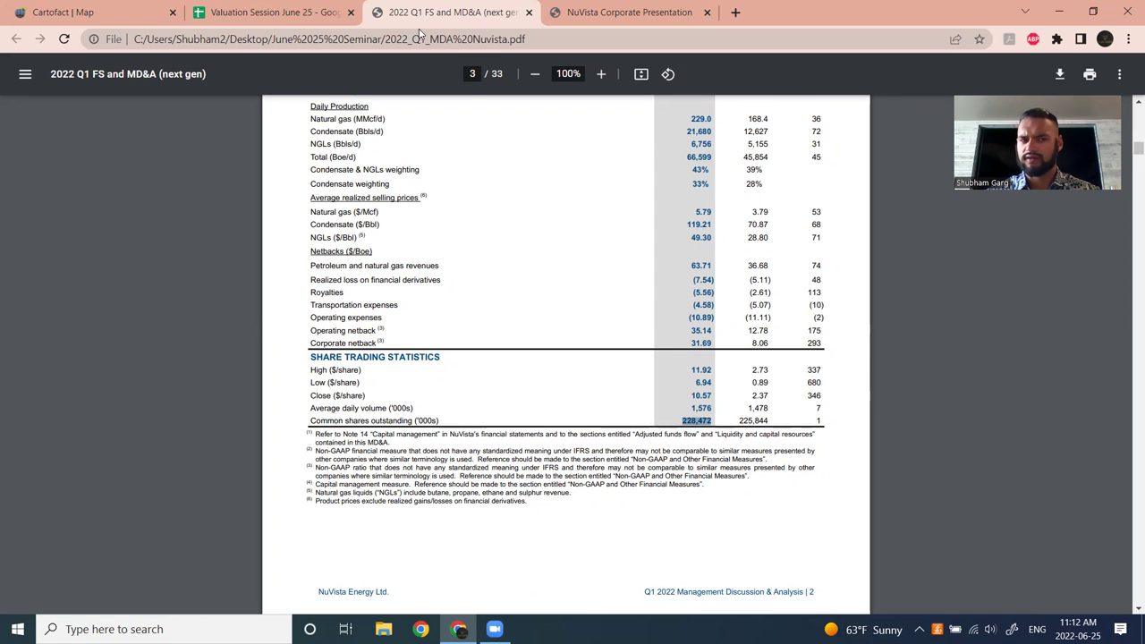
Return to the NVA sheet and locate the Current Debt and Shares Outstanding rows.
left_click(305, 21)
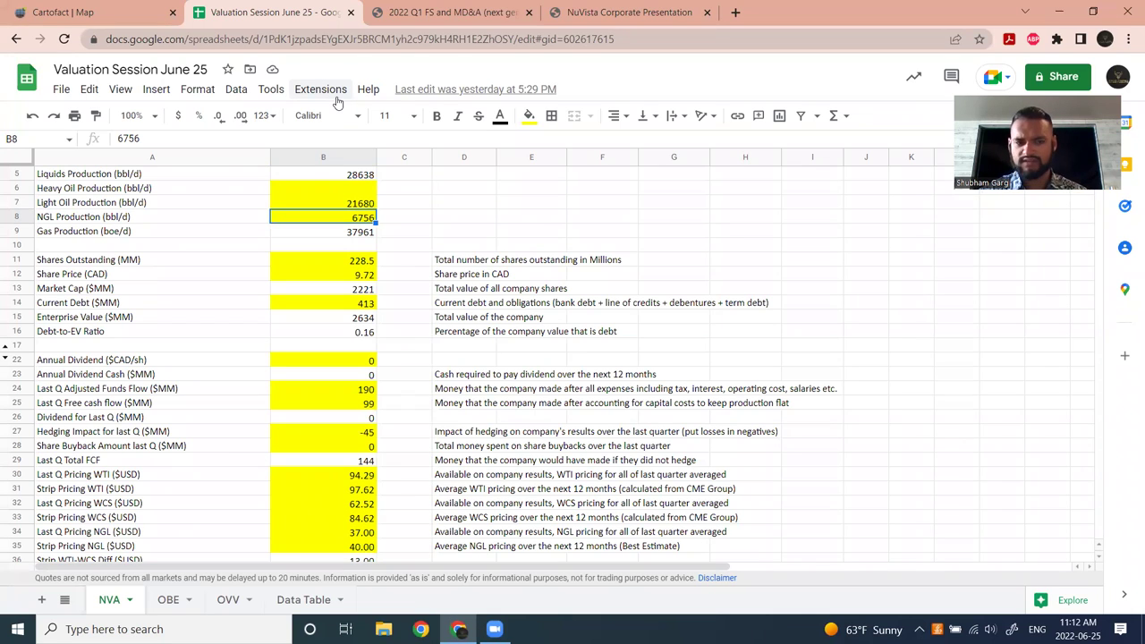
left_click(122, 304)
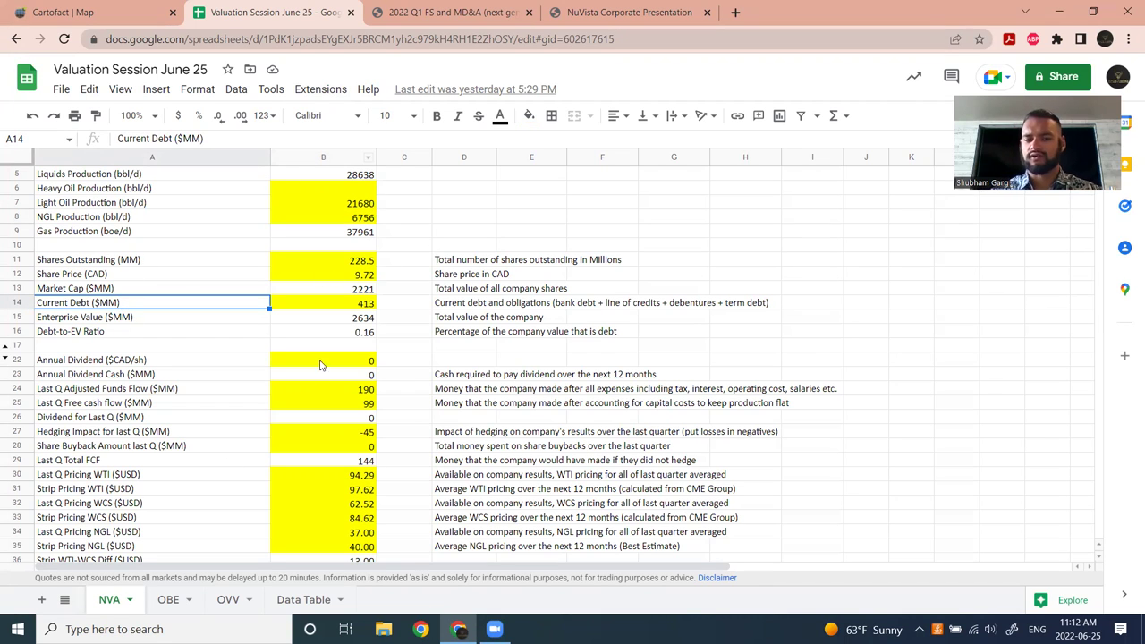
scroll(322, 366, "down", 5)
scroll(327, 439, "up", 6)
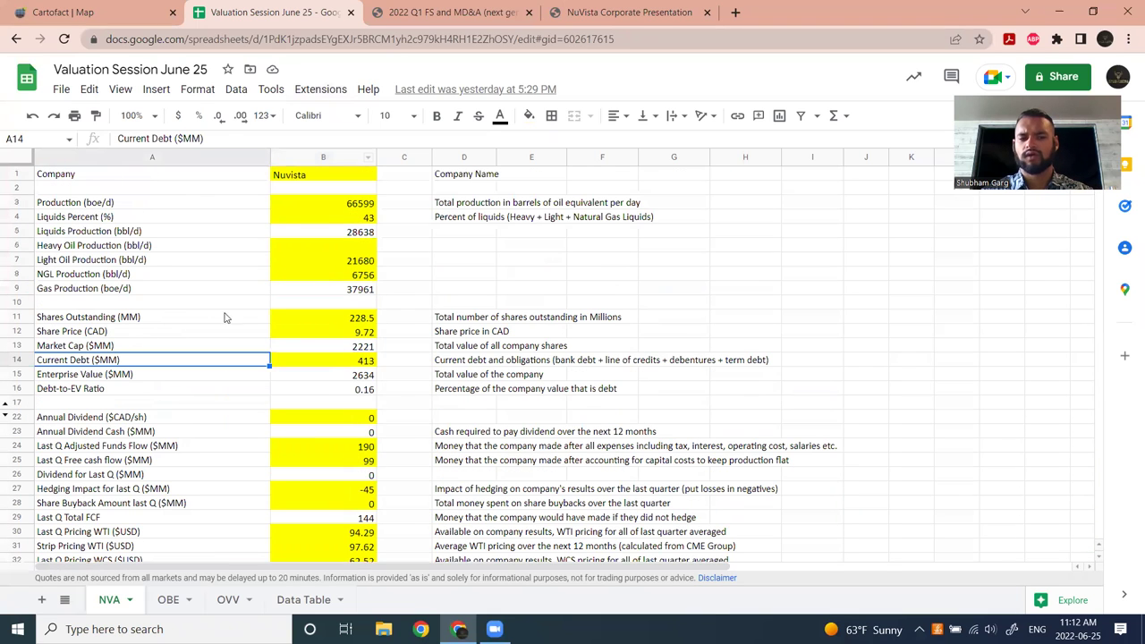
left_click(148, 322)
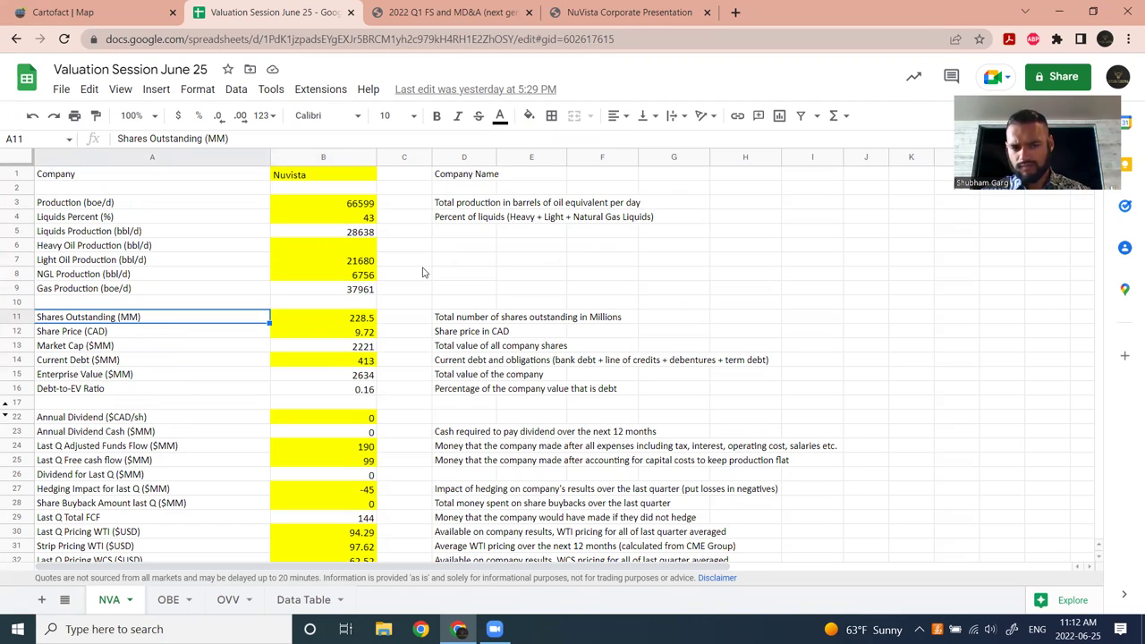
Inspect the formulas behind the Shares Outstanding, Share Price and Market Cap cells in the NVA sheet.
left_click(358, 333)
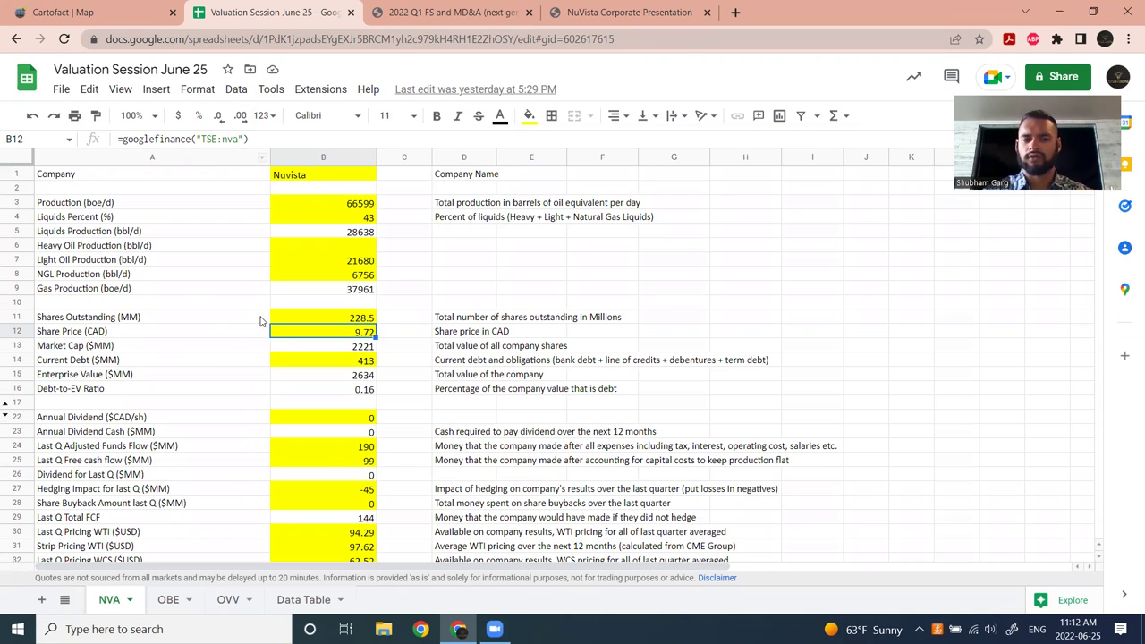
left_click(361, 322)
left_click(362, 329)
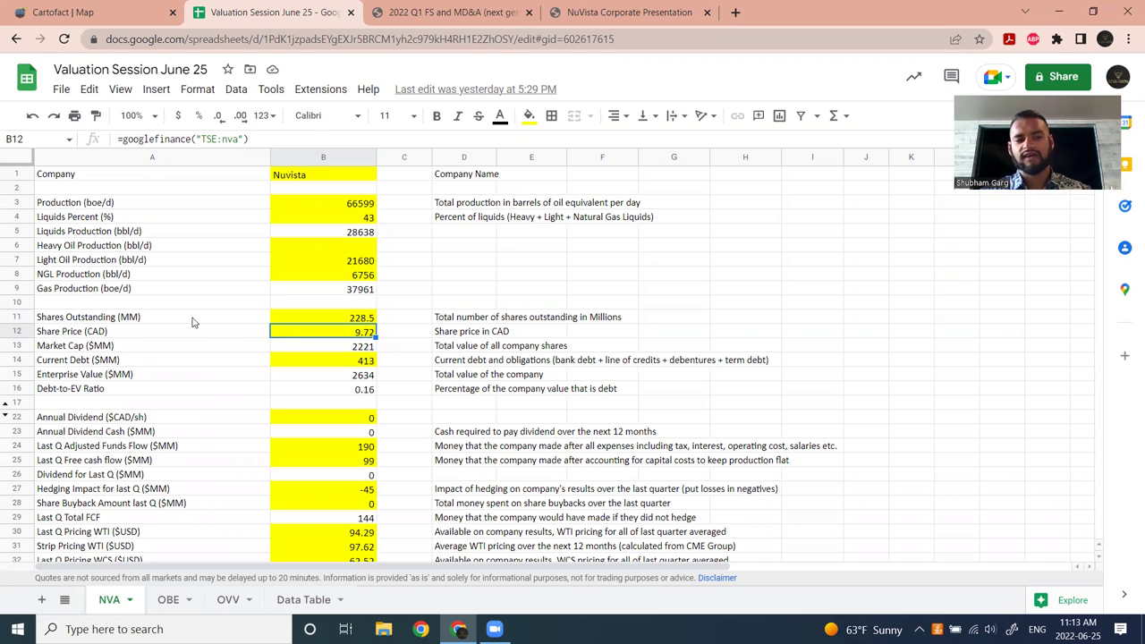
left_click(362, 321)
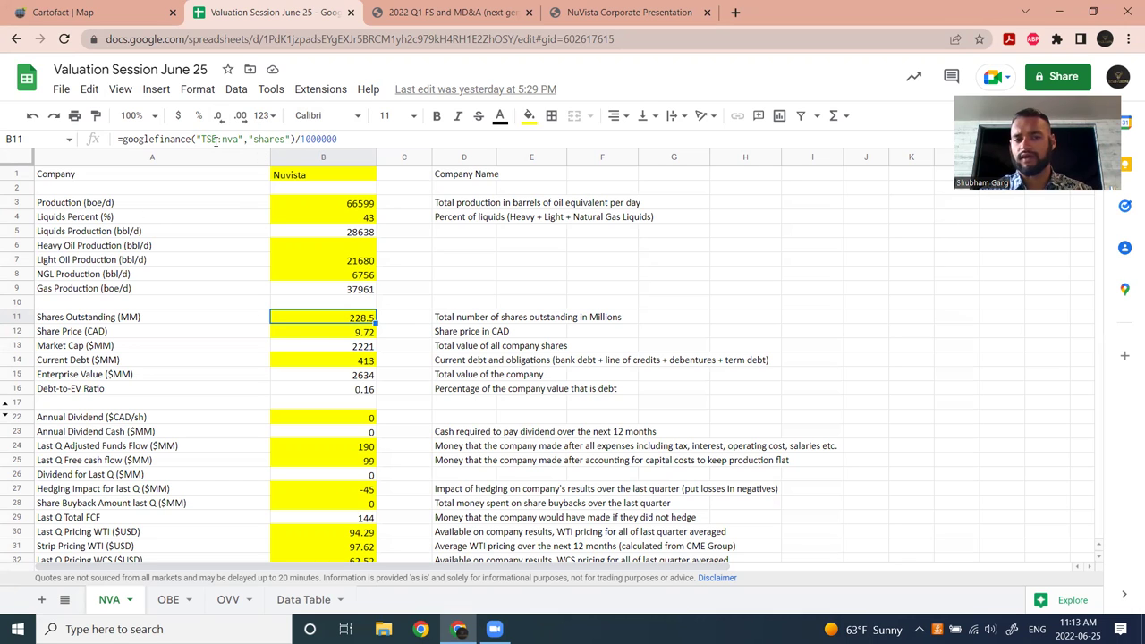
left_click(357, 331)
left_click(116, 321)
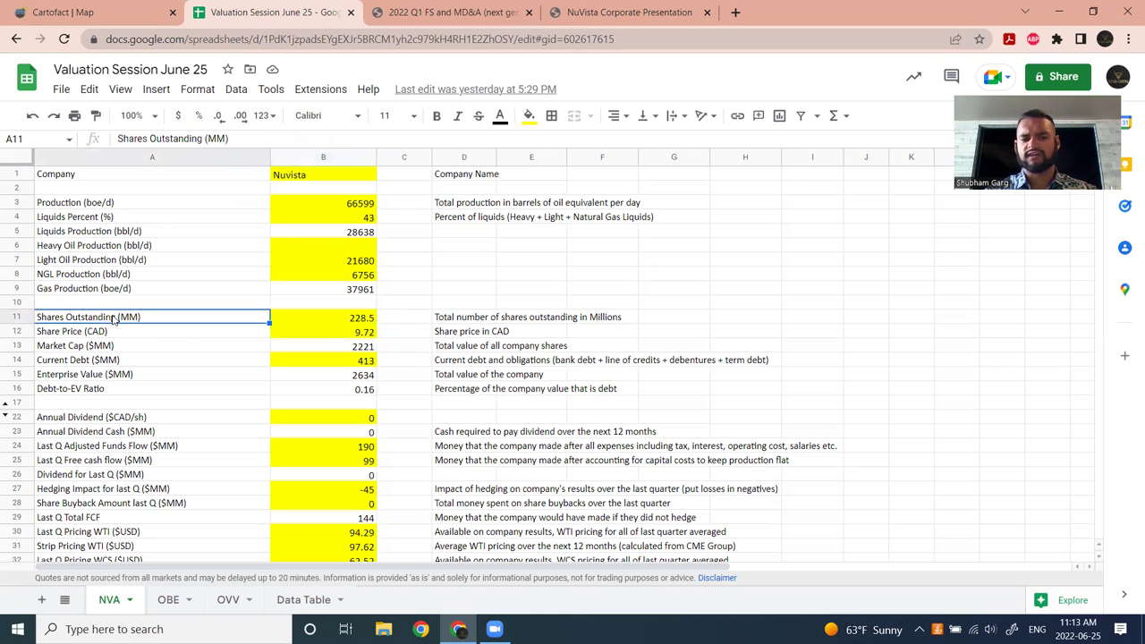
left_click(365, 335)
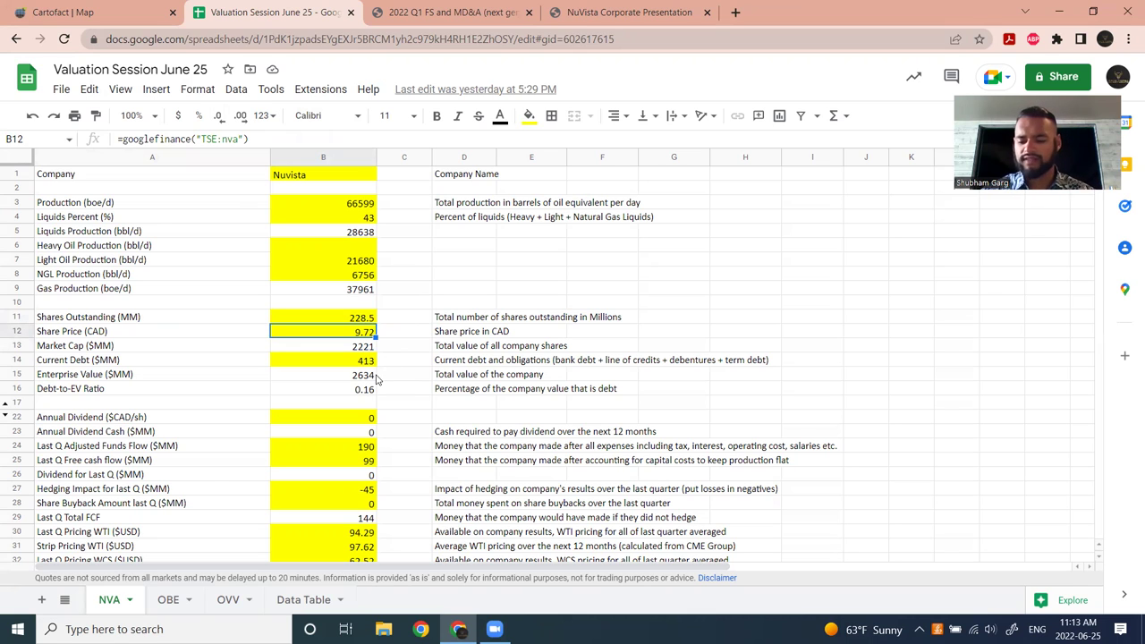
left_click(360, 348)
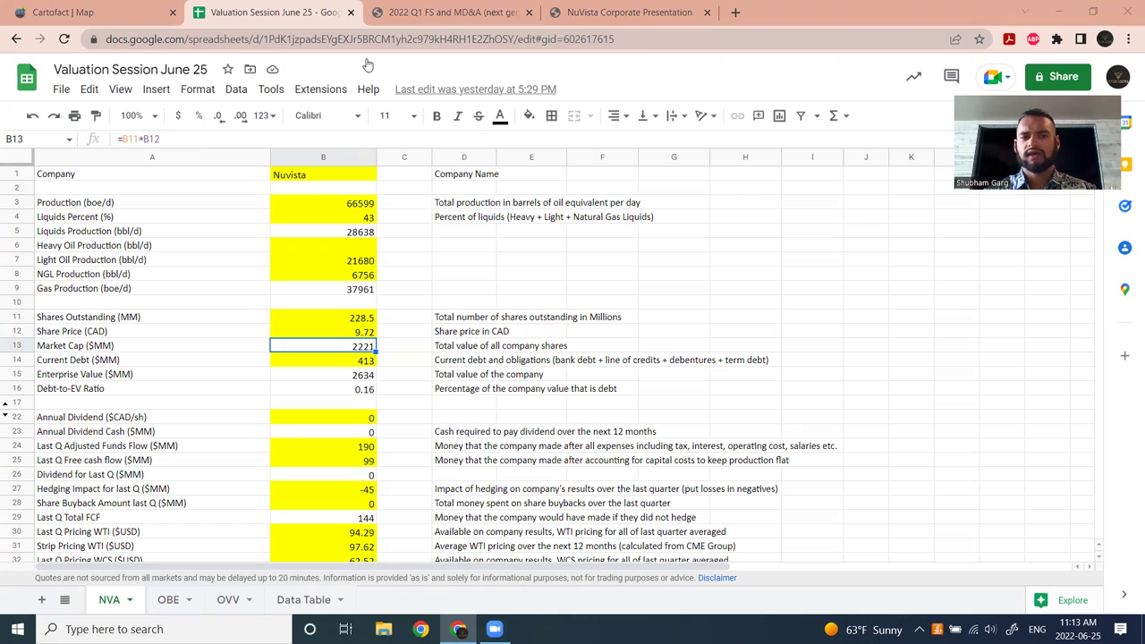
Compare the 2022 net debt in the Q1 report with the Current Debt input in the NVA sheet.
left_click(389, 12)
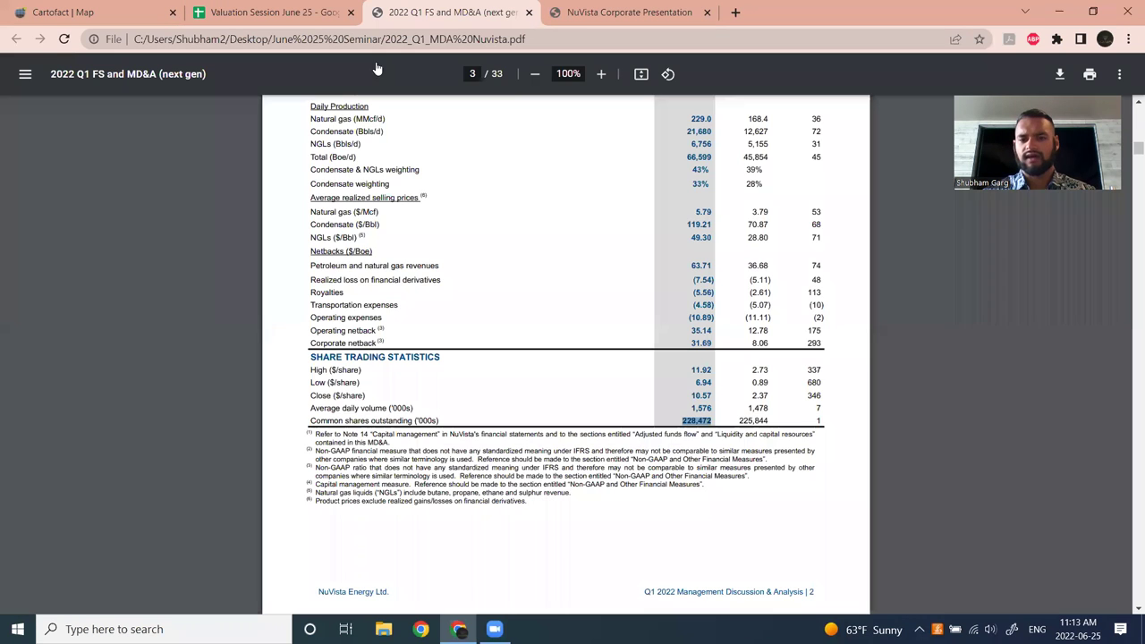
scroll(548, 325, "up", 3)
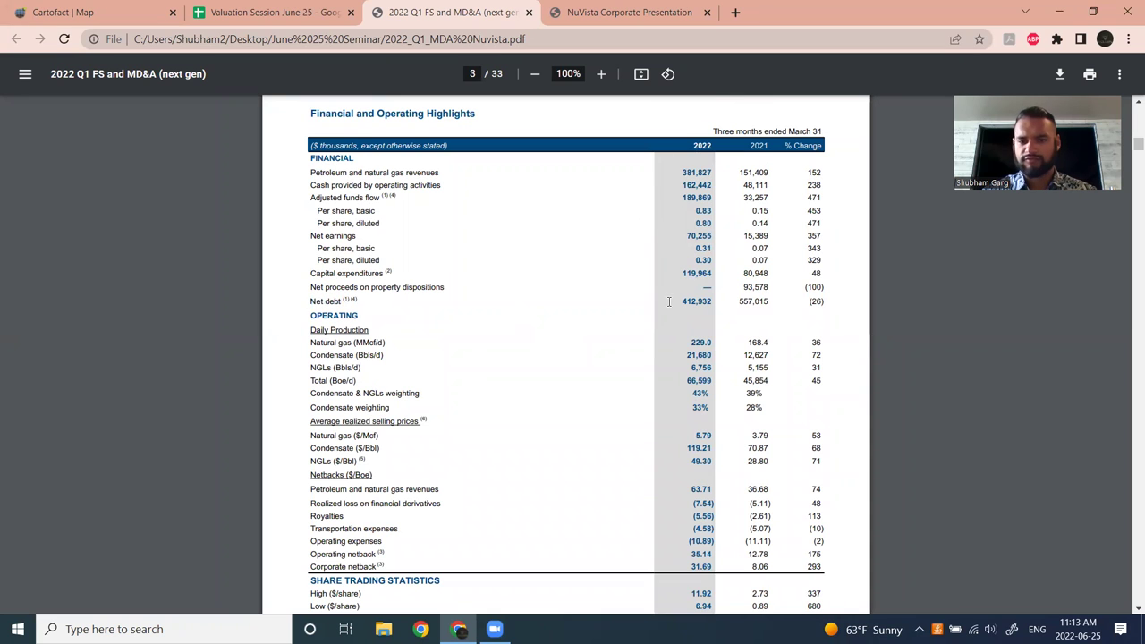
mouse_move(683, 303)
left_mouse_down()
mouse_move(711, 301)
mouse_move(689, 302)
left_mouse_up()
left_click(269, 12)
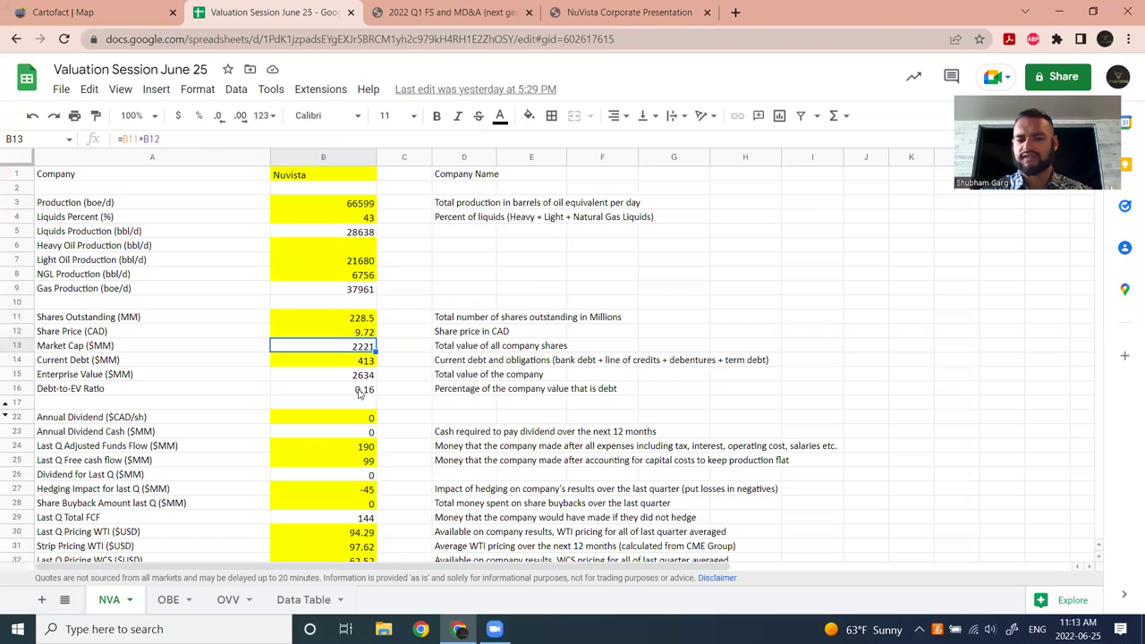
left_click(358, 361)
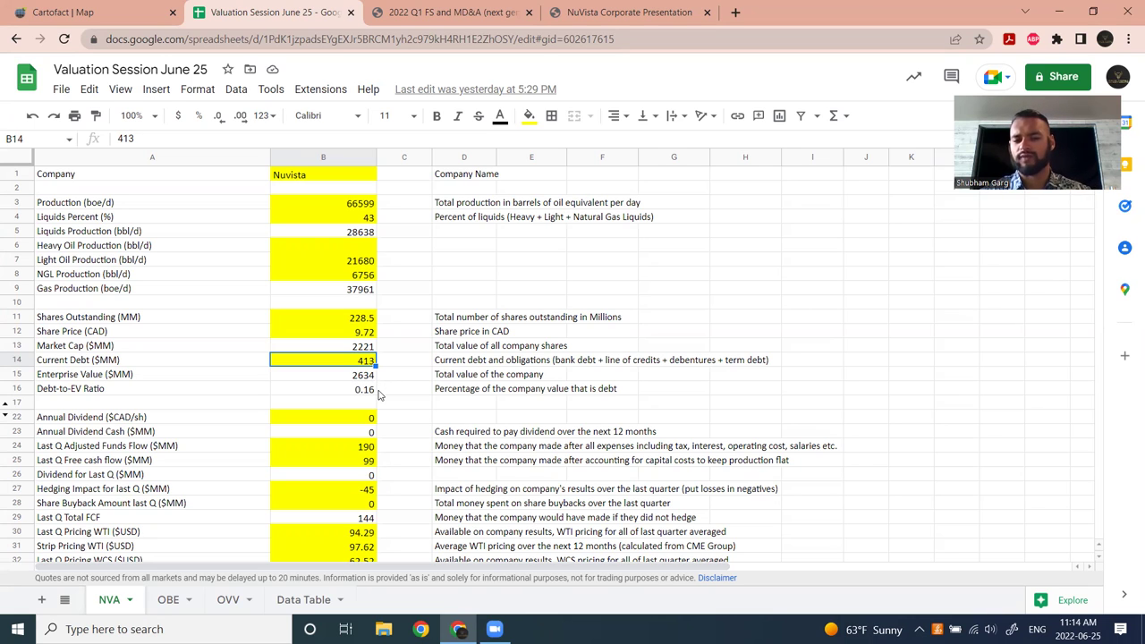
Inspect the Annual Dividend per share input and the Annual Dividend Cash formula in the NVA sheet.
scroll(385, 376, "down", 3)
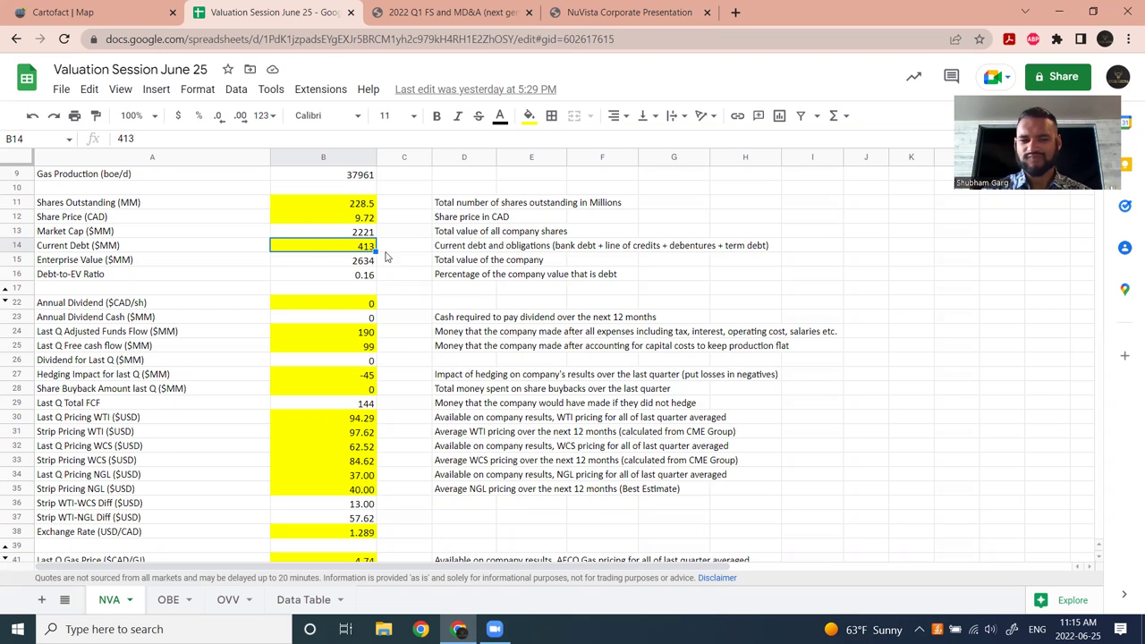
scroll(312, 258, "down", 5)
scroll(269, 376, "up", 3)
left_click(141, 249)
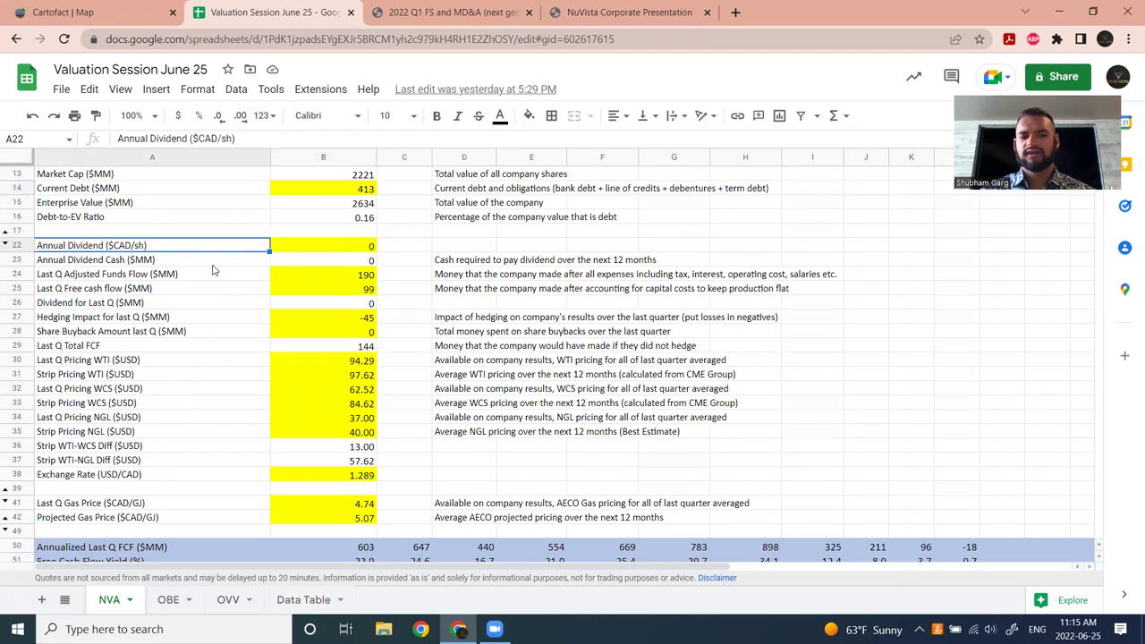
left_click(362, 250)
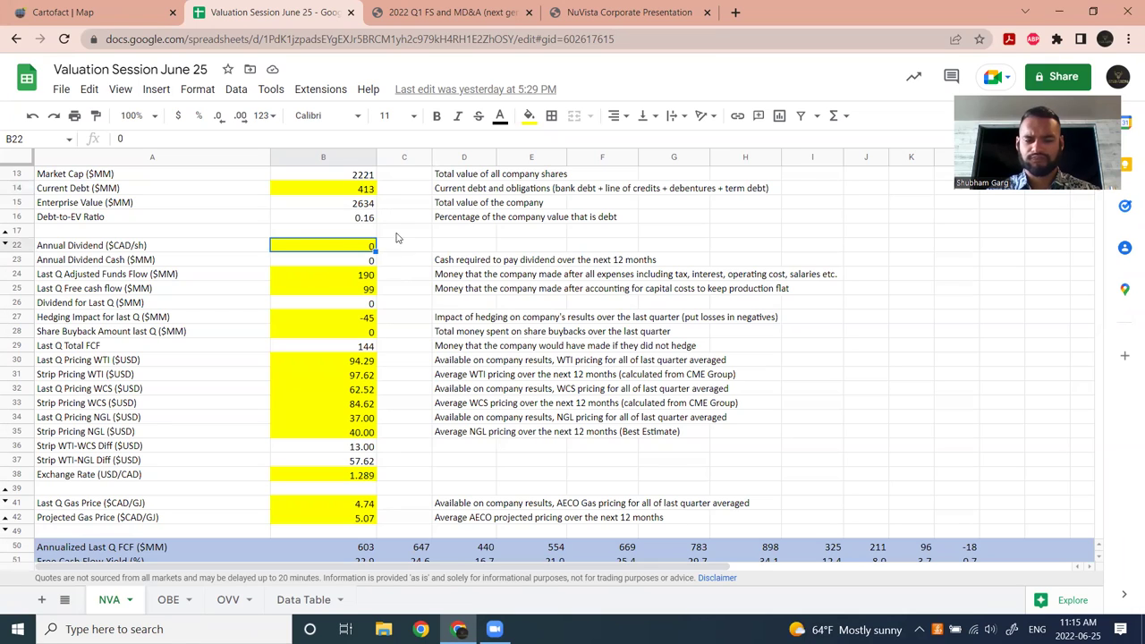
left_click(357, 262)
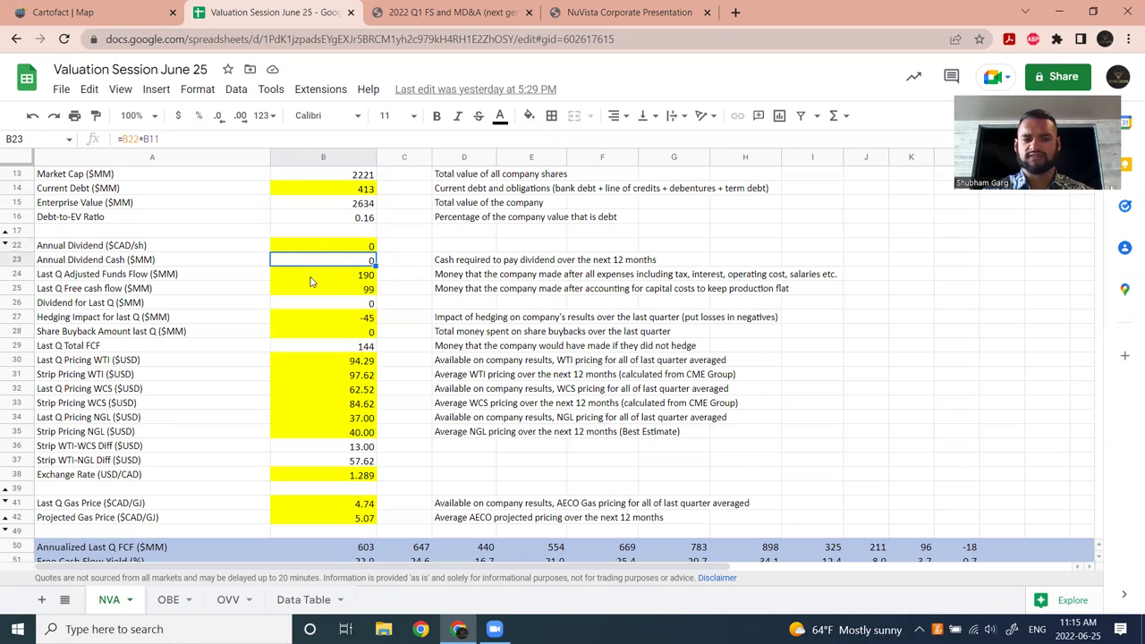
Review the NVA sheet from the Last Q Adjusted Funds Flow row down to the Fair Share Price tables.
left_click(148, 277)
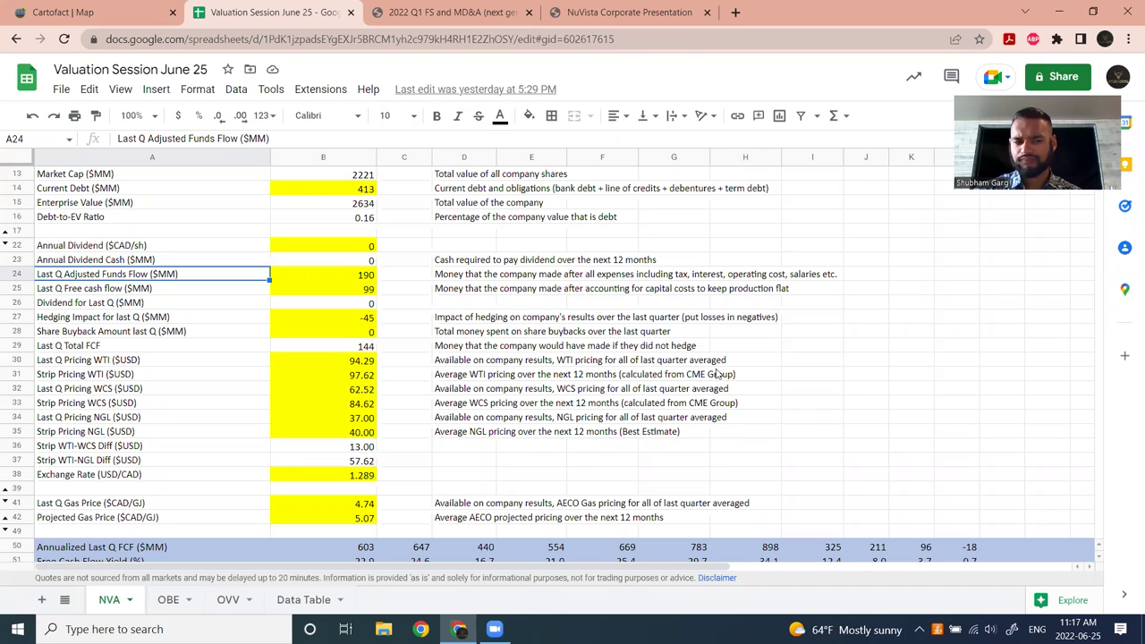
scroll(403, 295, "down", 5)
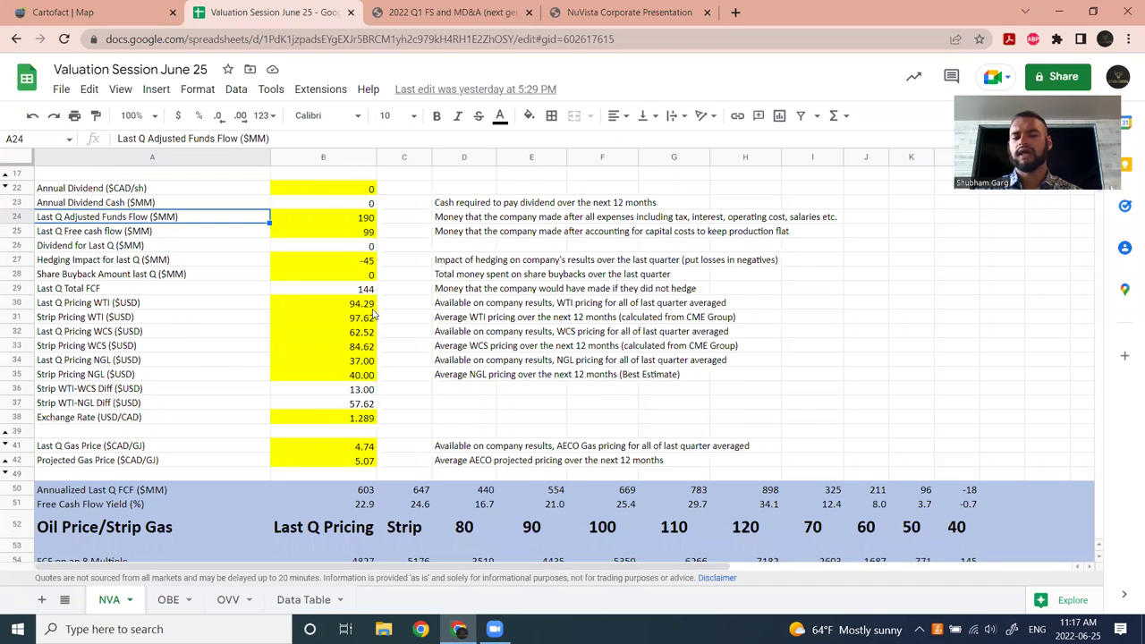
scroll(441, 332, "down", 10)
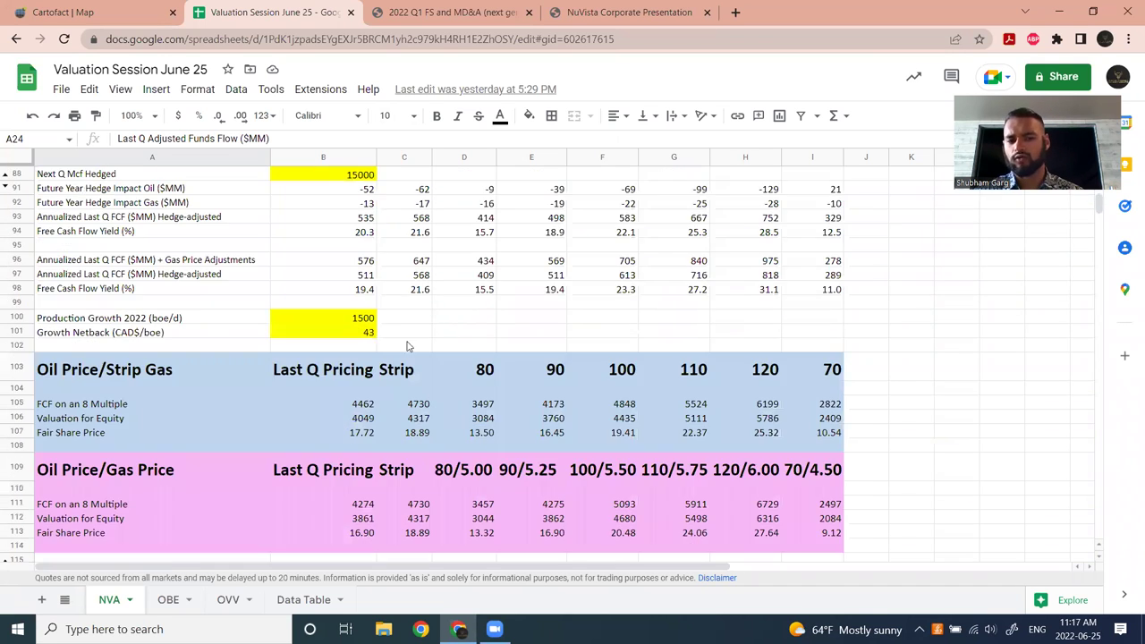
scroll(530, 421, "up", 1)
scroll(530, 421, "up", 15)
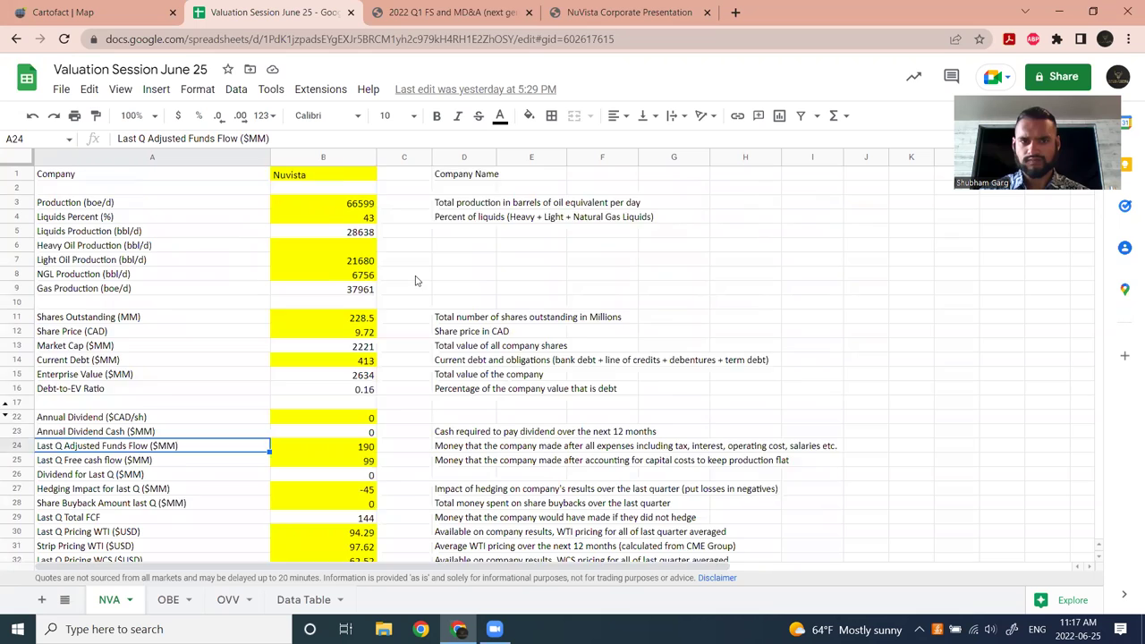
Find the 2022 adjusted funds flow and capital expenditures in the Q1 report's Financial and Operating Highlights.
scroll(418, 282, "down", 2)
left_click(438, 13)
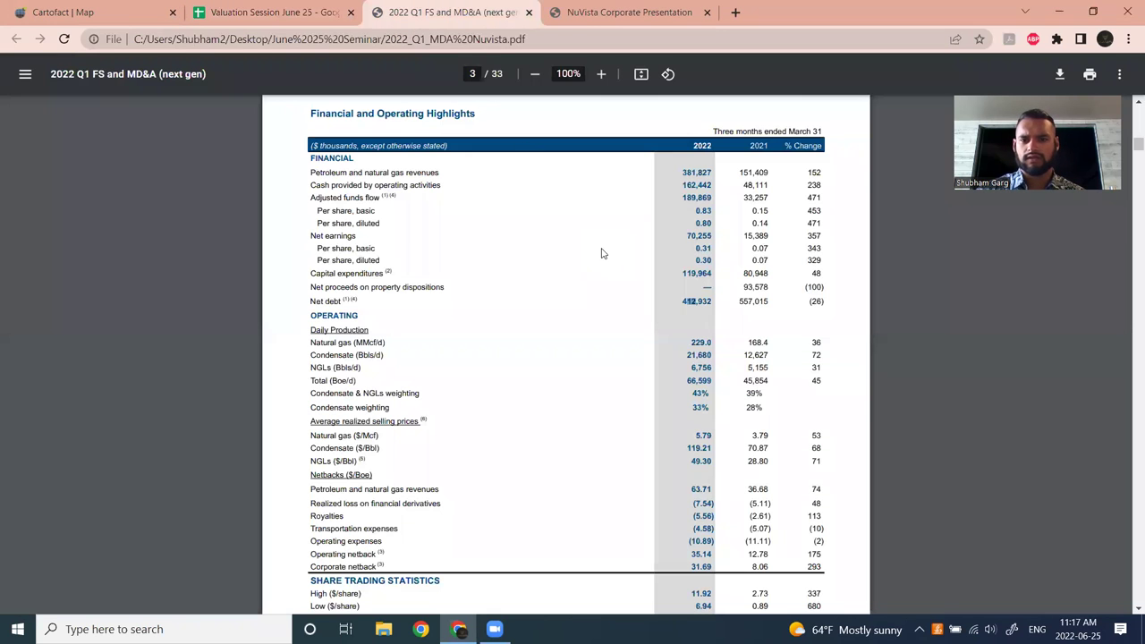
left_click_drag(337, 202, 699, 211)
left_click(705, 208)
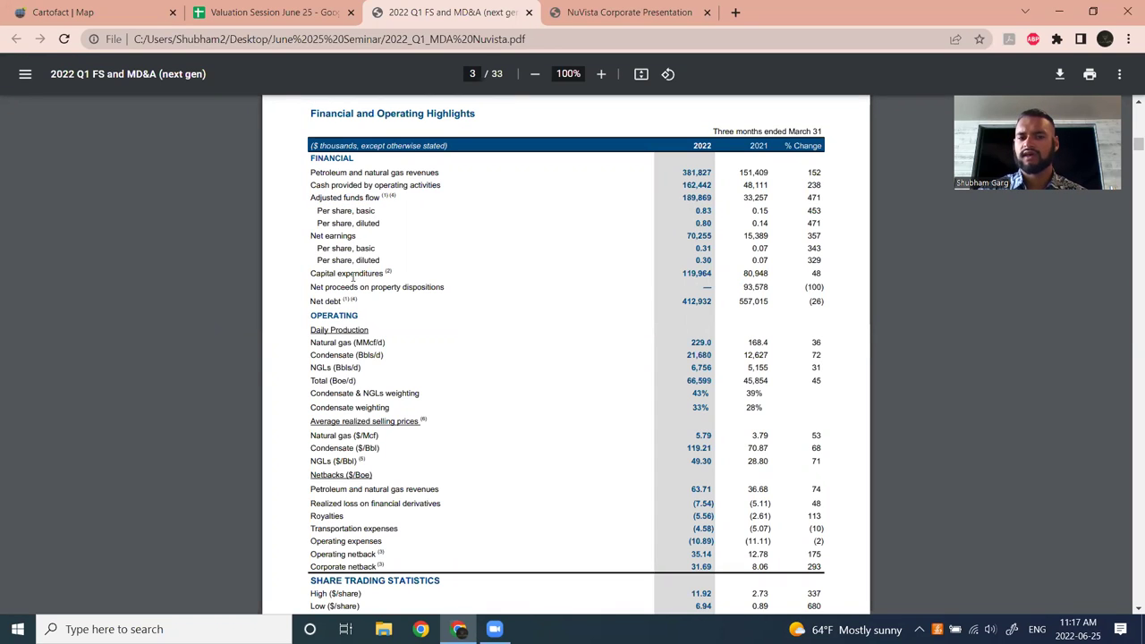
left_click_drag(312, 273, 390, 273)
left_click(694, 281)
left_click_drag(683, 272, 719, 274)
left_click(708, 278)
left_click_drag(685, 197, 713, 199)
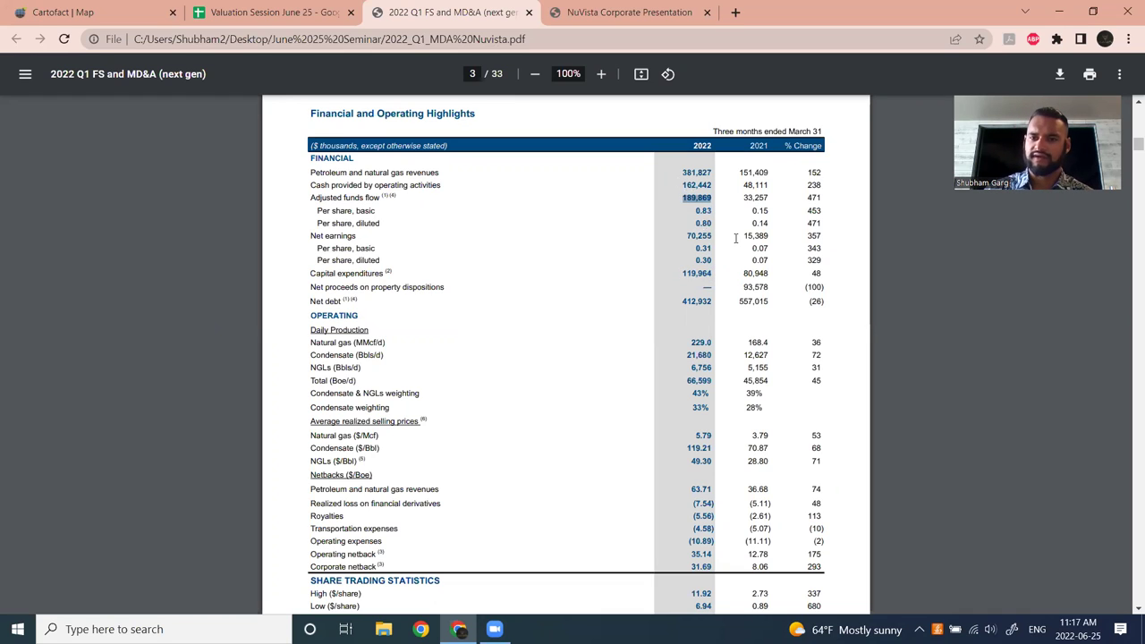
left_click(706, 270)
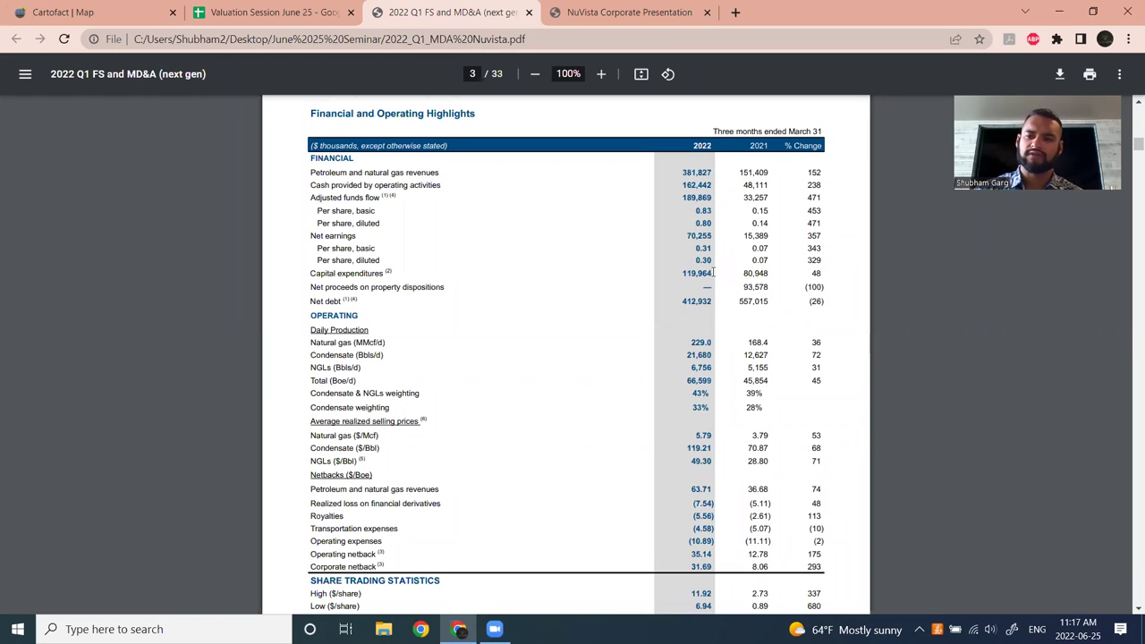
Inspect the Last Q Adjusted Funds Flow and Last Q Free cash flow inputs in the NVA sheet.
left_click(296, 12)
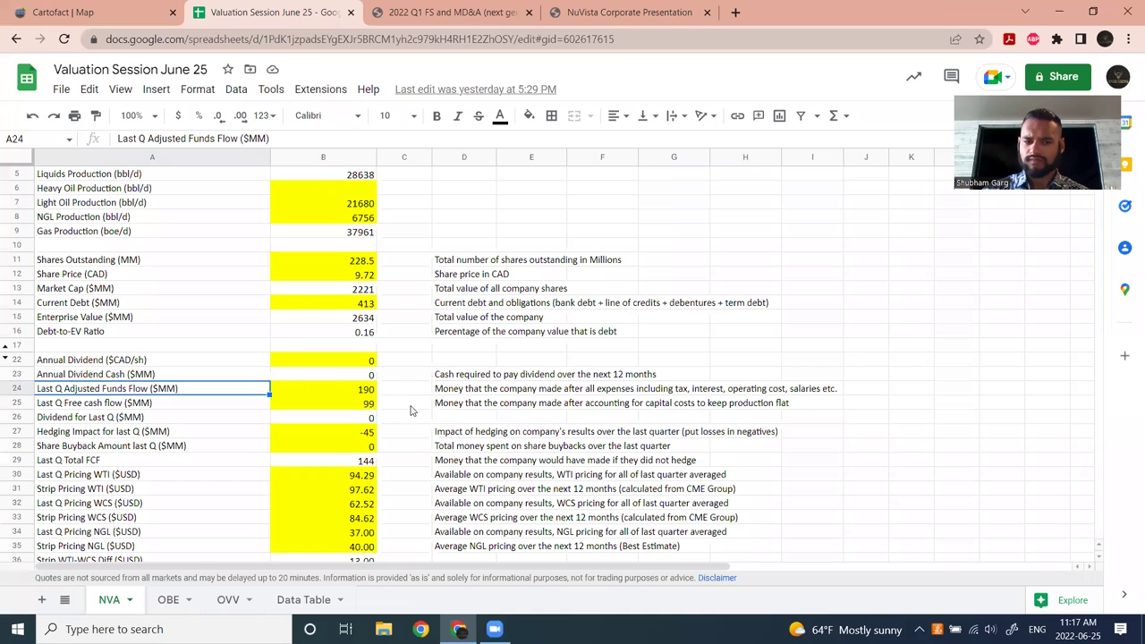
left_click(376, 386)
left_click(365, 404)
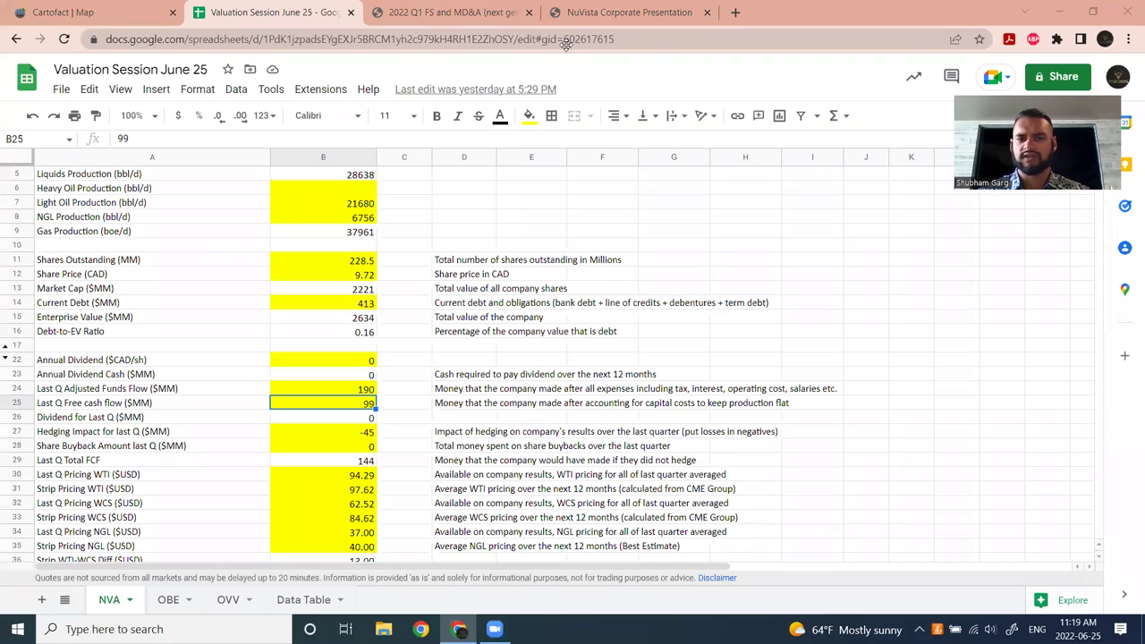
Examine the full-year capital expenditure guidance in the NuVista Corporate Presentation alongside the Q1 report's capital expenditures.
left_click(626, 11)
scroll(582, 370, "up", 5)
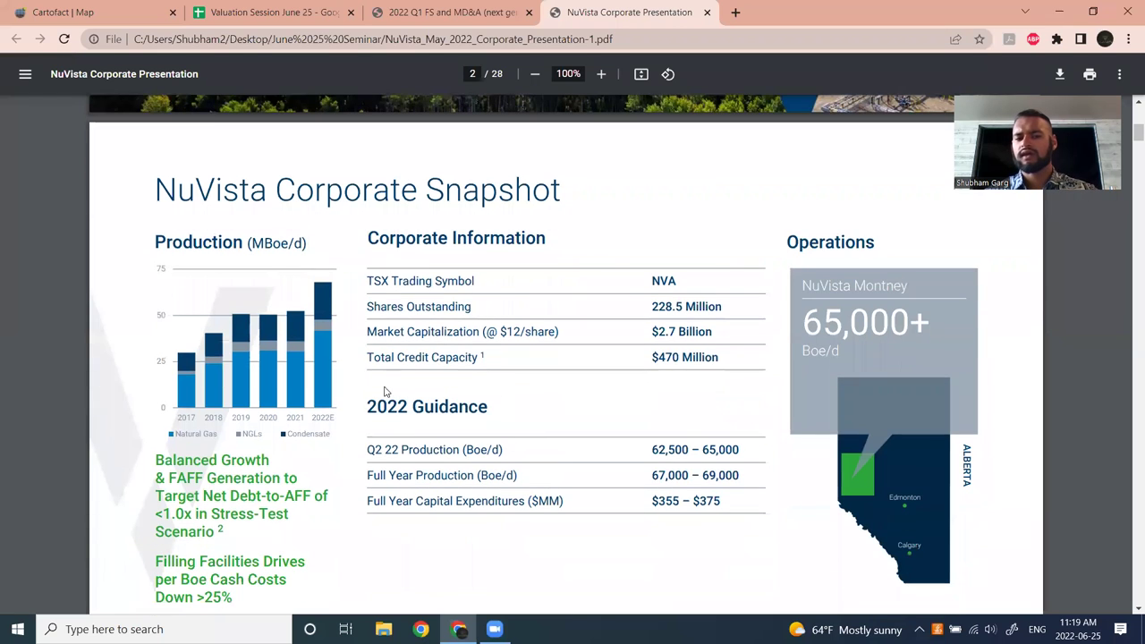
scroll(461, 458, "down", 1)
left_click_drag(387, 426, 722, 433)
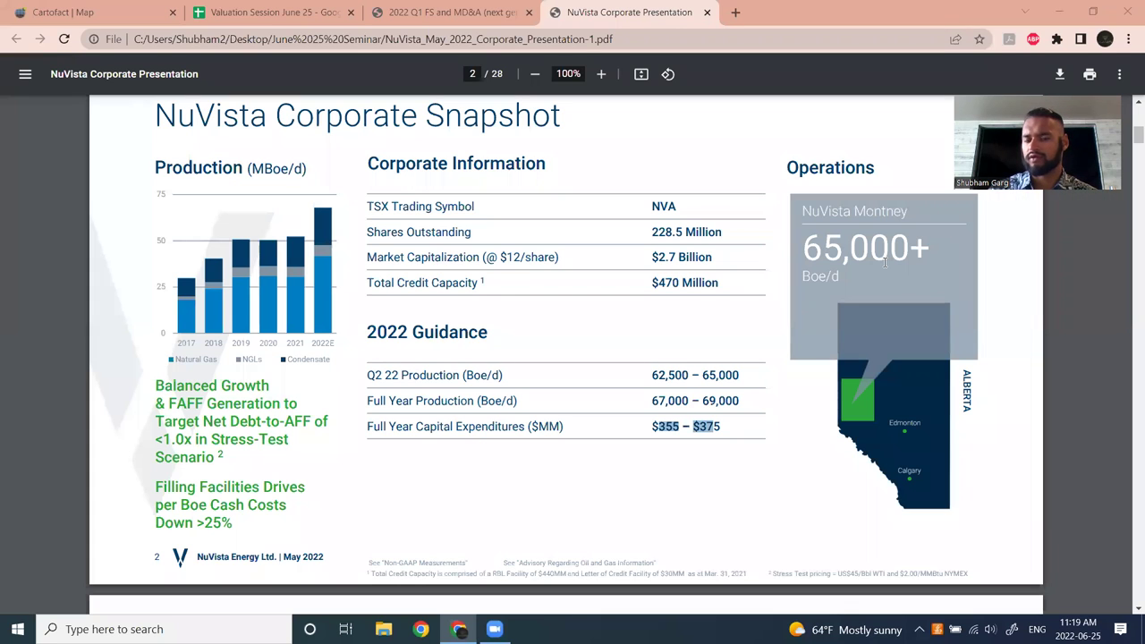
left_click(483, 11)
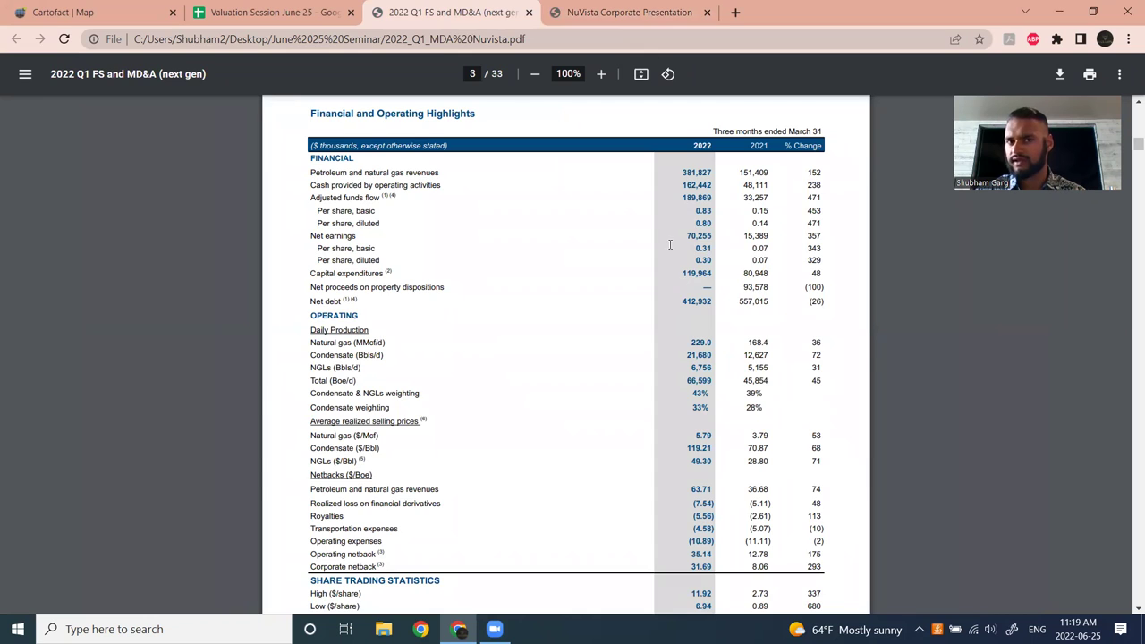
key("ctrl+Tab")
left_click(683, 427)
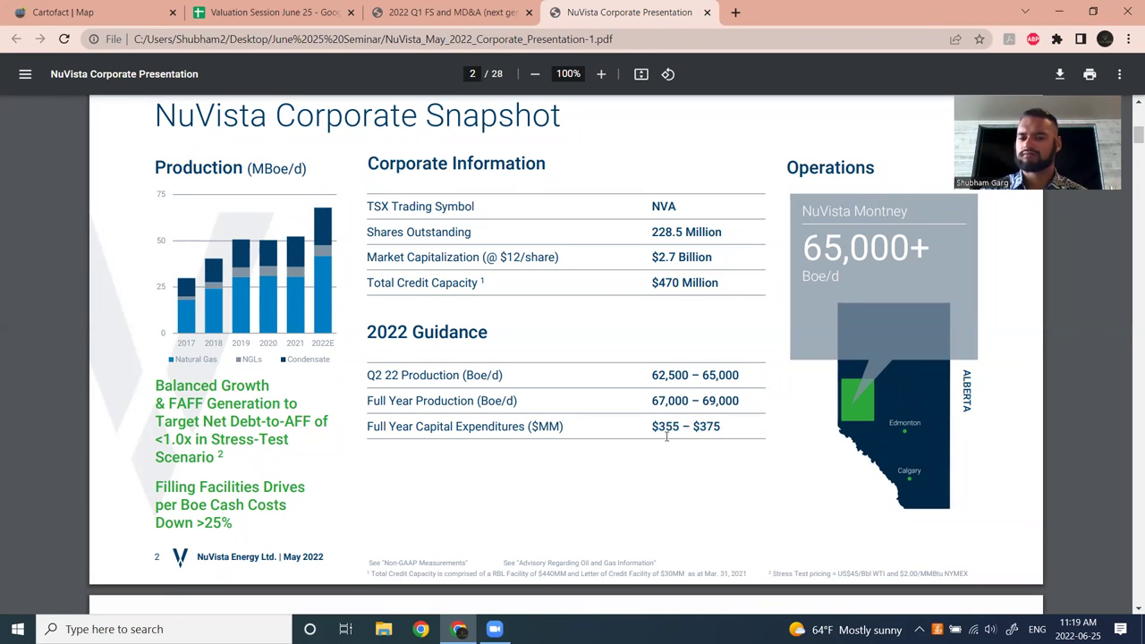
left_click_drag(652, 427, 719, 424)
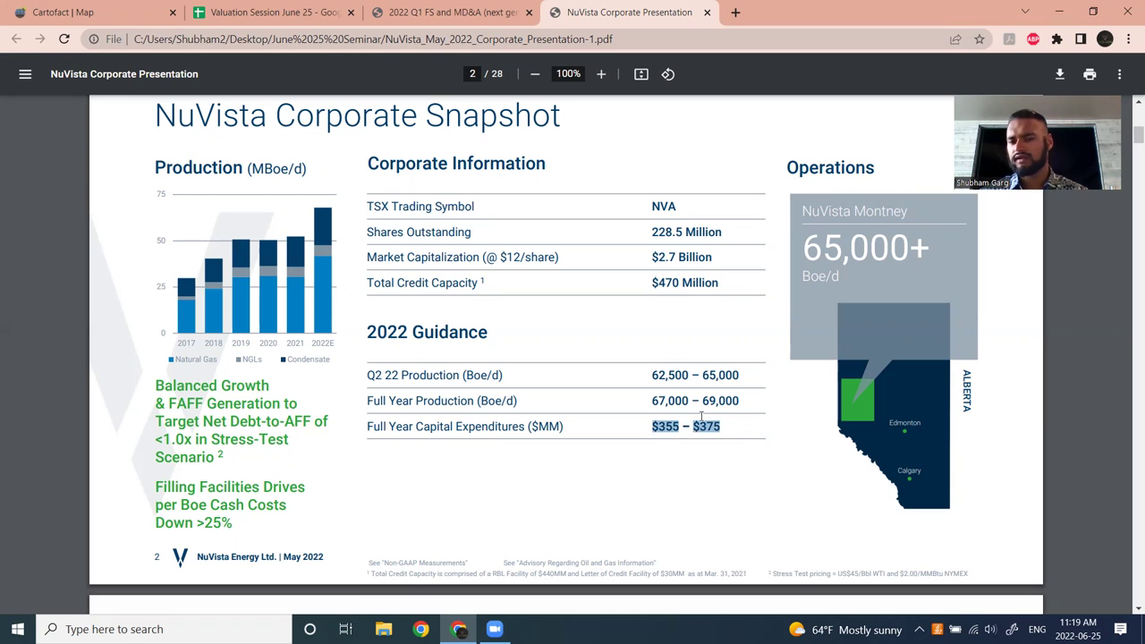
Go back to the NVA sheet and recheck the last-quarter adjusted funds flow and free cash flow inputs against the capital guidance.
left_click(287, 12)
left_click(403, 403)
left_click(352, 394)
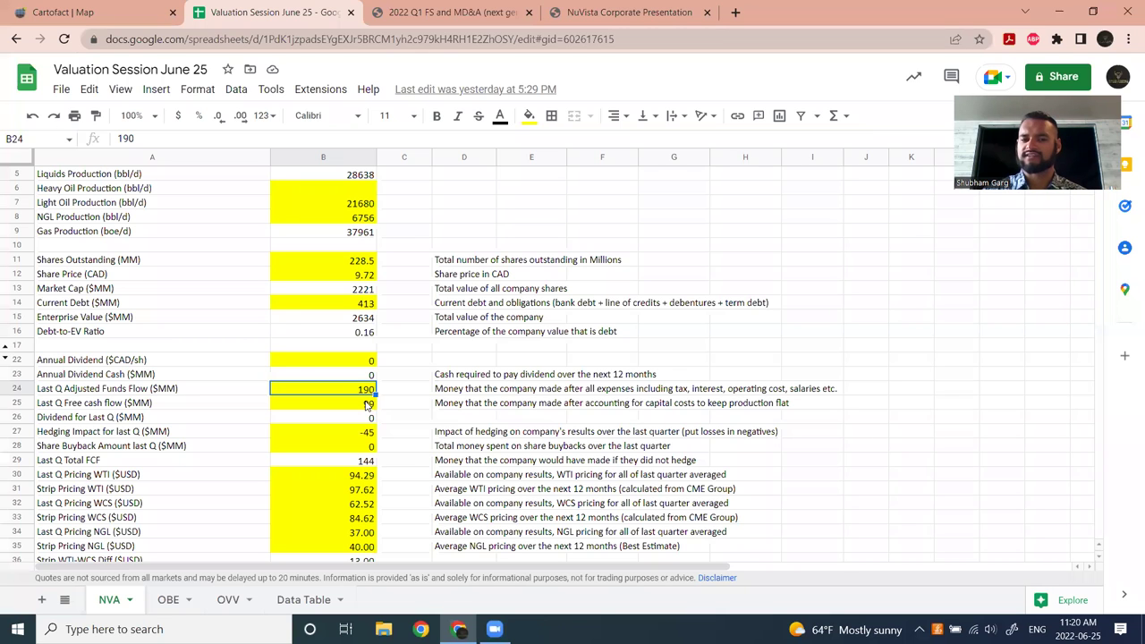
left_click(367, 405)
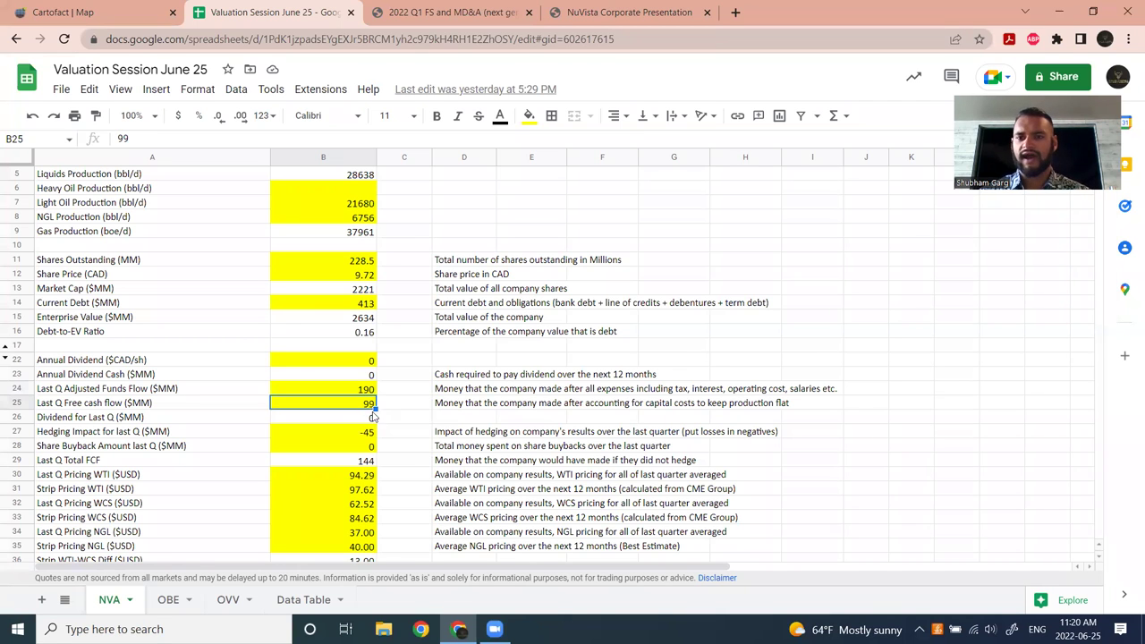
Compare the Q1 report's capital expenditures with the full-year capital expenditure guidance in the NuVista Corporate Presentation.
left_click(522, 9)
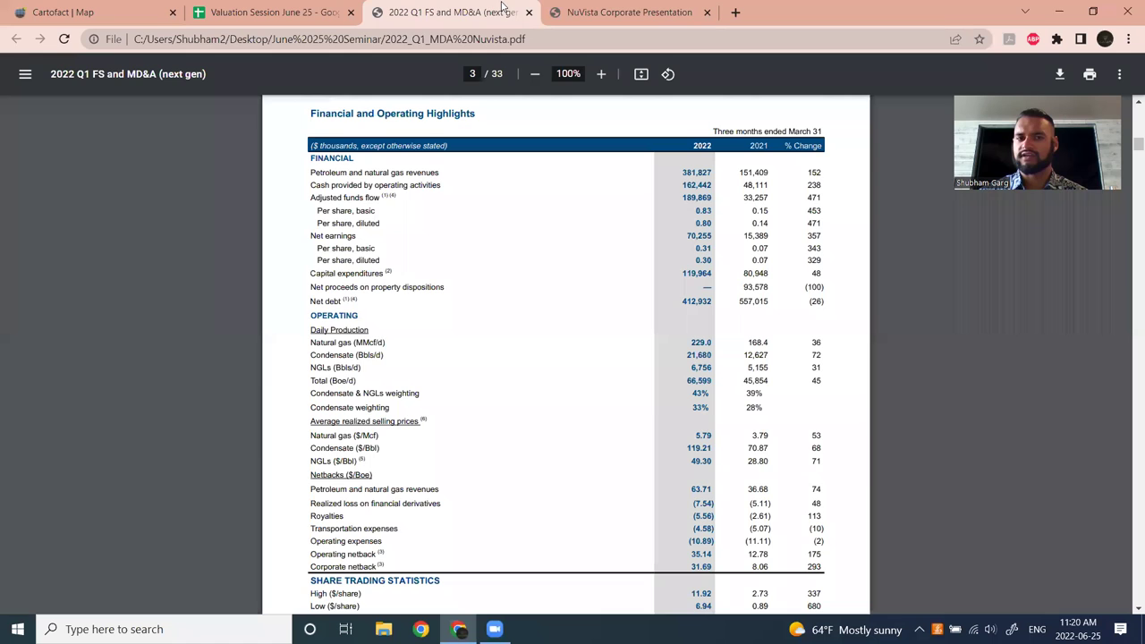
left_click(626, 9)
left_click(688, 475)
left_click_drag(653, 426, 733, 424)
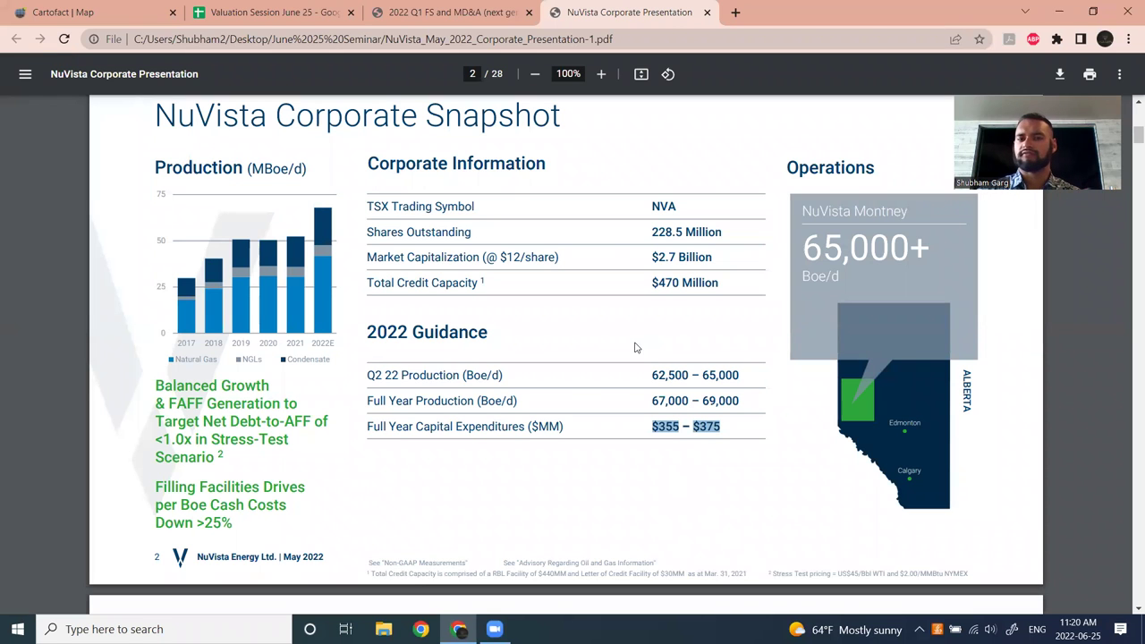
left_click(420, 13)
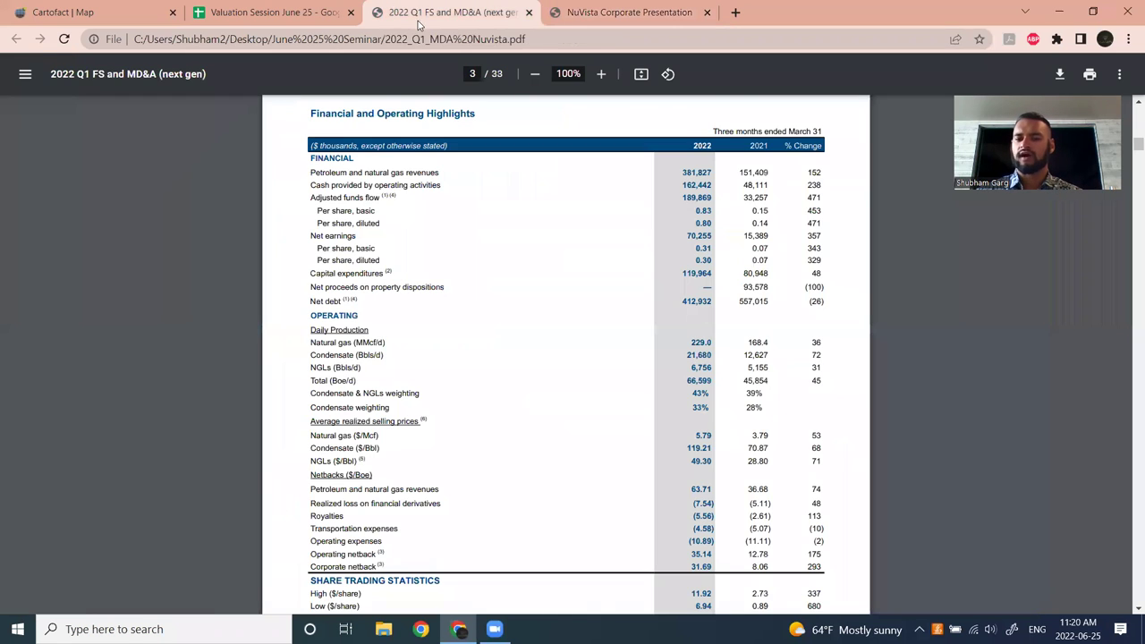
Try a Last Q Free cash flow value of 90 in the NVA sheet and undo it.
left_click(331, 12)
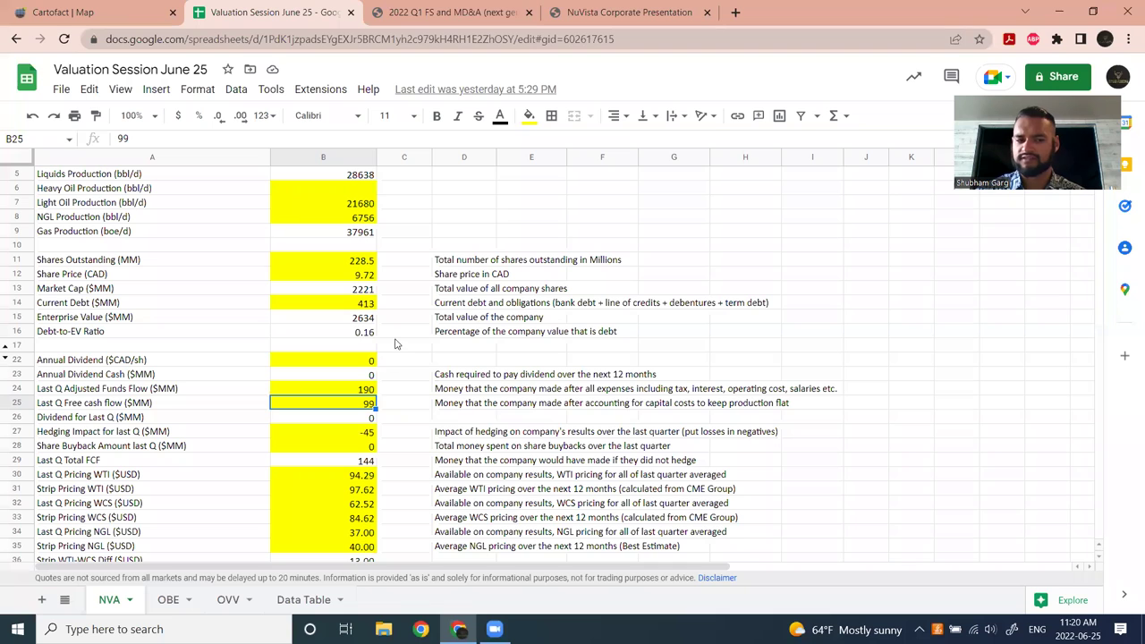
type("90")
key("Return")
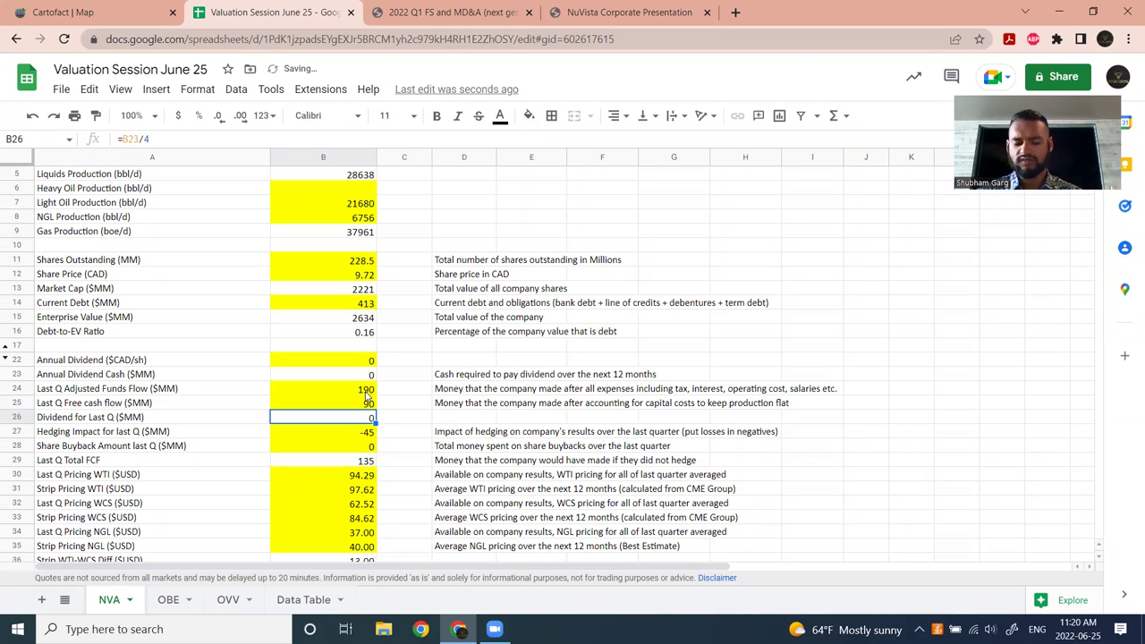
key("ctrl+z")
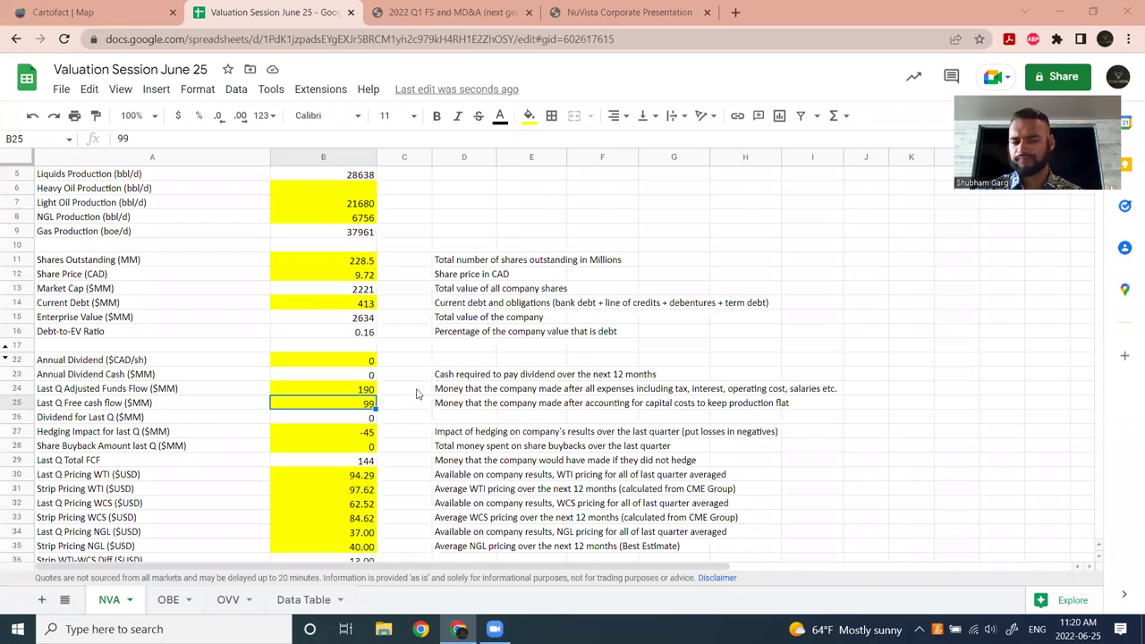
Review the company inputs in the NVA sheet, comparing Last Q Adjusted Funds Flow with Last Q Free cash flow.
scroll(358, 229, "up", 2)
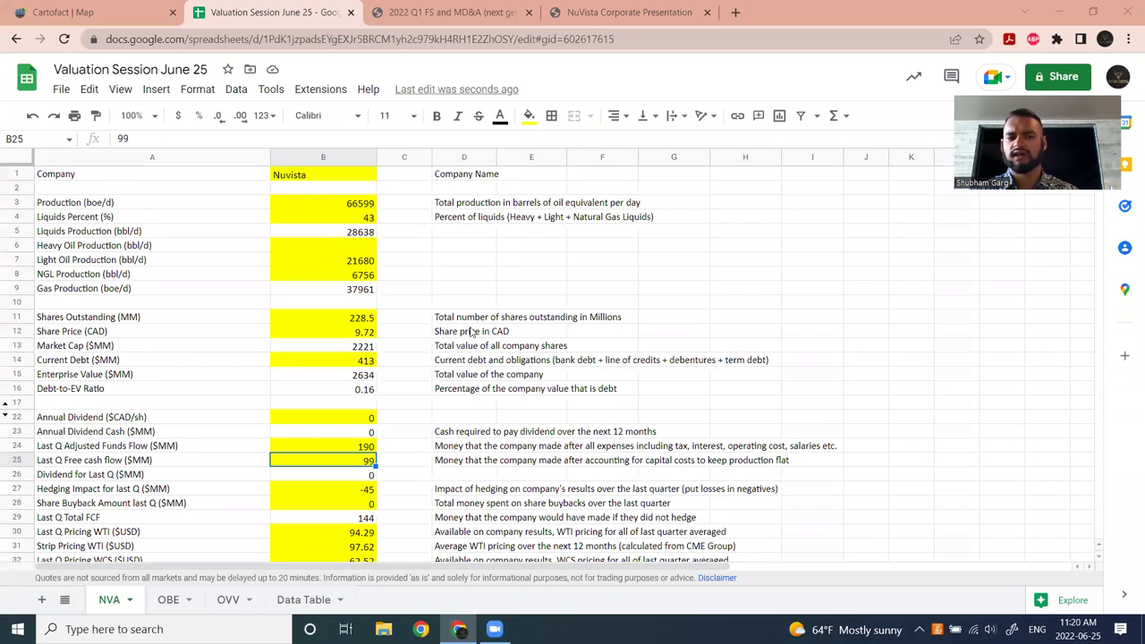
scroll(319, 413, "down", 3)
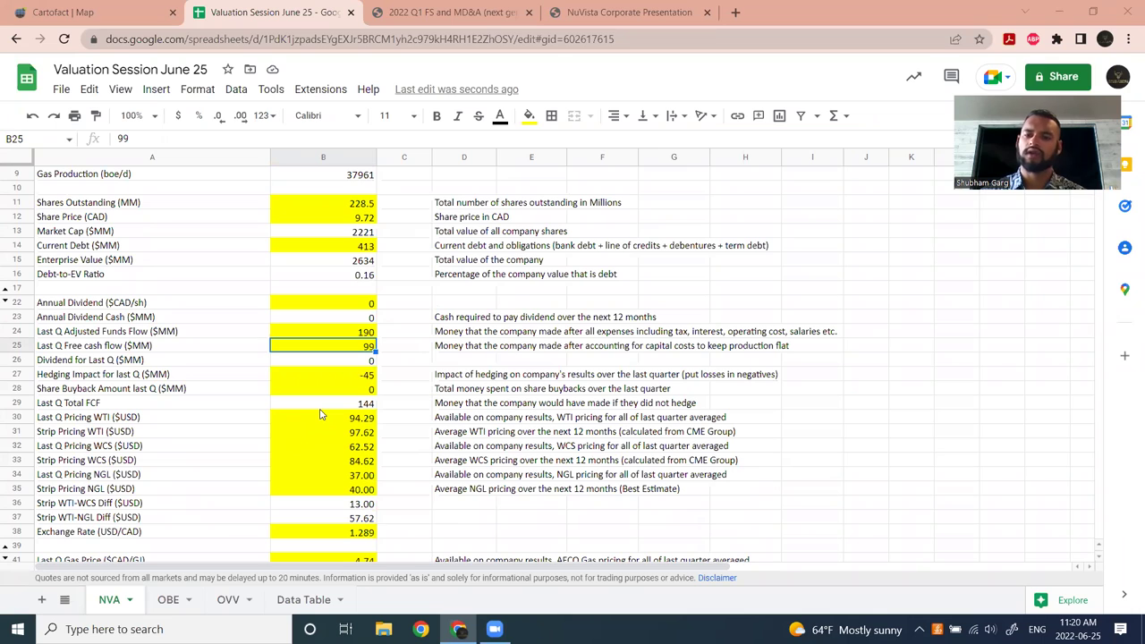
left_click(358, 335)
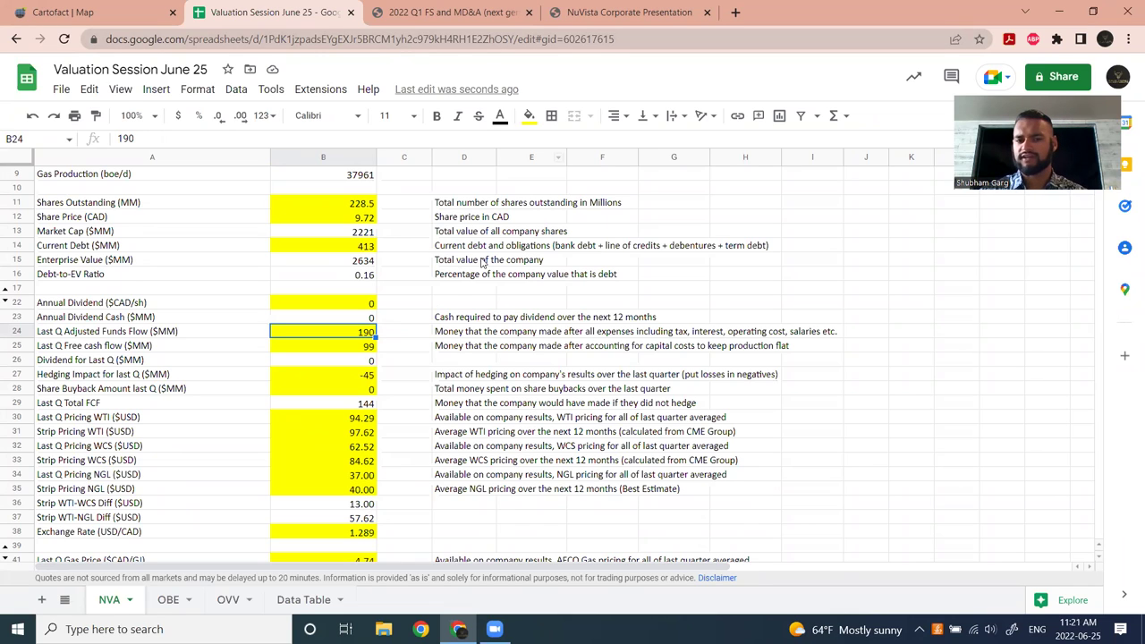
left_click(356, 350)
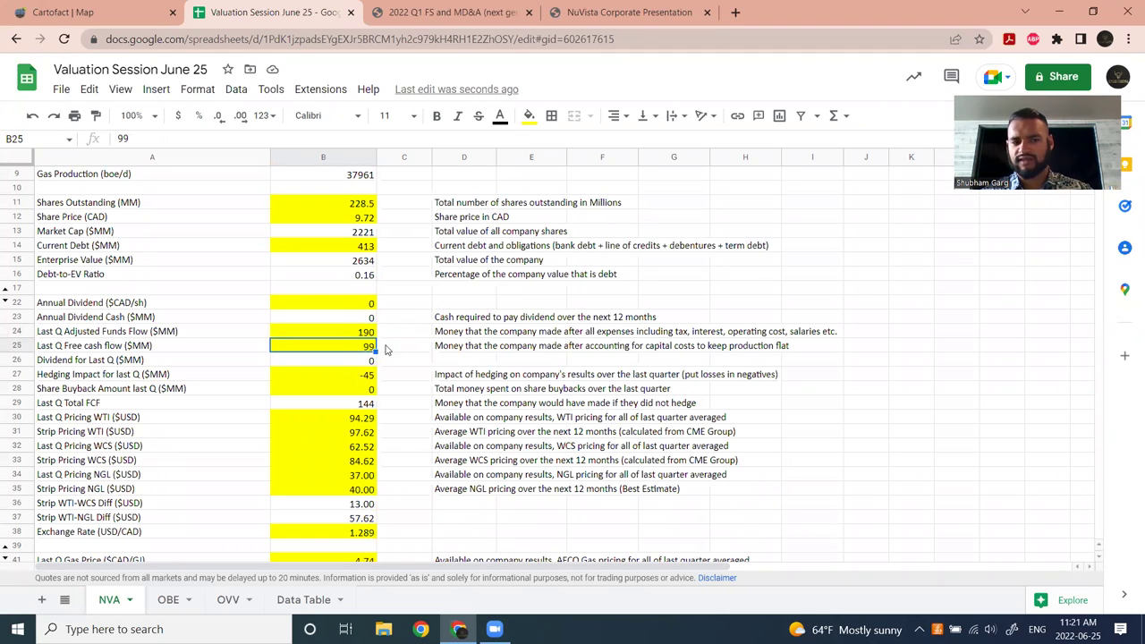
left_click(341, 335)
left_click(354, 350)
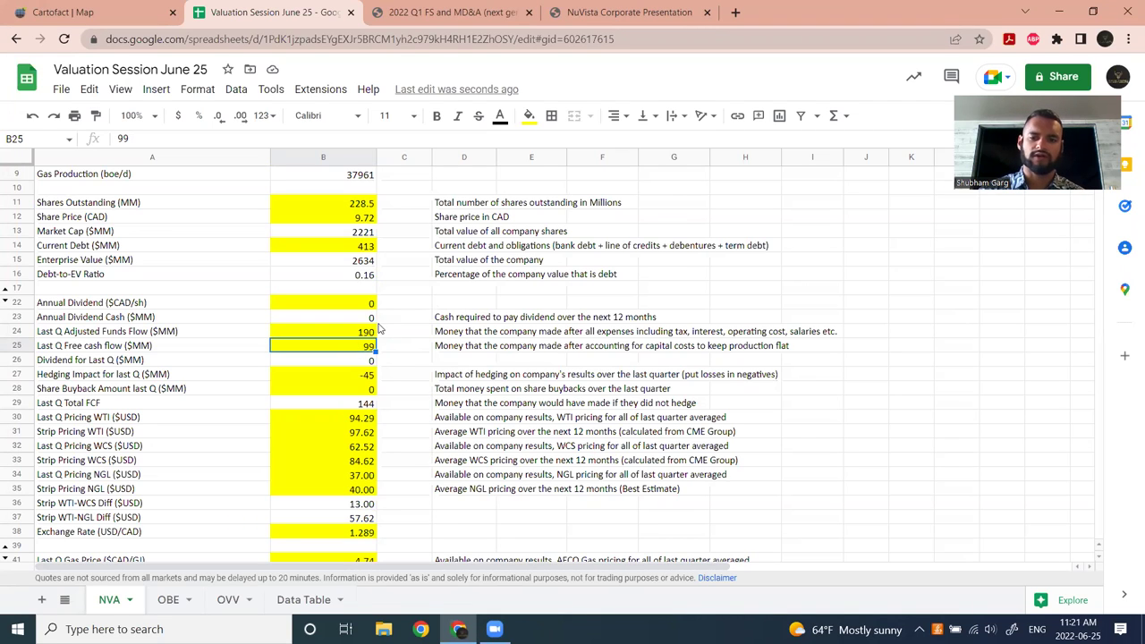
Inspect the last-quarter Hedging Impact input and find the 2022 realized loss on financial derivatives among the Q1 report's netbacks.
left_click(369, 375)
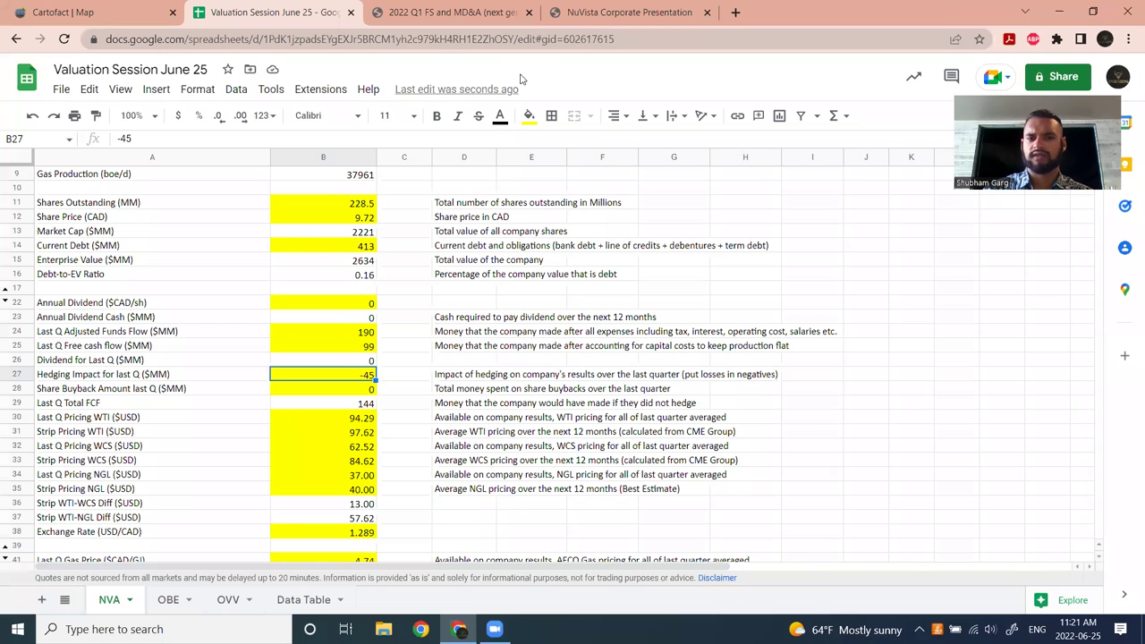
key("ctrl+Tab")
scroll(501, 403, "down", 1)
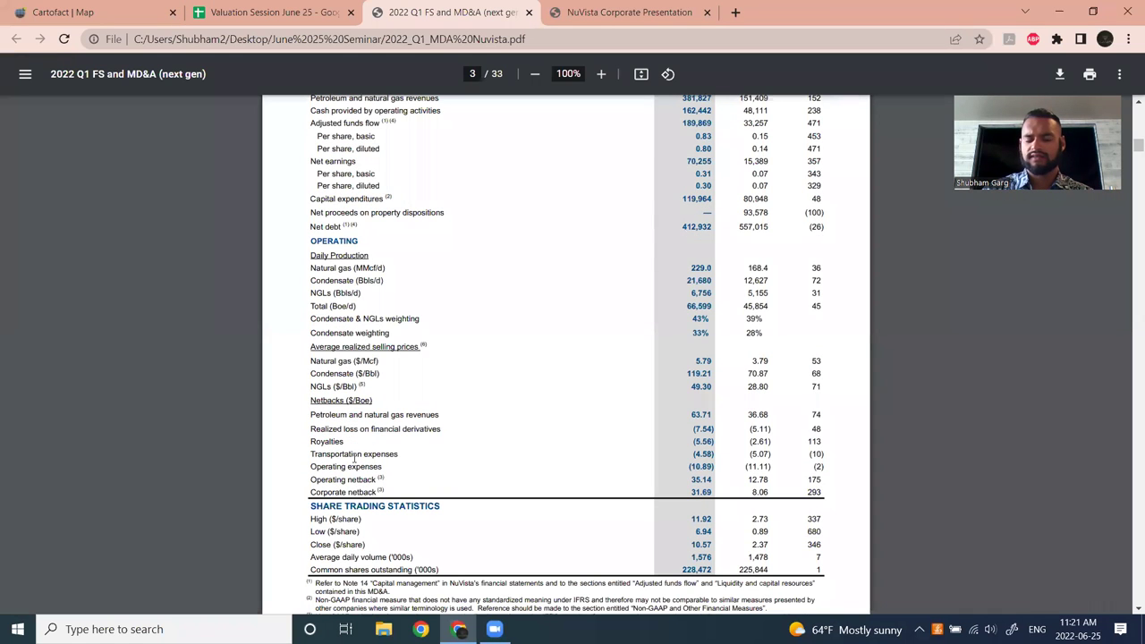
scroll(417, 463, "down", 2)
left_click_drag(312, 279, 370, 281)
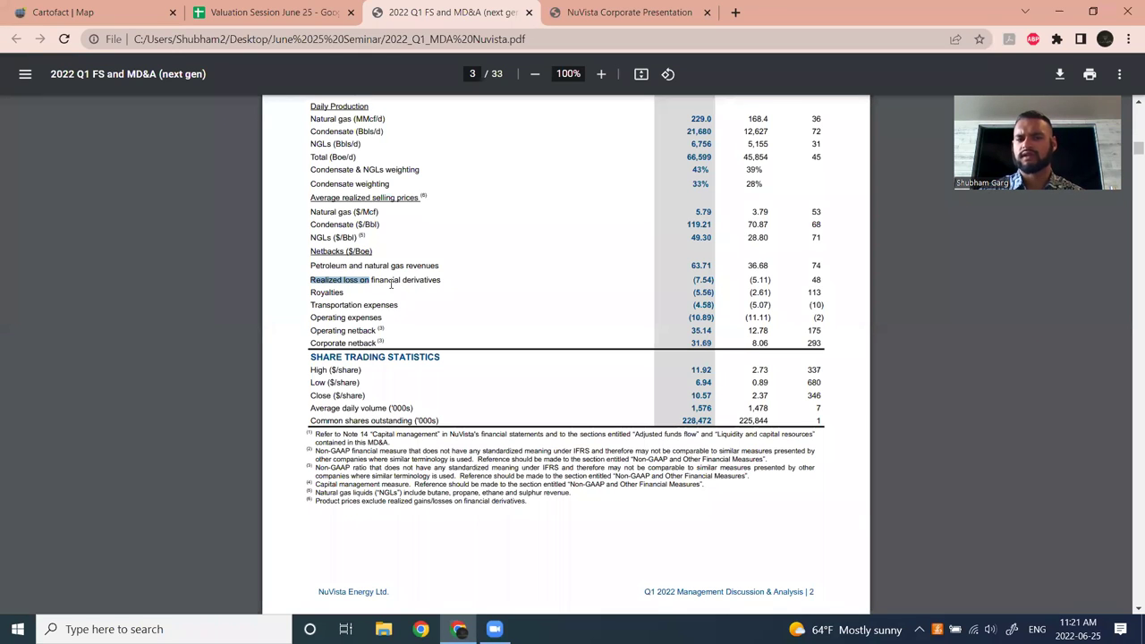
left_click(410, 276)
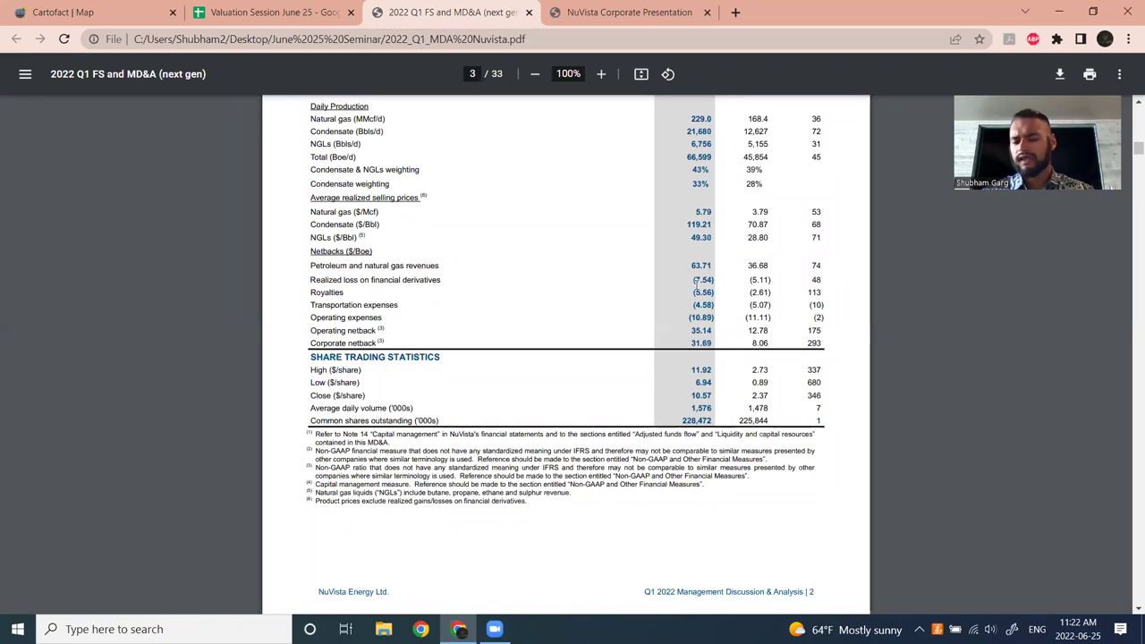
left_click_drag(694, 280, 715, 280)
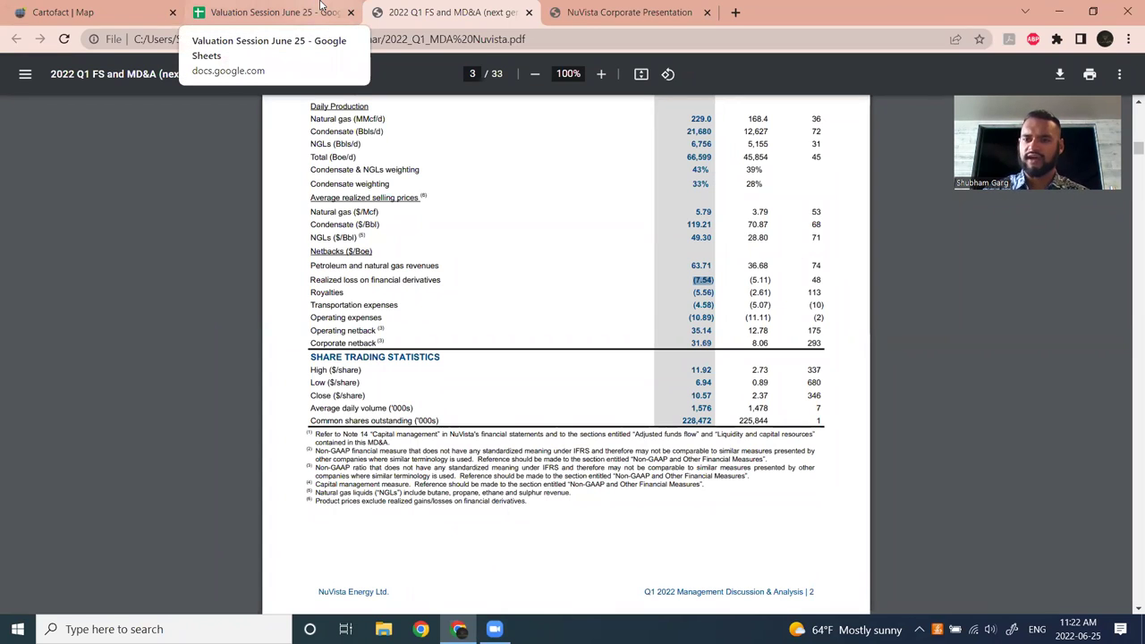
Replace the last-quarter Hedging Impact value in B27 of the NVA sheet with the formula =7.54*B3*90.
left_click(321, 11)
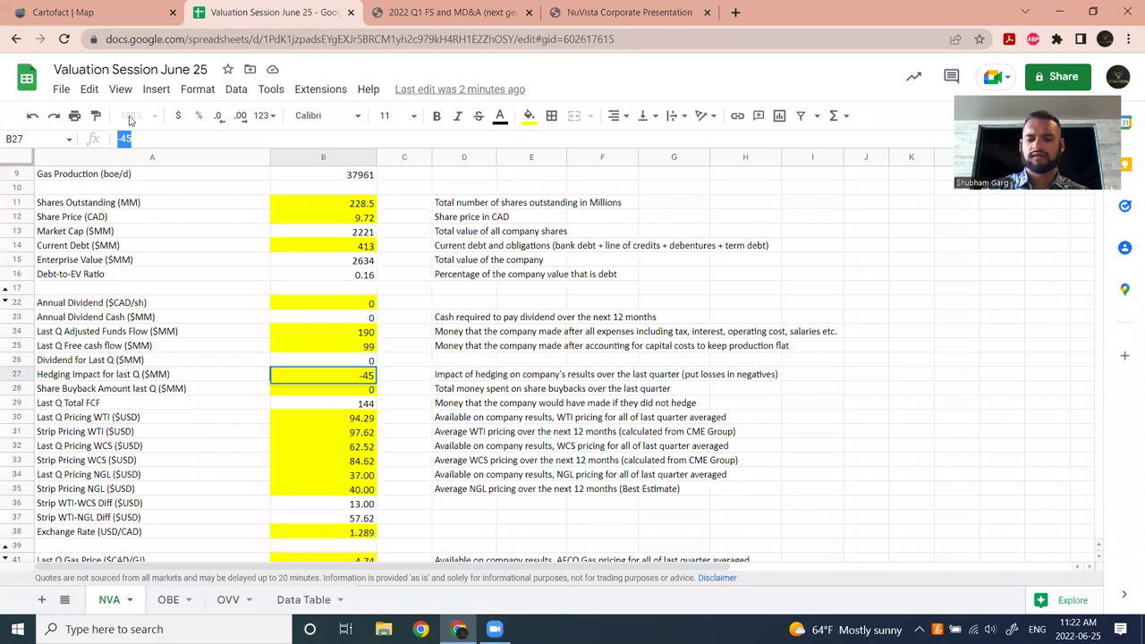
type("=7.54")
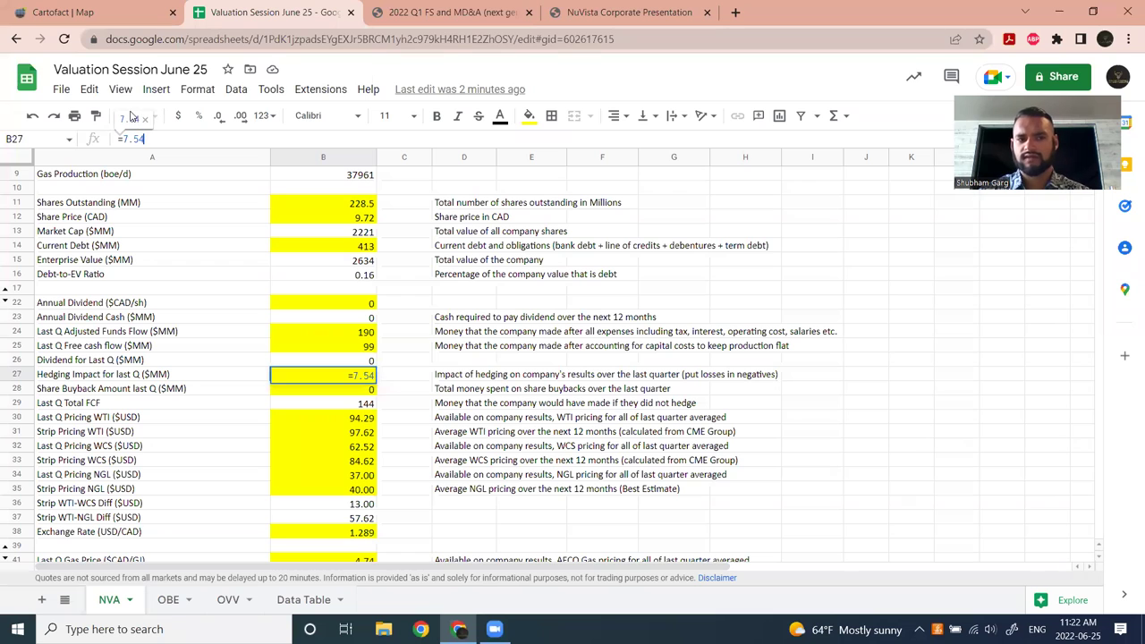
type("*")
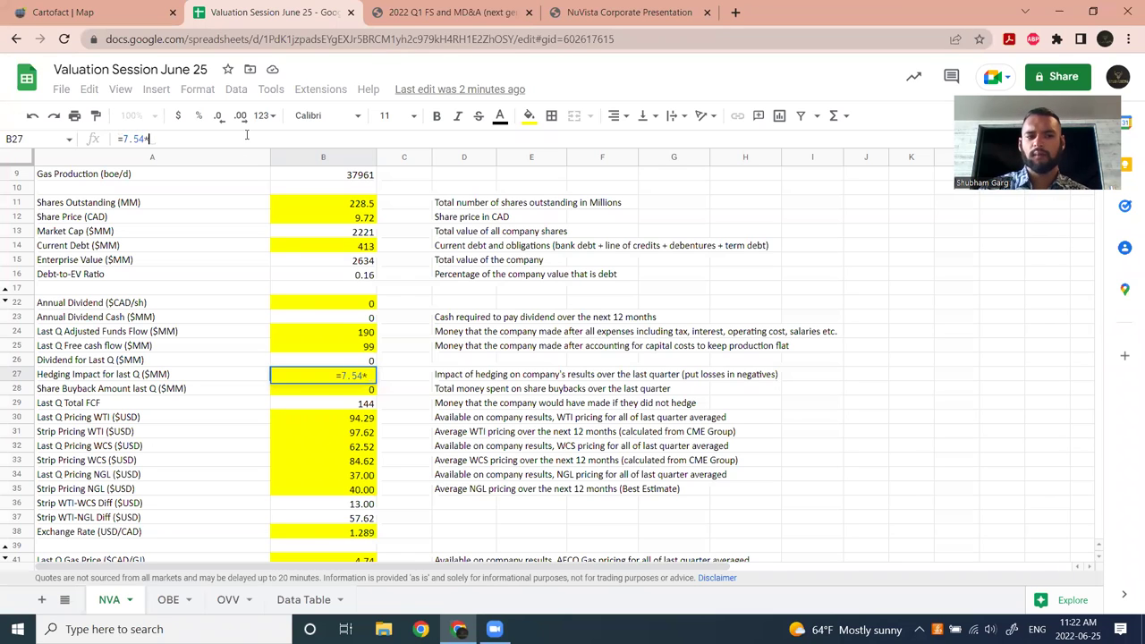
scroll(376, 223, "up", 3)
left_click(351, 208)
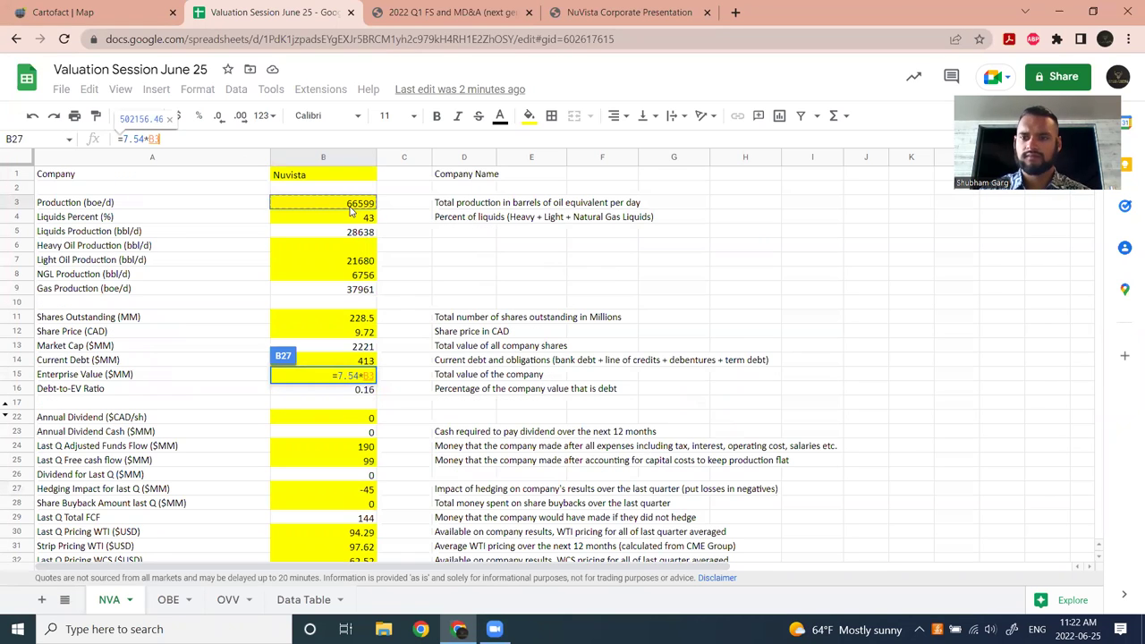
type("*")
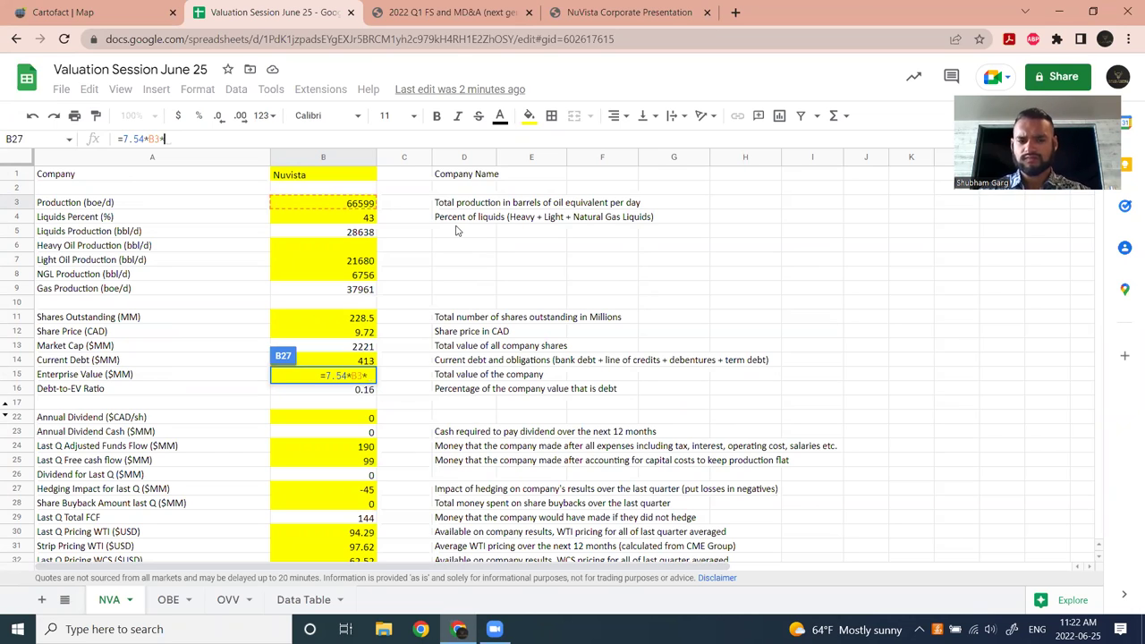
type("90")
key("Return")
Convert the Hedging Impact formula in B27 to negative millions as =-7.54*B3*90/1000000.
scroll(368, 398, "down", 1)
left_click(368, 431)
left_click(237, 139)
type("/1000000")
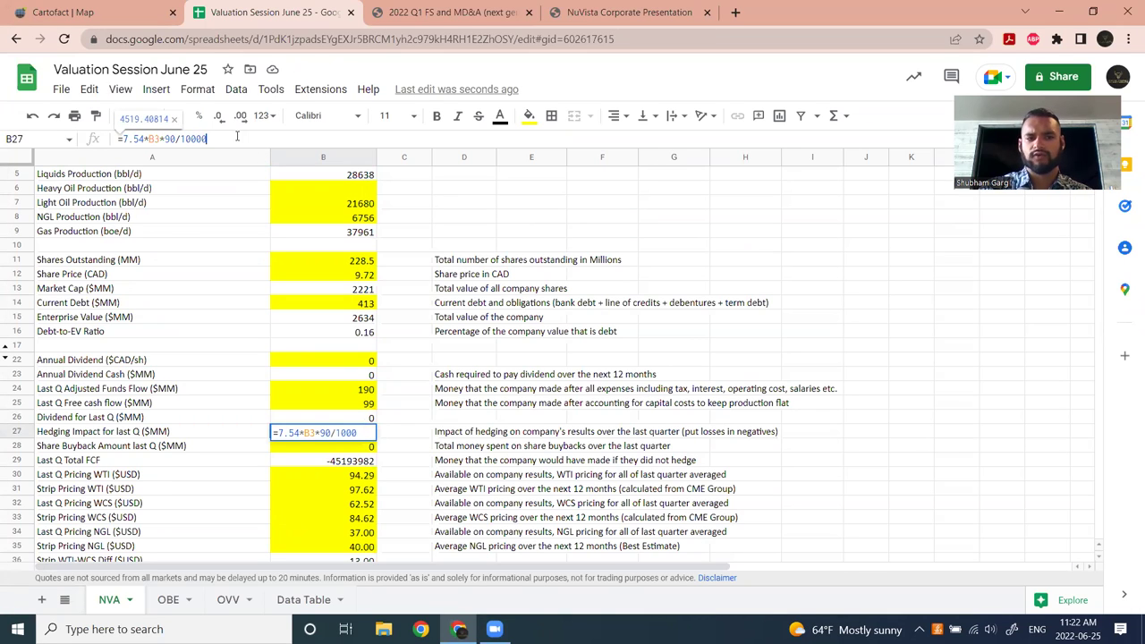
left_click(122, 138)
type("-")
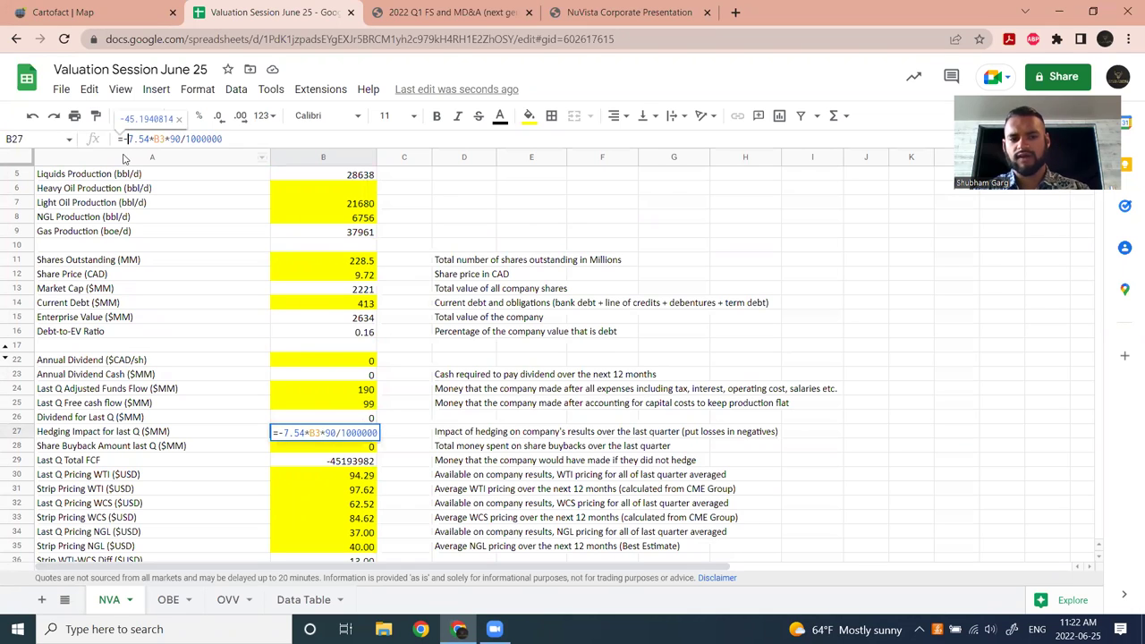
key("Return")
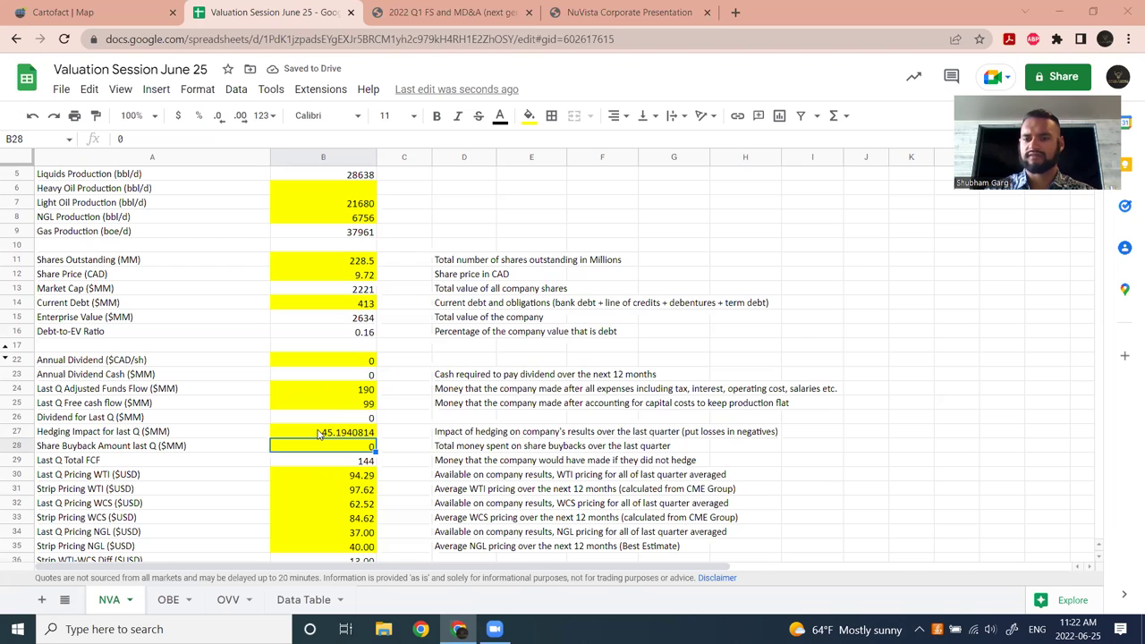
Recheck the Q1 report's highlights and its realized loss on financial derivatives against the inputs in the NVA sheet.
left_click(483, 11)
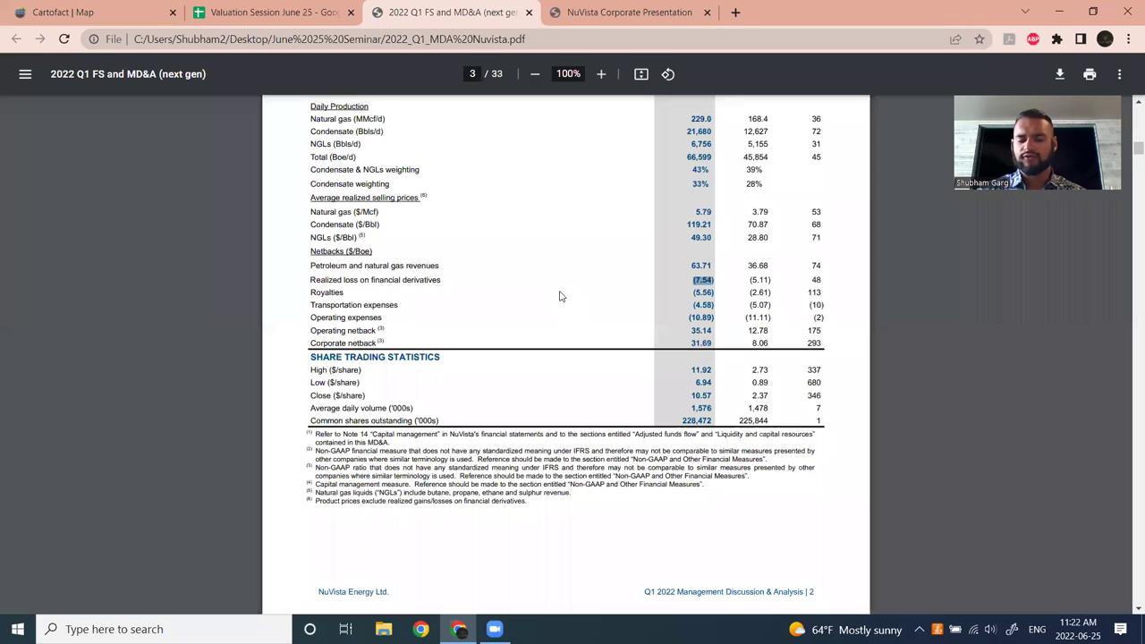
scroll(562, 305, "up", 2)
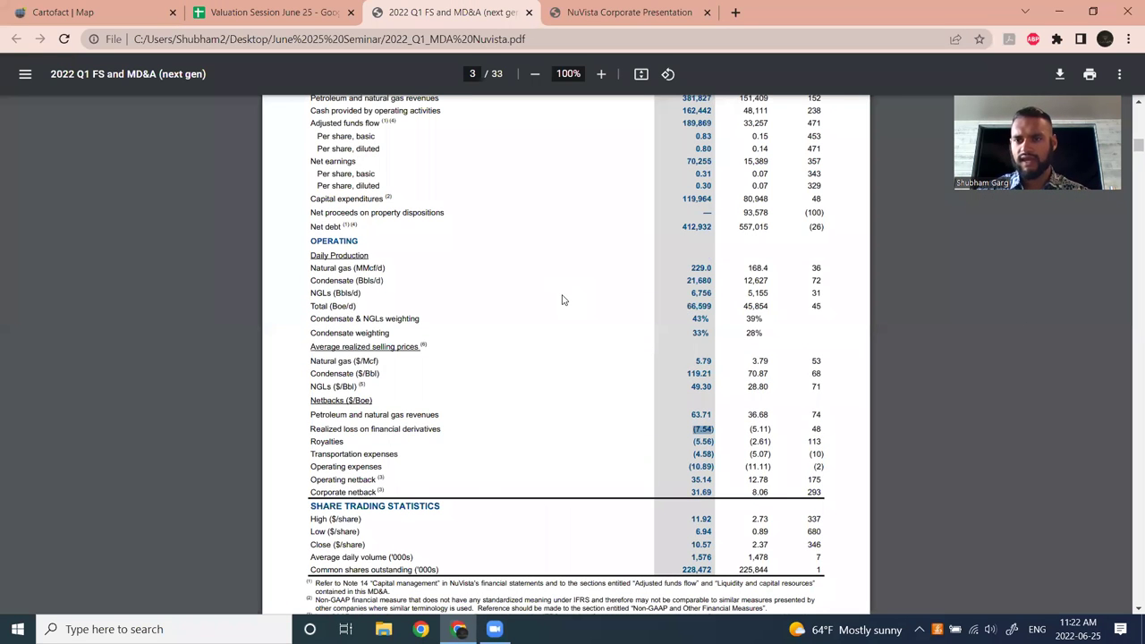
scroll(562, 305, "up", 1)
key("ctrl+shift+Tab")
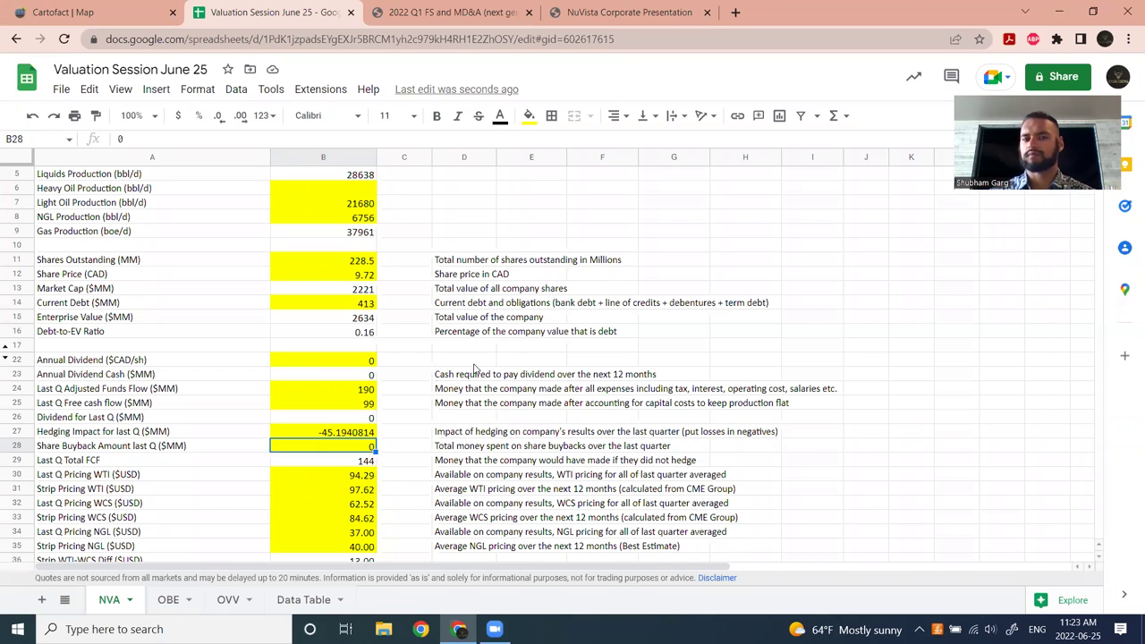
left_click(435, 11)
scroll(696, 345, "down", 2)
left_click_drag(695, 354, 732, 358)
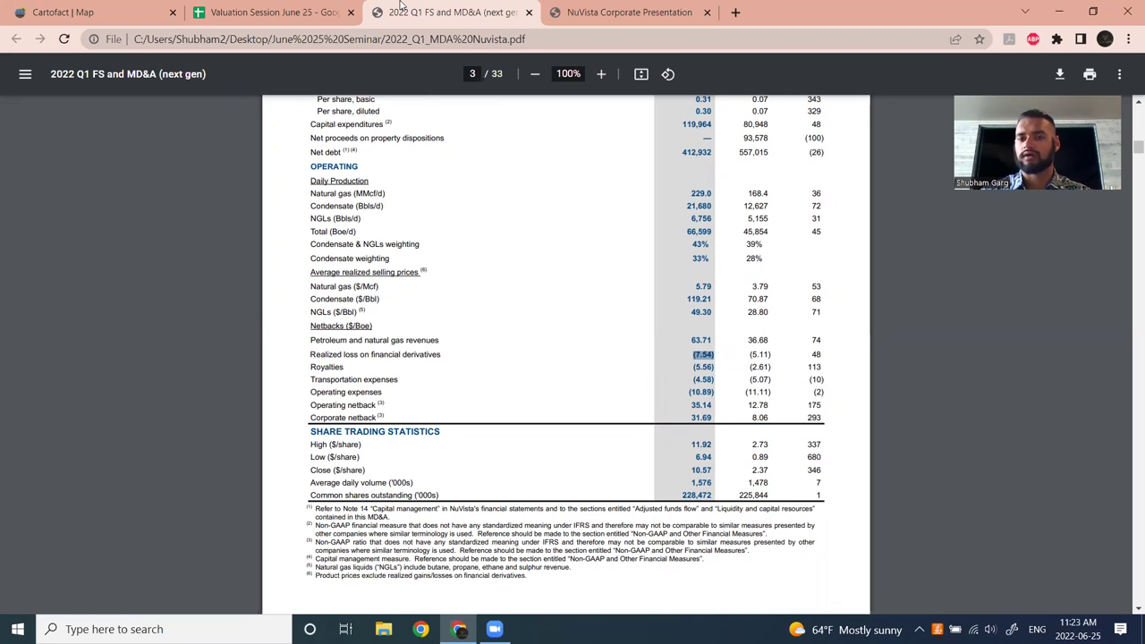
left_click(328, 7)
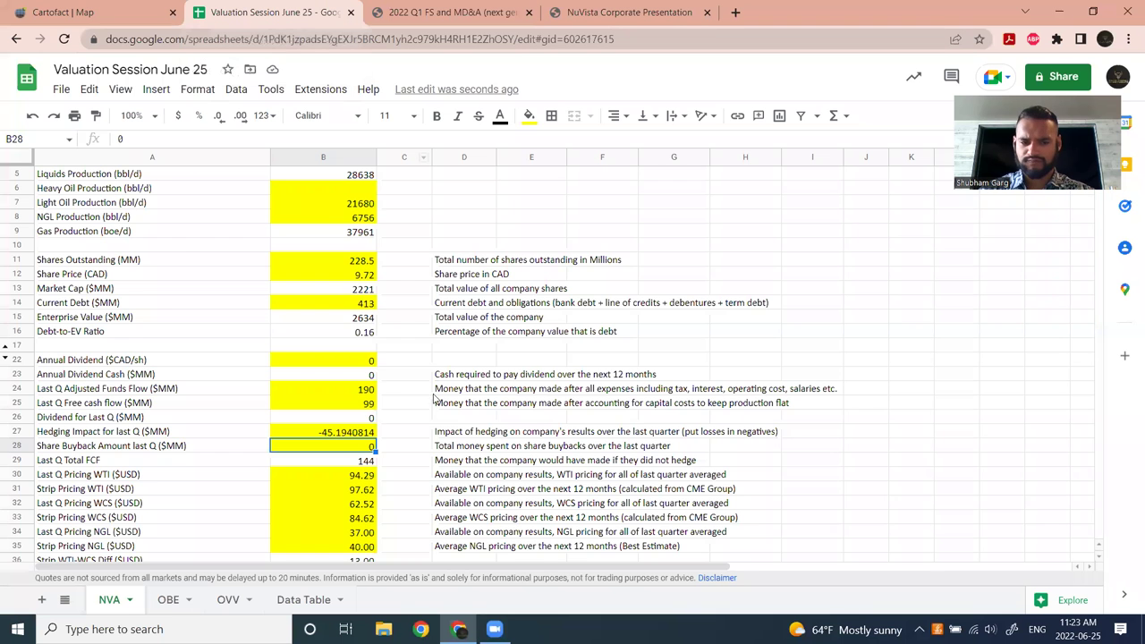
Examine the oil, NGL and gas pricing inputs in the NVA sheet, selecting Last Q Pricing WTI.
scroll(333, 247, "down", 5)
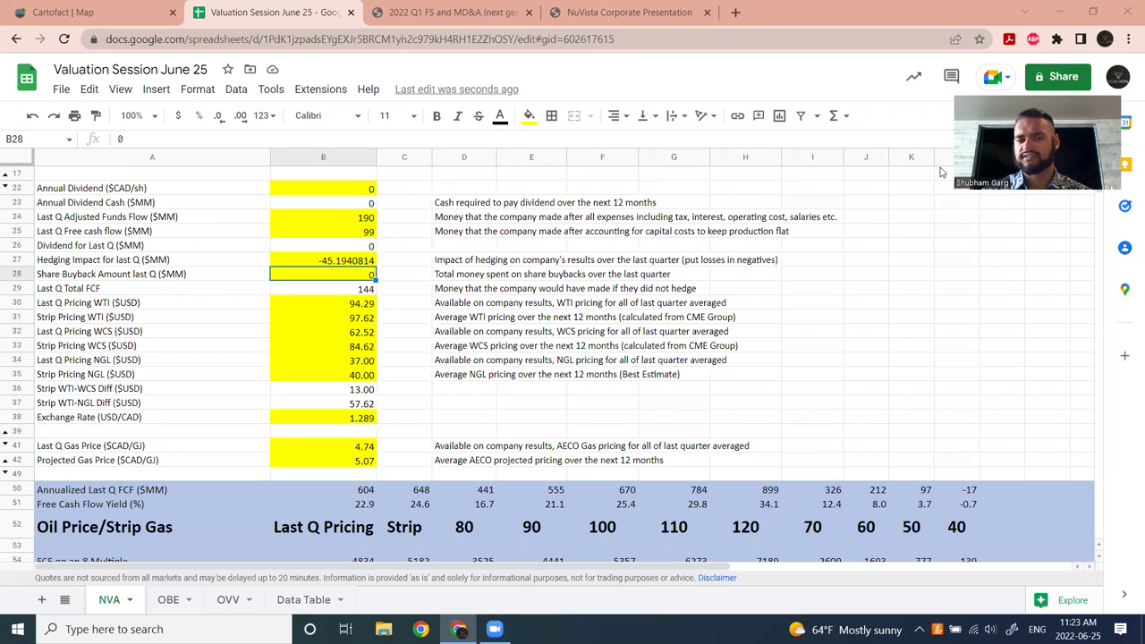
scroll(528, 306, "up", 5)
scroll(510, 300, "down", 5)
left_click(347, 308)
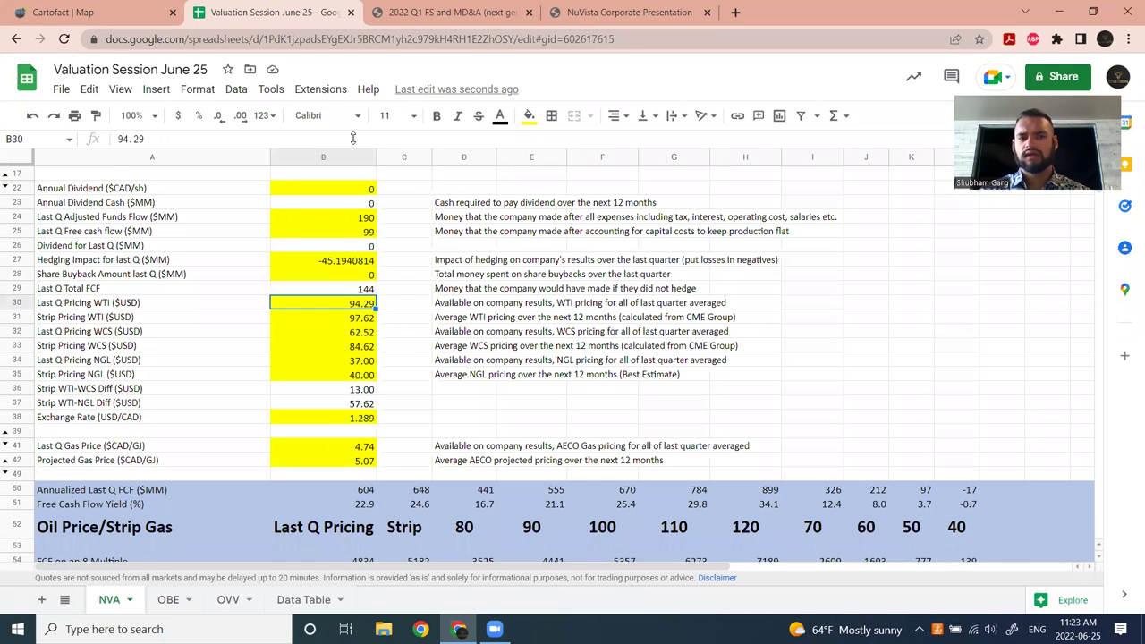
scroll(414, 259, "up", 2)
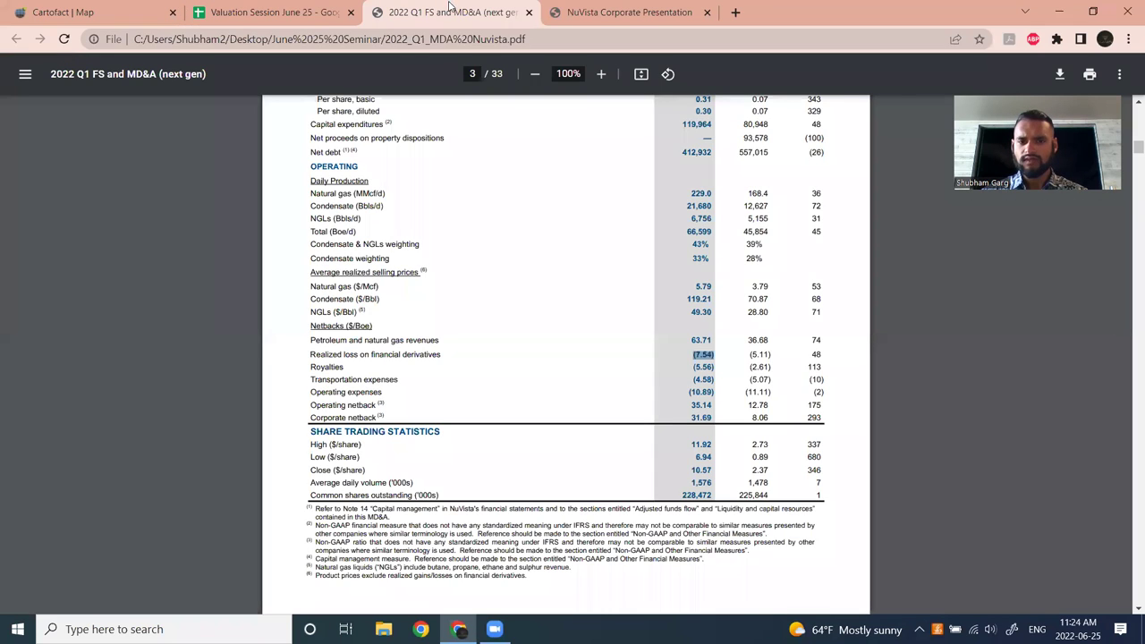
Search the Q1 report for "benchmark" and go to the Benchmark pricing section of its Pricing table.
left_click(451, 11)
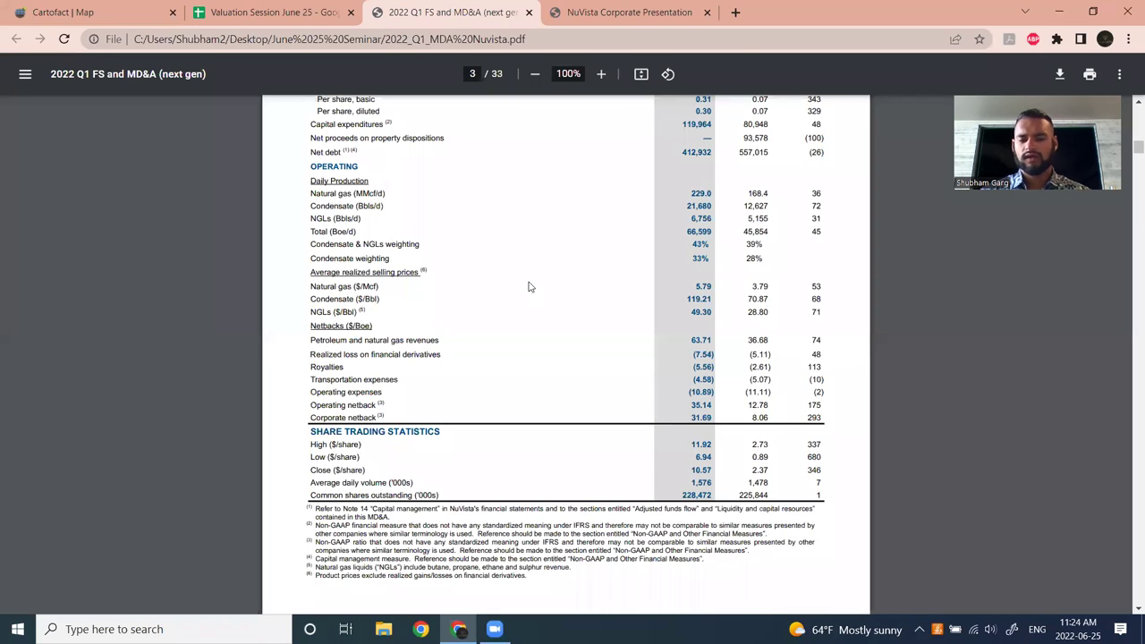
key("ctrl+f")
type("benchmark")
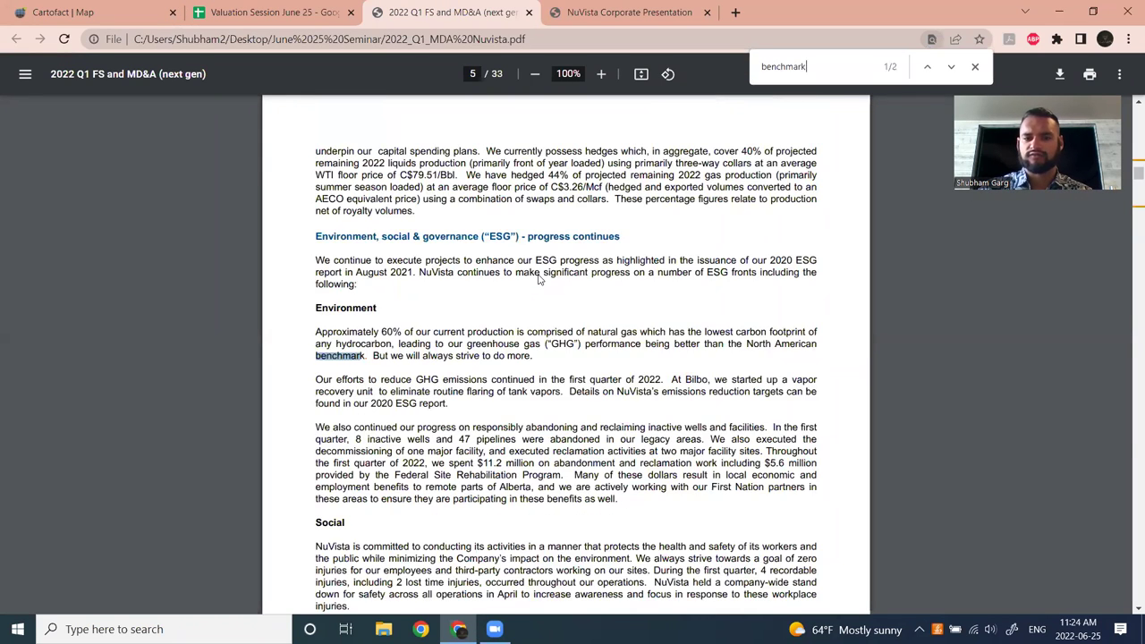
key("Return")
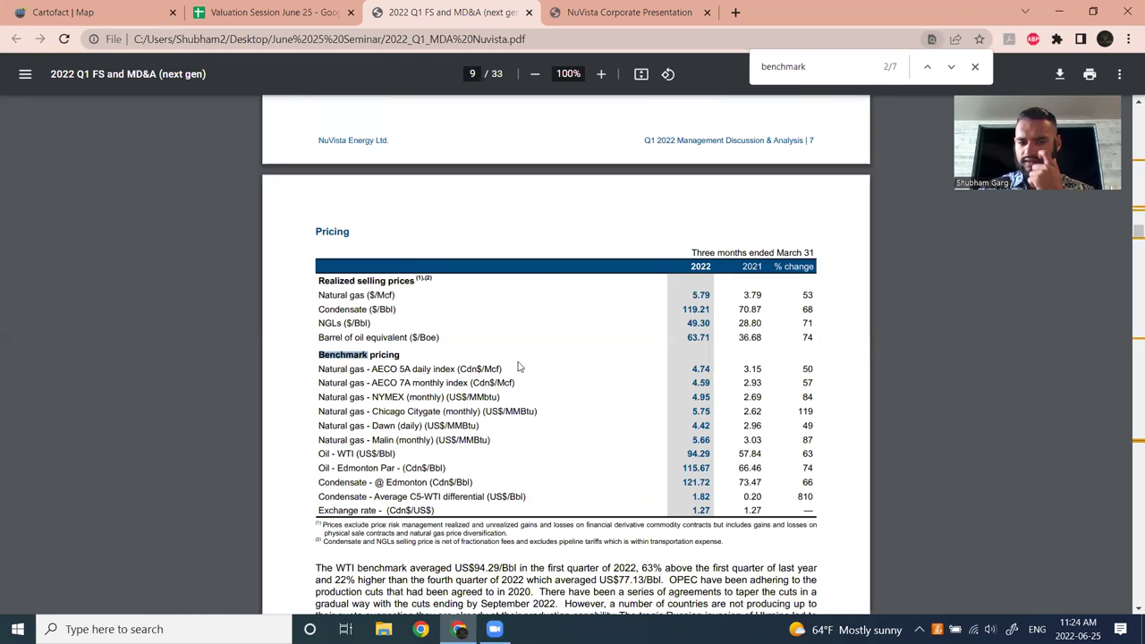
Check the Q1 2022 WTI, AECO 5A and exchange rate figures in the report's Benchmark pricing table.
left_click(691, 452)
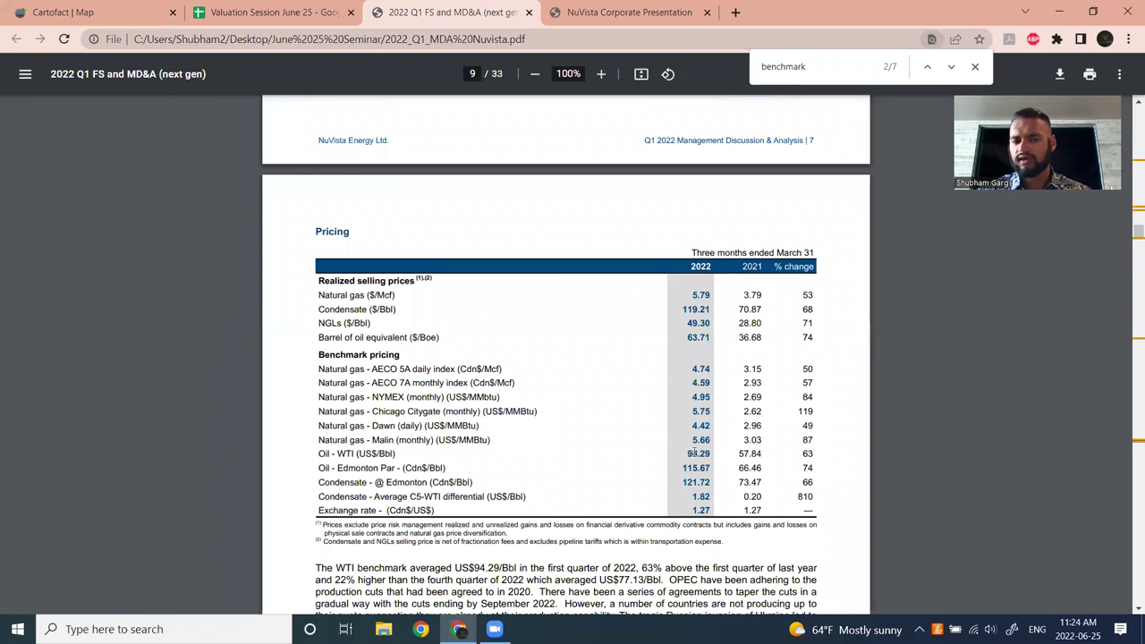
double_click(701, 369)
left_click(712, 383)
left_click_drag(694, 512, 572, 510)
left_click(565, 508)
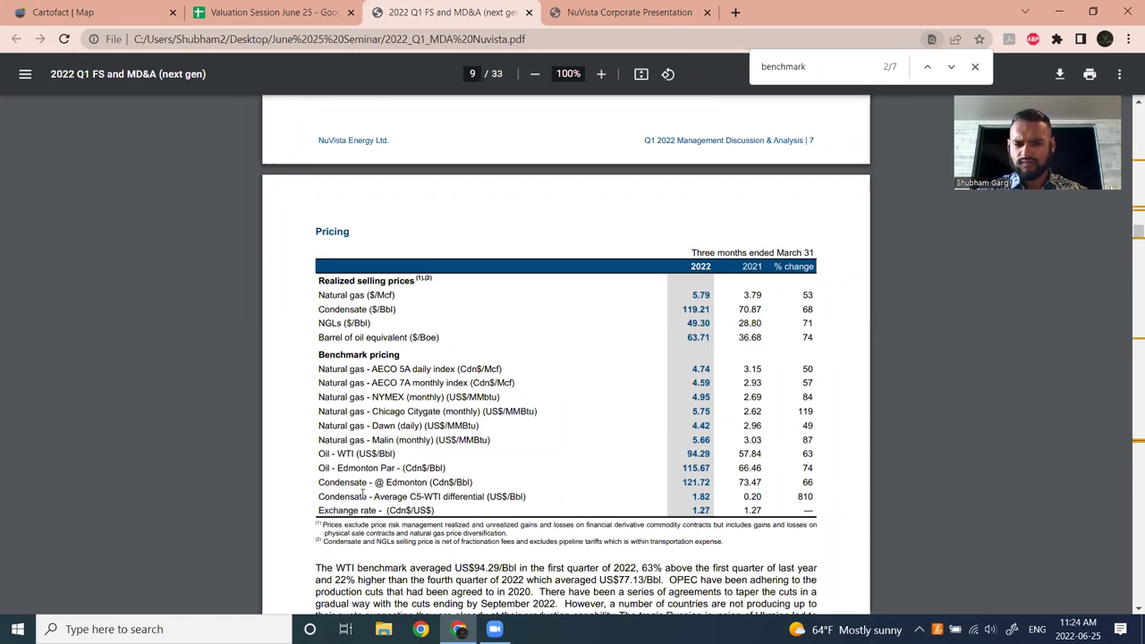
Compare the Last Q and Strip Pricing WTI cells in the NVA sheet with the report's Oil - WTI benchmark.
left_click(313, 9)
left_click(361, 380)
left_click(354, 360)
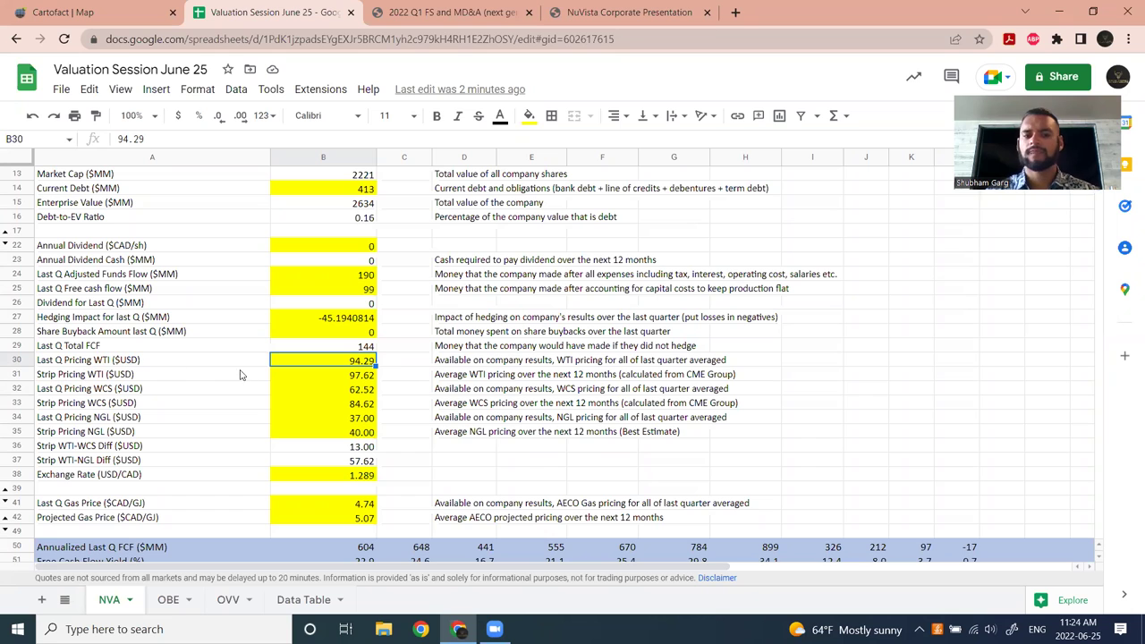
left_click(351, 372)
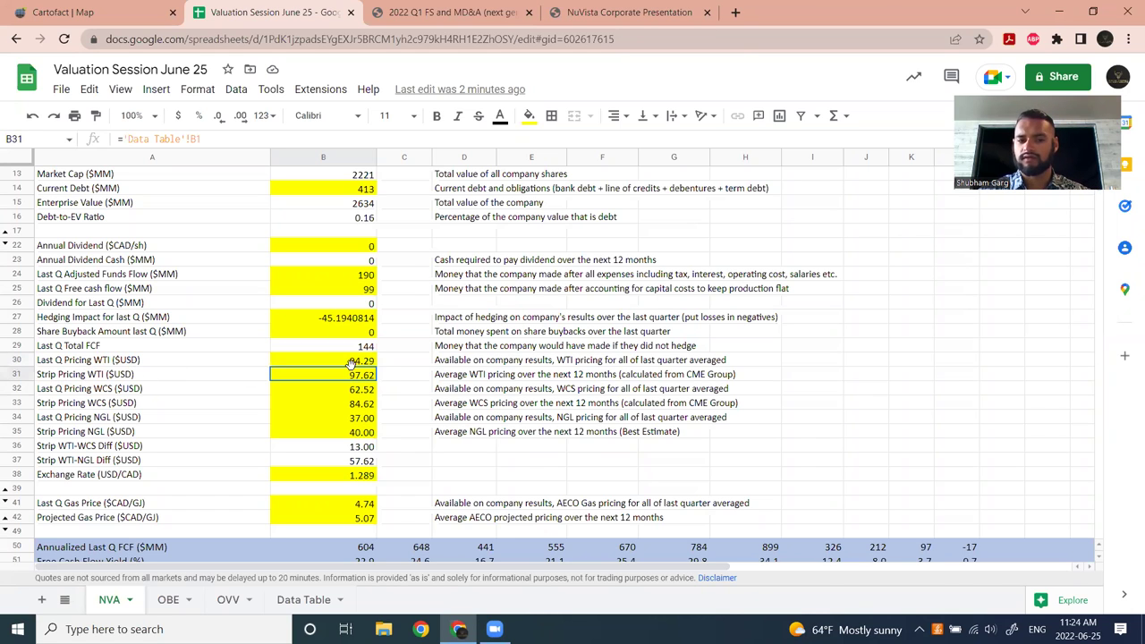
left_click(448, 12)
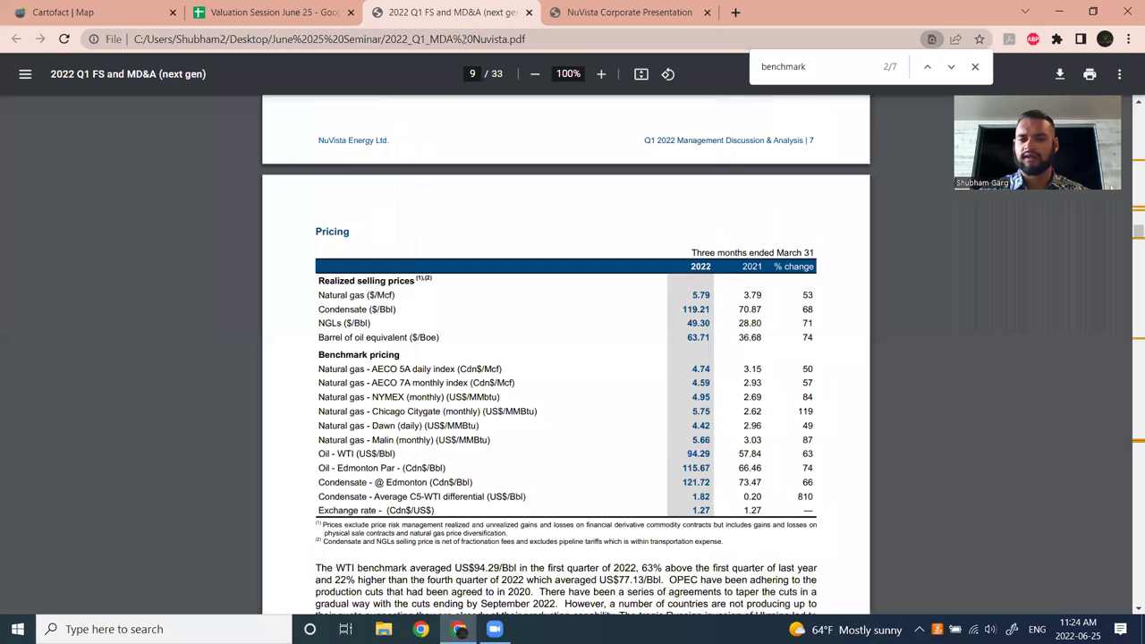
left_click_drag(686, 454, 714, 454)
left_click(681, 467)
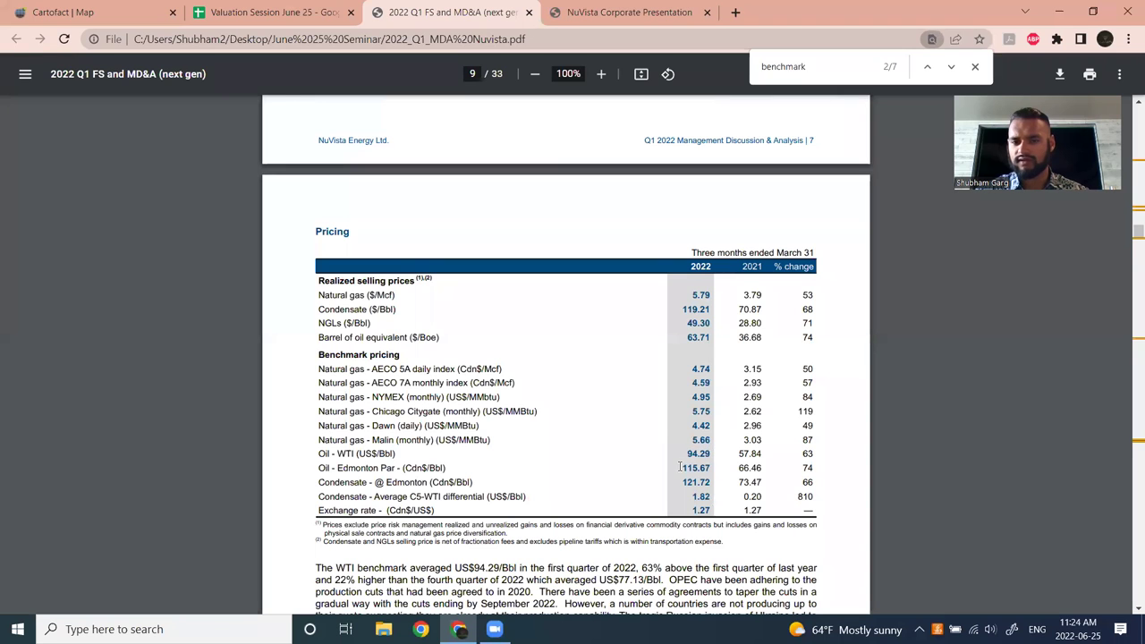
Review the last-quarter WTI, WCS and NGL prices, the exchange rate and the Last Q Gas Price in the NVA sheet.
left_click(268, 12)
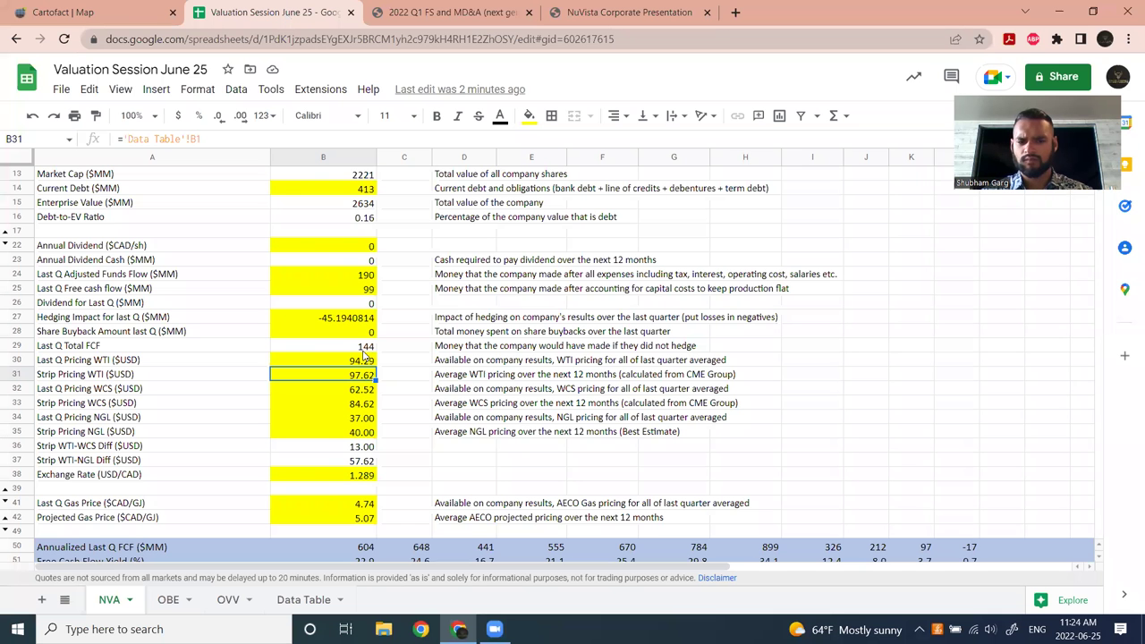
left_click(365, 358)
left_click(371, 391)
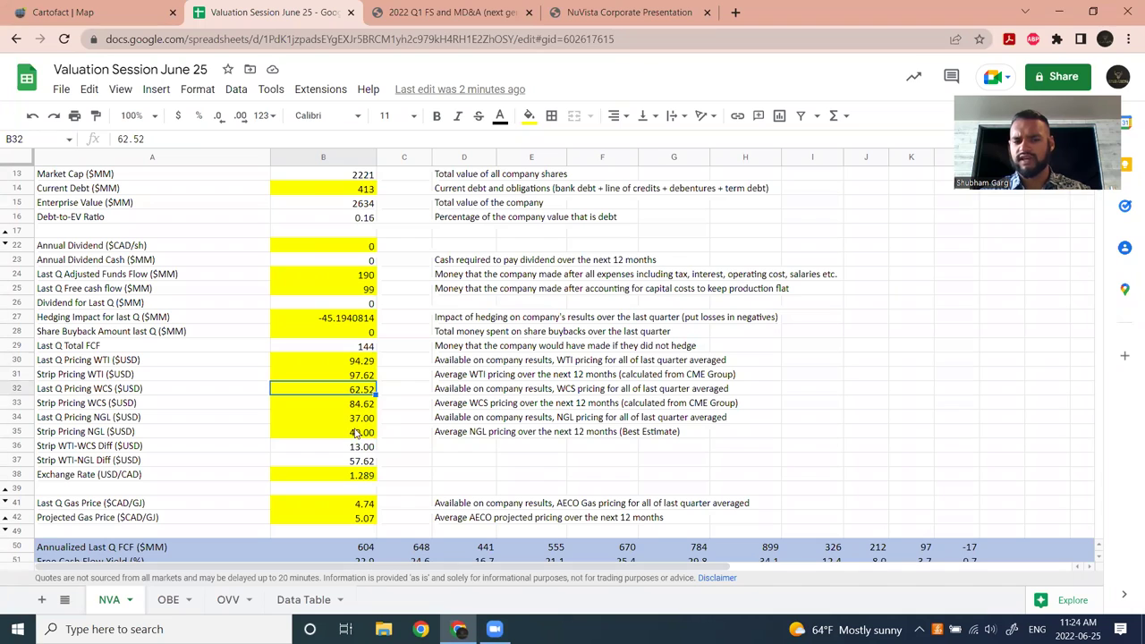
left_click(360, 419)
left_click(363, 474)
left_click(359, 503)
Revisit the report's Pricing table and inspect the Strip Pricing WTI formula in B31 of the NVA sheet.
key("ctrl+Tab")
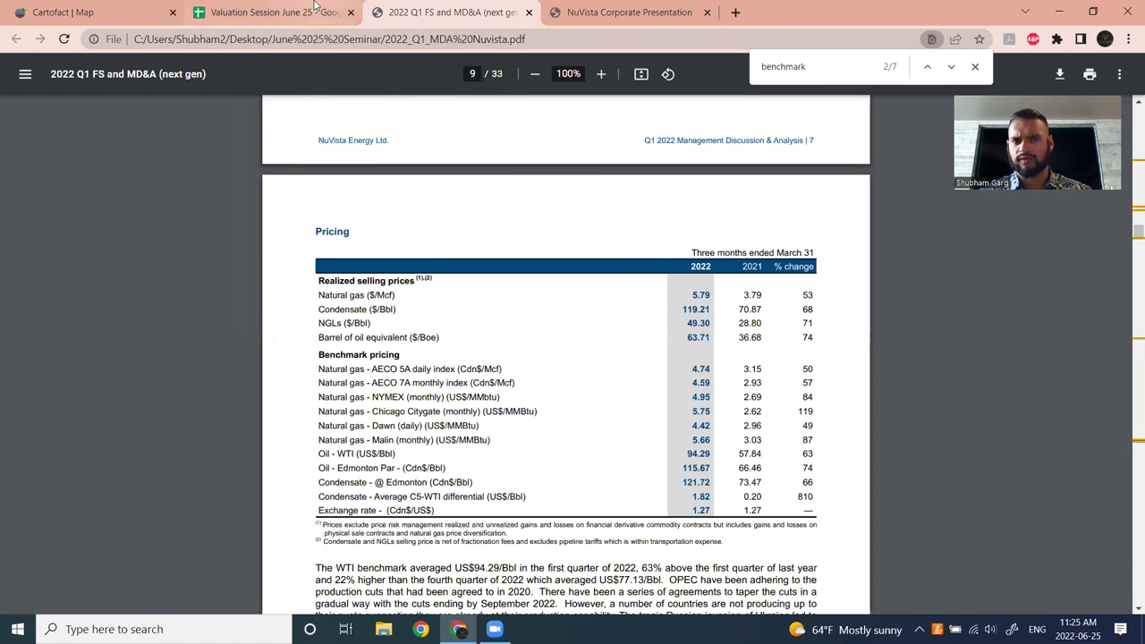
left_click(269, 11)
left_click(354, 376)
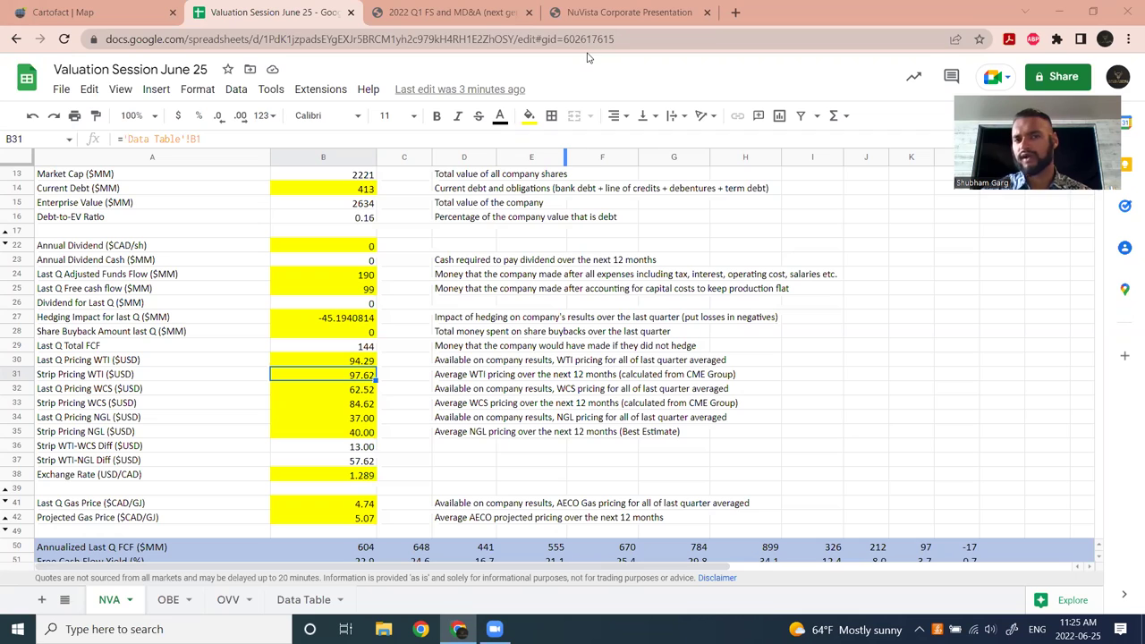
left_click(343, 377)
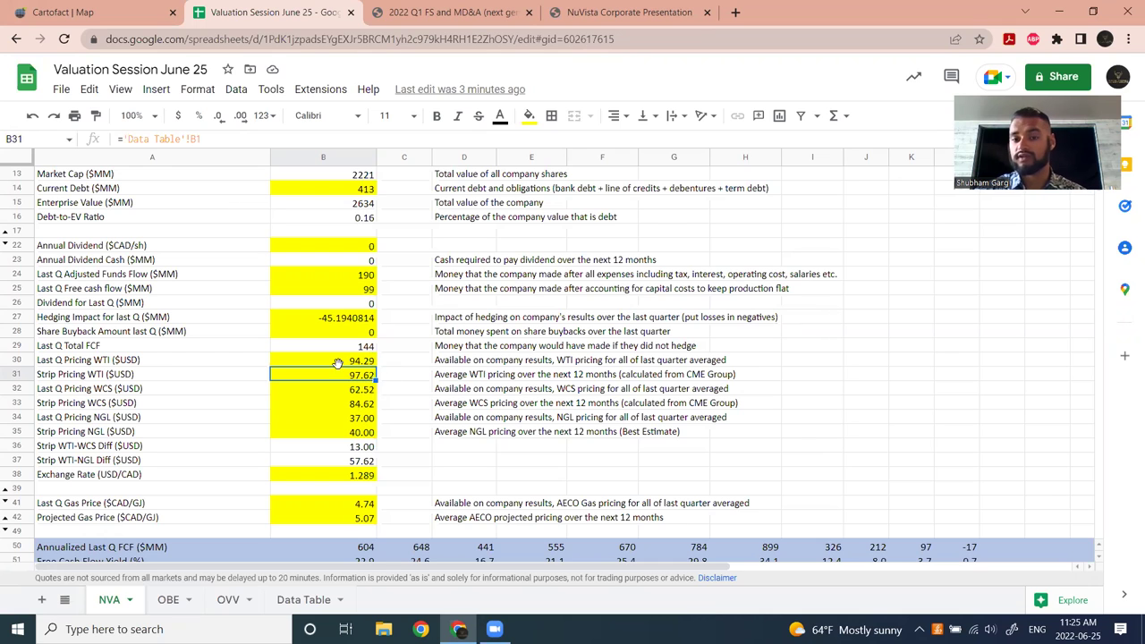
Open the RBC Richardson Barr website in a new tab and look up the NYMEX crude oil 12-month strip price.
left_click(735, 11)
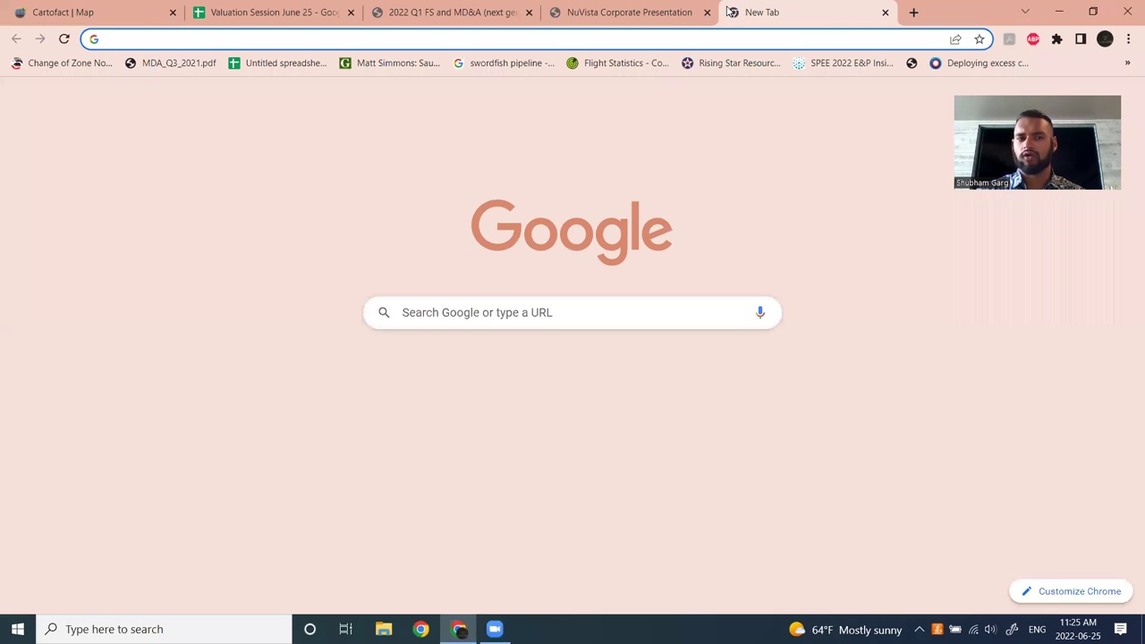
type("rbc")
key("Return")
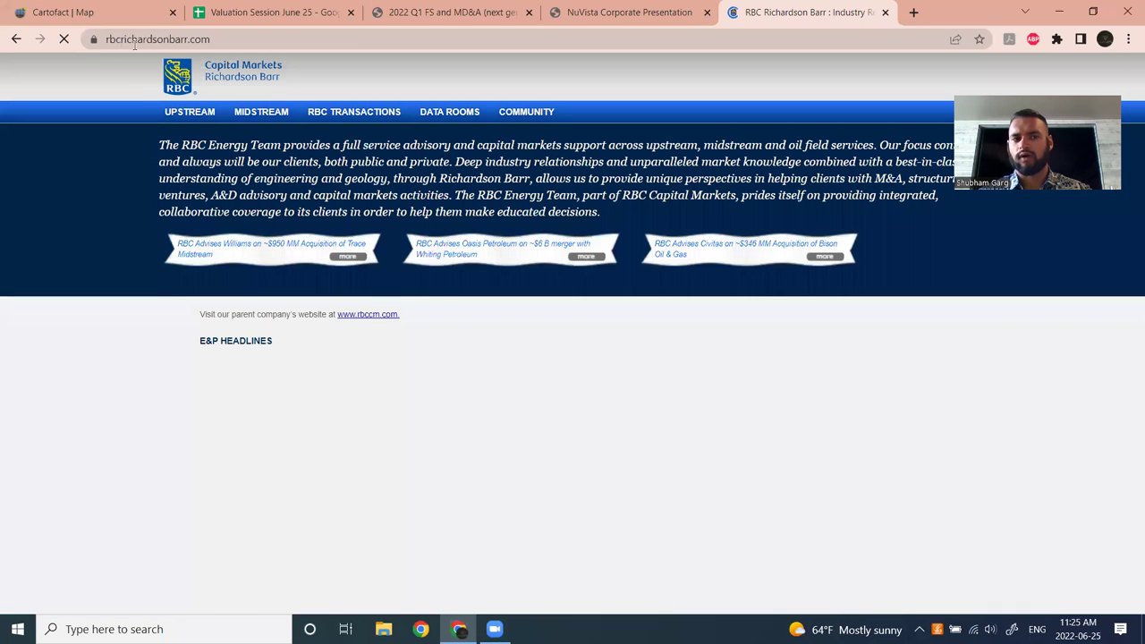
scroll(716, 380, "down", 2)
left_click_drag(769, 432, 792, 433)
left_click(767, 436)
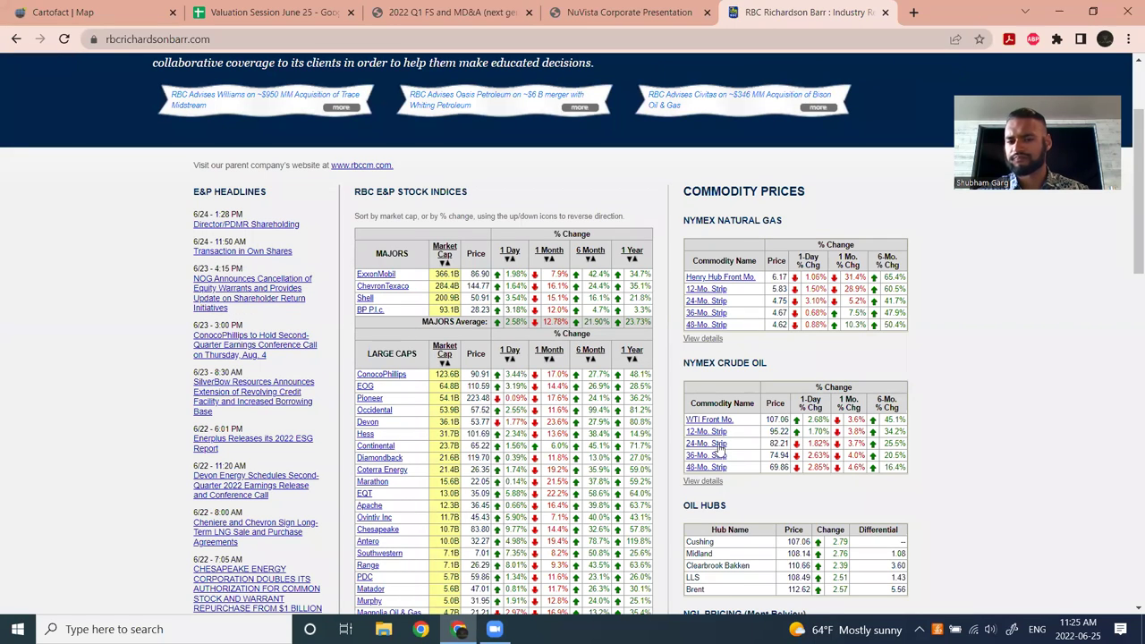
double_click(780, 433)
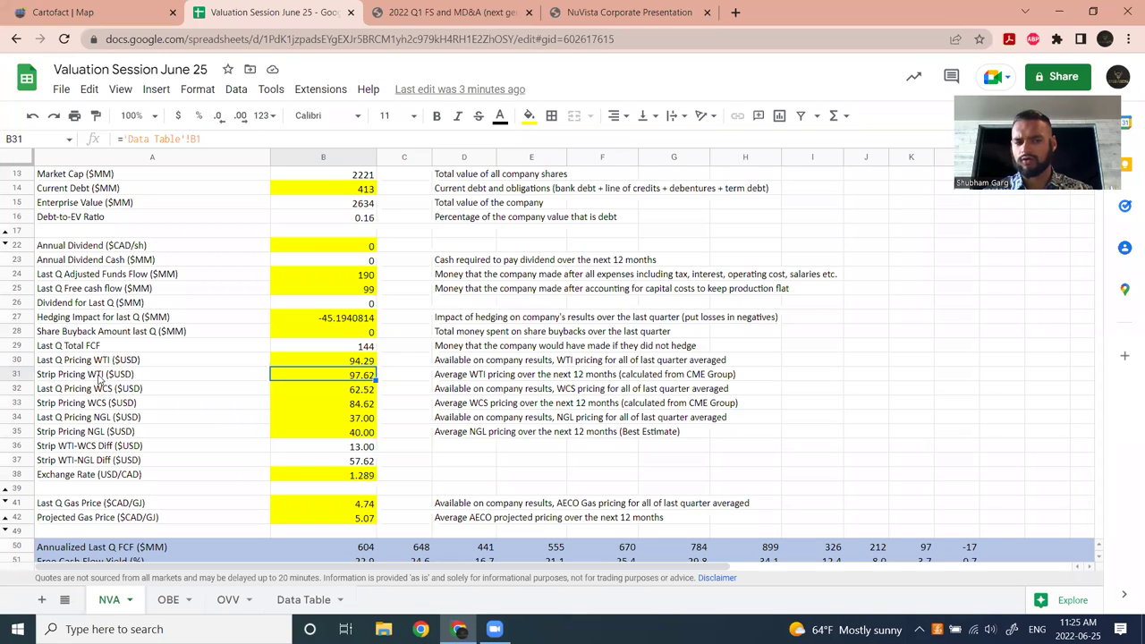
Compare Last Q Pricing WTI with Strip Pricing WTI in the NVA sheet and inspect the Projected Gas Price input.
left_click(330, 361)
left_click(352, 377)
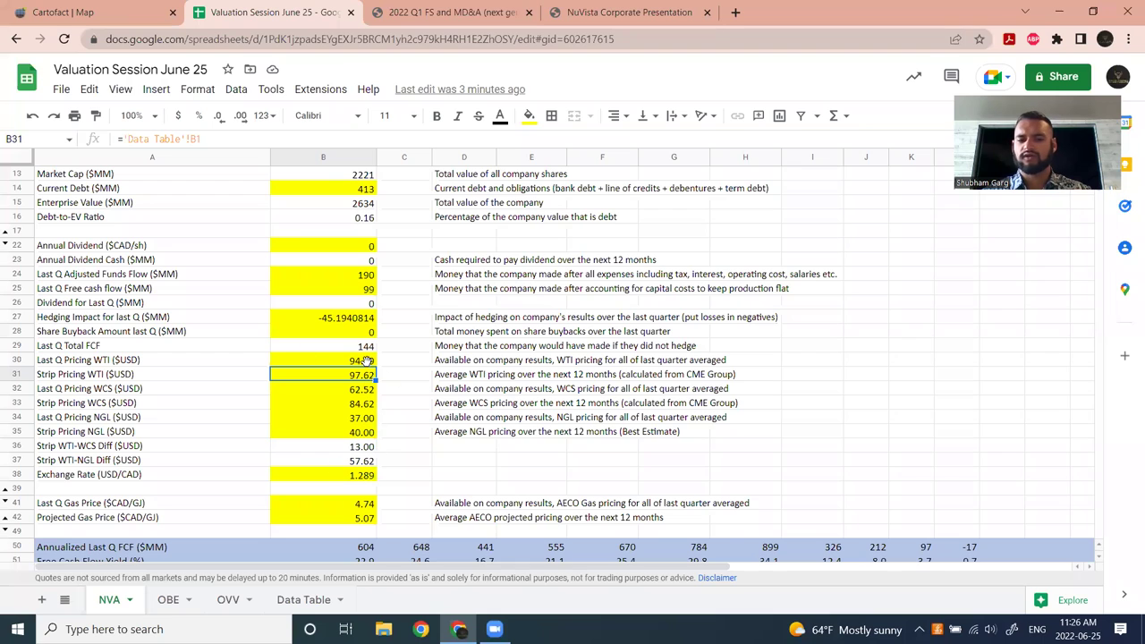
scroll(285, 425, "down", 2)
left_click(318, 404)
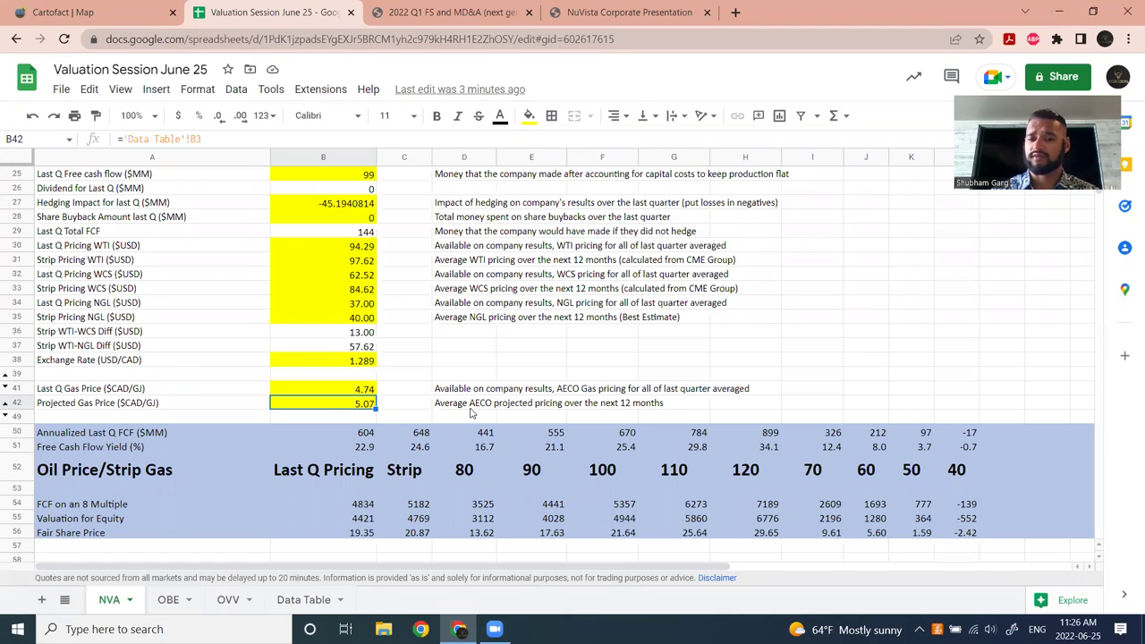
Review the NVA sheet from the company inputs down to the free cash flow and adjusted funds flow valuation tables.
scroll(404, 273, "up", 3)
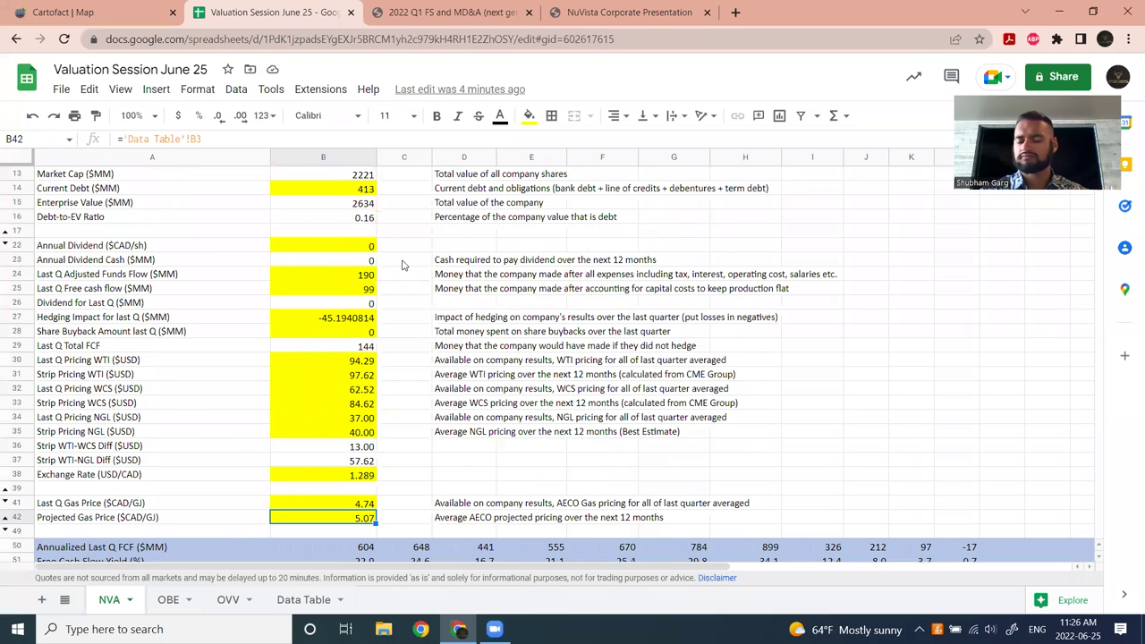
scroll(416, 286, "up", 1)
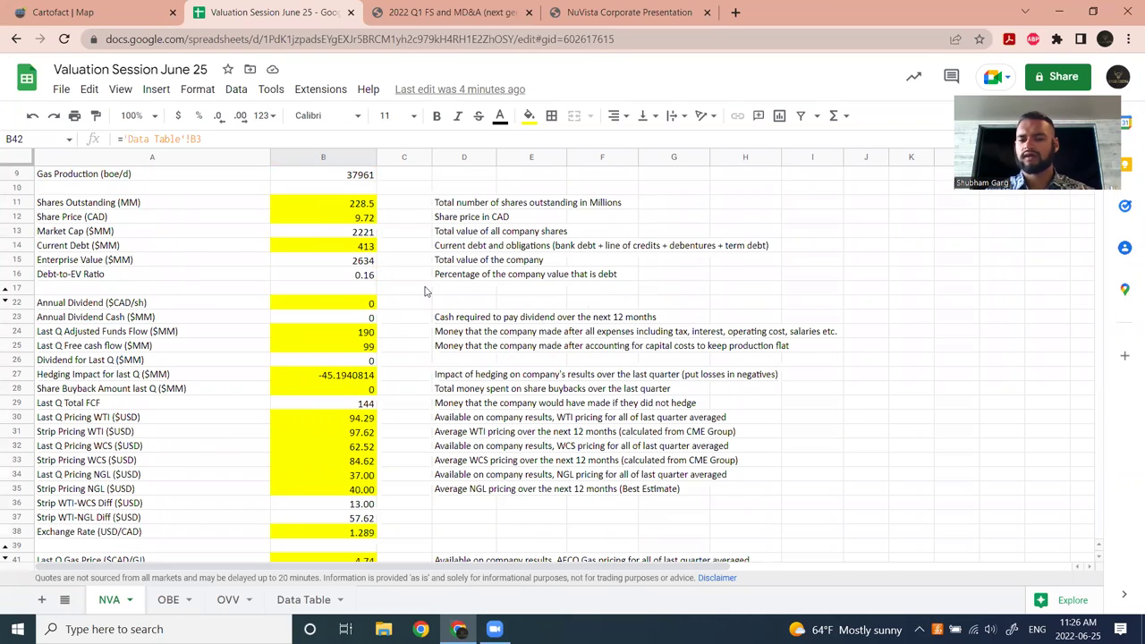
scroll(288, 423, "down", 1)
scroll(304, 420, "up", 1)
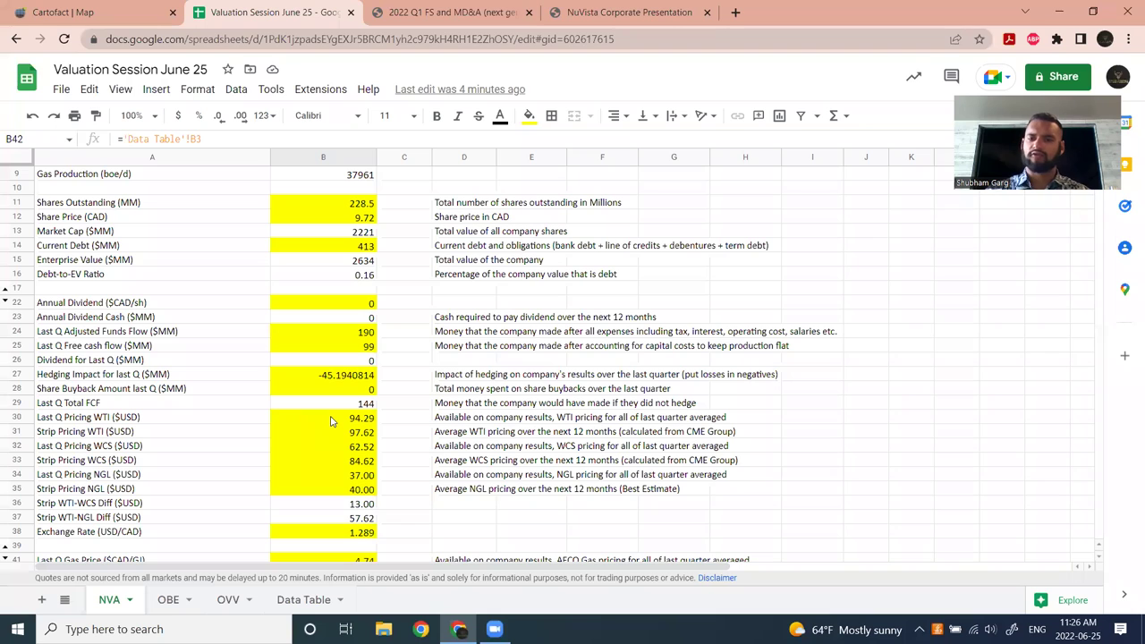
scroll(340, 428, "down", 1)
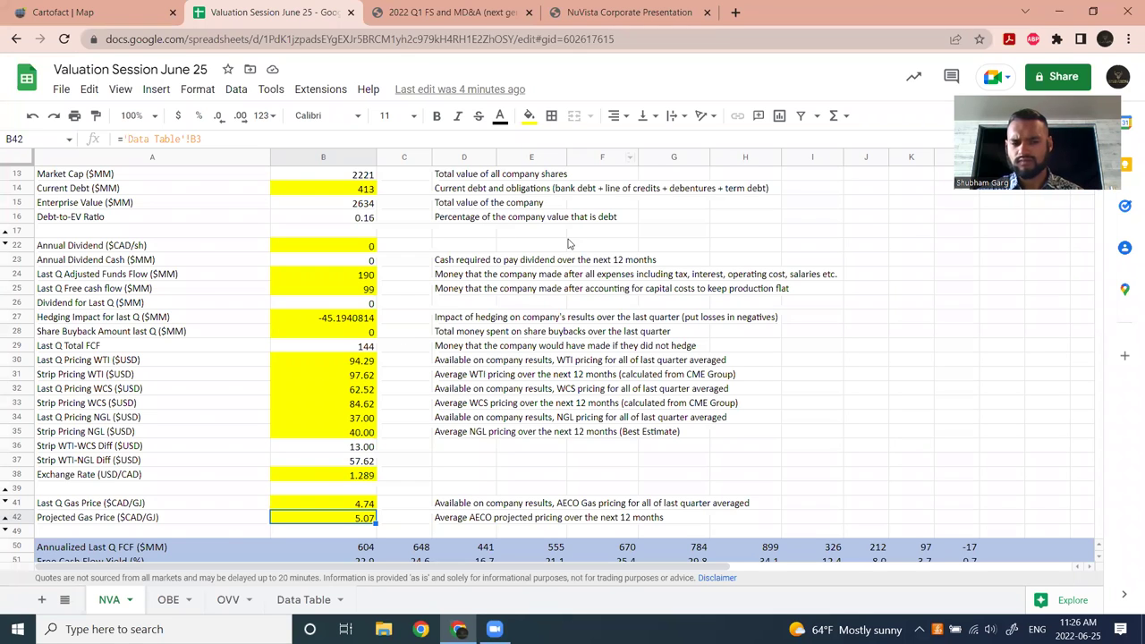
scroll(366, 343, "up", 4)
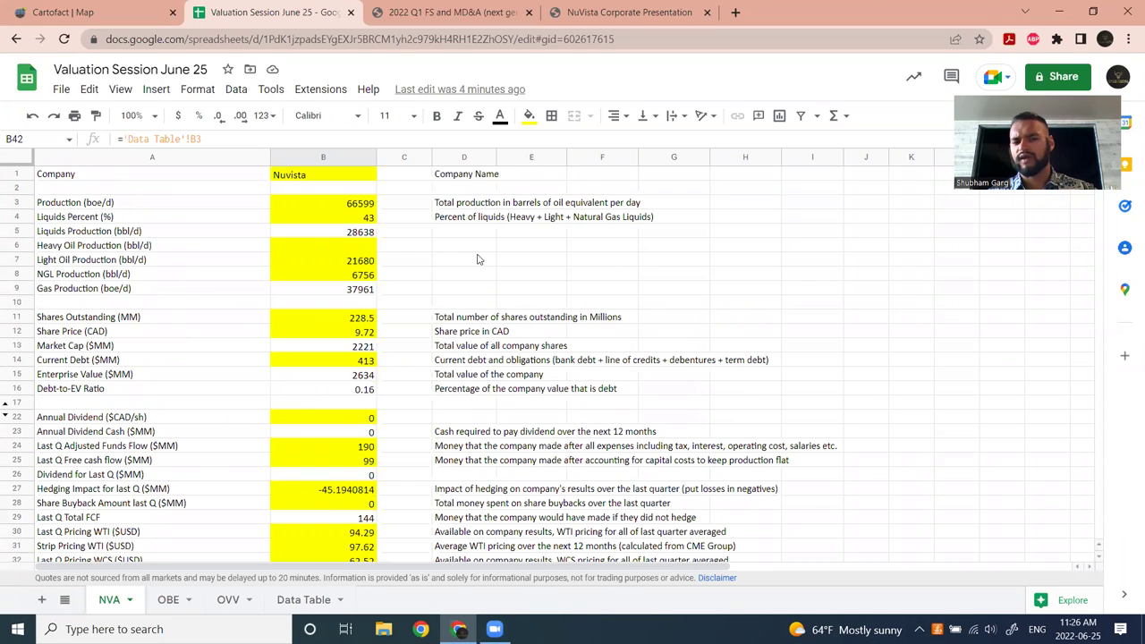
scroll(343, 220, "down", 4)
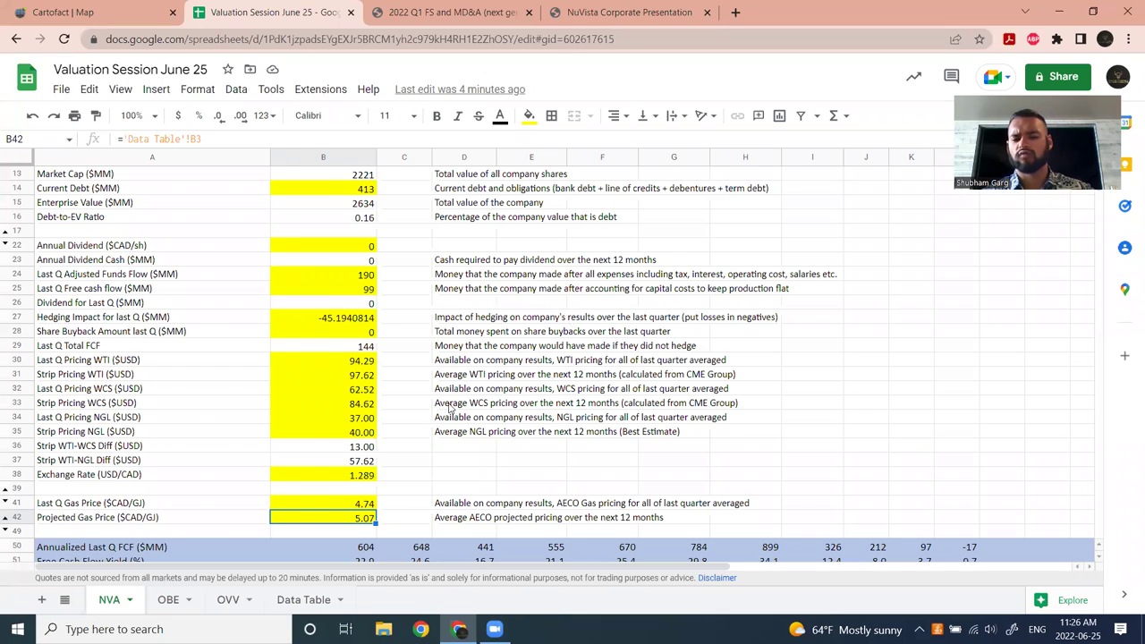
scroll(450, 408, "down", 4)
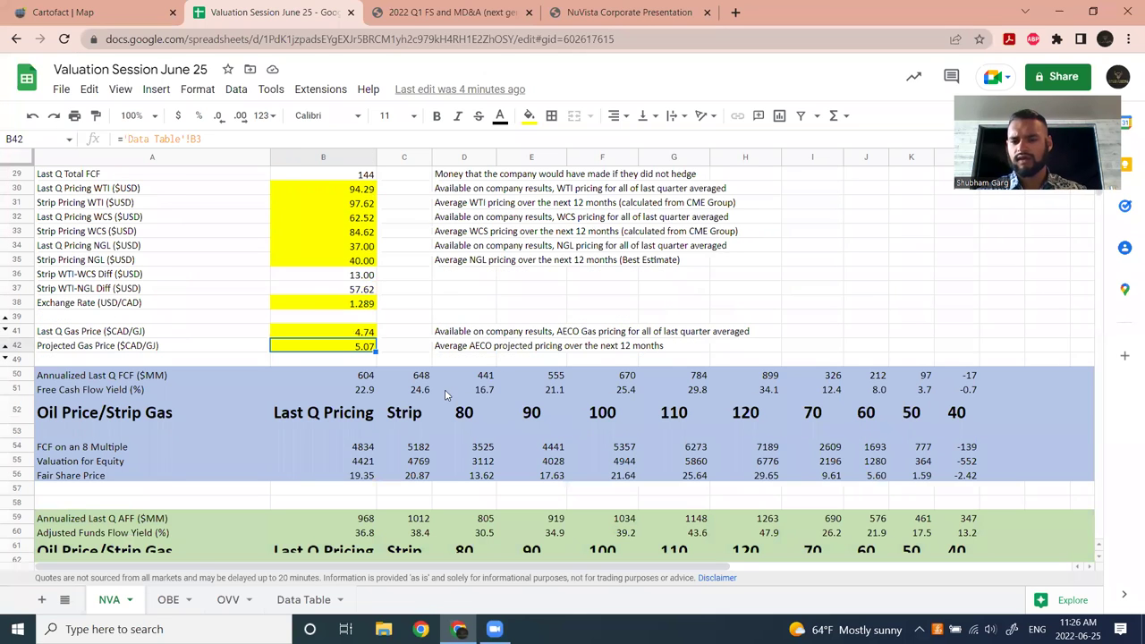
scroll(447, 389, "down", 1)
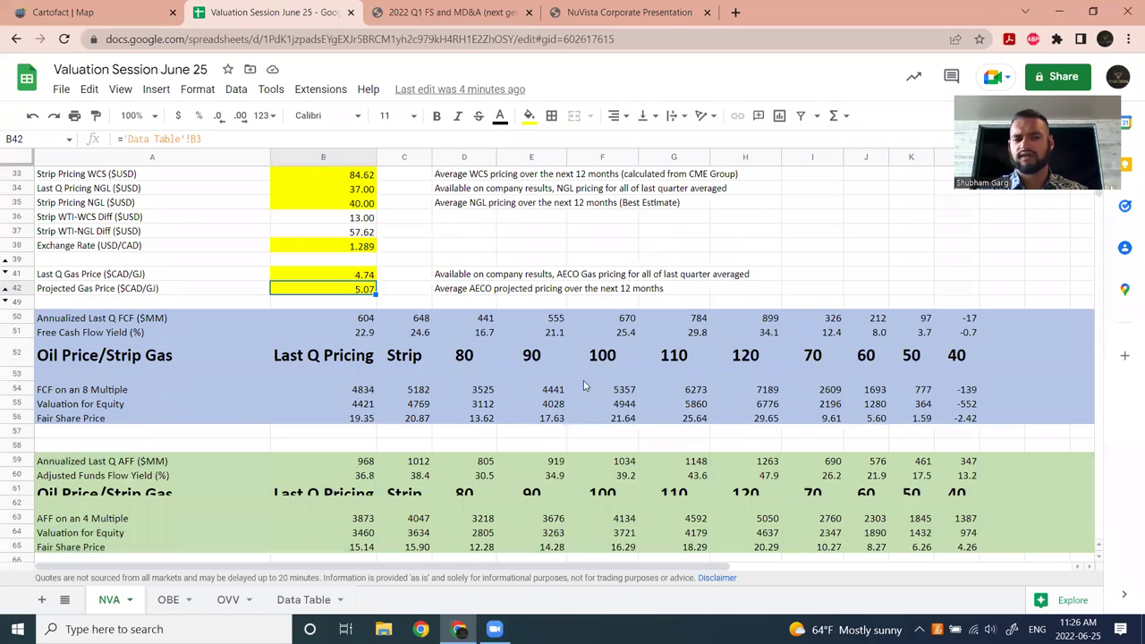
left_click(474, 336)
scroll(474, 341, "up", 2)
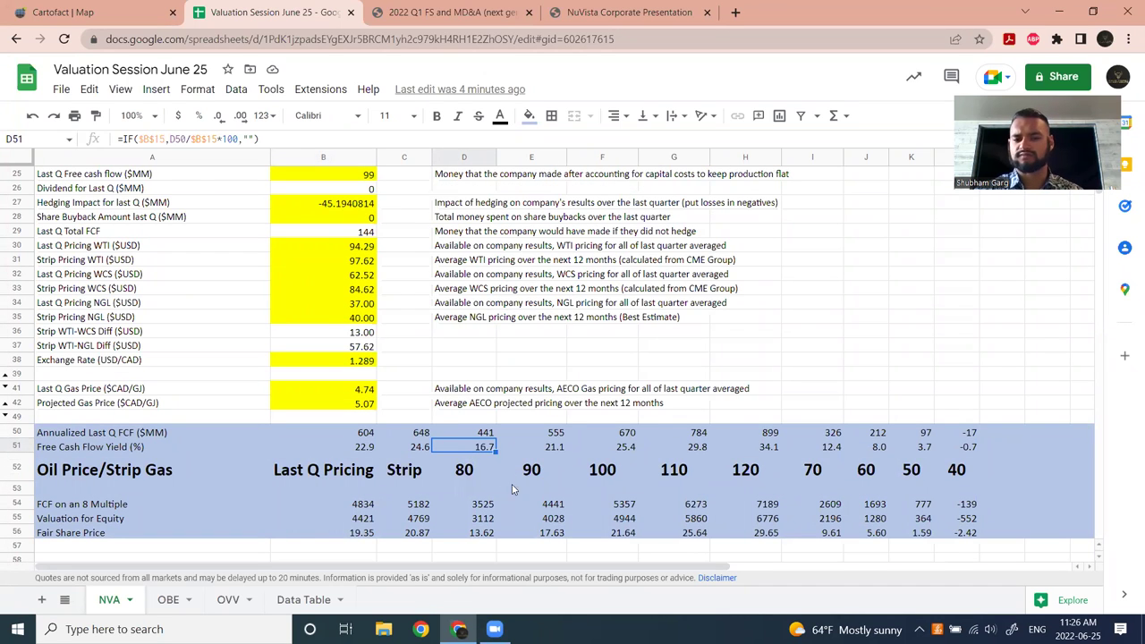
Try a Strip Pricing WTI of 120 in B31 to test the Strip valuation, and undo the change.
left_click(354, 406)
left_click(364, 261)
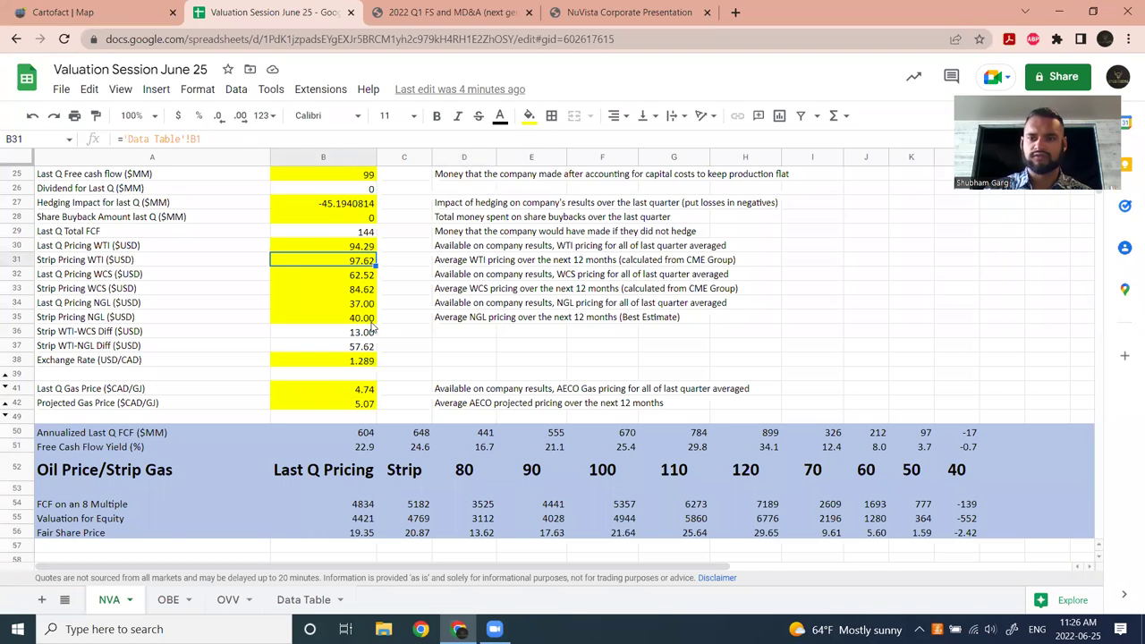
type("120")
key("Return")
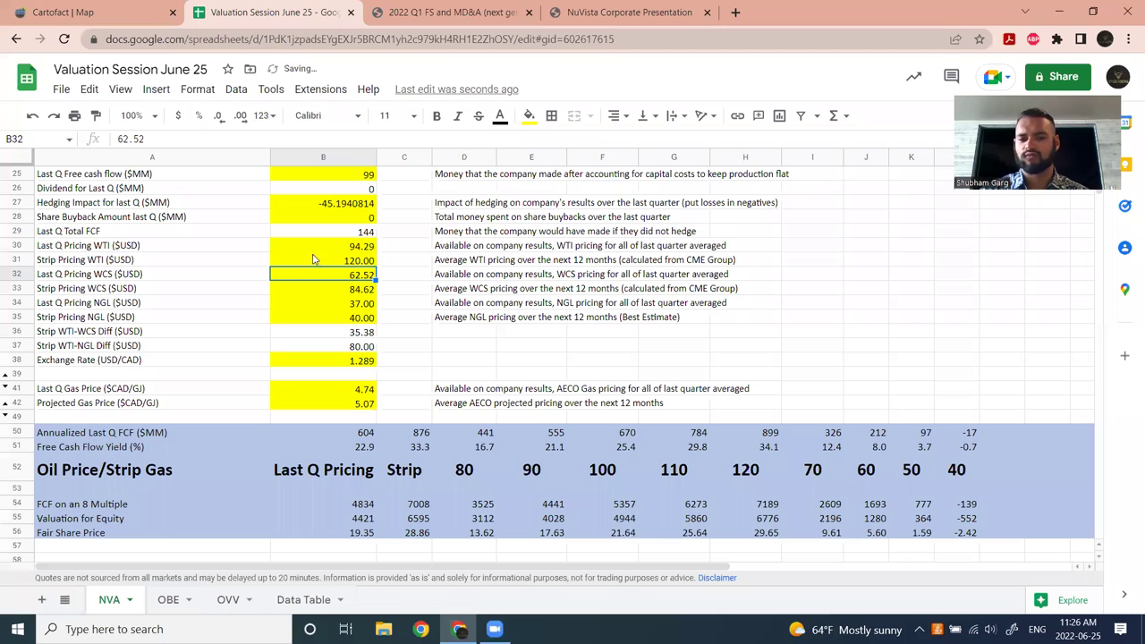
key("ctrl+z")
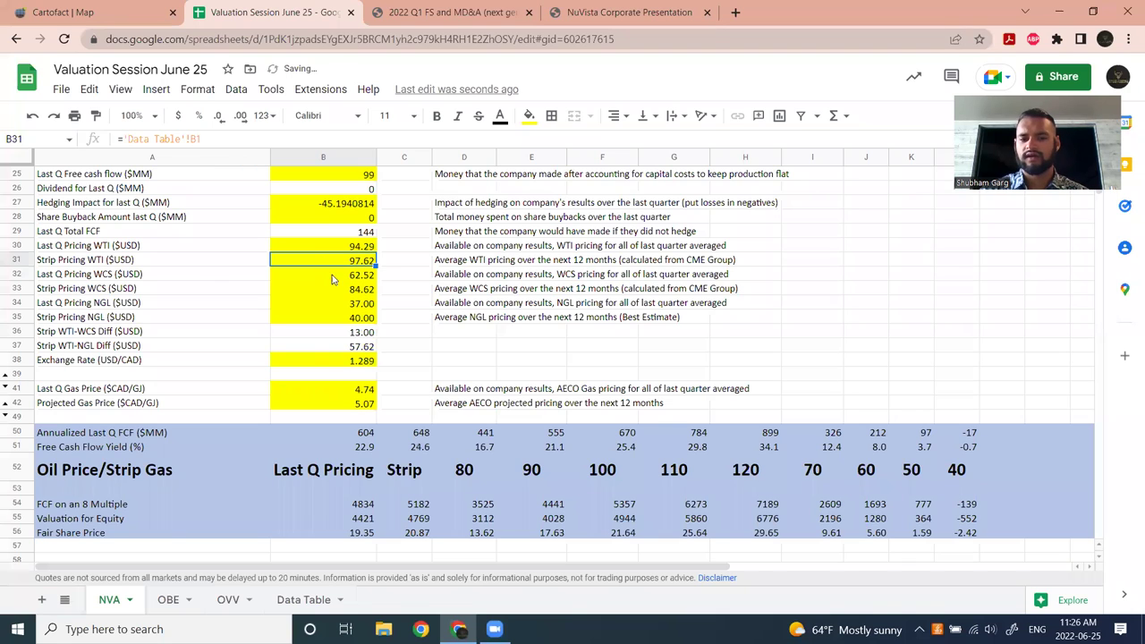
Try a Projected Gas Price of 7 in B42 and undo the change.
left_click(342, 408)
type("7")
key("Return")
key("ctrl+z")
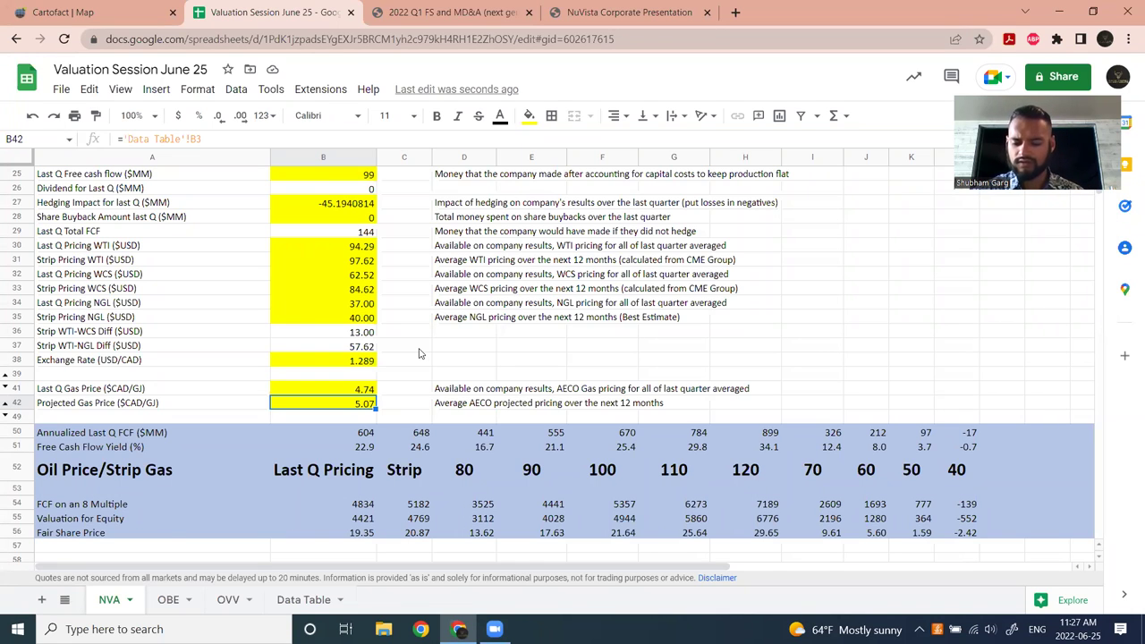
Examine the Strip free cash flow yield formula and the Annualized Last Q FCF formulas for the Strip and 80 cases.
scroll(450, 306, "down", 3)
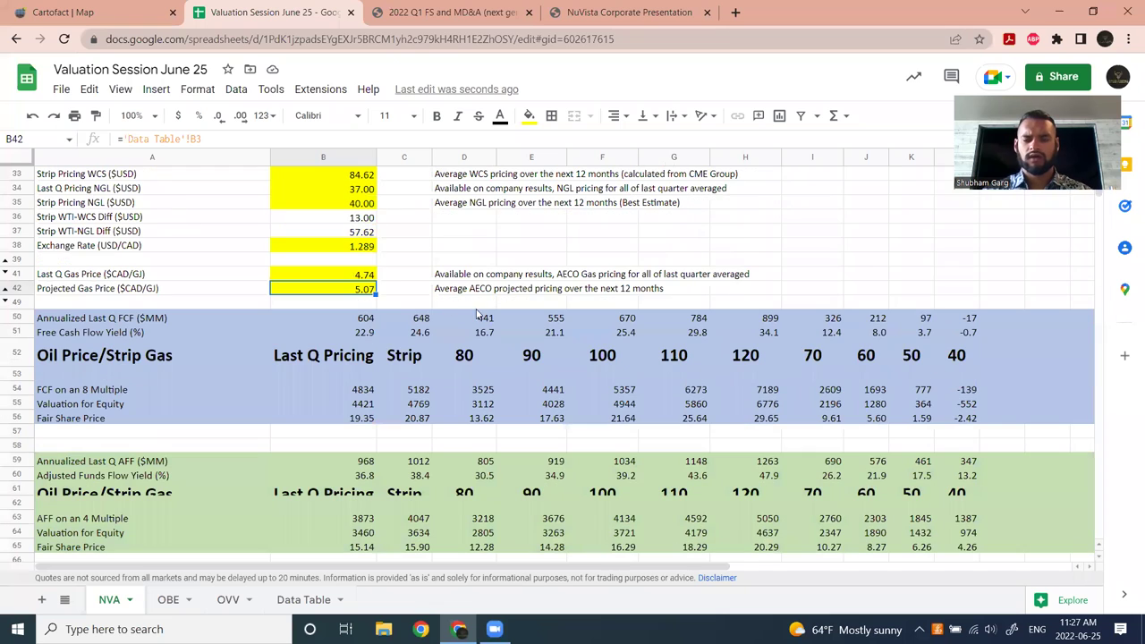
left_click(397, 335)
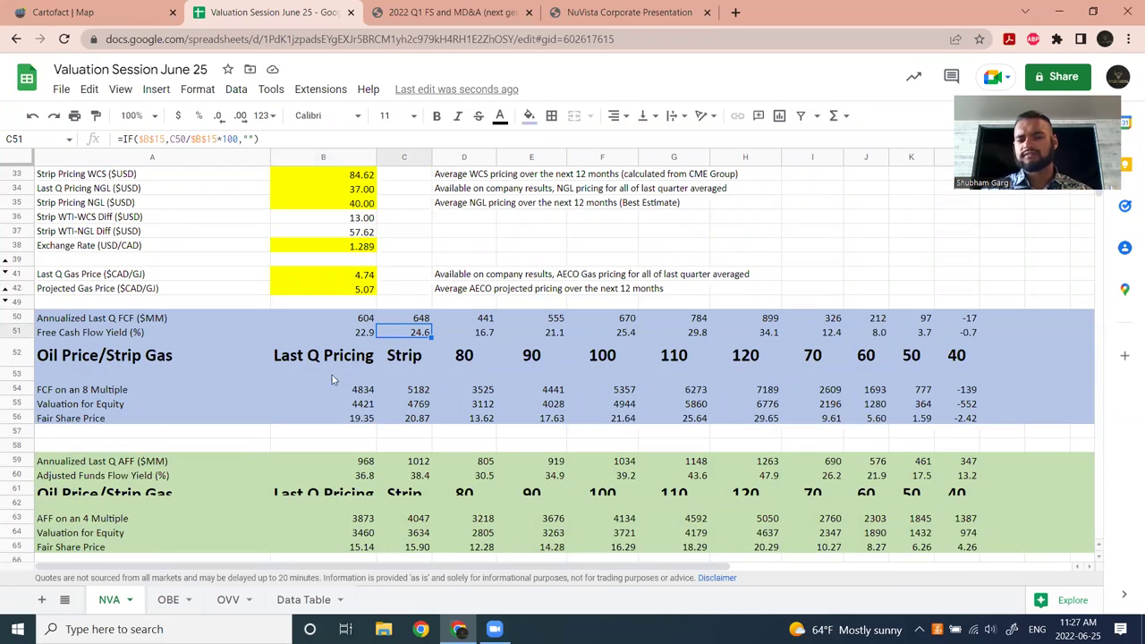
scroll(332, 374, "down", 5)
scroll(742, 305, "up", 4)
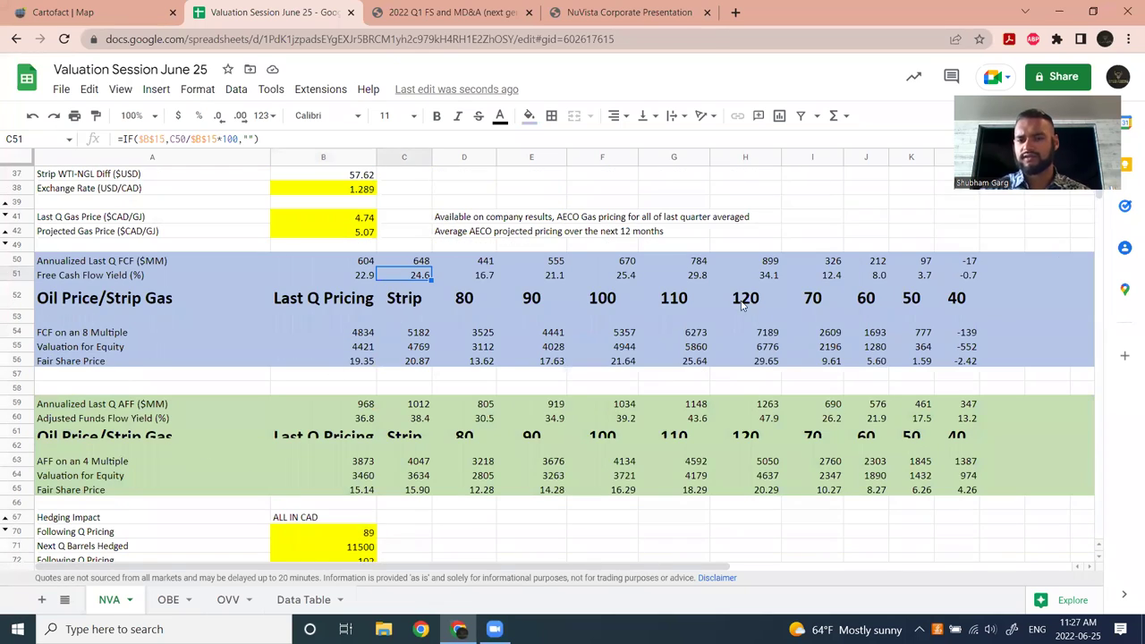
left_click(424, 259)
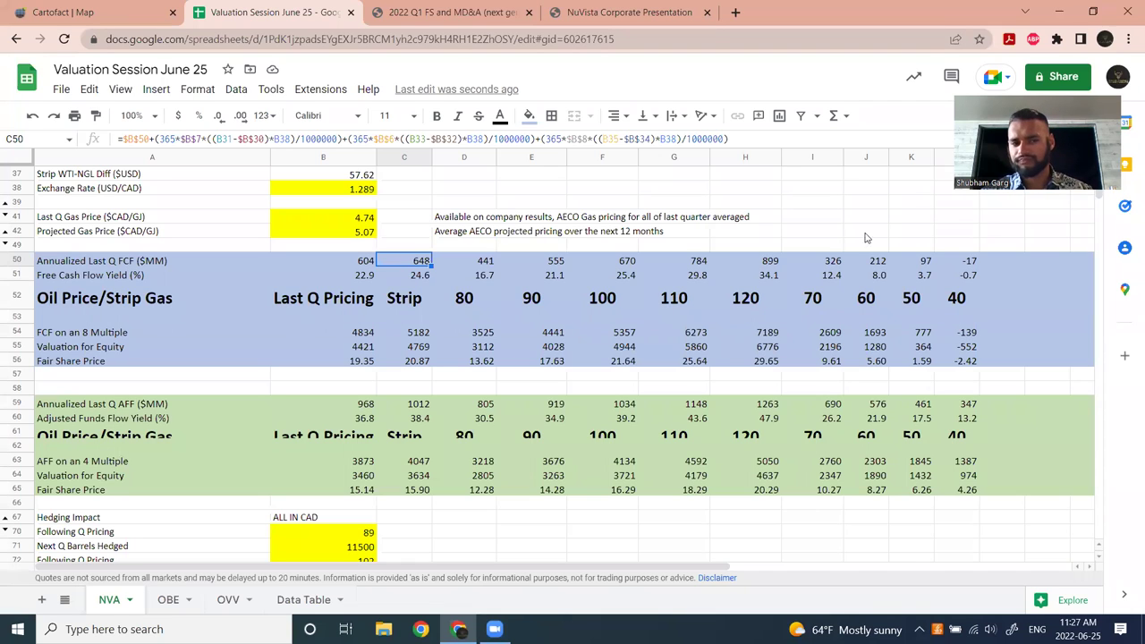
left_click(466, 258)
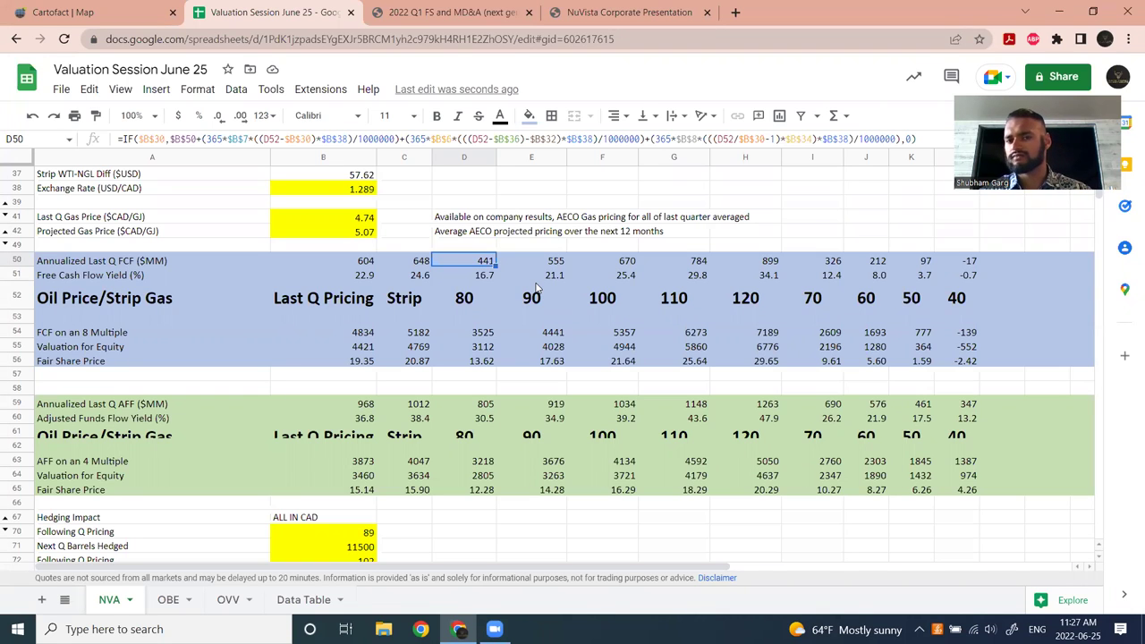
Examine the Strip formulas for Annualized Last Q FCF and Free Cash Flow Yield against the company and pricing inputs.
left_click(390, 305)
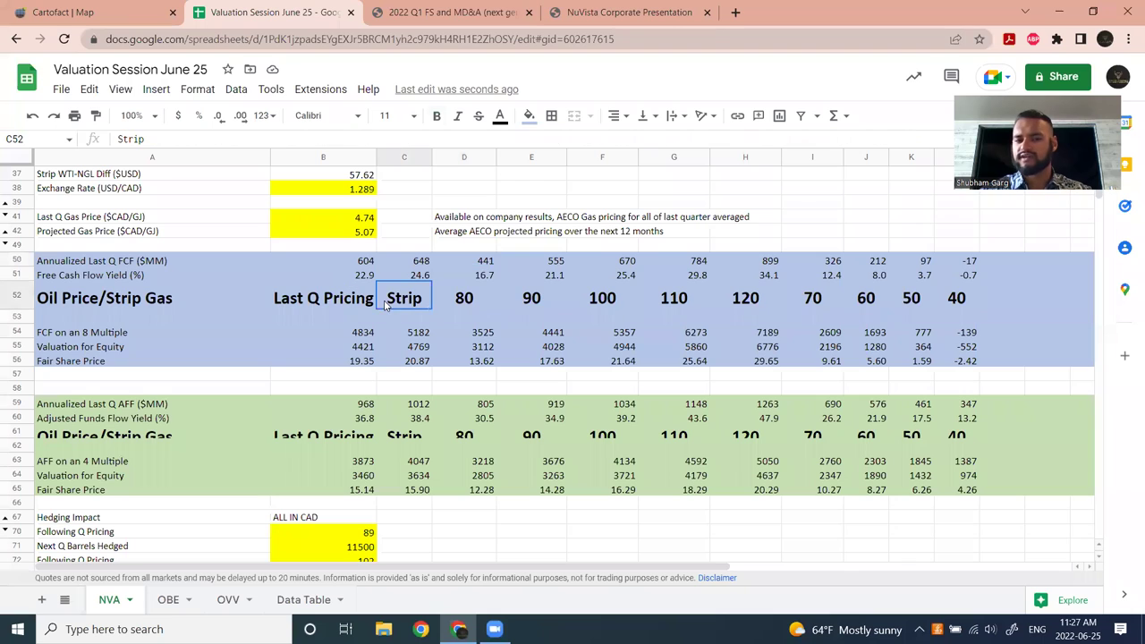
left_click(426, 265)
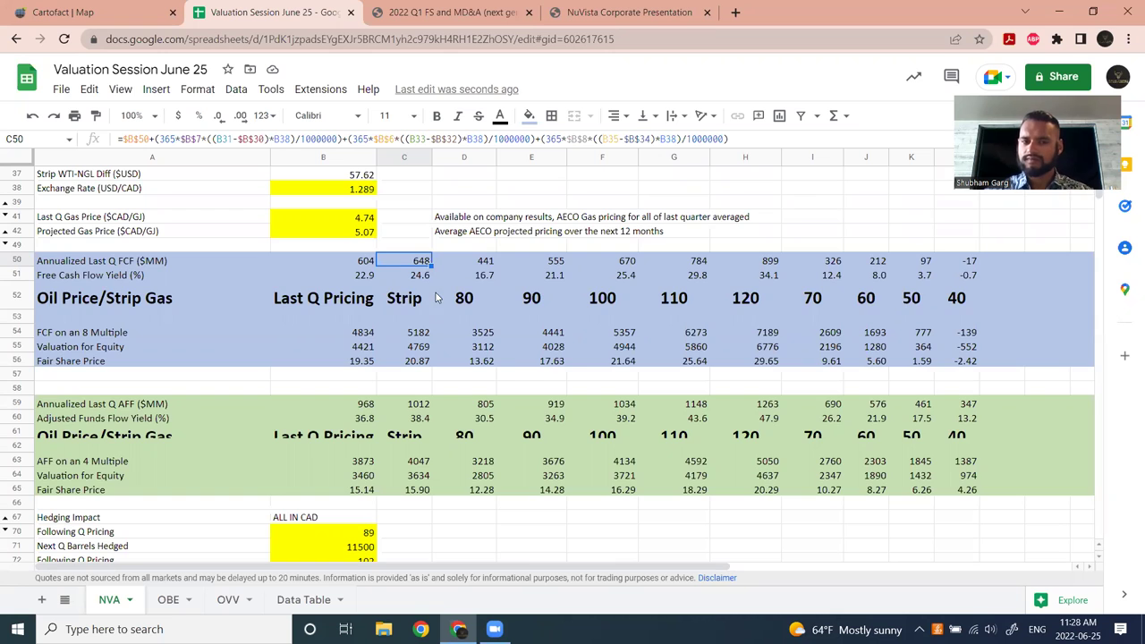
scroll(434, 300, "up", 4)
scroll(451, 447, "down", 2)
scroll(458, 480, "up", 5)
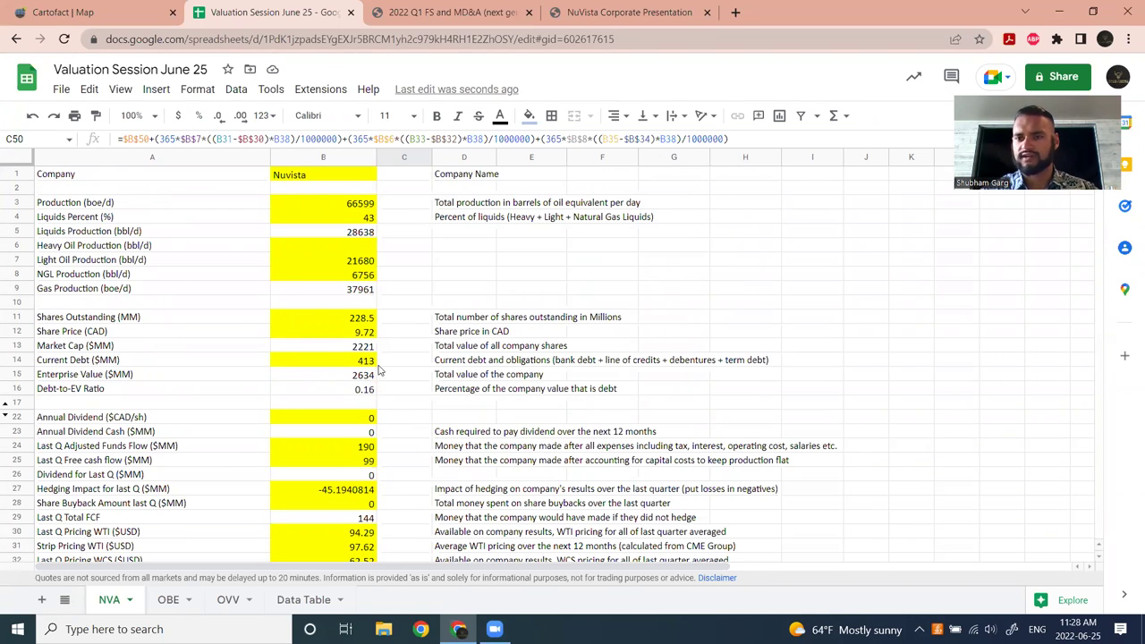
scroll(376, 387, "down", 9)
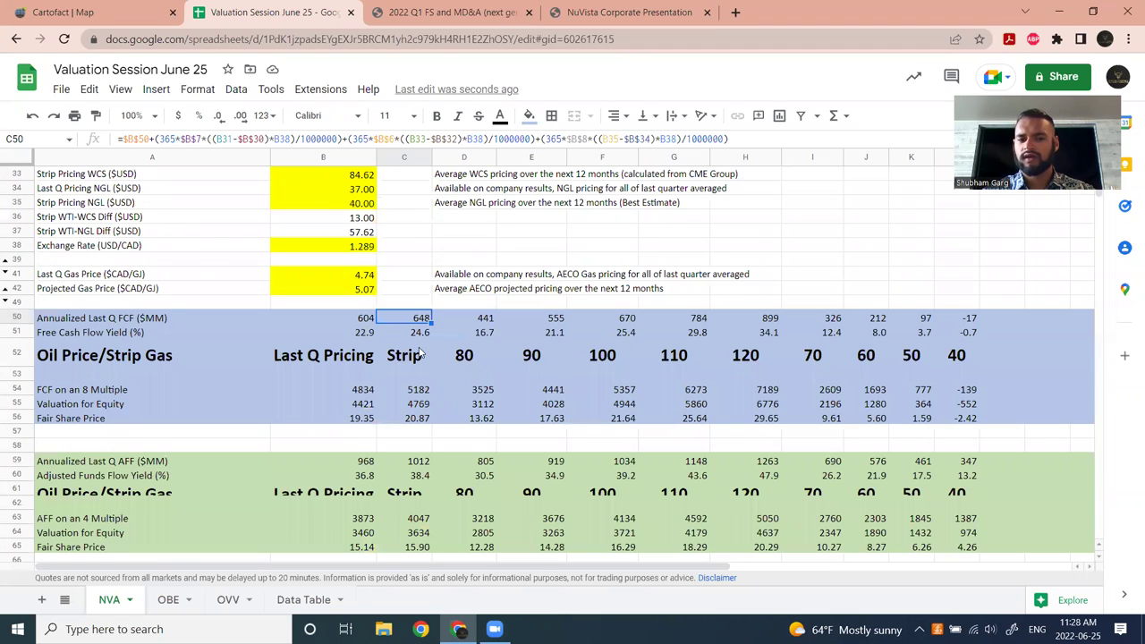
key("Down")
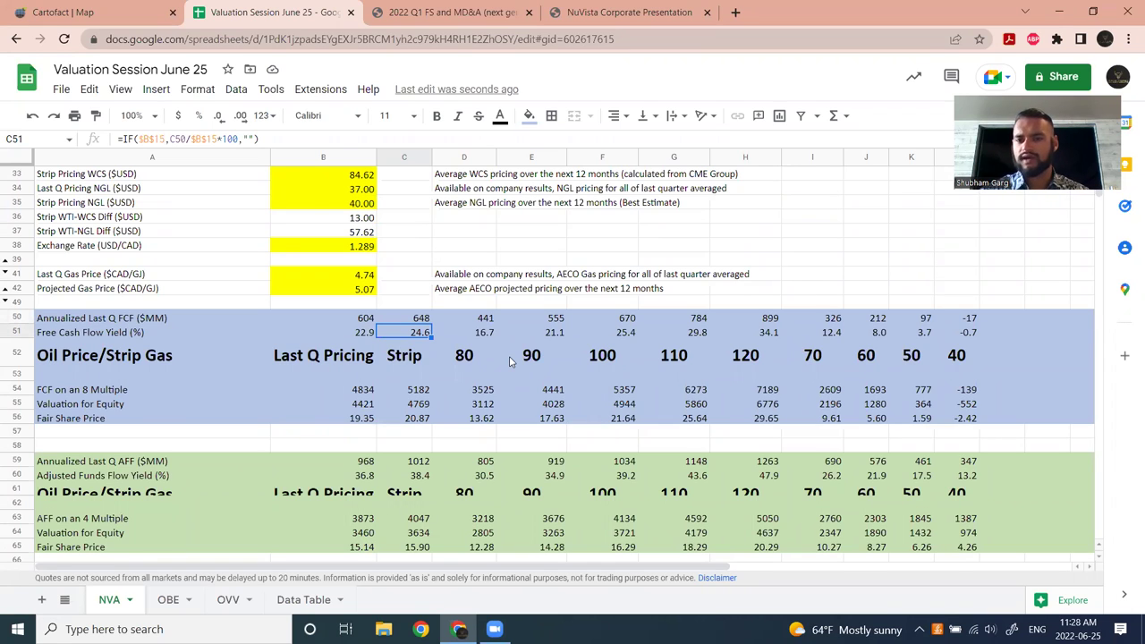
scroll(502, 349, "up", 3)
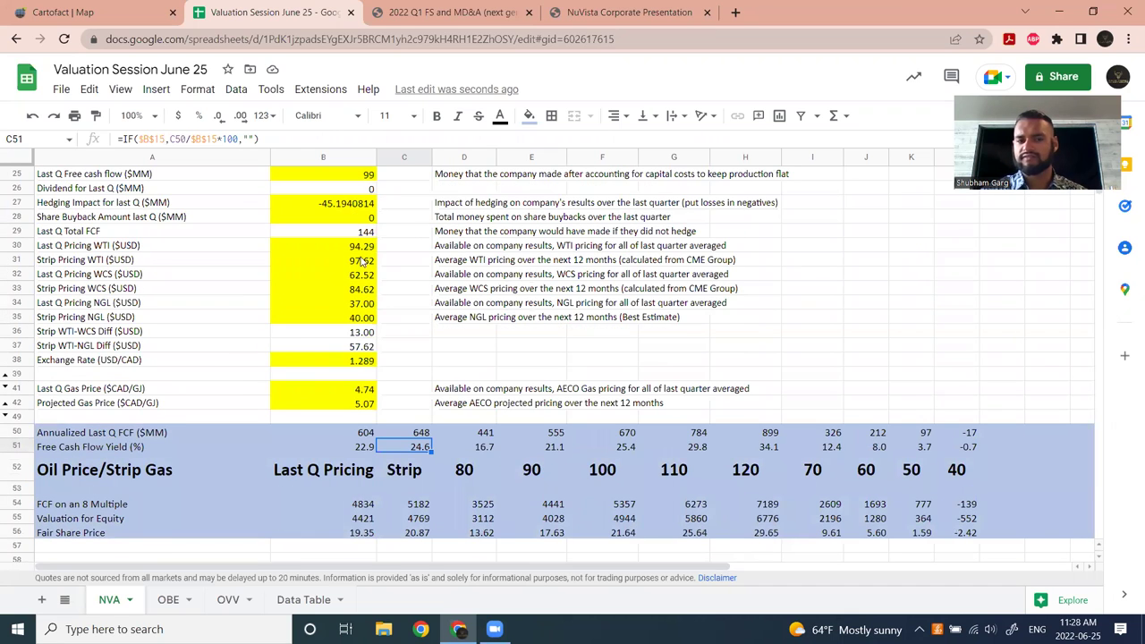
scroll(331, 358, "down", 3)
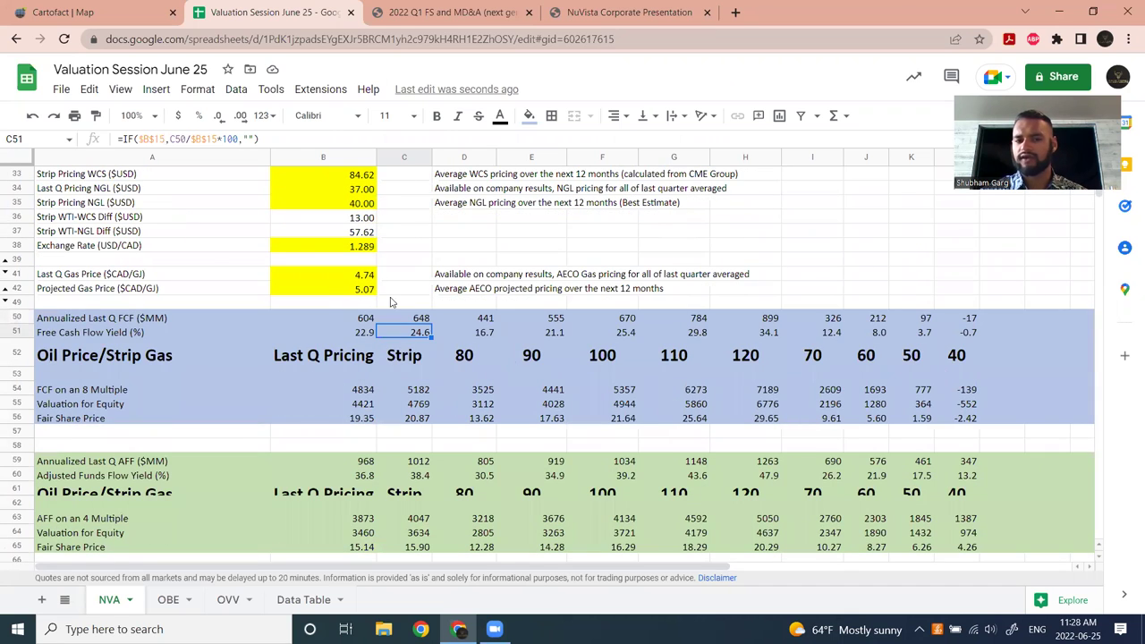
Inspect the FCF on an 8 Multiple formulas for the Strip and Last Q Pricing cases.
scroll(380, 337, "down", 2)
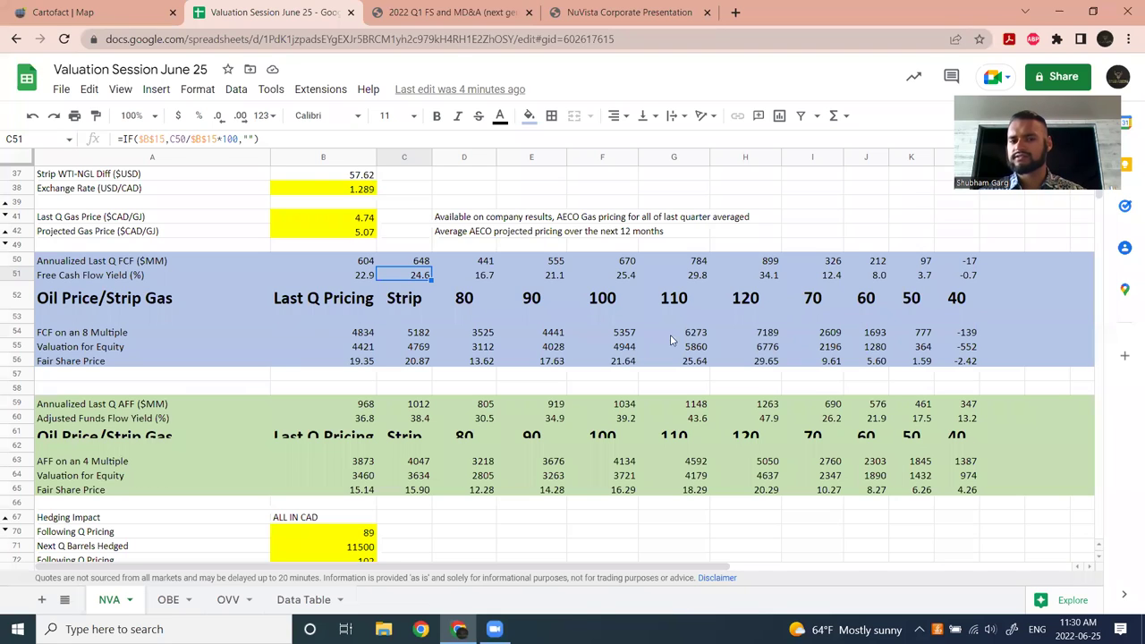
left_click(421, 334)
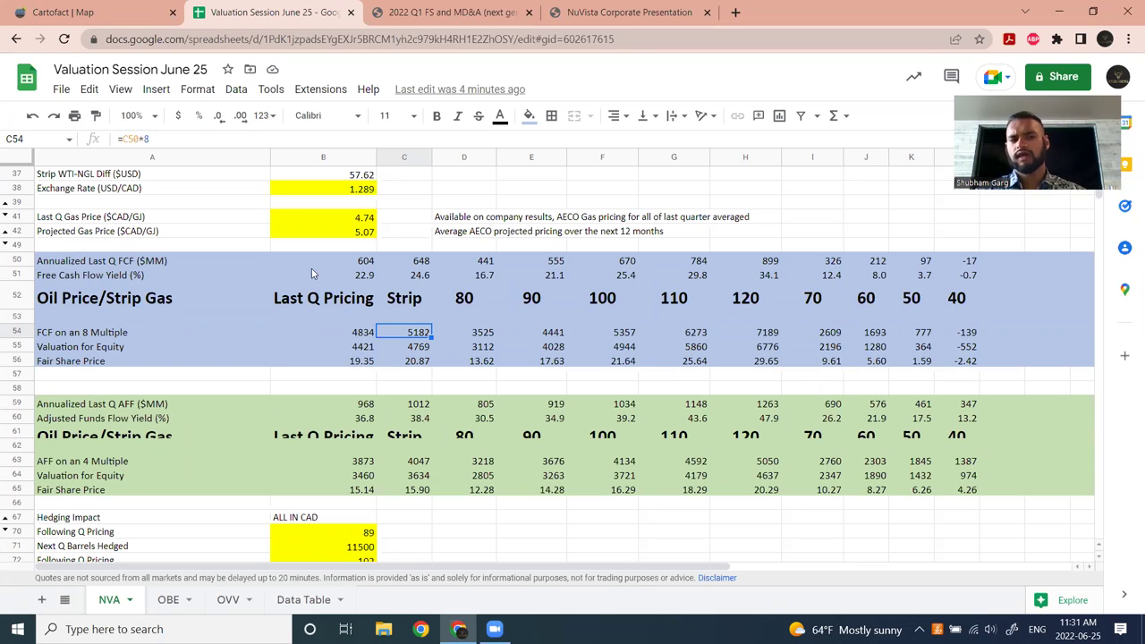
left_click(364, 341)
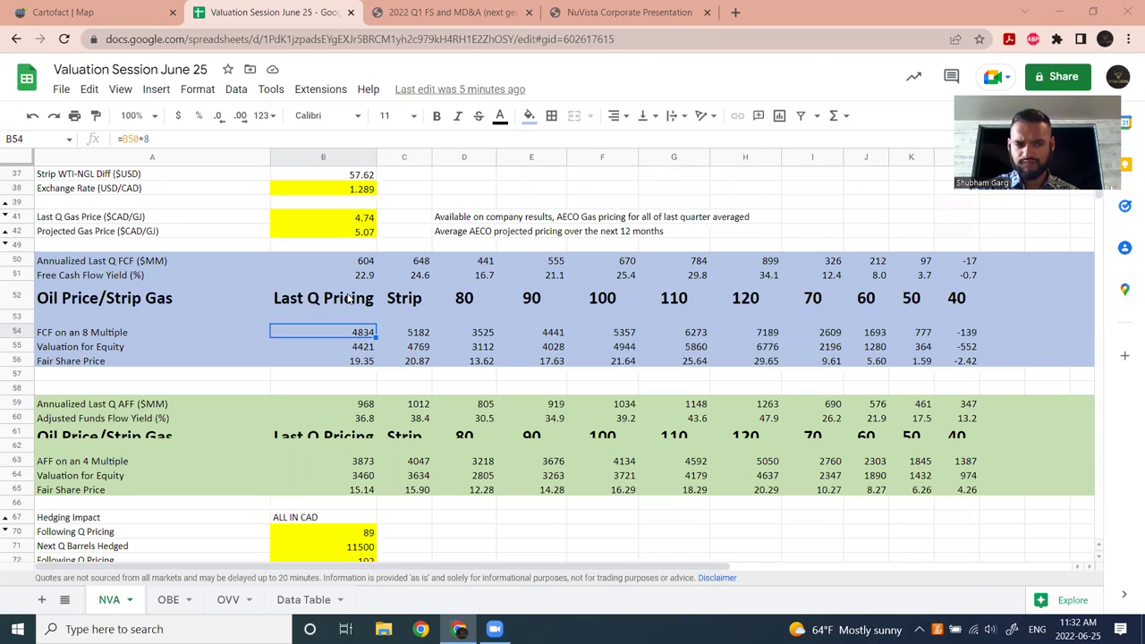
left_click_drag(305, 325, 308, 319)
left_click(394, 354)
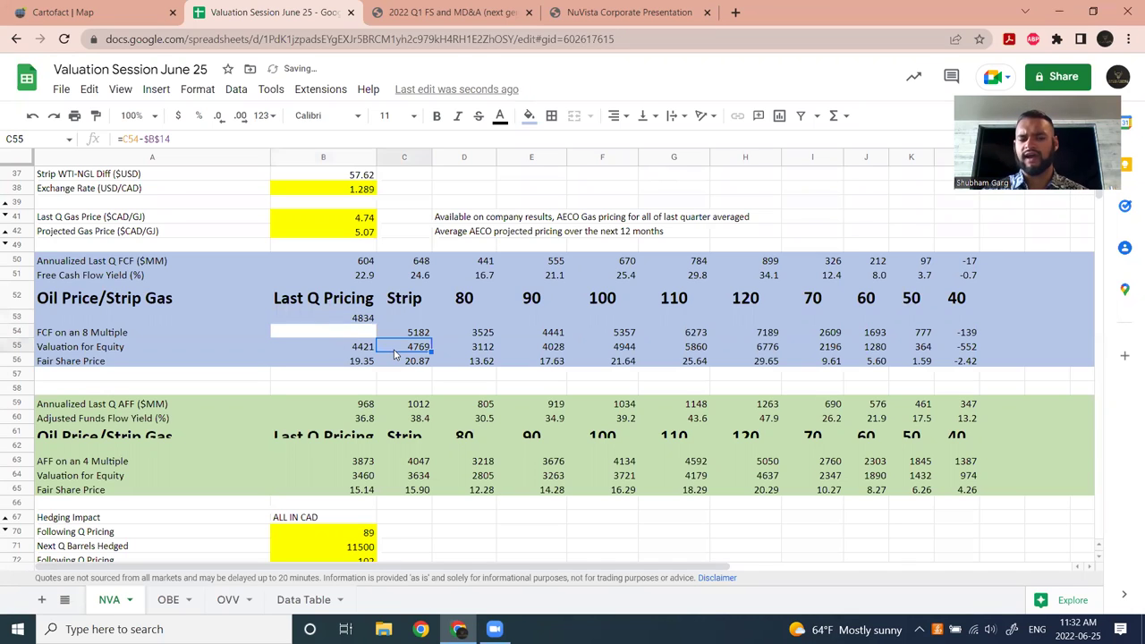
key("ctrl+z")
Examine the Last Q Valuation for Equity formula, trace the 90 case from FCF to fair share price, and check fair share prices at 80 and 70.
left_click(362, 347)
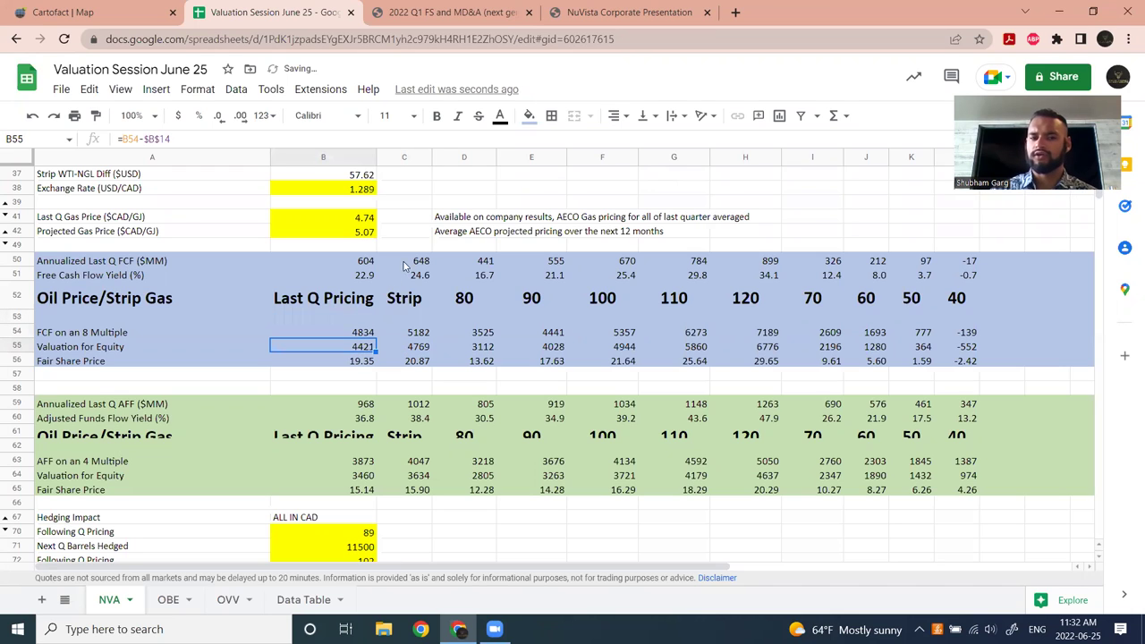
left_click(524, 262)
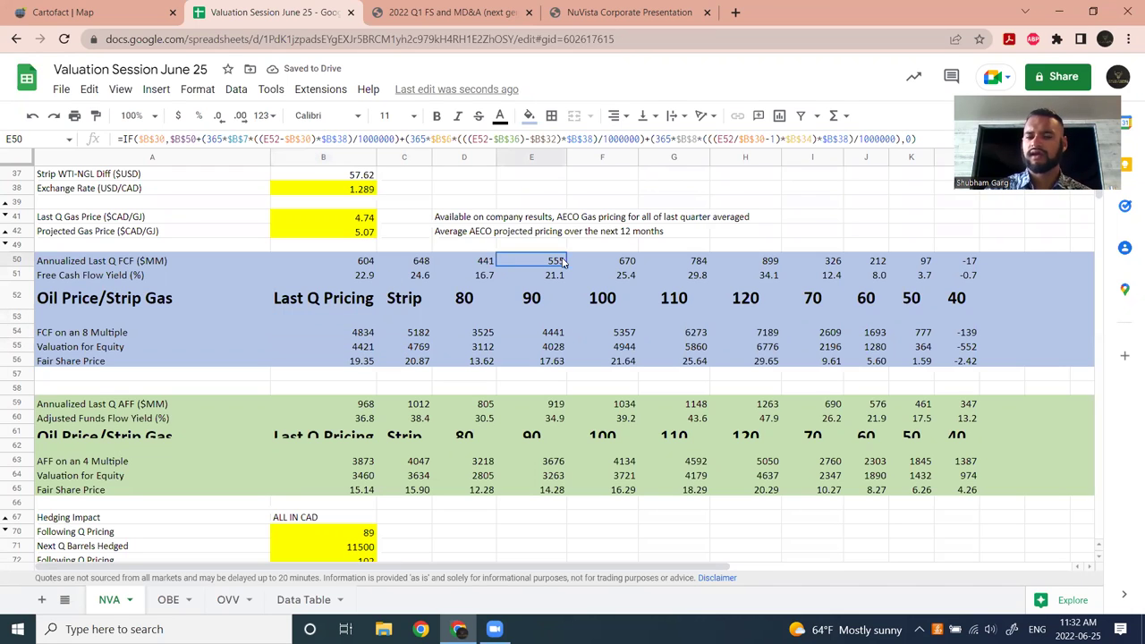
left_click(552, 334)
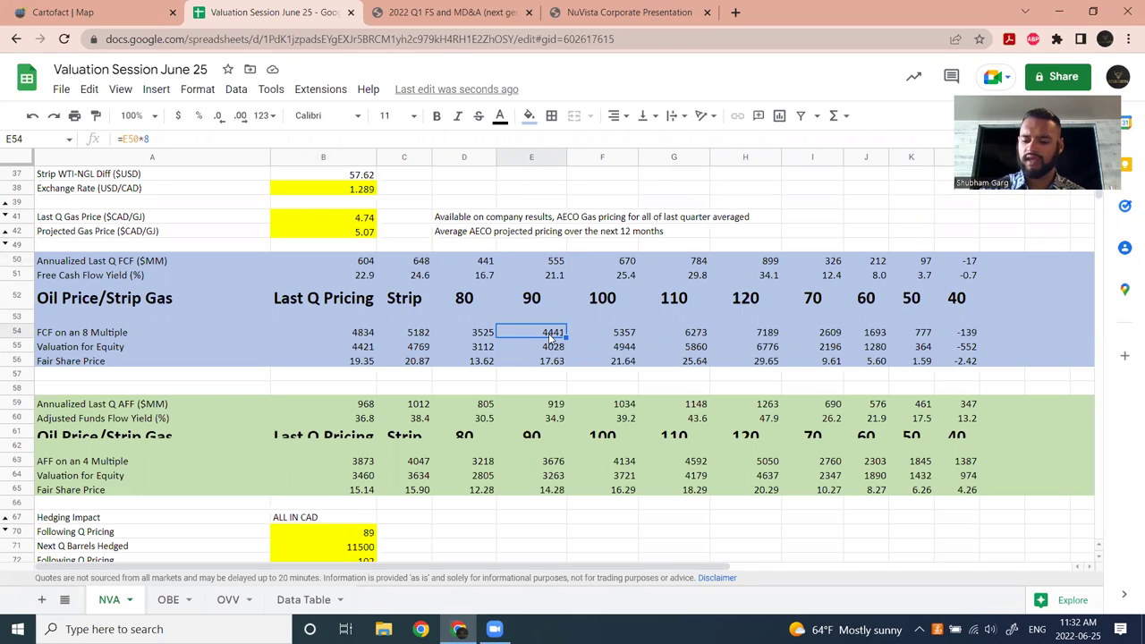
left_click(552, 348)
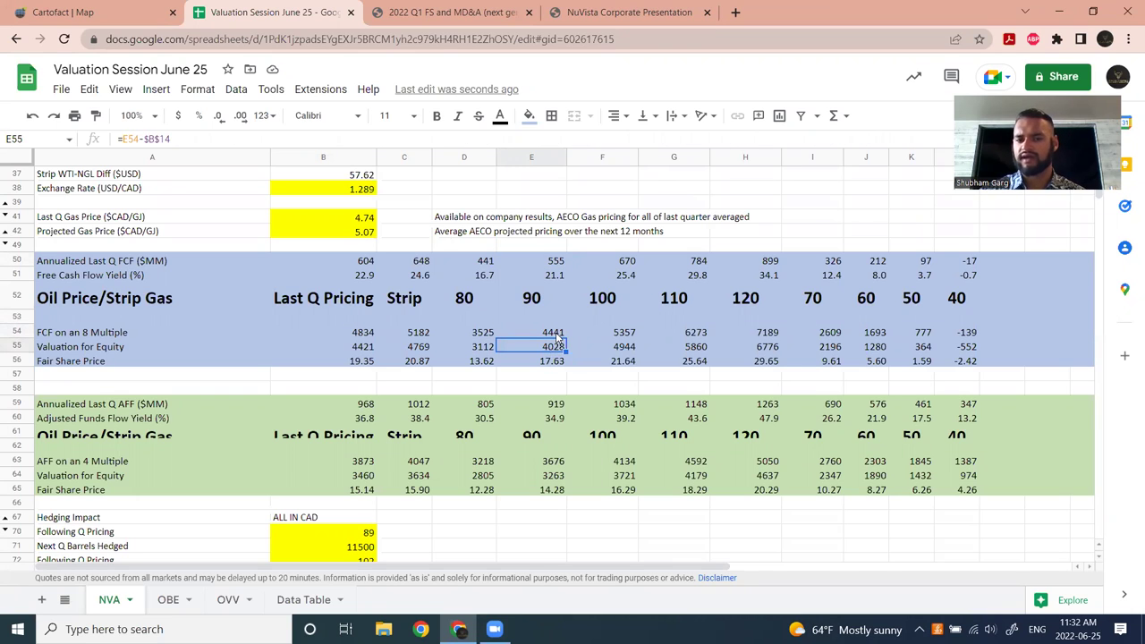
left_click(552, 361)
left_click(553, 349)
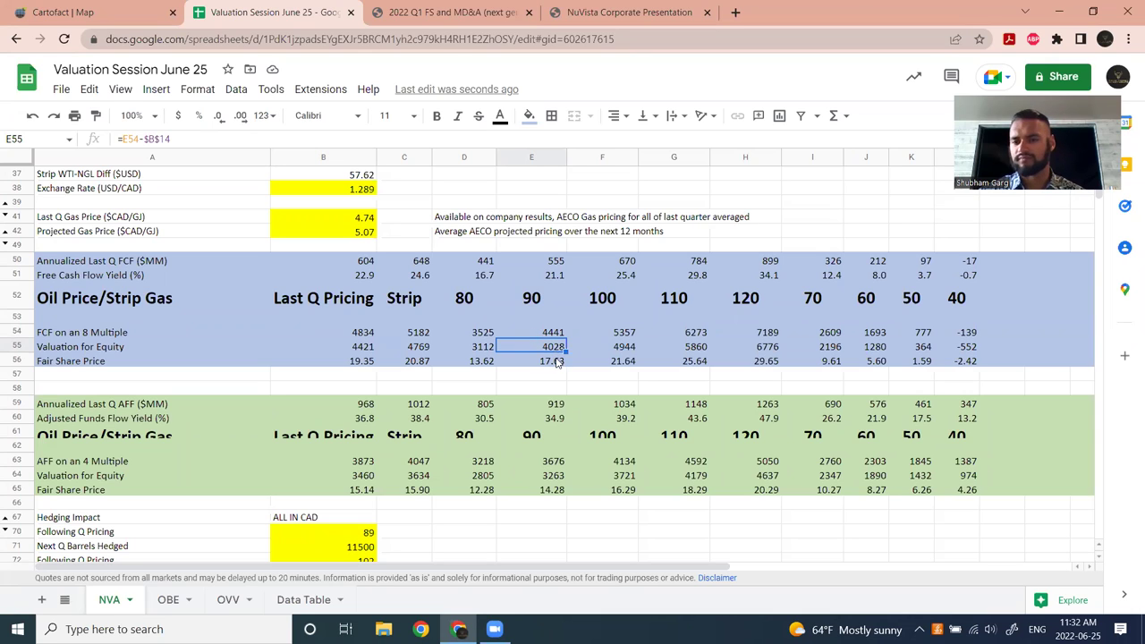
left_click(481, 365)
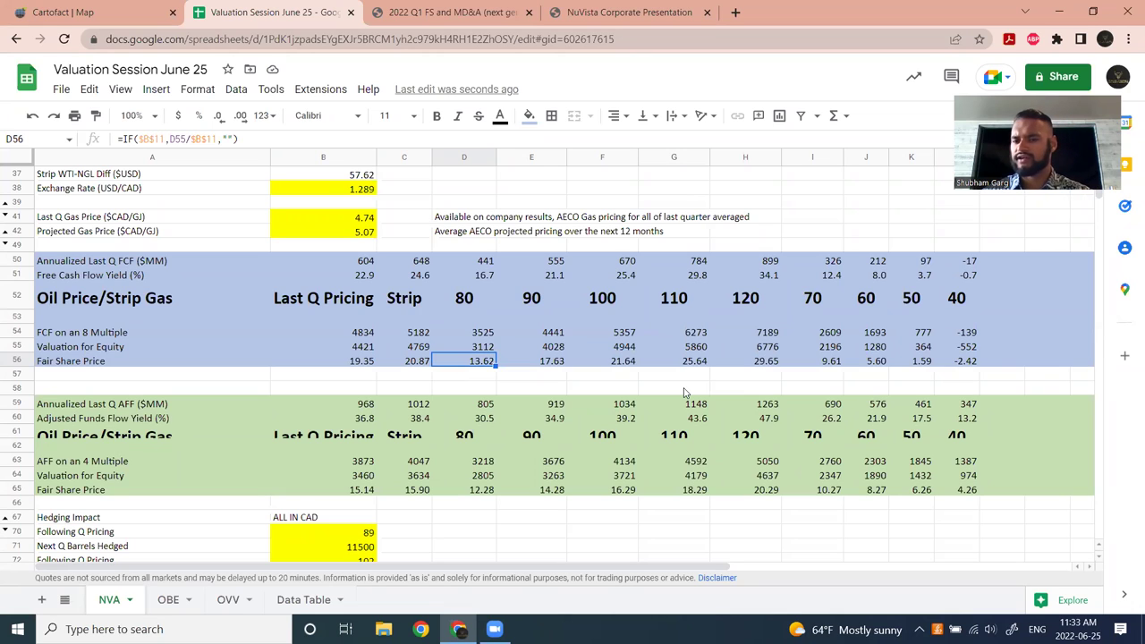
left_click(828, 362)
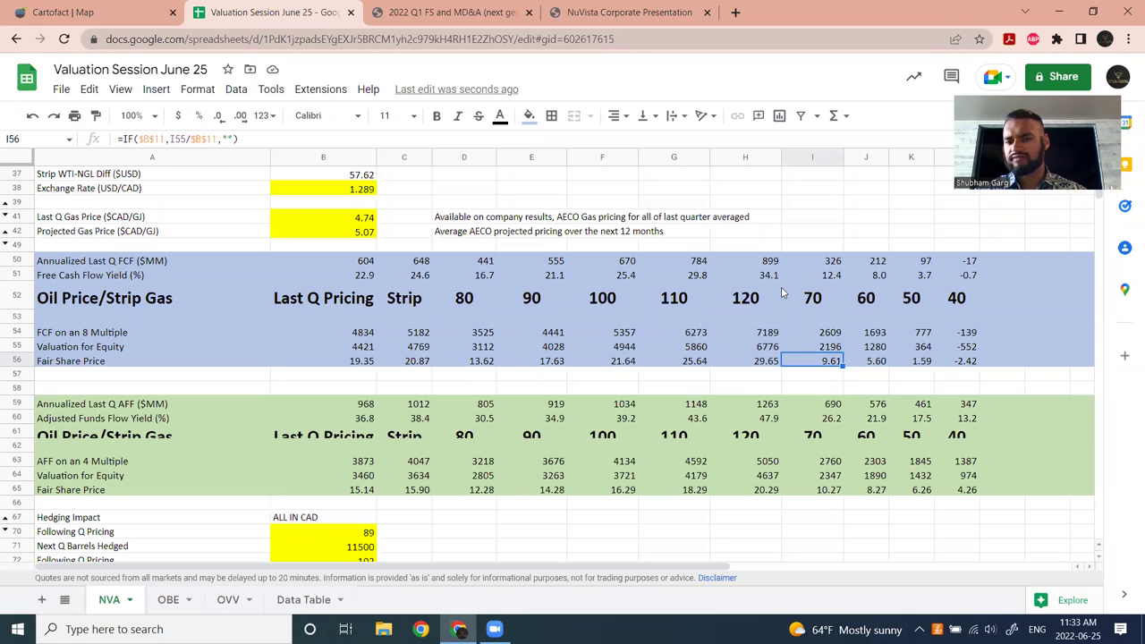
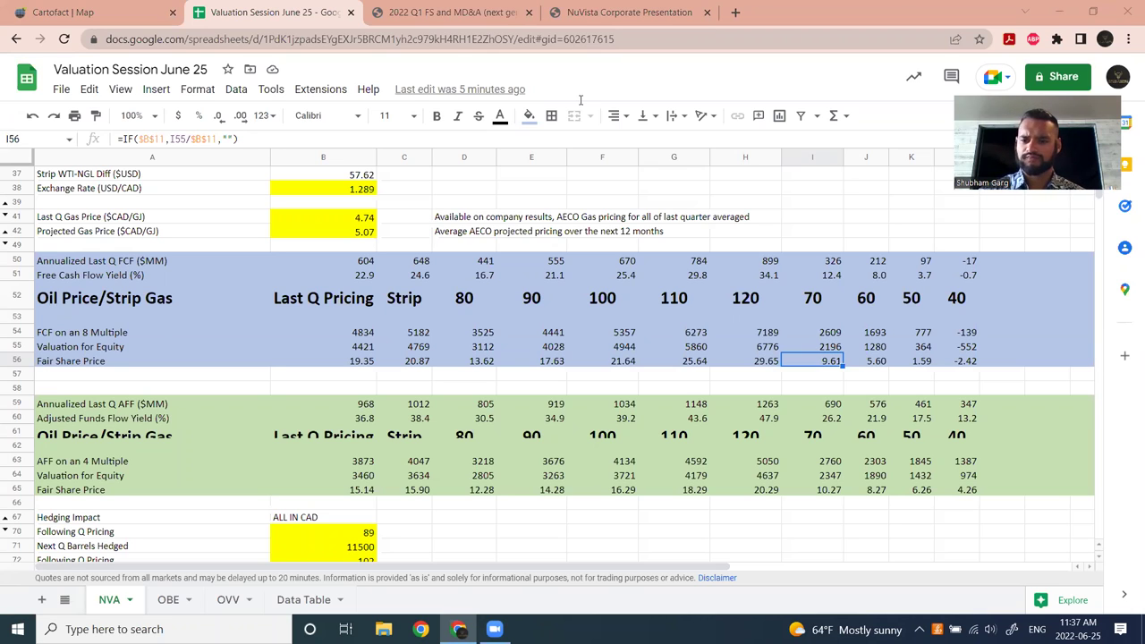
Compare the free cash flow and adjusted funds flow valuation tables with the company and pricing inputs above them.
scroll(689, 313, "down", 3)
scroll(689, 313, "up", 1)
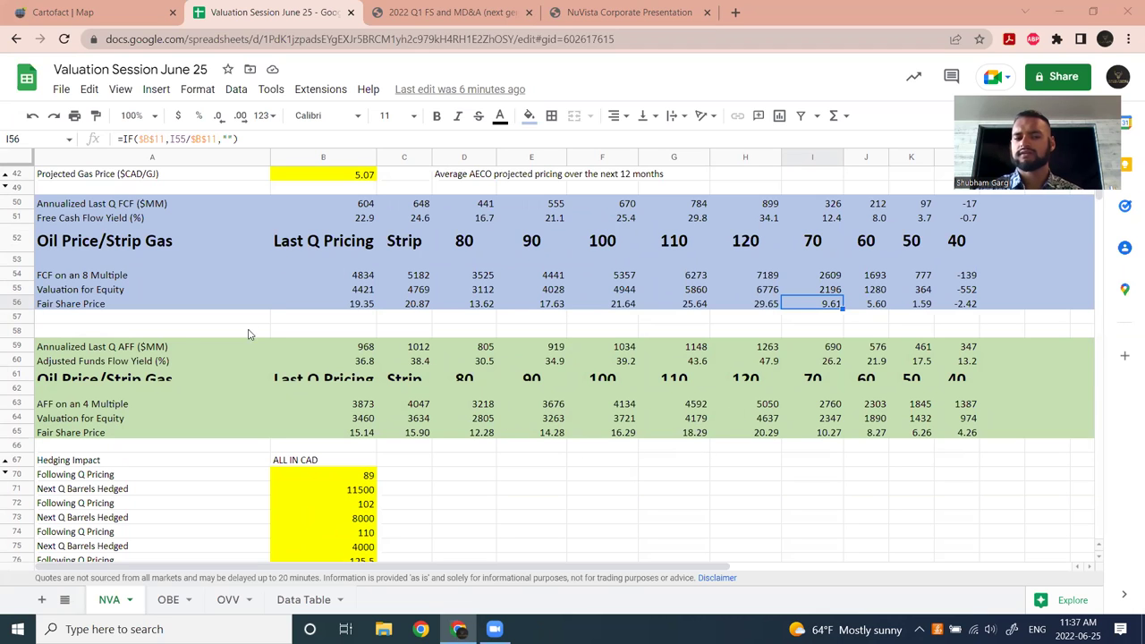
scroll(210, 362, "up", 5)
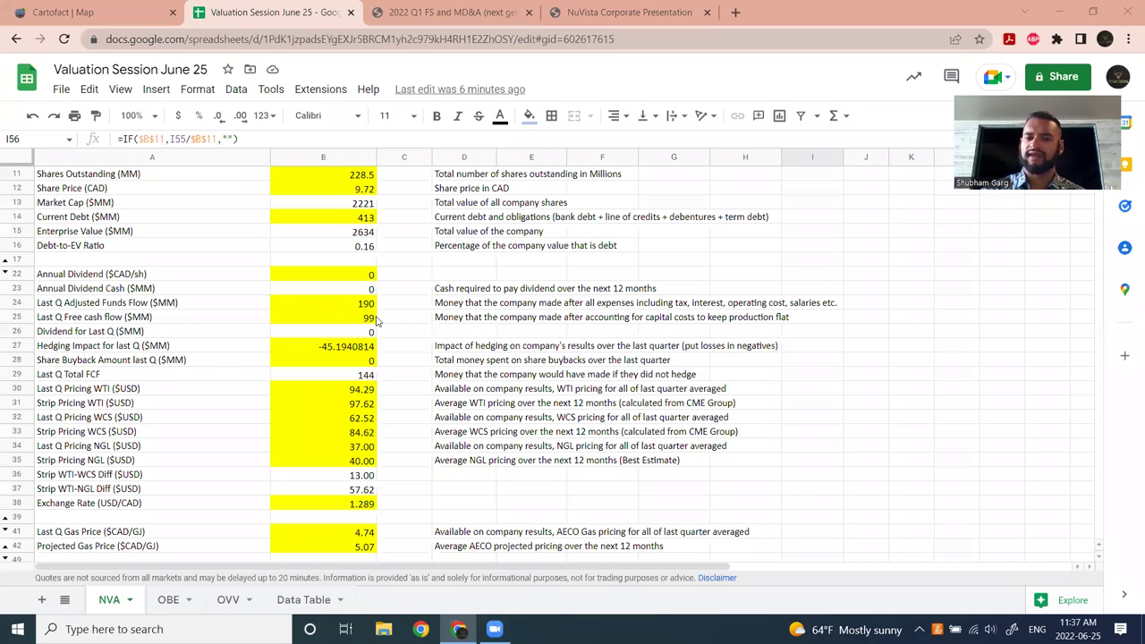
scroll(487, 375, "down", 5)
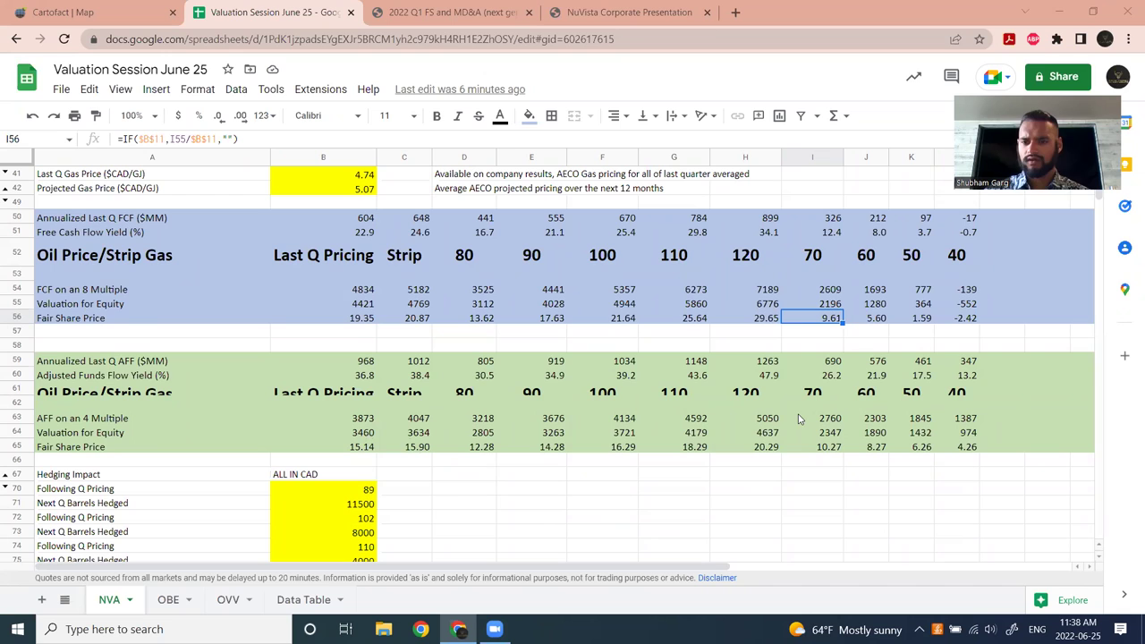
scroll(801, 419, "up", 3)
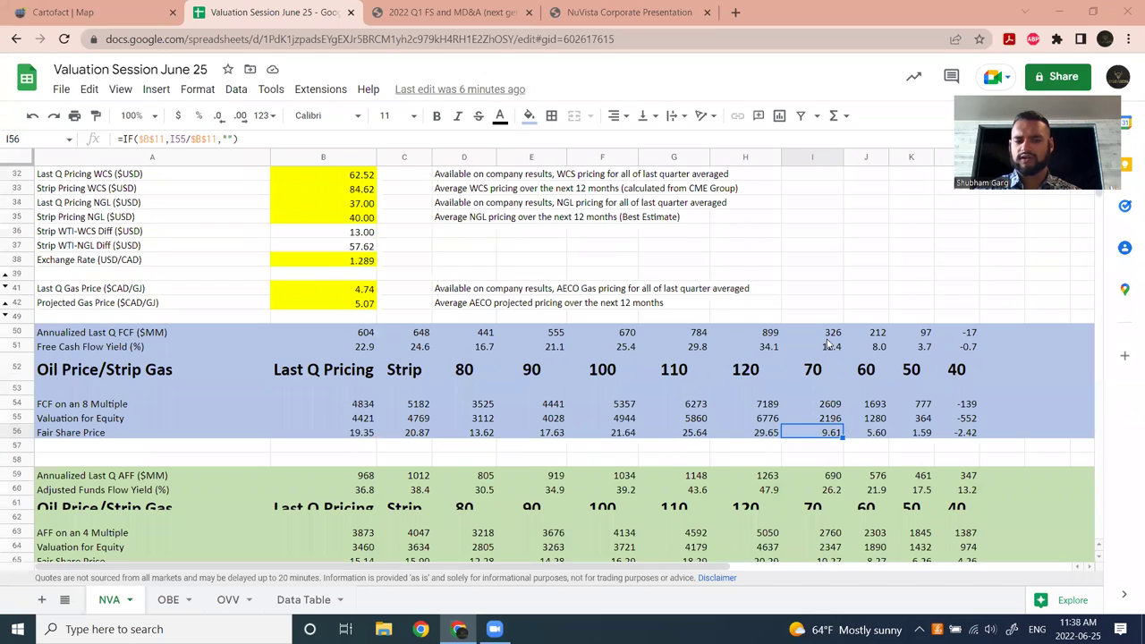
scroll(827, 345, "down", 2)
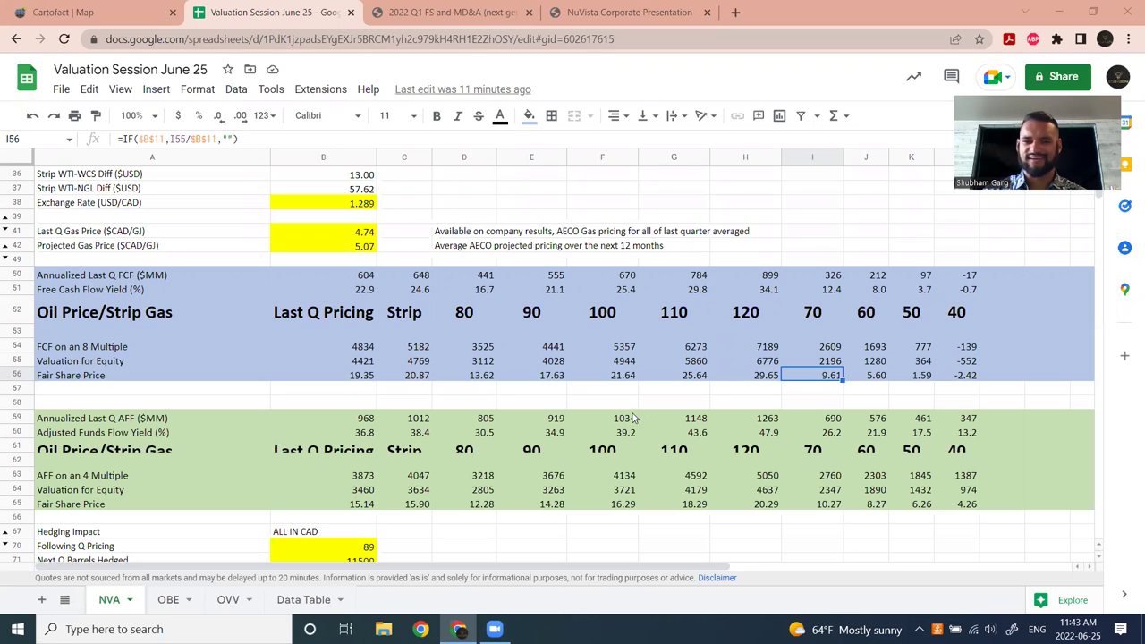
Review the Hedging Impact section below the valuation tables, including the hedged barrel and Mcf volumes and prices.
scroll(543, 405, "down", 3)
left_click(498, 285)
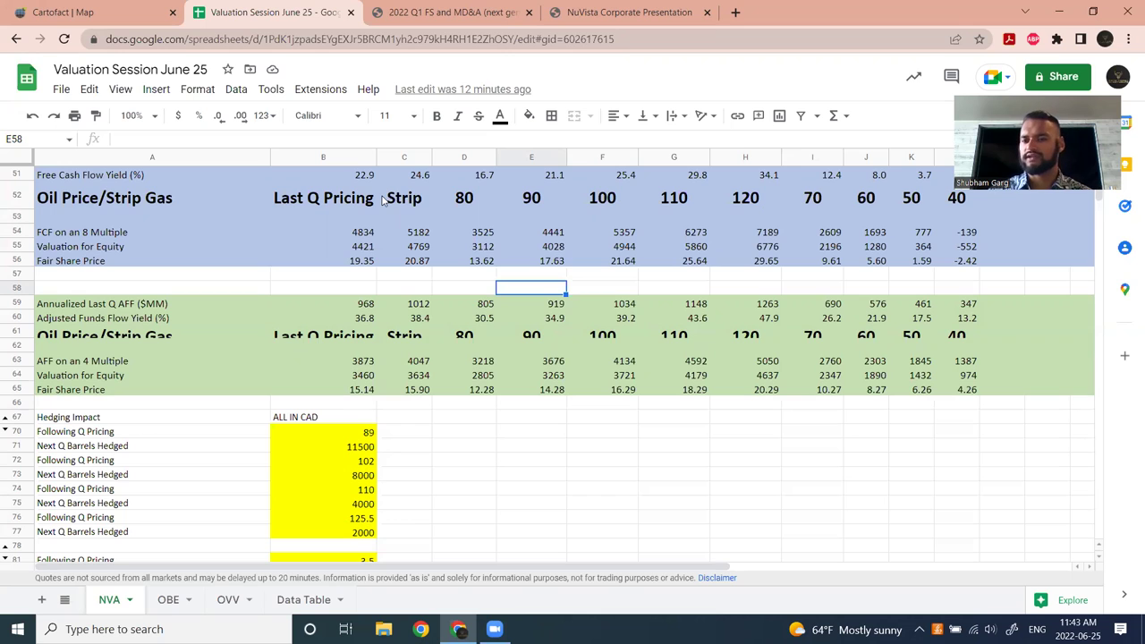
scroll(417, 280, "down", 2)
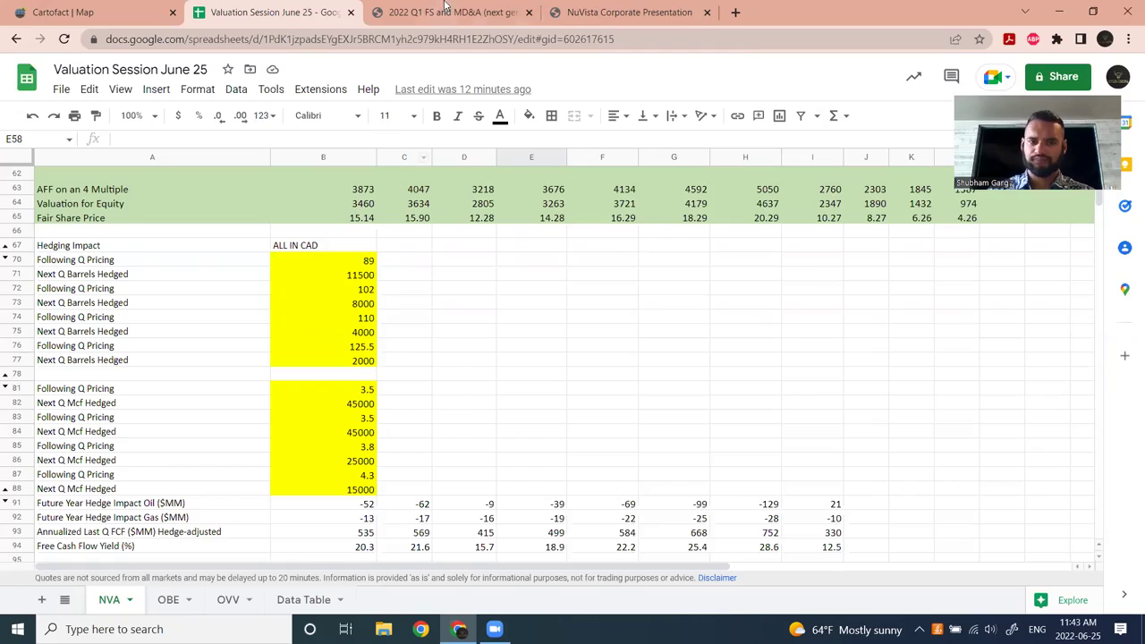
Find the Market Diversification & Risk Management Program slide in the NuVista Corporate Presentation.
key("ctrl+Tab")
key("ctrl+Tab")
scroll(584, 333, "down", 5)
scroll(584, 333, "down", 20)
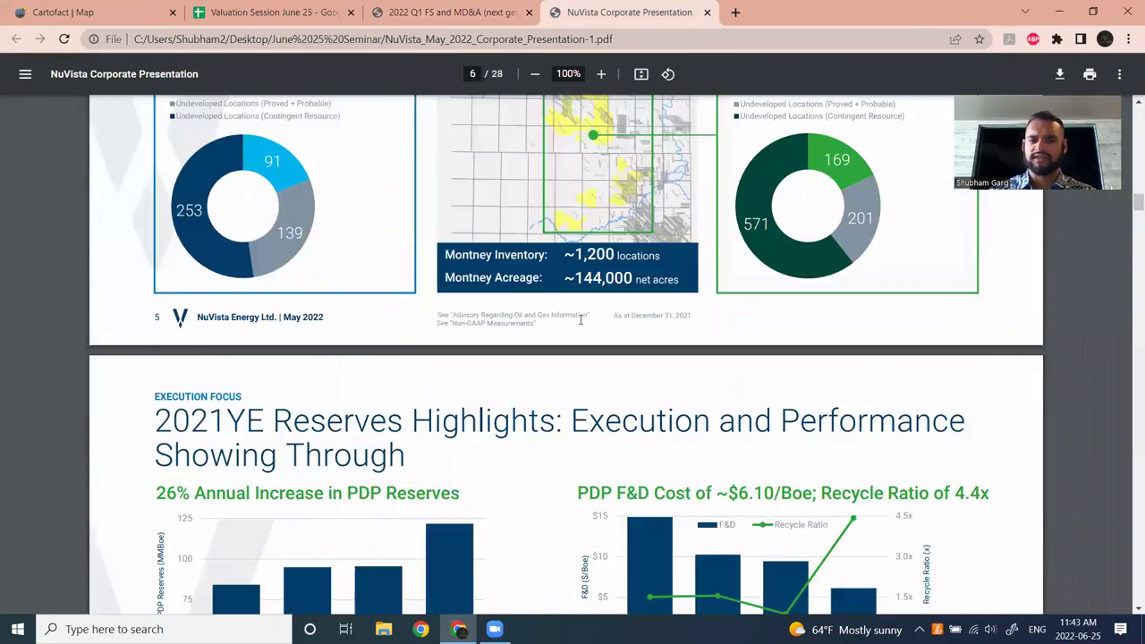
scroll(573, 313, "down", 20)
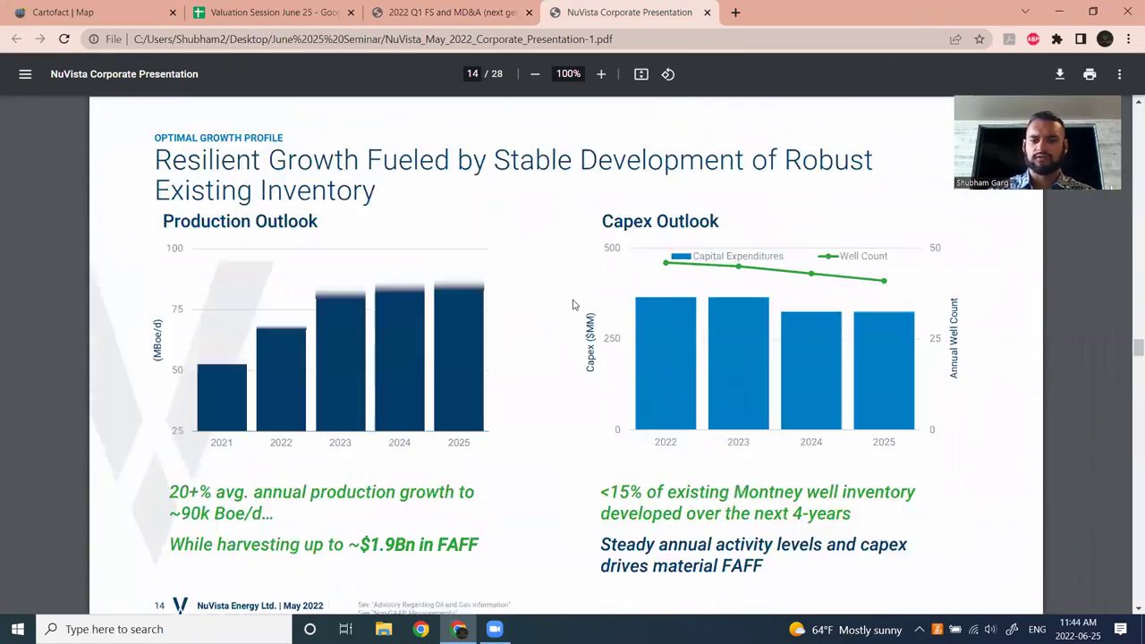
scroll(577, 313, "down", 18)
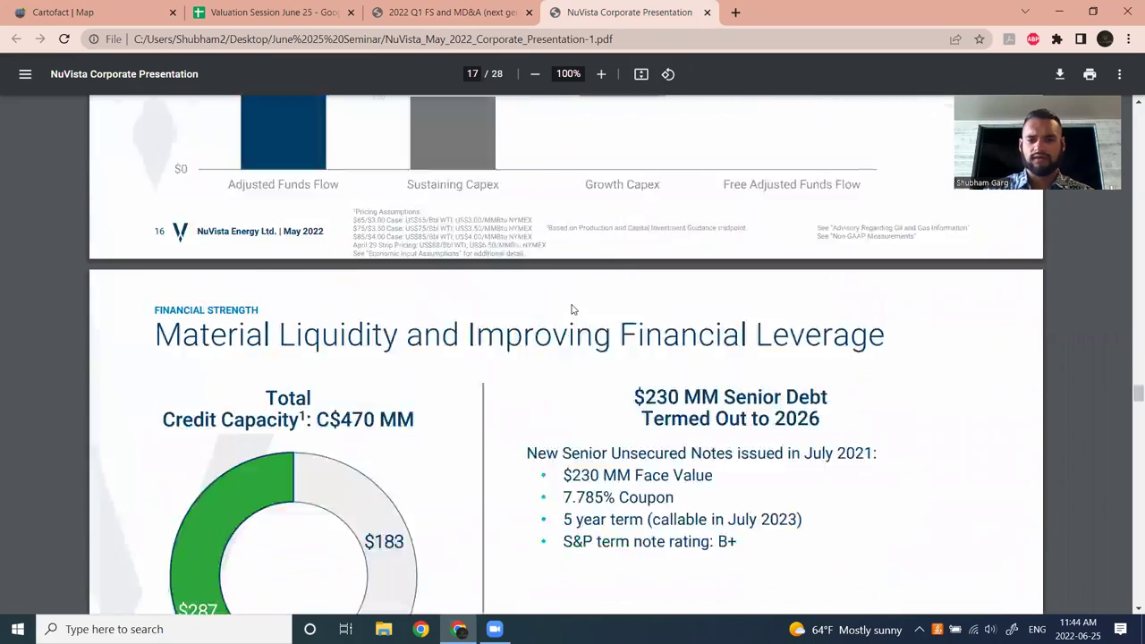
scroll(586, 333, "down", 20)
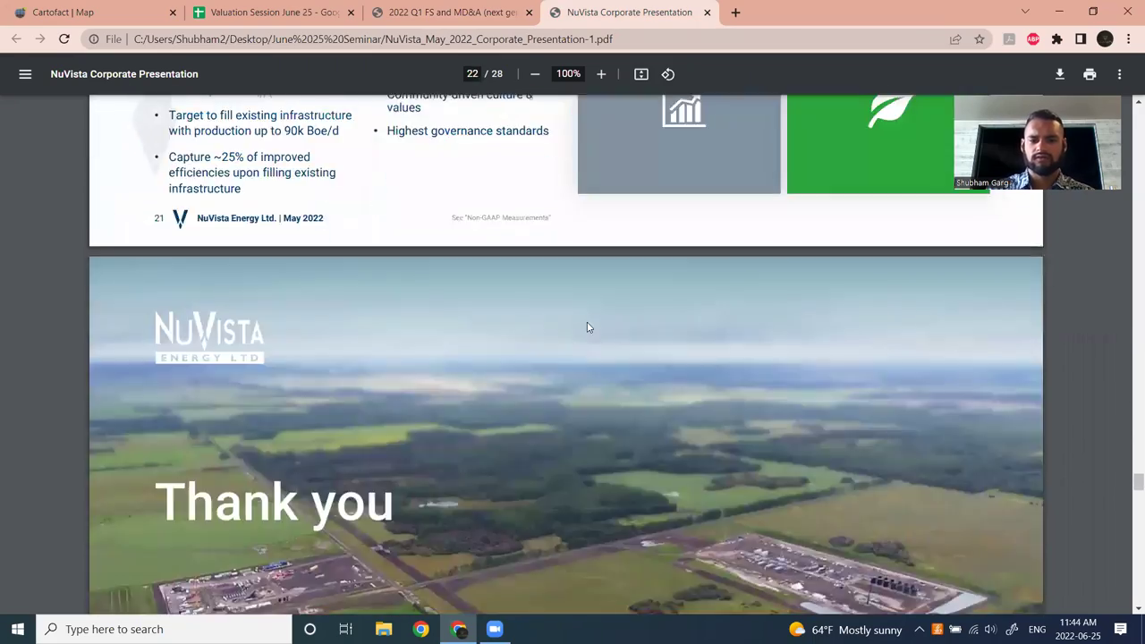
scroll(588, 326, "up", 20)
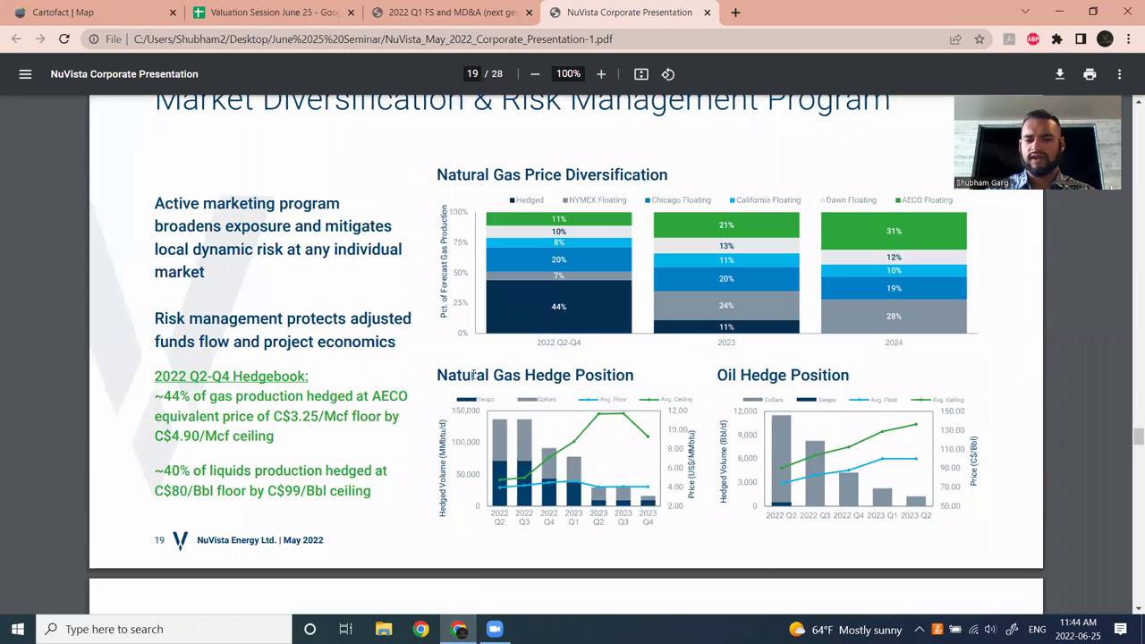
Examine the Natural Gas Hedge Position and Oil Hedge Position charts on slide 19.
left_click_drag(438, 377, 613, 380)
left_click(752, 374)
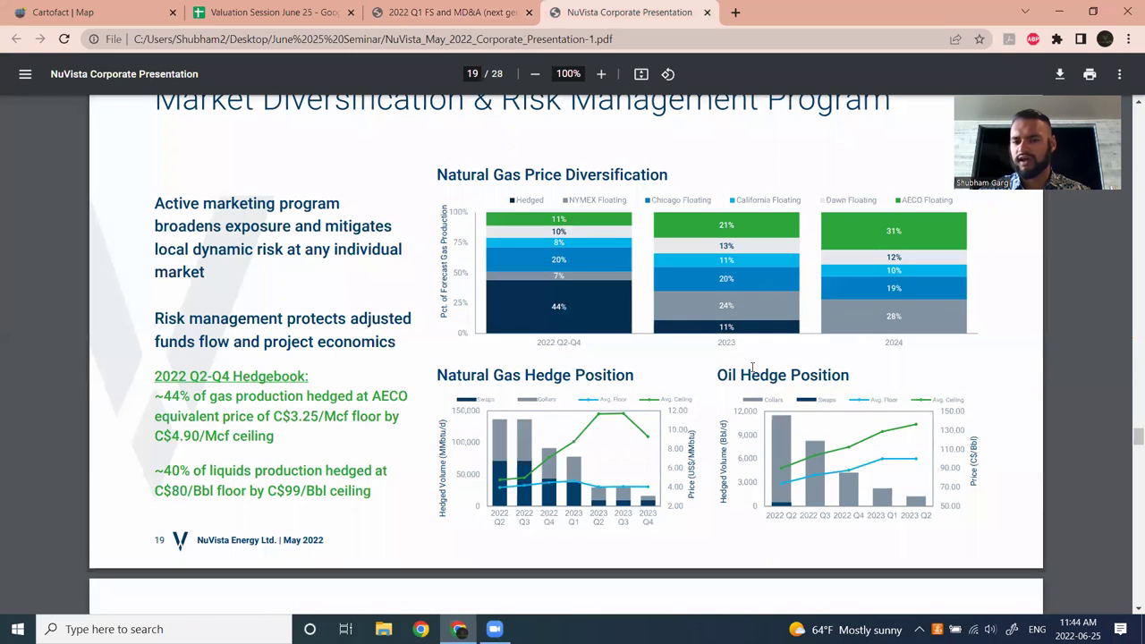
left_click_drag(718, 376, 811, 377)
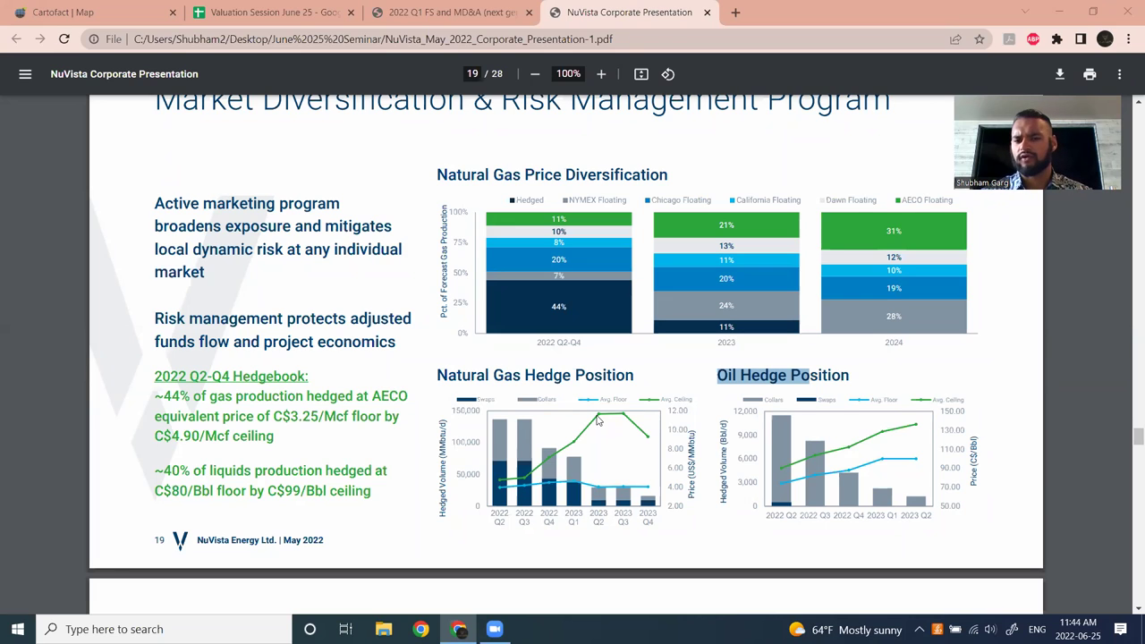
left_click(481, 454)
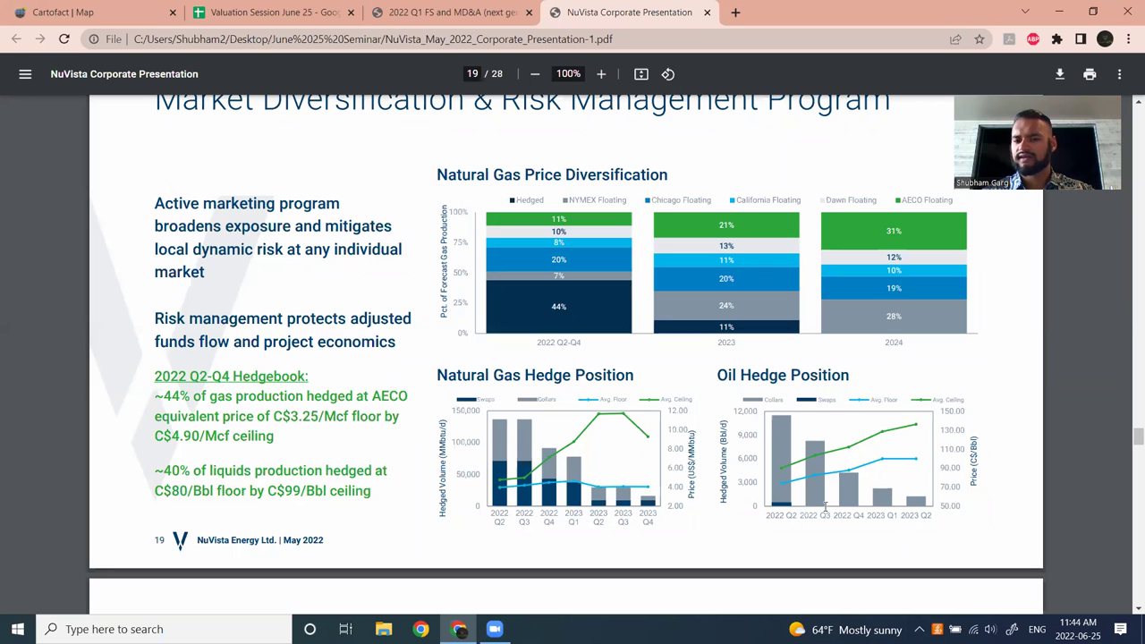
Compare the Hedging Impact pricing and hedged barrels in the valuation sheet with the Oil Hedge Position chart in the corporate presentation.
left_click(429, 7)
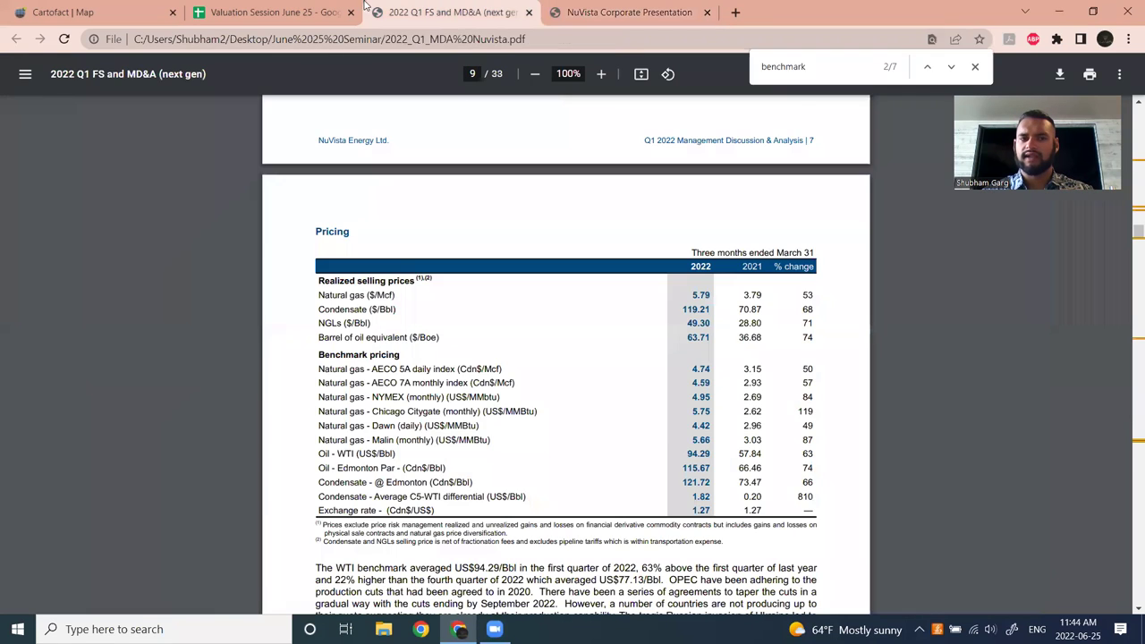
left_click(333, 8)
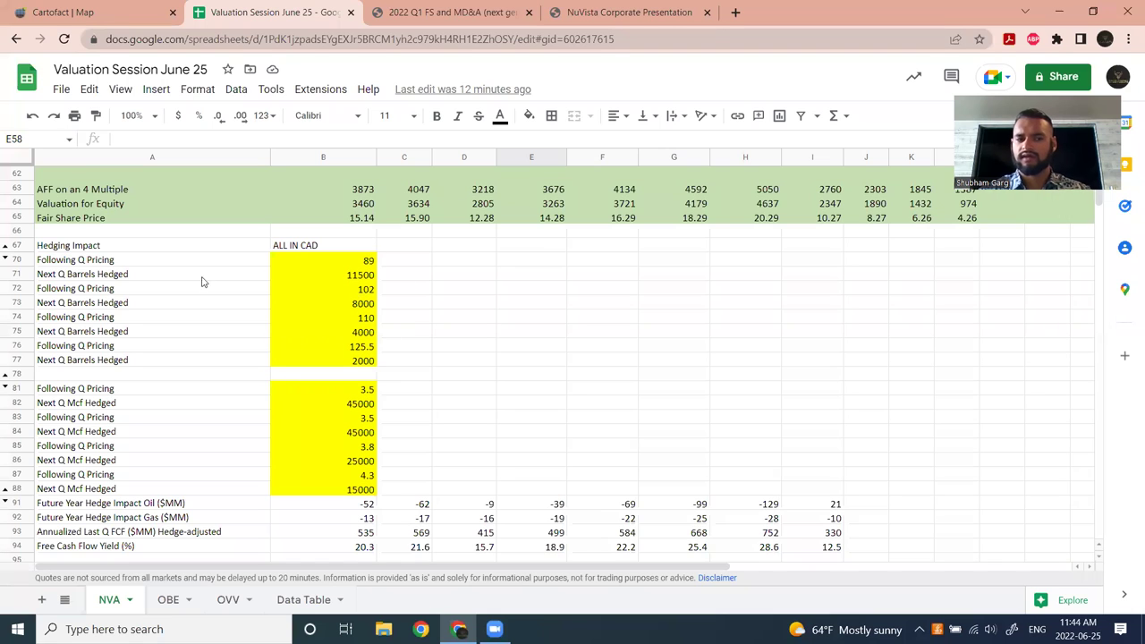
left_click(78, 279)
left_click(345, 283)
left_click(368, 262)
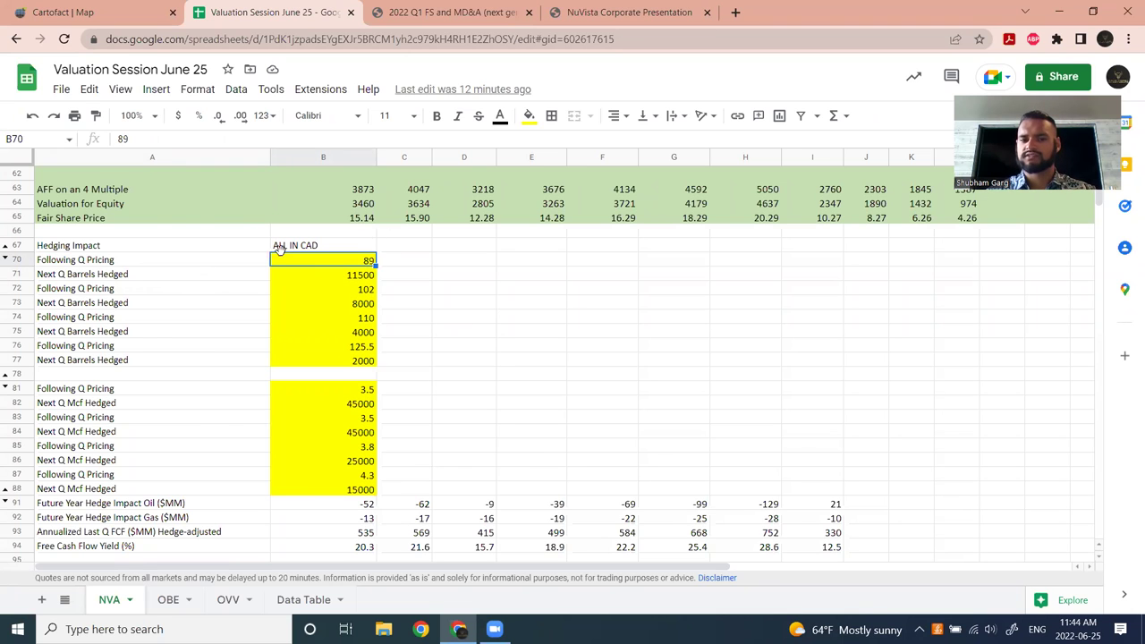
left_click(583, 9)
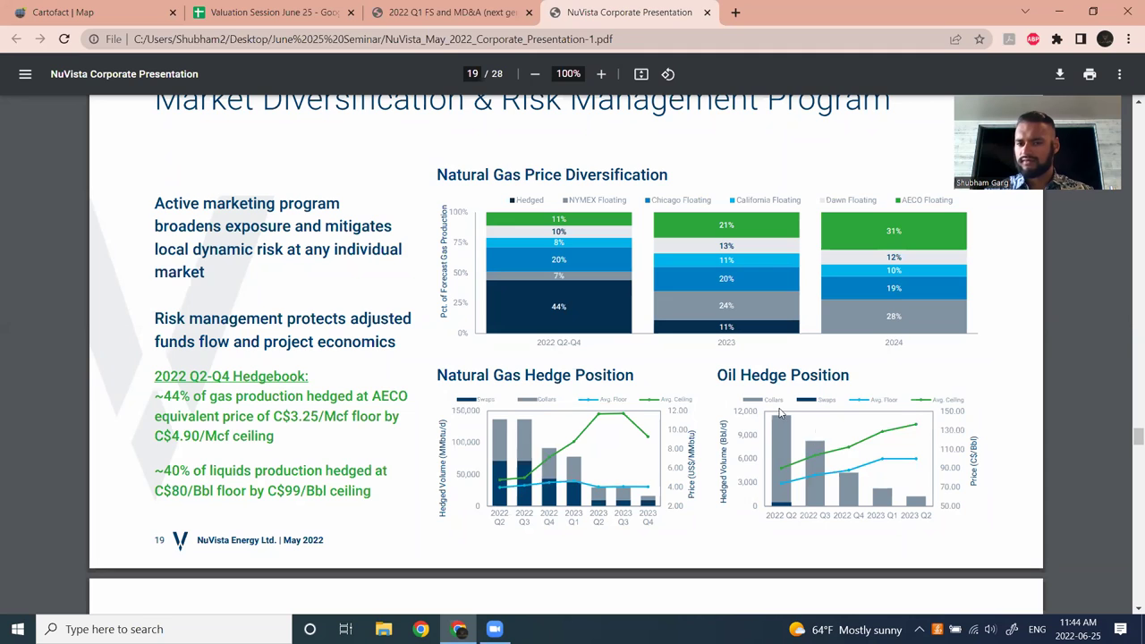
left_click(301, 9)
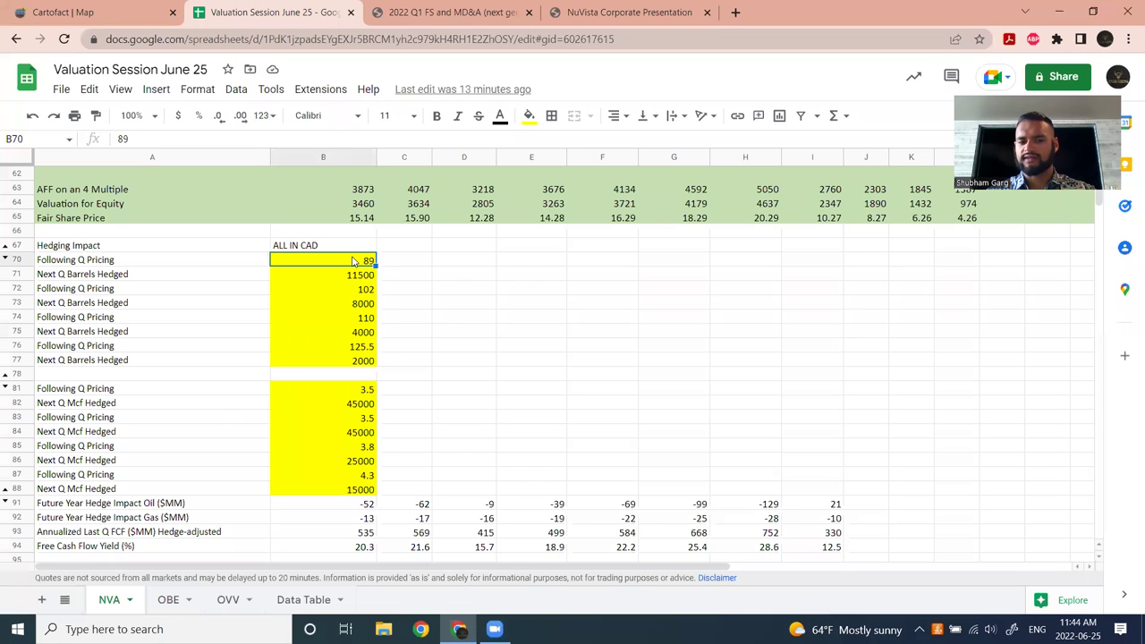
left_click(384, 393)
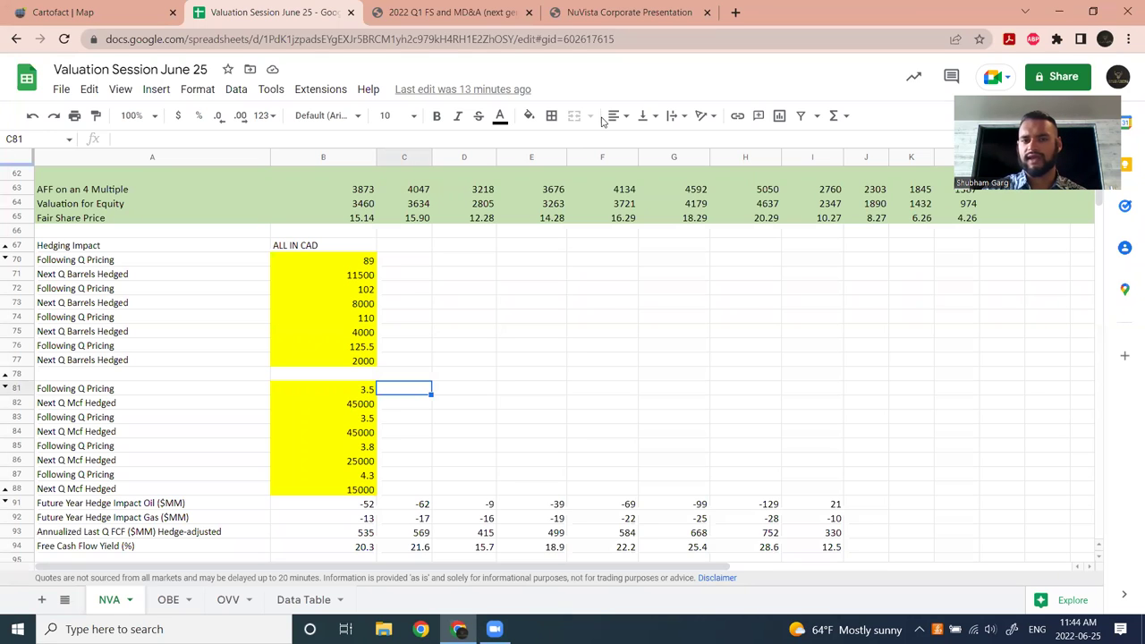
Review the future-year oil and gas hedge impacts, hedge-adjusted free cash flow and yields, and the production growth inputs below them.
scroll(410, 442, "down", 3)
scroll(528, 479, "up", 2)
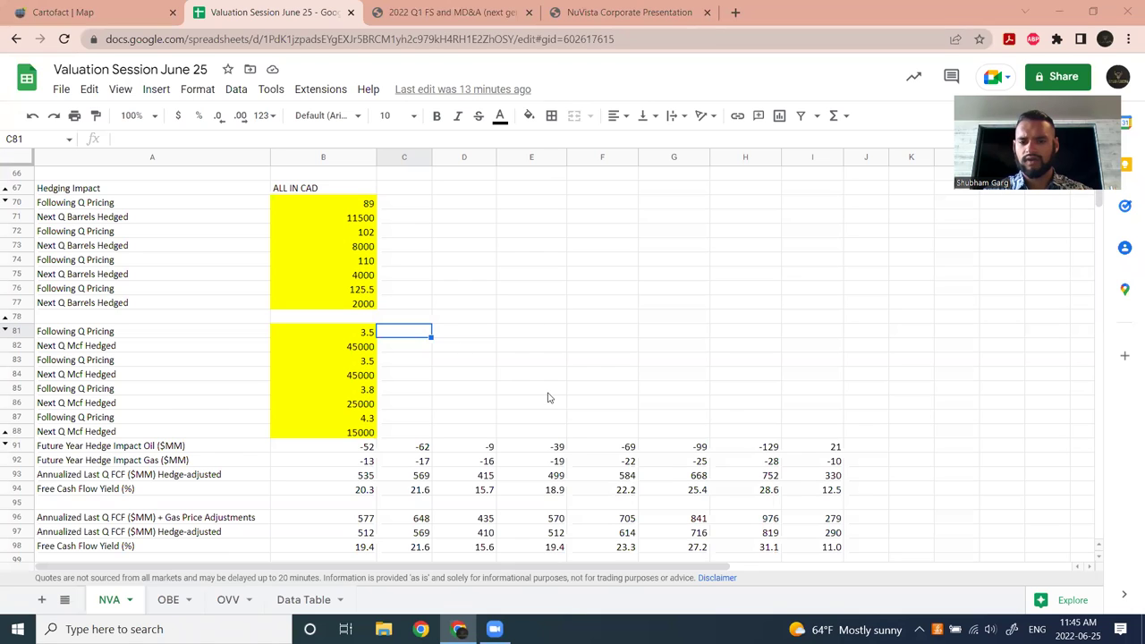
scroll(557, 461, "down", 1)
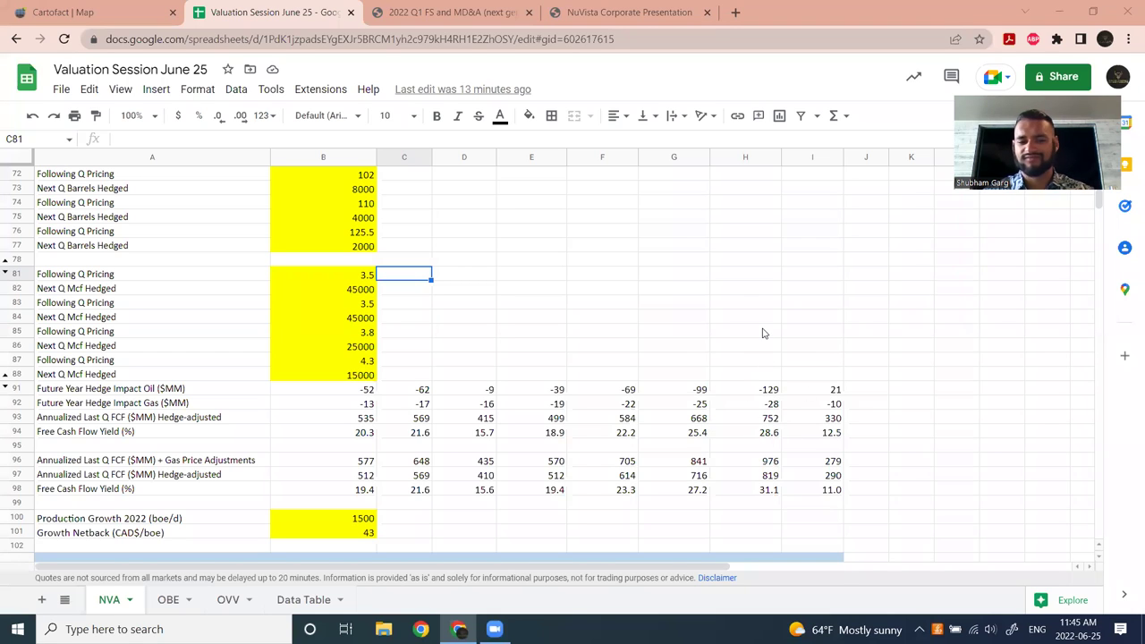
scroll(513, 324, "up", 1)
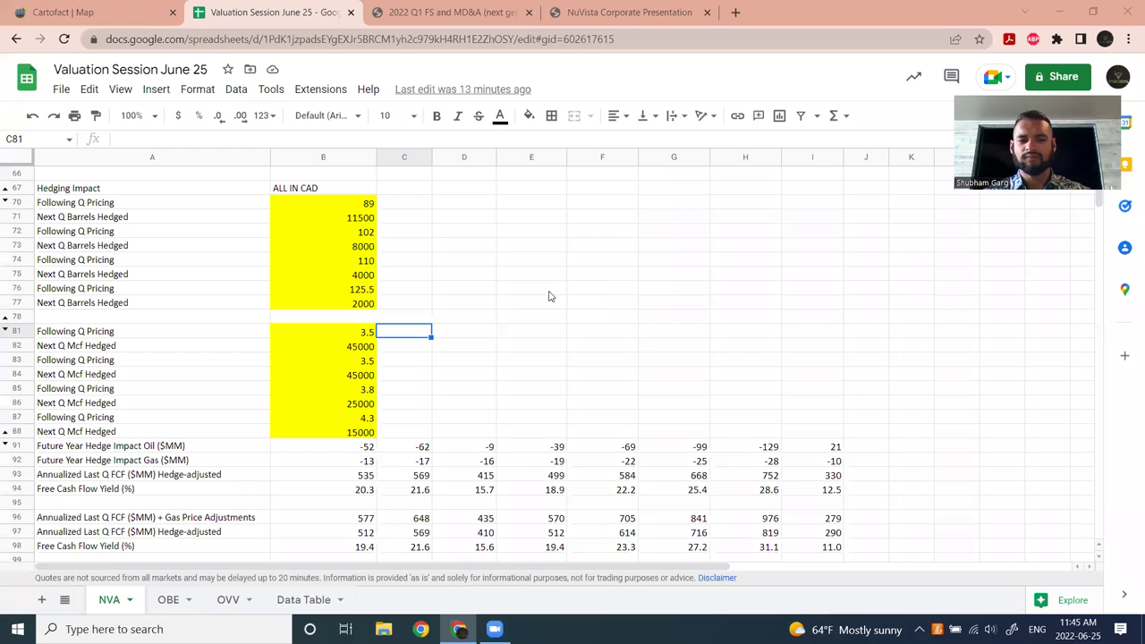
left_click(457, 301)
scroll(430, 285, "down", 1)
scroll(412, 322, "up", 1)
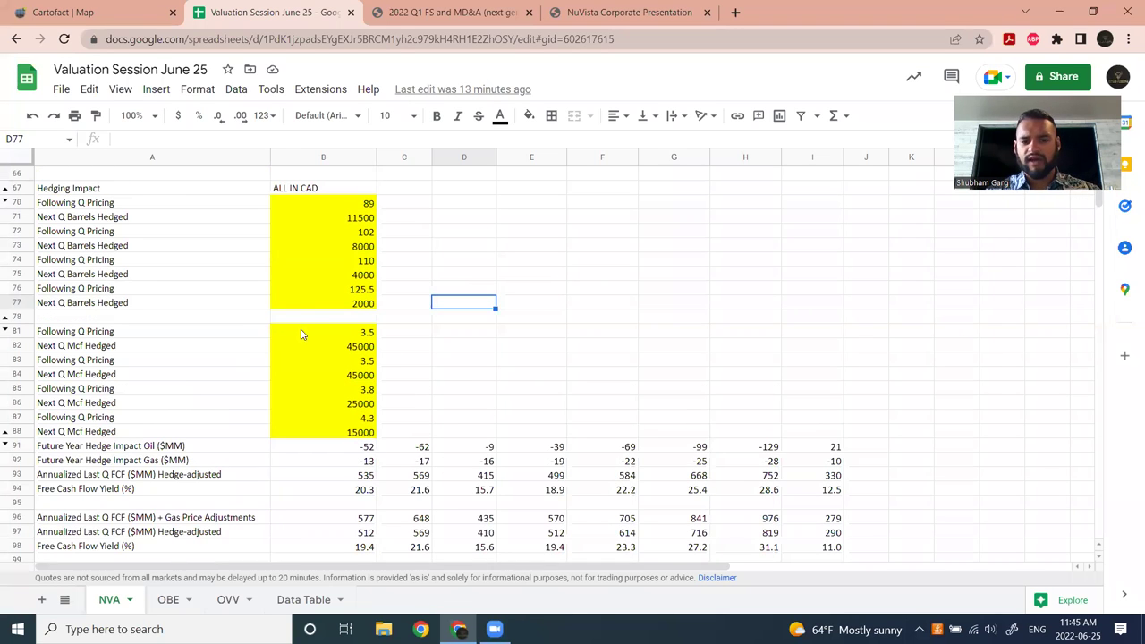
scroll(302, 357, "down", 1)
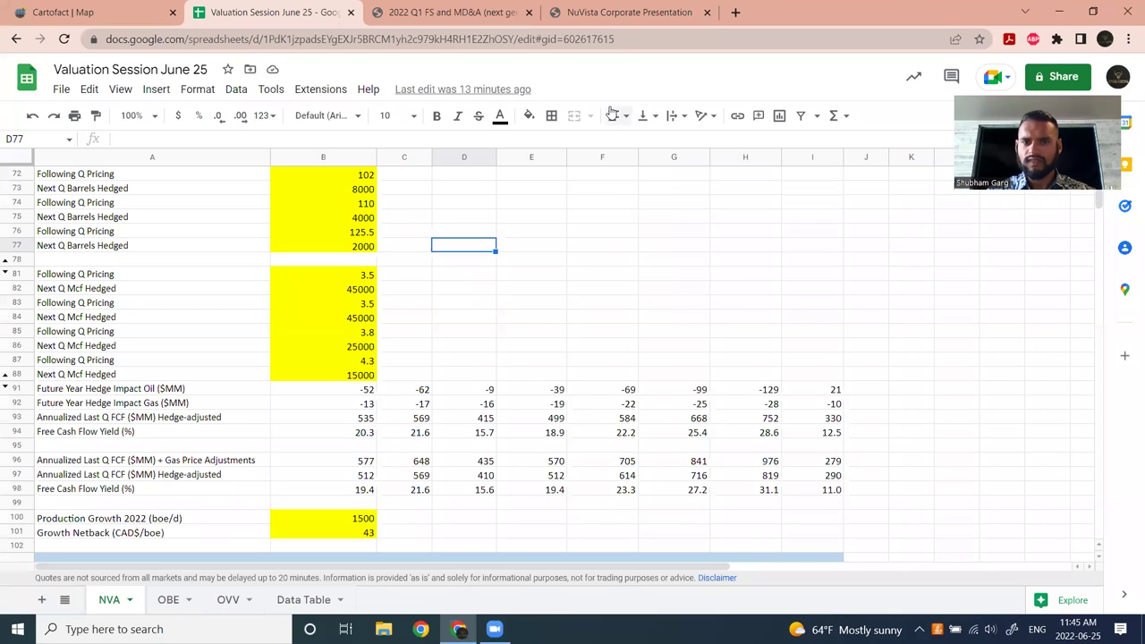
scroll(426, 531, "down", 1)
scroll(427, 530, "up", 1)
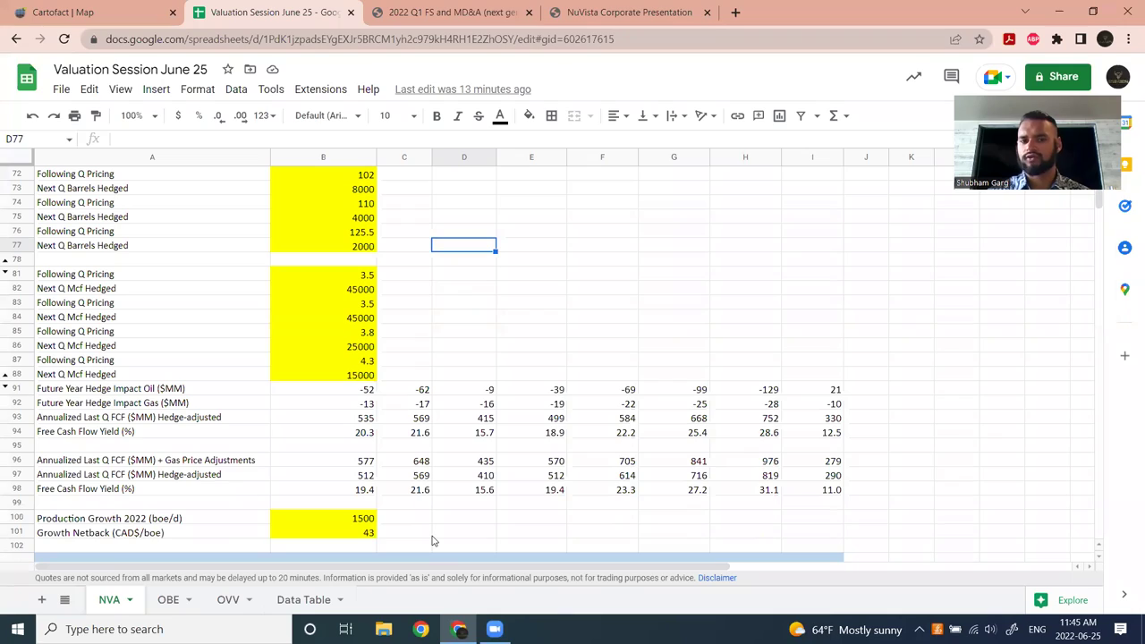
Compare the full-year production guidance on the NuVista Corporate Snapshot slide with the Production (boe/d) input in the valuation sheet.
left_click(468, 9)
left_click(553, 9)
scroll(1035, 337, "up", 5)
left_click_drag(1130, 413, 1129, 114)
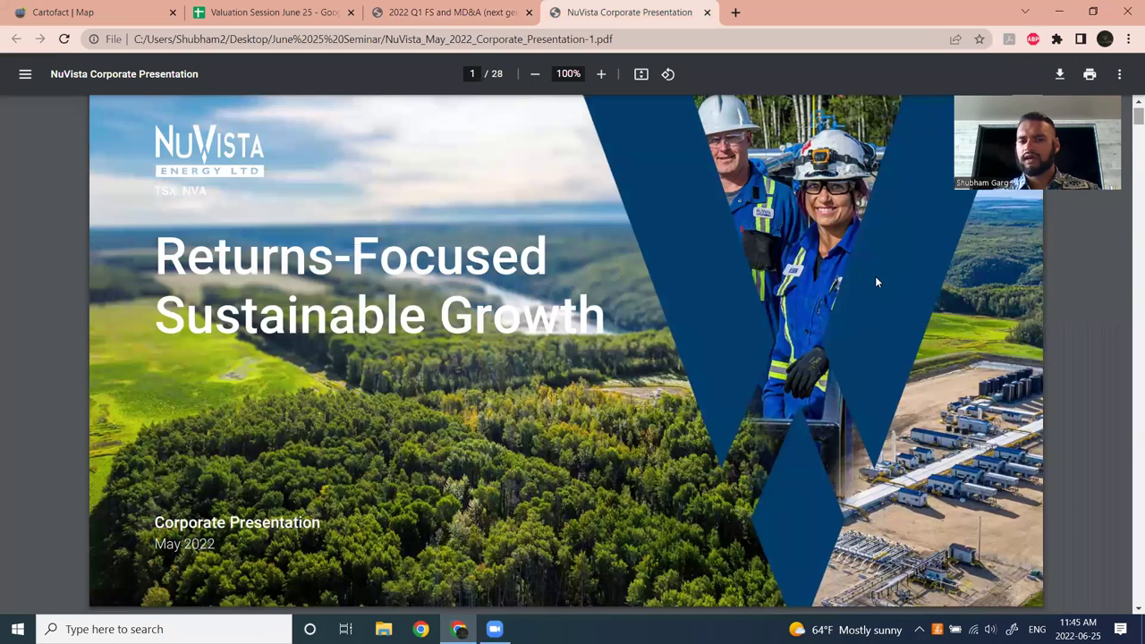
scroll(366, 364, "down", 5)
left_click_drag(383, 374, 517, 375)
left_click(528, 369)
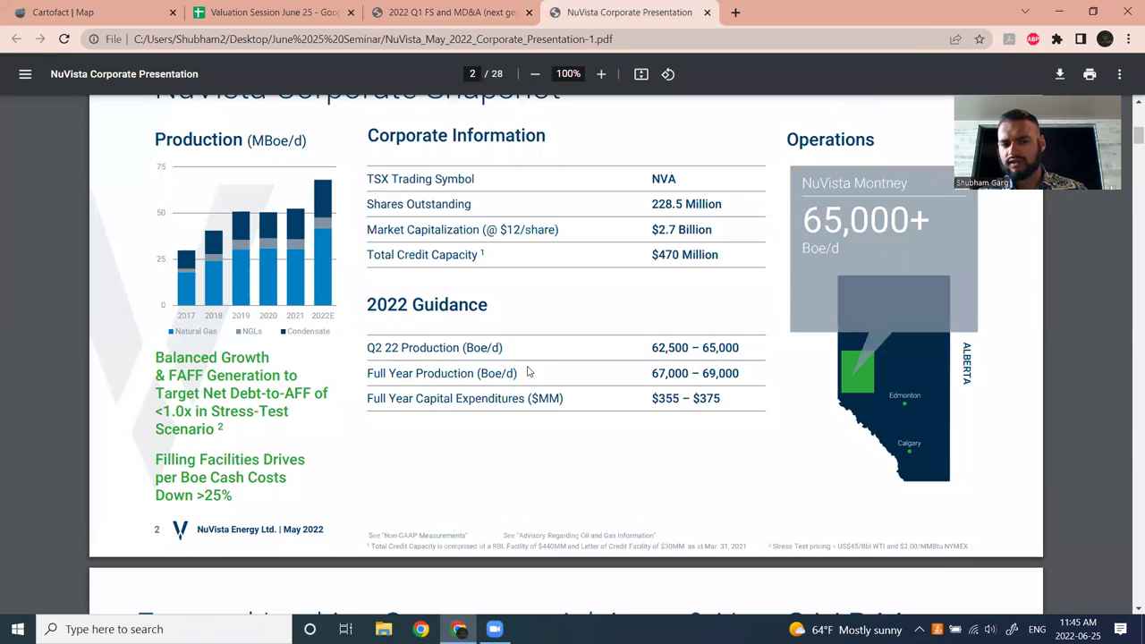
left_click_drag(653, 376, 738, 368)
left_click(752, 387)
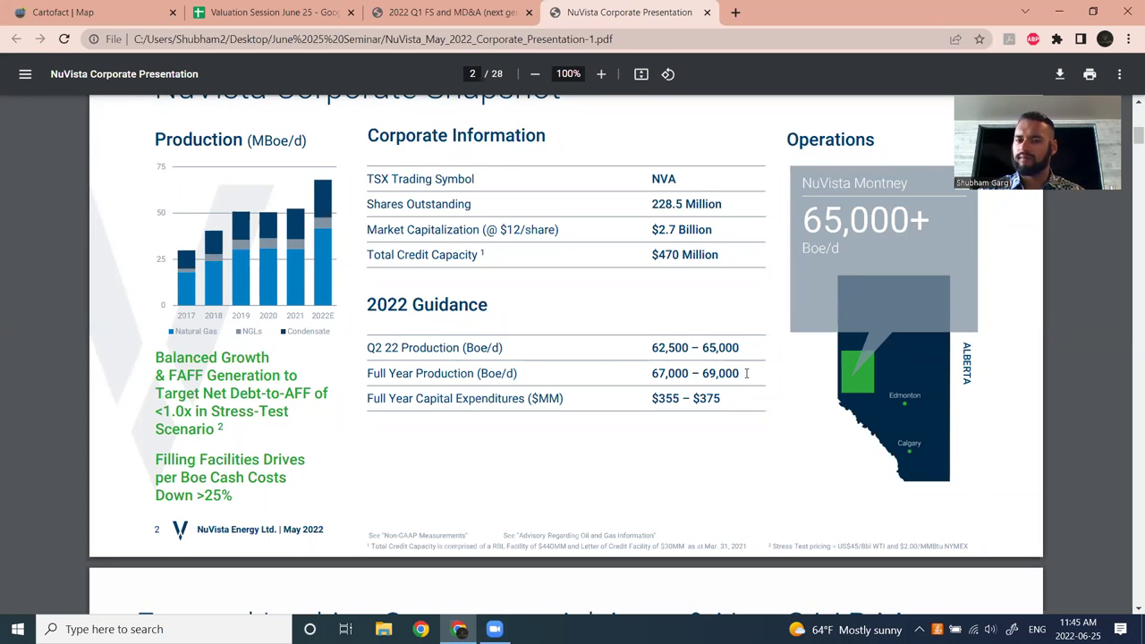
left_click(494, 11)
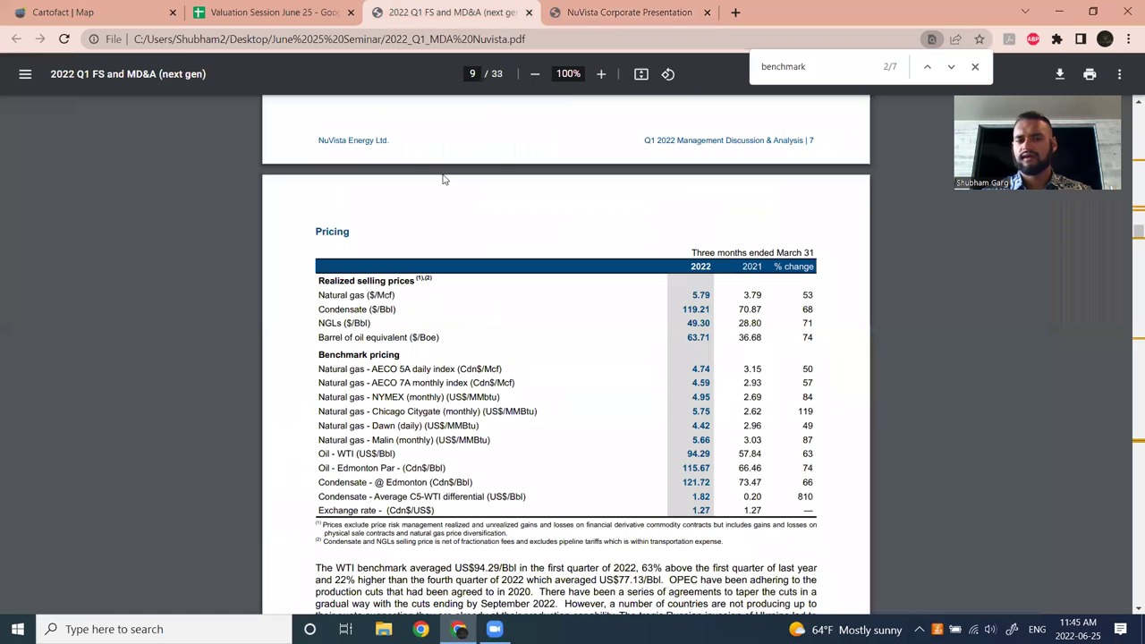
left_click(292, 12)
scroll(481, 246, "up", 20)
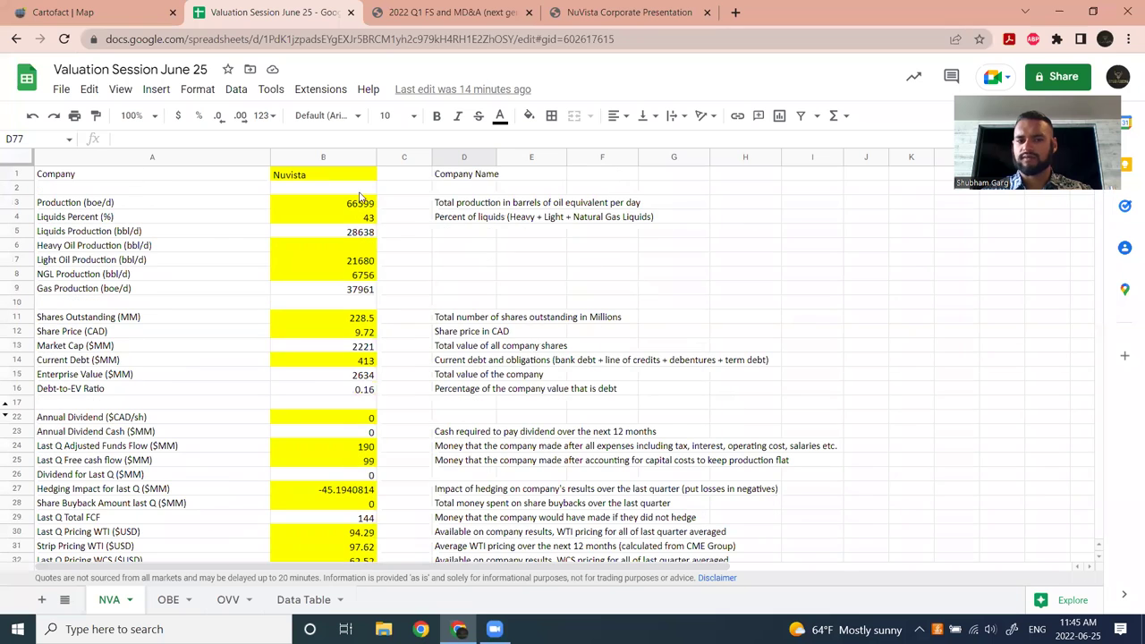
left_click(340, 202)
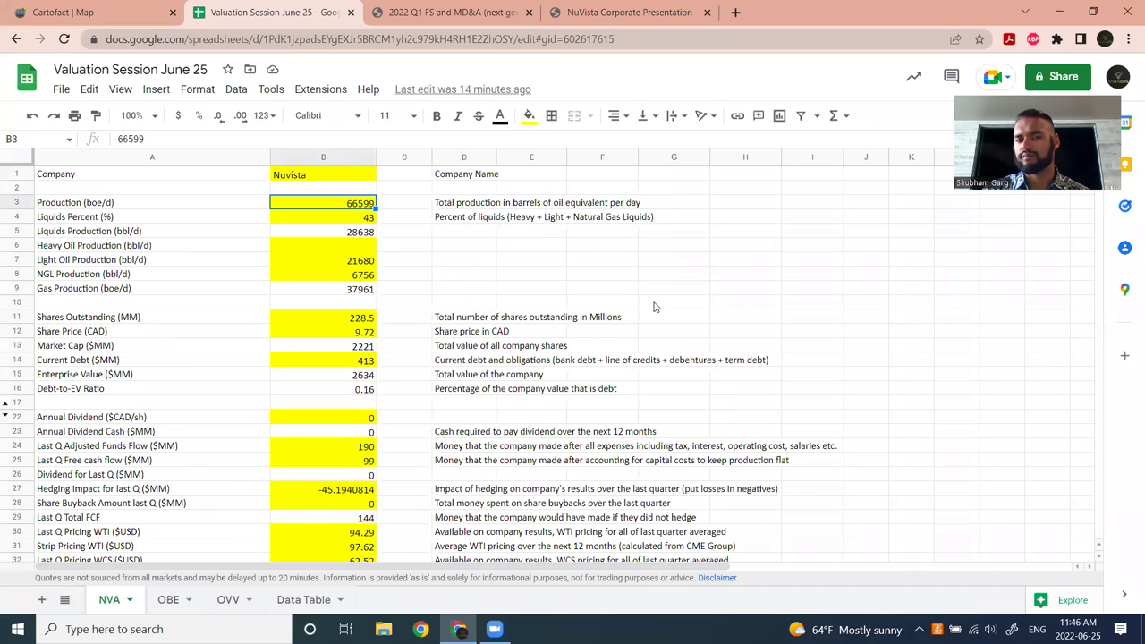
Set Production Growth 2022 to 1400 boe/d on the NVA sheet.
scroll(653, 307, "down", 15)
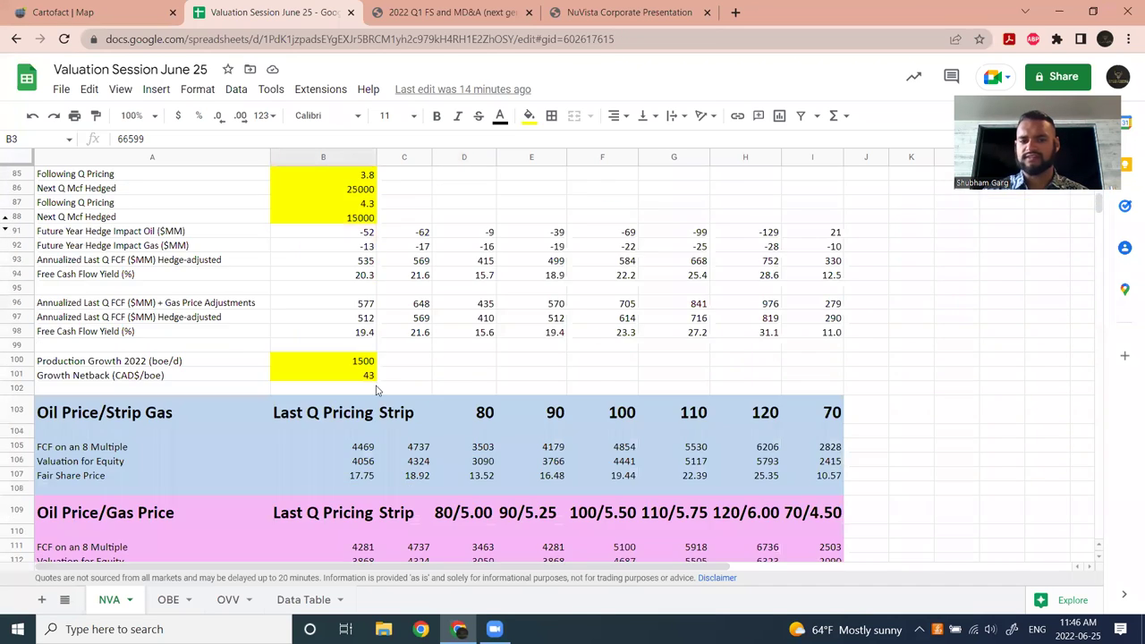
double_click(372, 363)
key("BackSpace")
key("BackSpace")
key("BackSpace")
key("BackSpace")
type("1400")
key("Return")
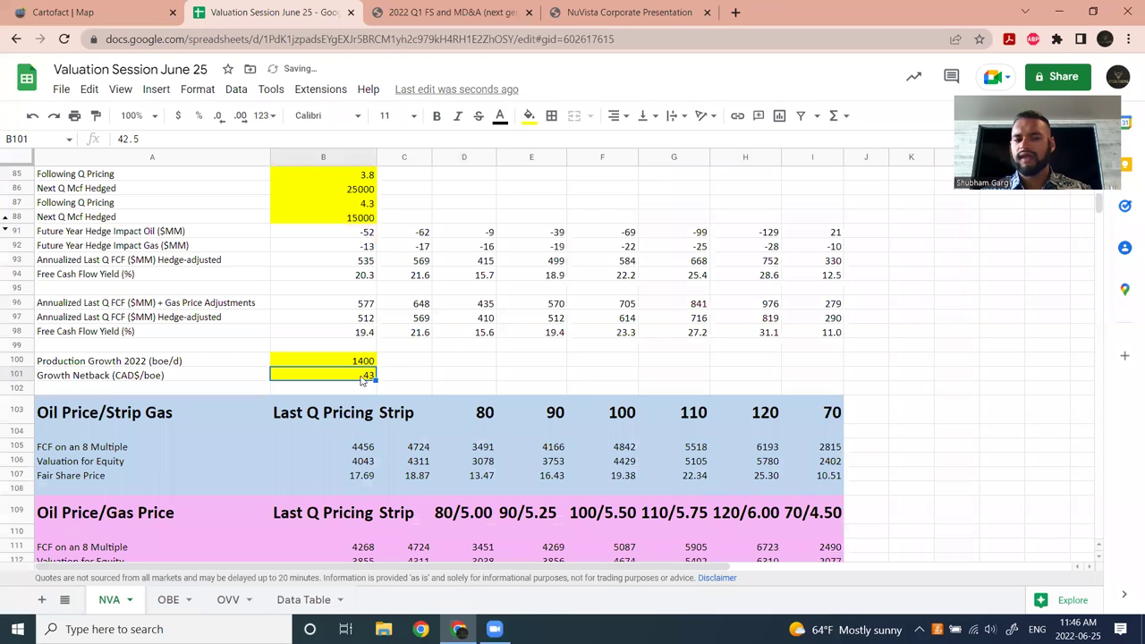
Look up the operating netback in the Q1 MD&A by searching for "netback", and set Growth Netback to 41 CAD$/boe in the valuation sheet.
left_click(447, 12)
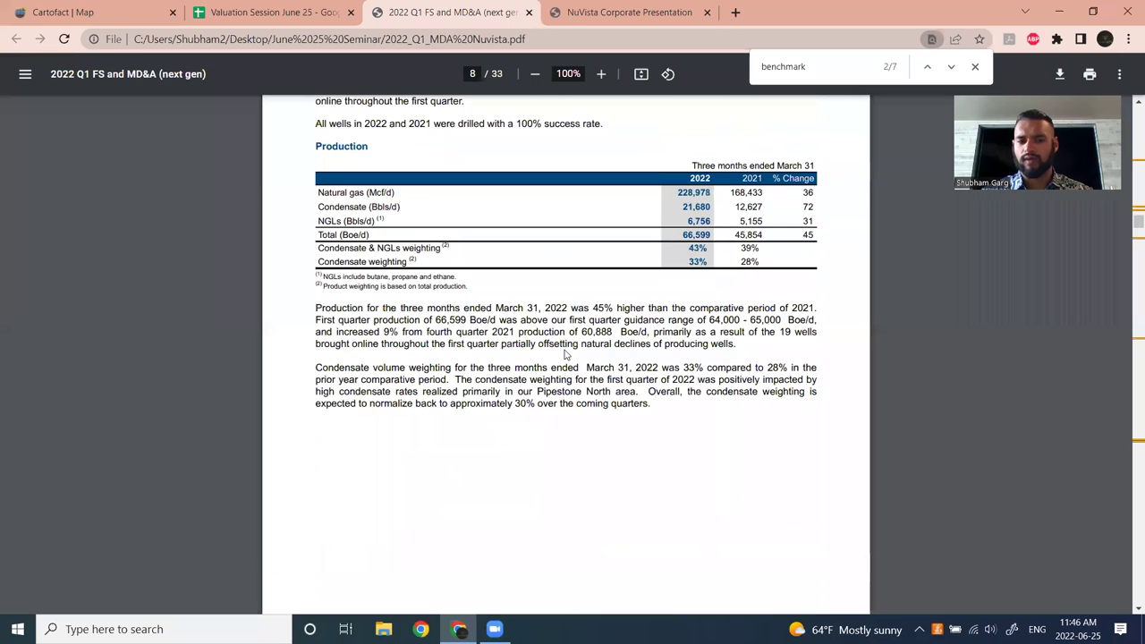
scroll(565, 355, "up", 5)
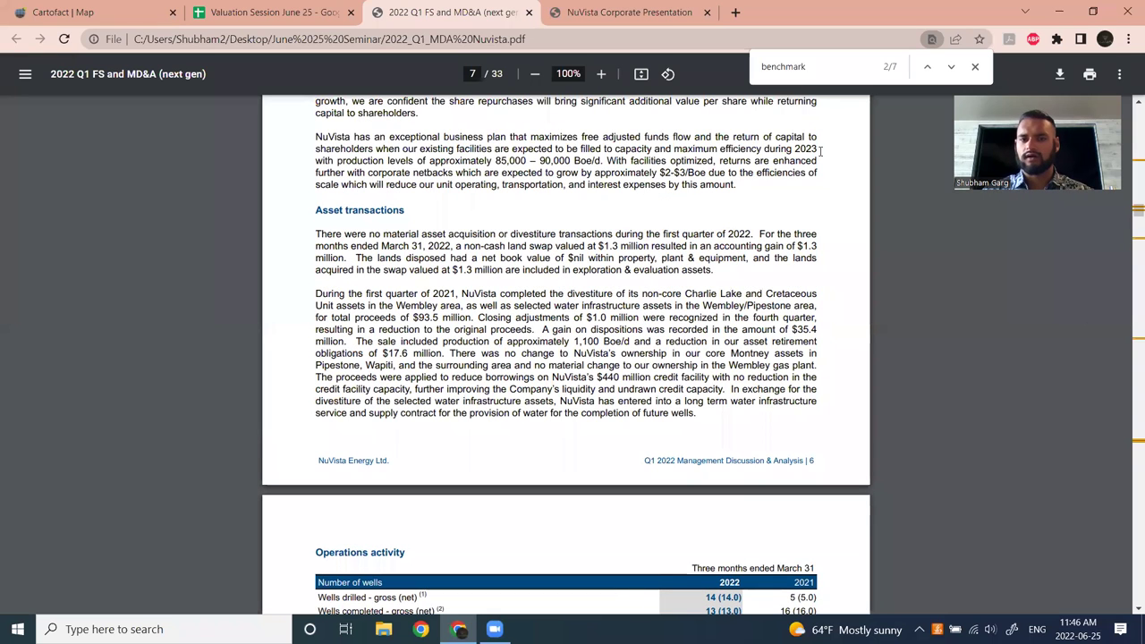
key("ctrl+f")
type("netback")
key("Return")
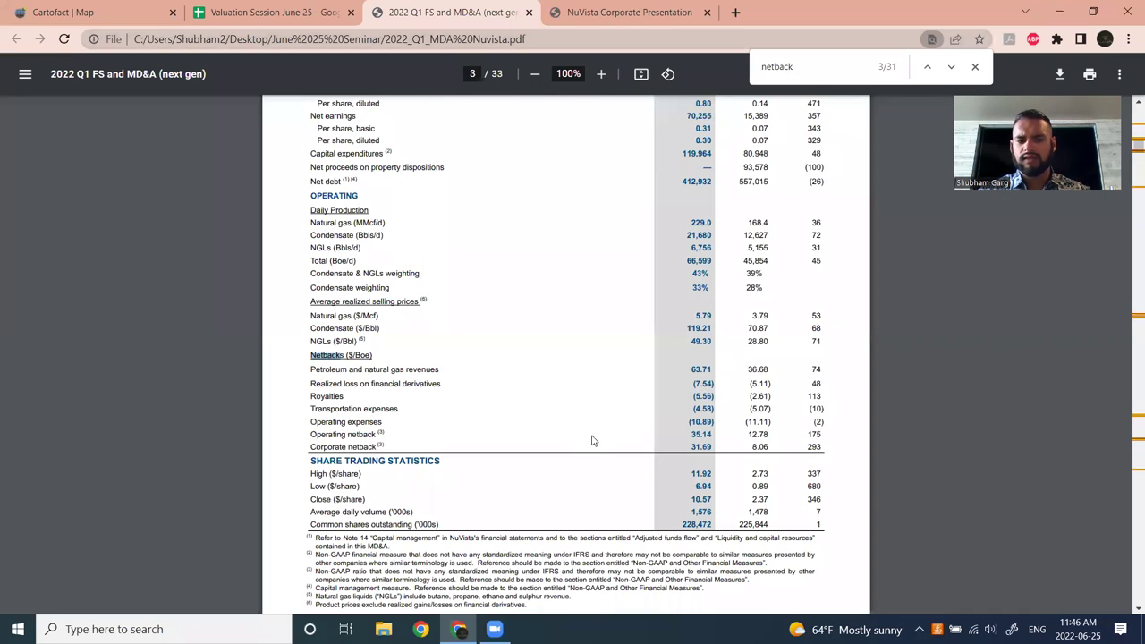
left_click_drag(313, 435, 376, 435)
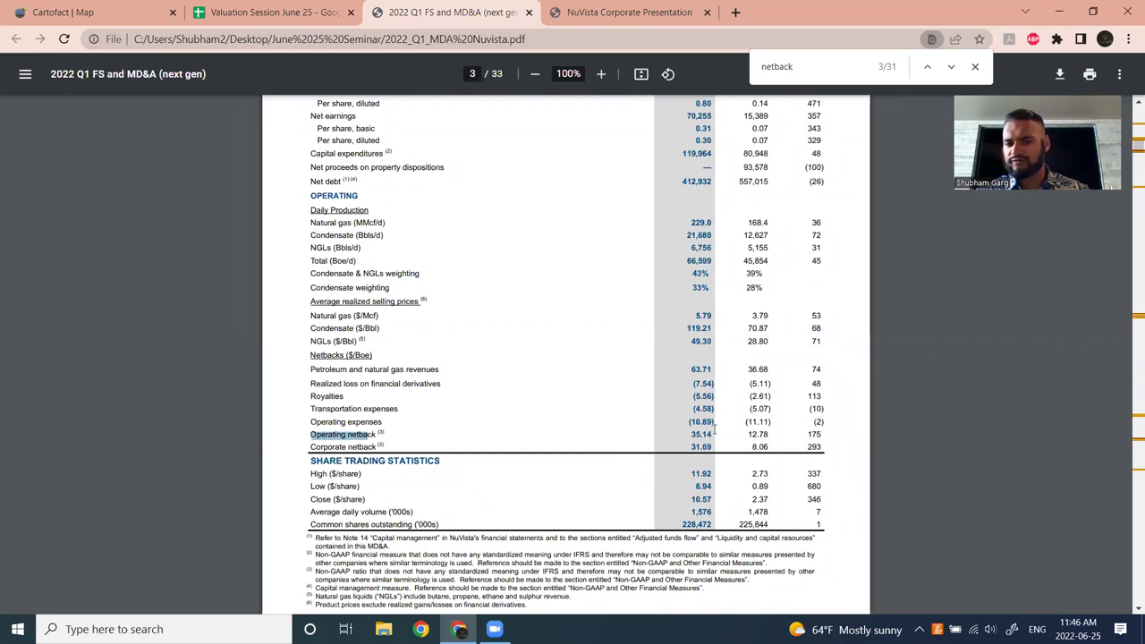
left_click_drag(692, 434, 752, 439)
left_click(752, 437)
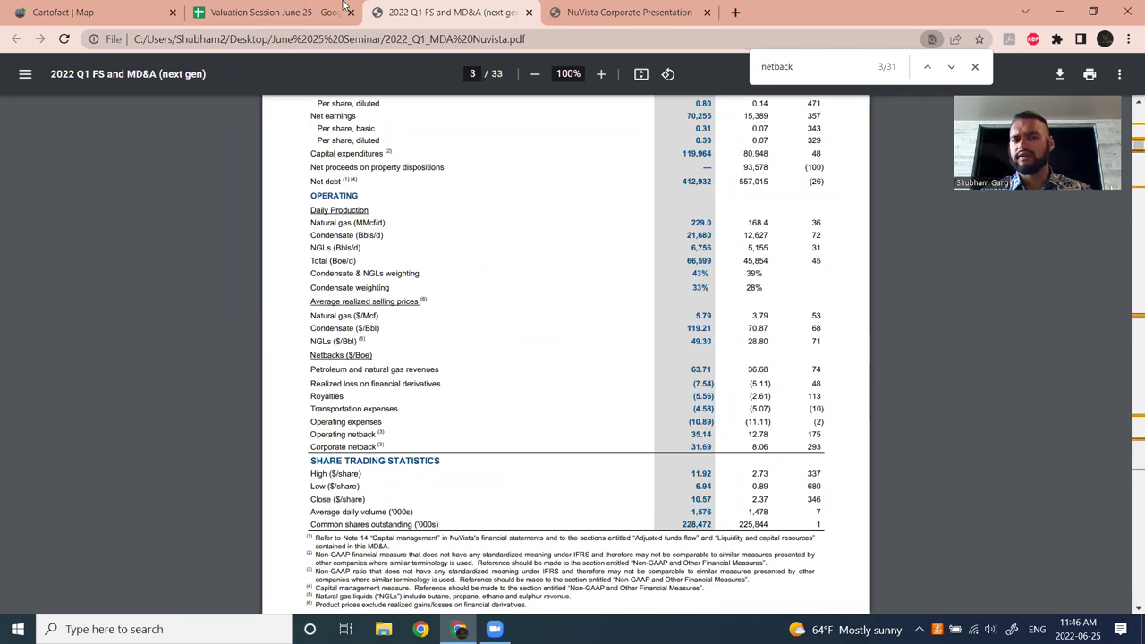
left_click(265, 12)
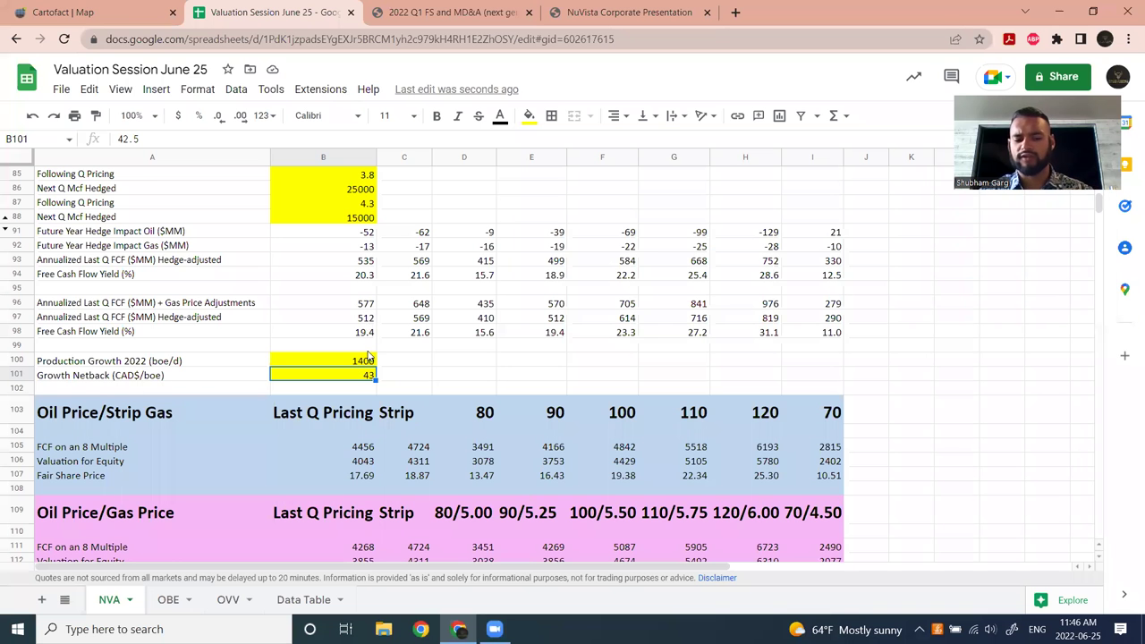
key("Return")
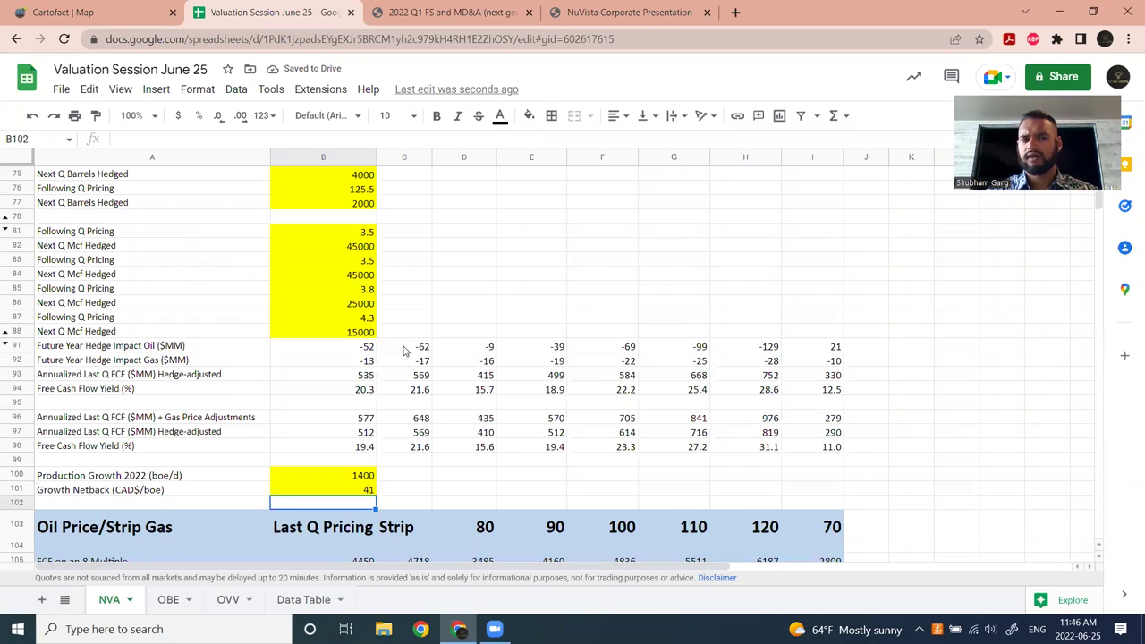
Examine the fair share prices in the Oil Price/Strip Gas and Oil Price/Gas Price tables across the pricing scenarios.
scroll(448, 349, "up", 5)
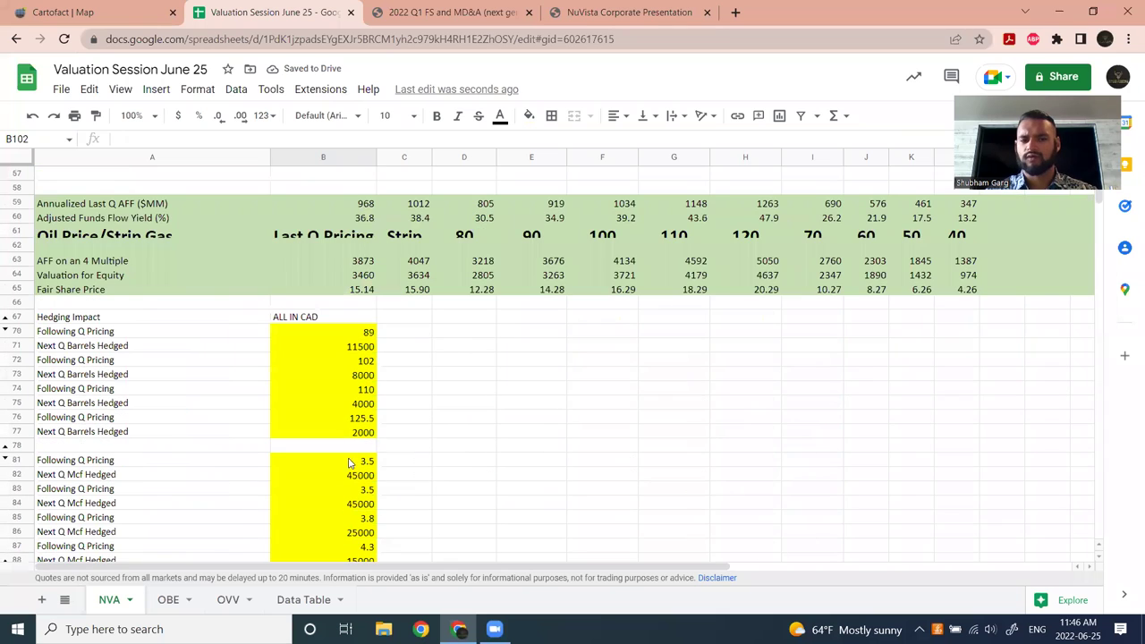
scroll(421, 492, "down", 8)
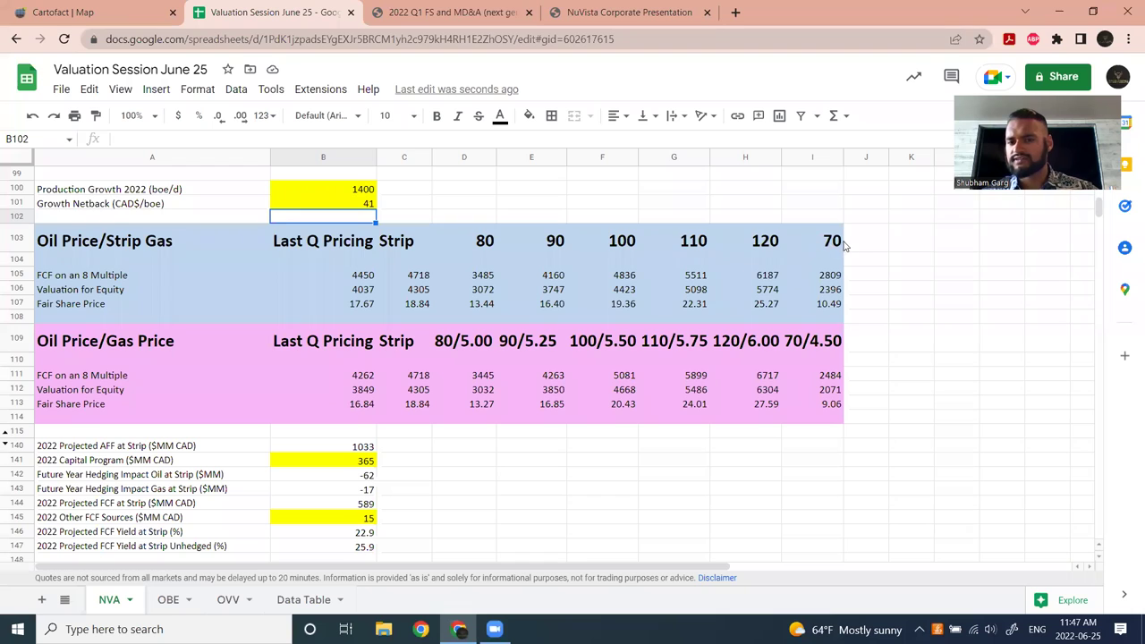
left_click(438, 342)
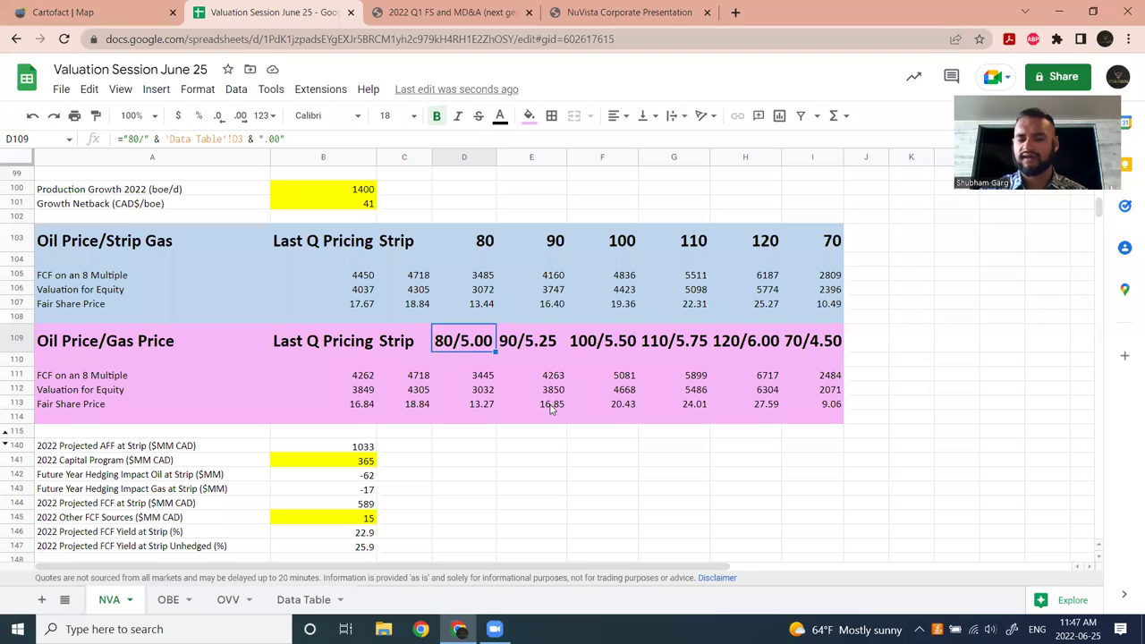
left_click_drag(360, 407, 824, 405)
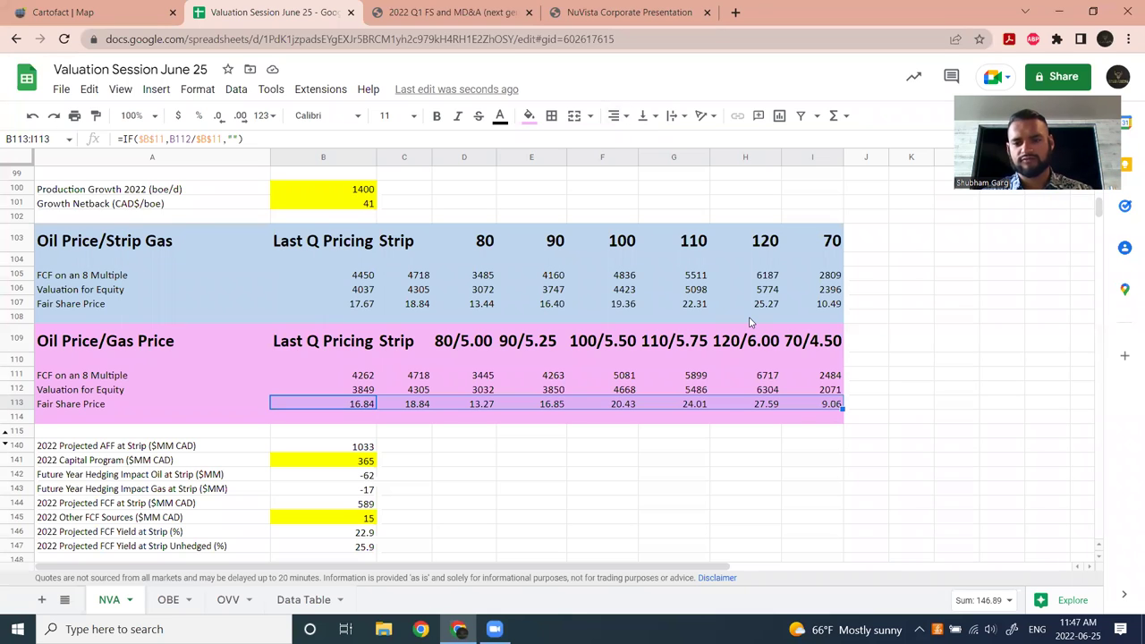
left_click(659, 462)
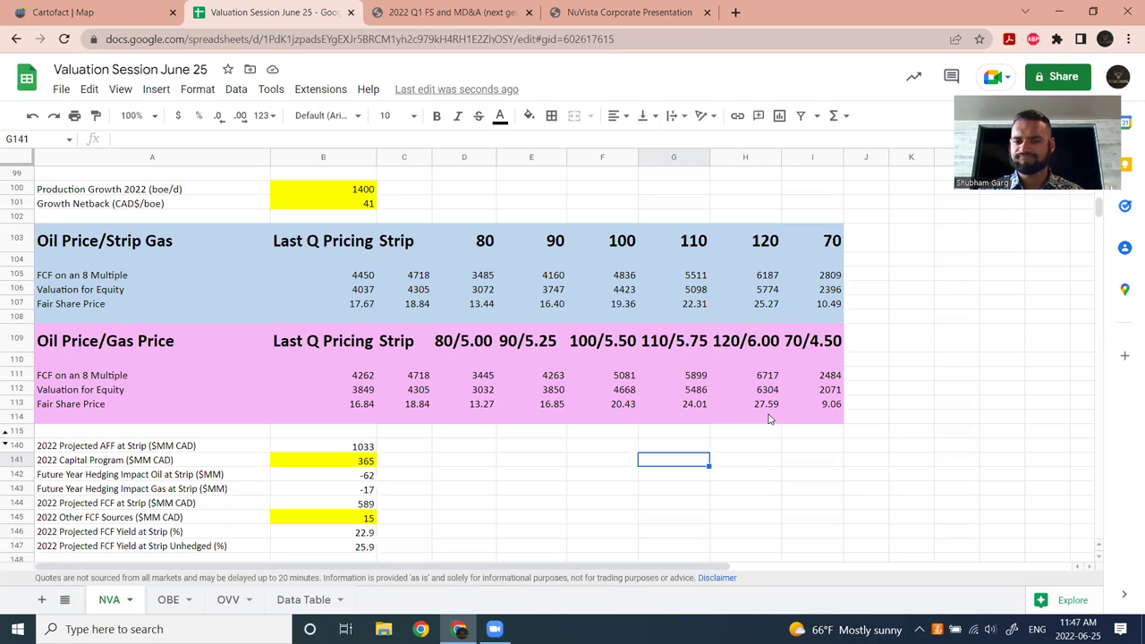
left_click(527, 362)
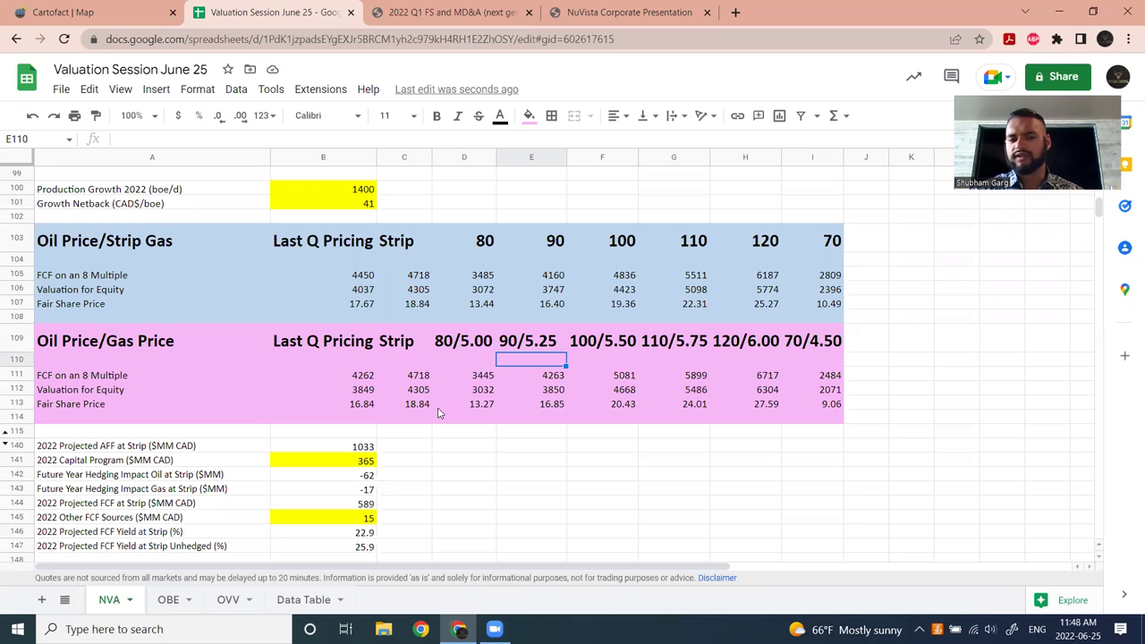
left_click(405, 405)
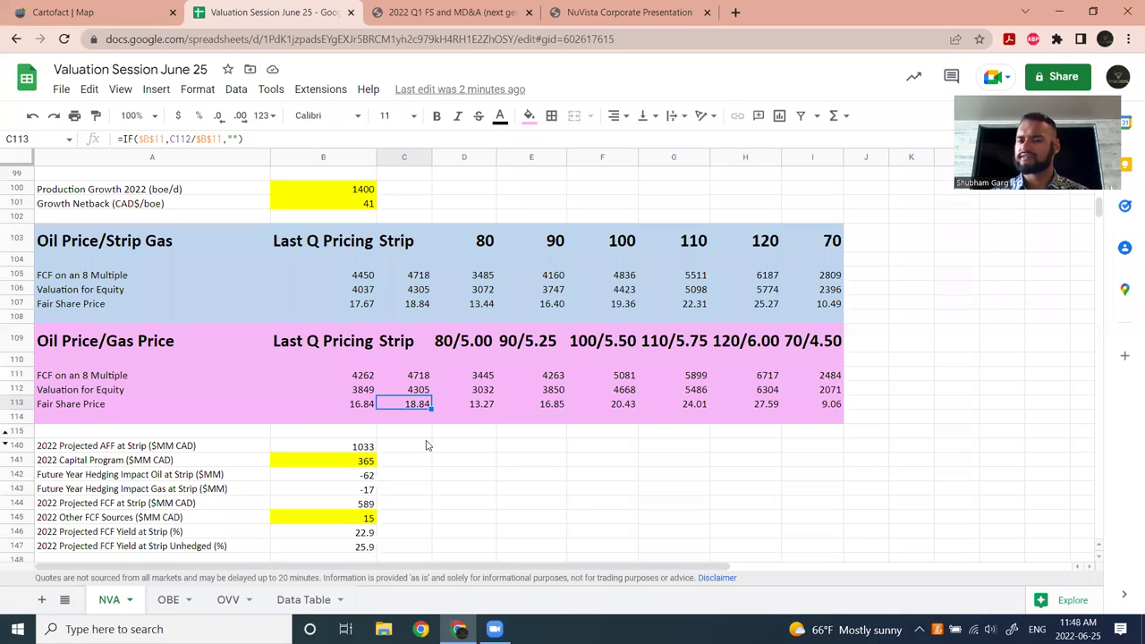
left_click(481, 406)
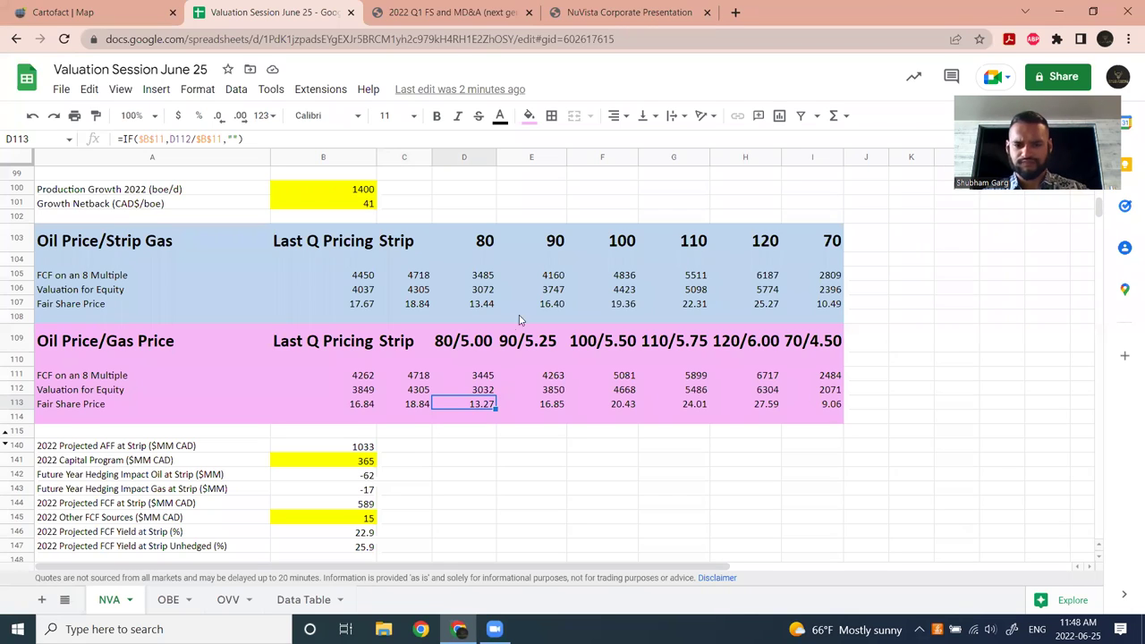
Examine the 2022 projected AFF, capital program, hedging impact and FCF yield rows below the Oil Price/Gas Price table.
scroll(711, 433, "down", 3)
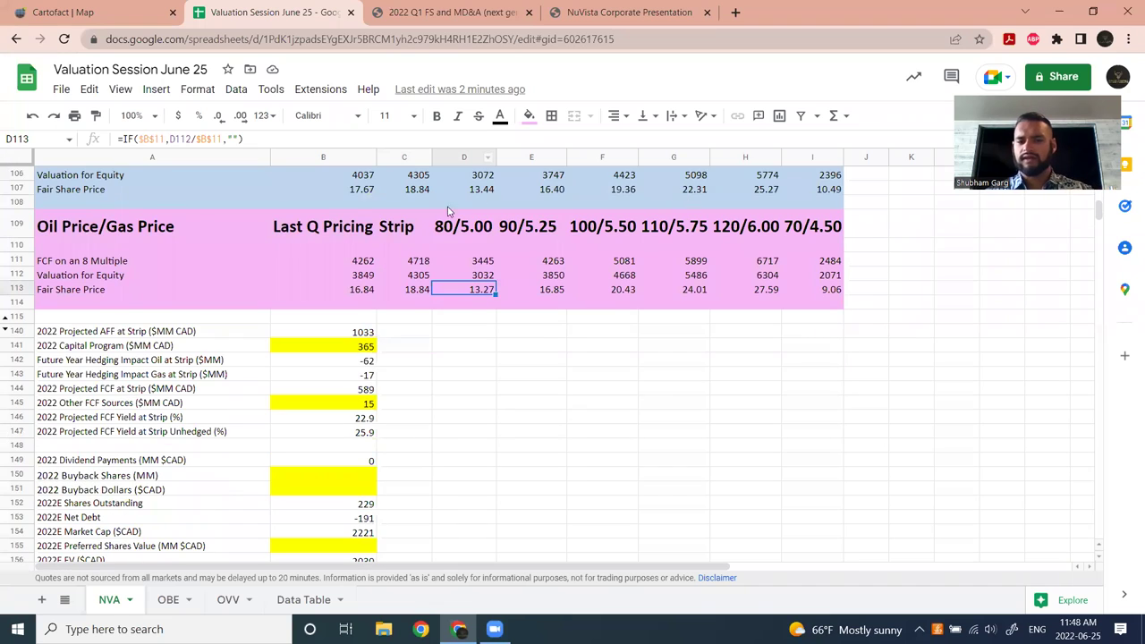
scroll(609, 308, "up", 2)
scroll(376, 400, "down", 2)
left_click(328, 358)
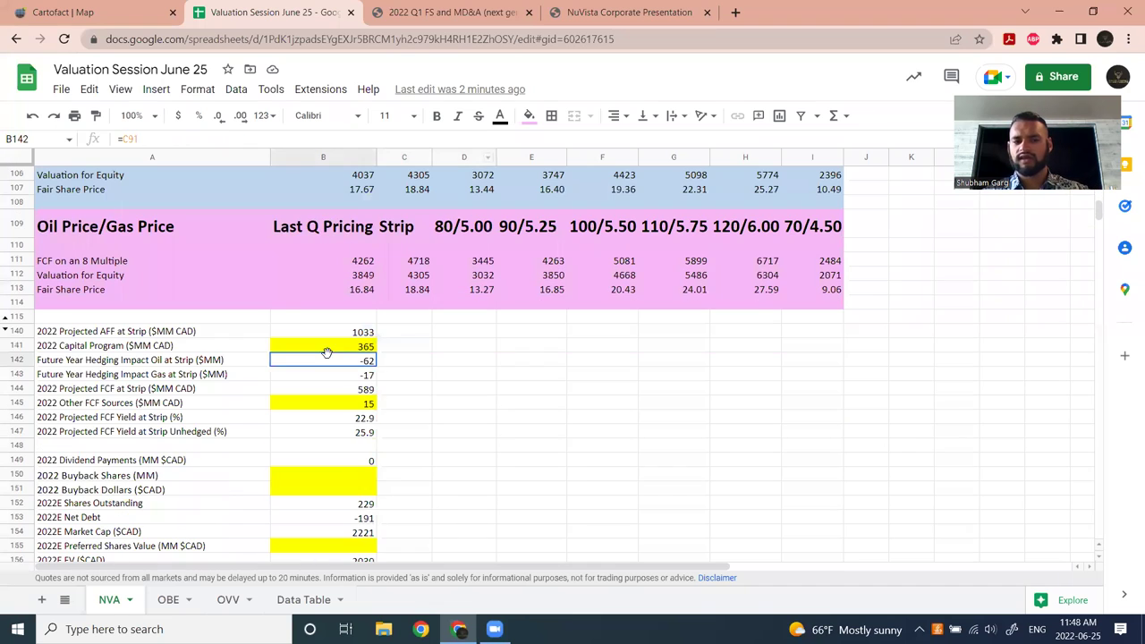
scroll(384, 452, "down", 3)
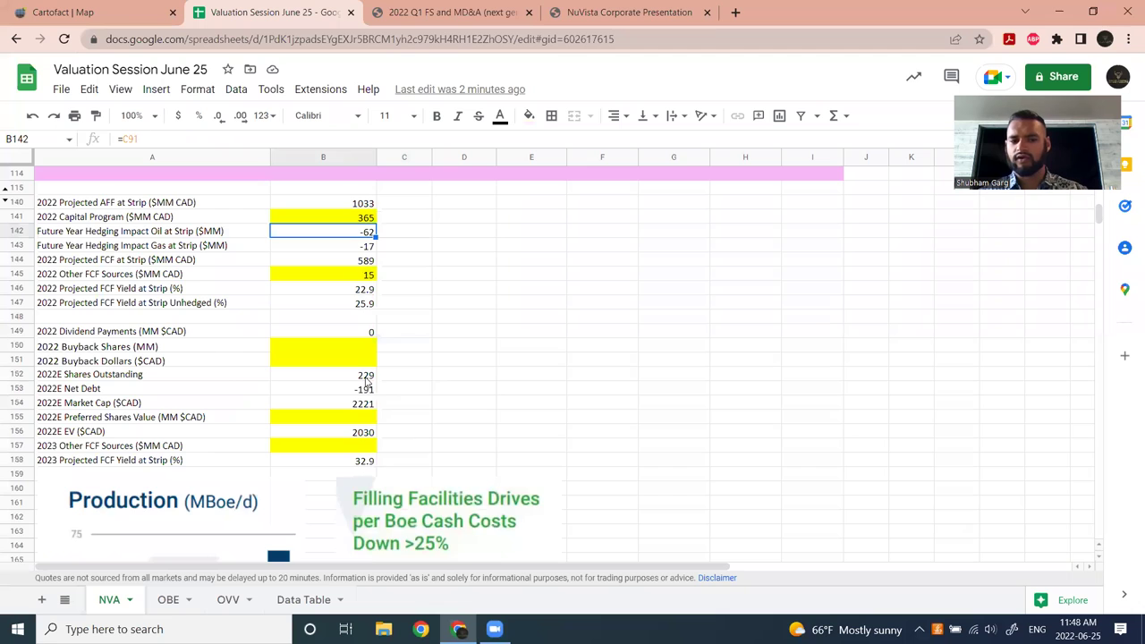
scroll(367, 383, "up", 3)
scroll(368, 445, "down", 3)
scroll(391, 391, "up", 3)
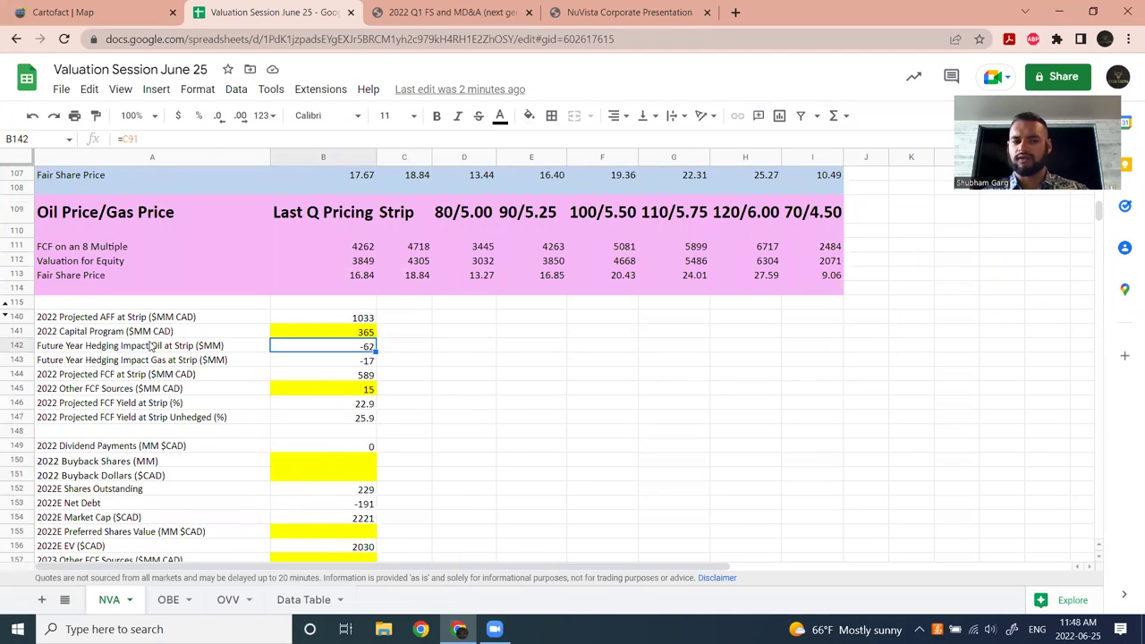
scroll(361, 346, "down", 1)
scroll(373, 340, "up", 1)
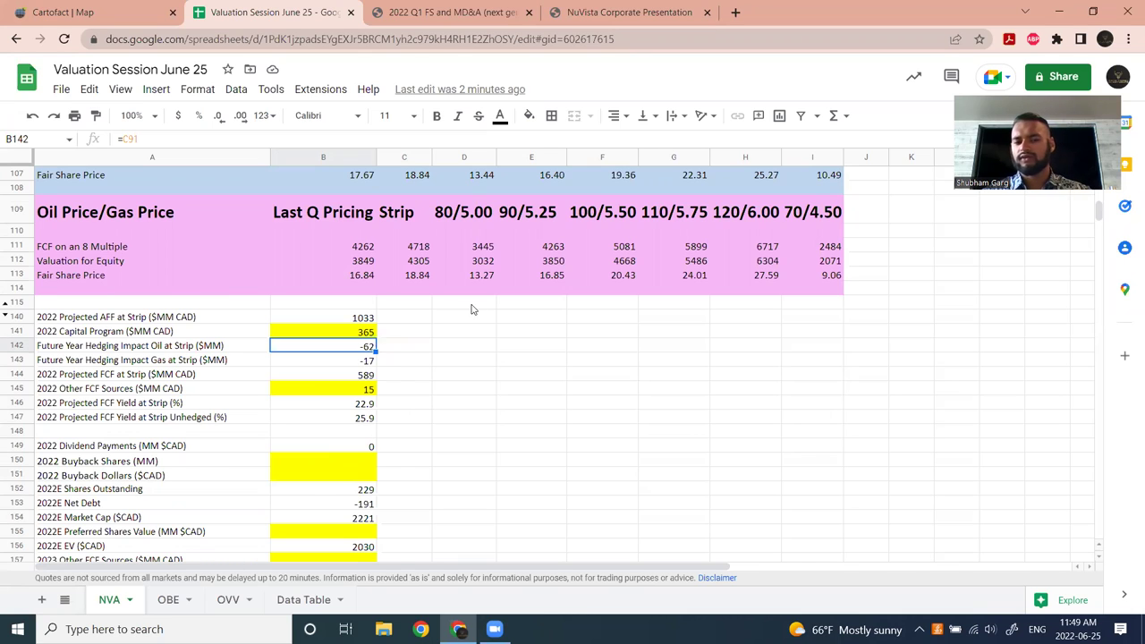
scroll(385, 337, "down", 2)
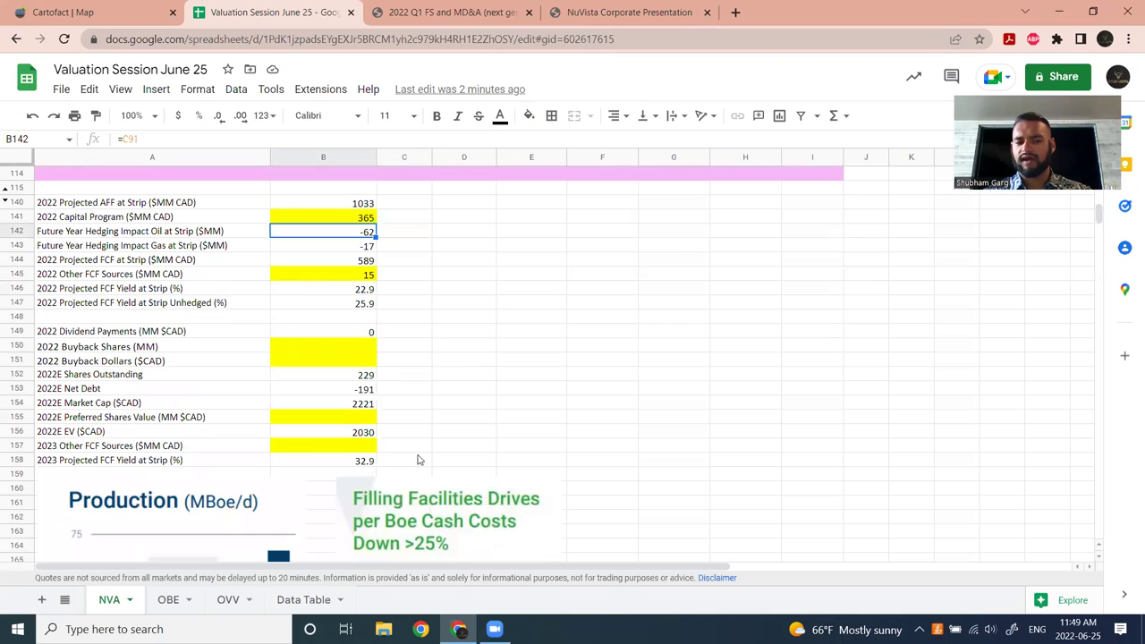
Inspect the formulas behind 2023 Projected FCF Yield at Strip and 2022E Net Debt on the NVA sheet.
left_click(364, 462)
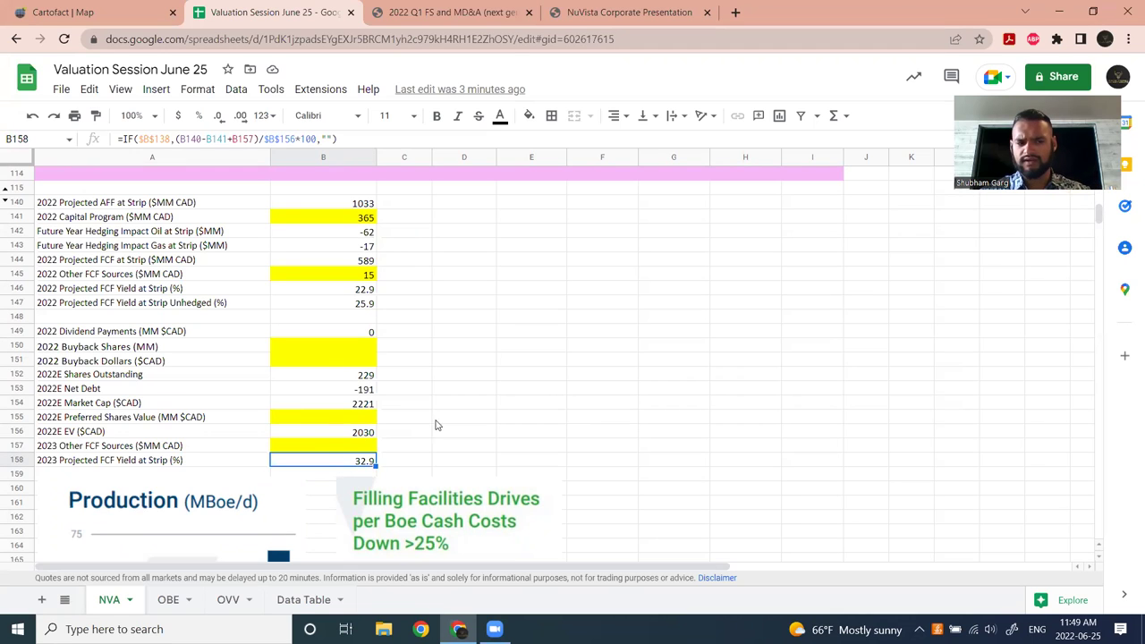
left_click(88, 389)
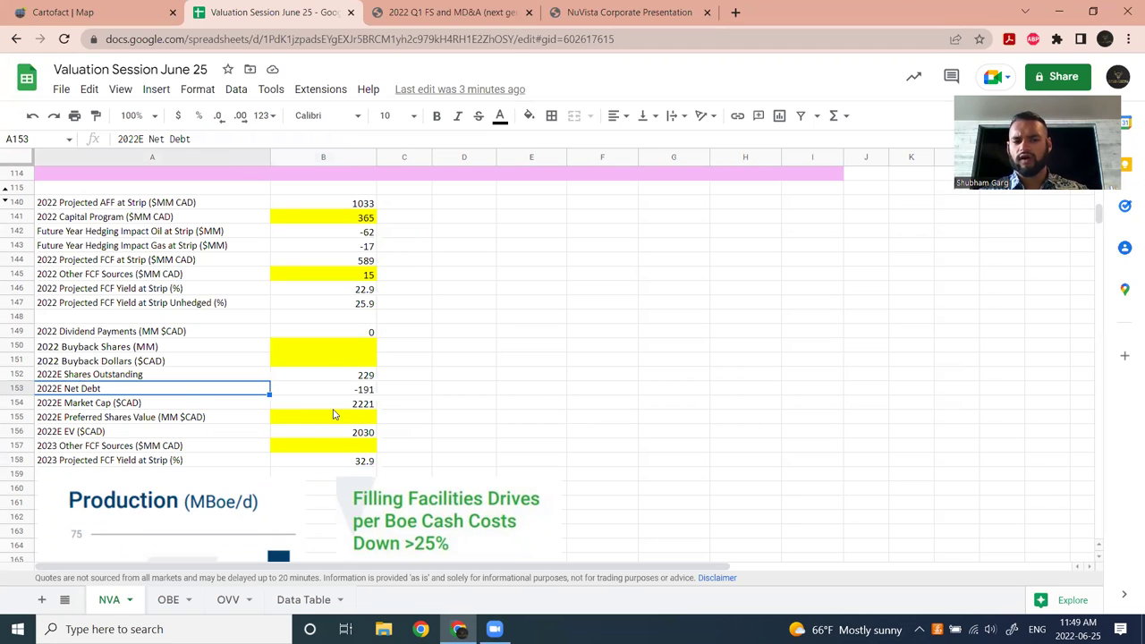
left_click(354, 392)
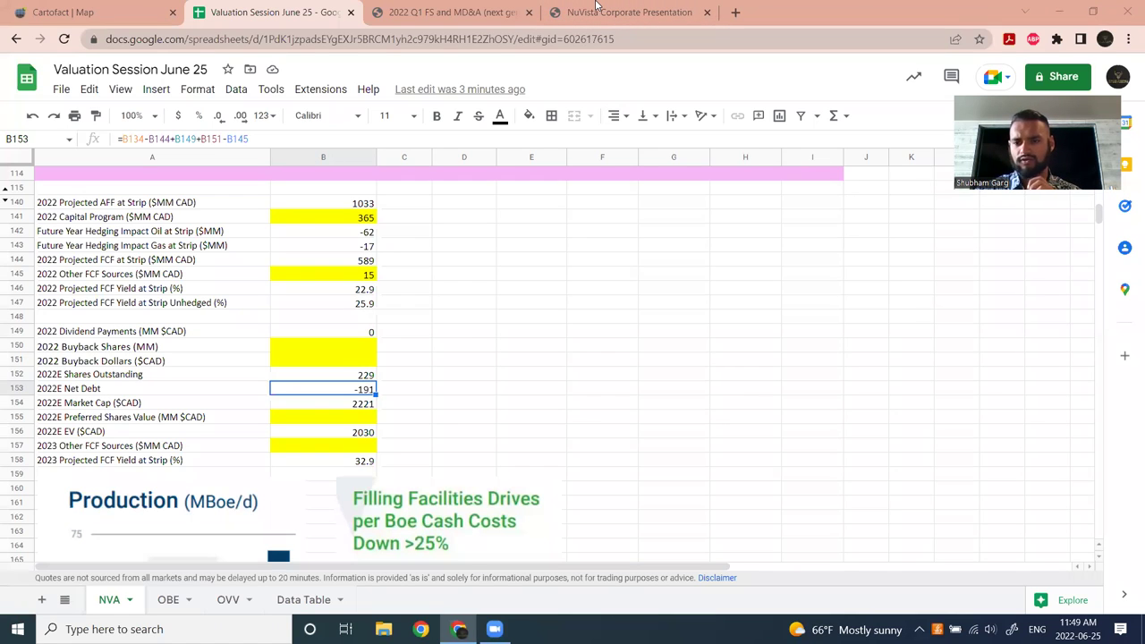
scroll(425, 404, "down", 3)
scroll(440, 345, "up", 5)
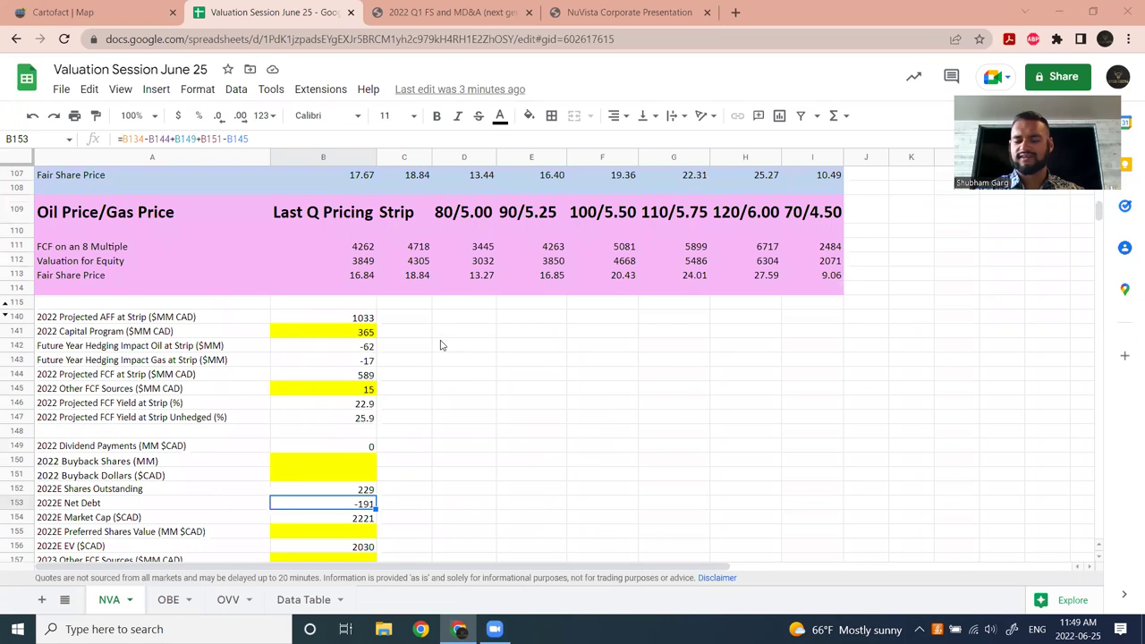
Review the Production (MBoe/d) chart and the snippets on filling existing infrastructure and lowering per-boe cash costs.
scroll(440, 346, "down", 2)
scroll(440, 345, "down", 5)
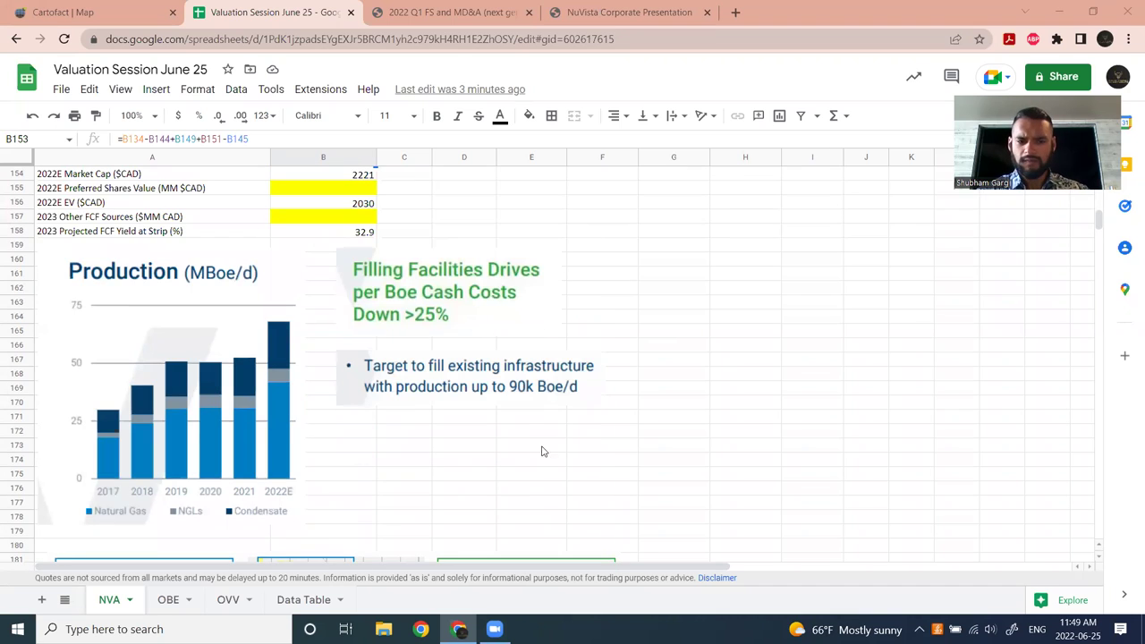
left_click(453, 399)
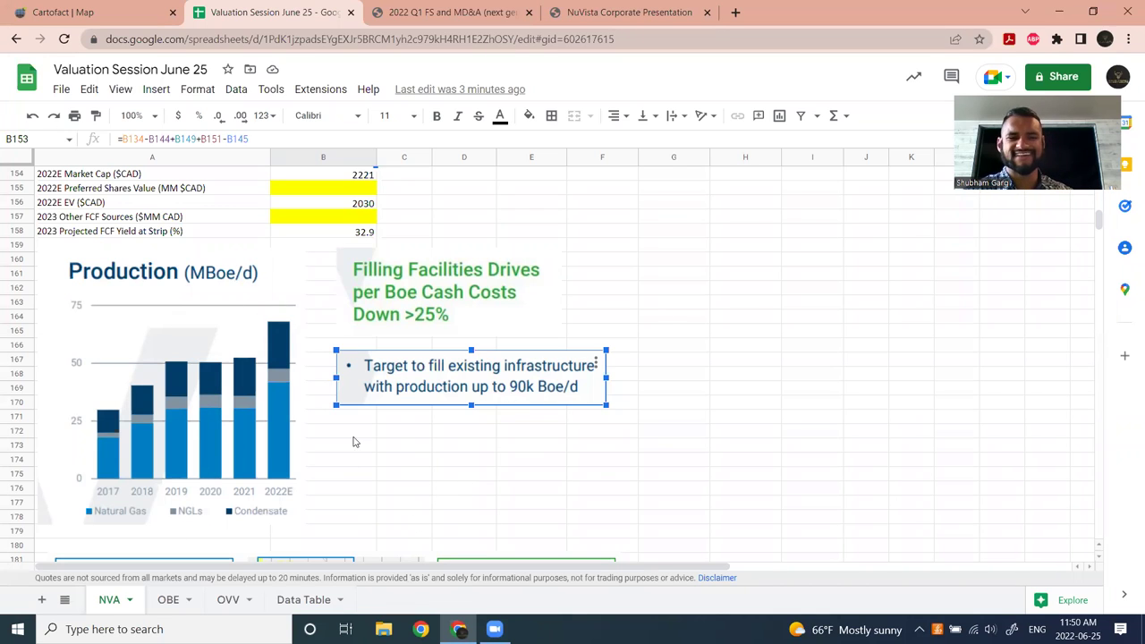
scroll(296, 369, "down", 1)
scroll(295, 370, "up", 1)
left_click(302, 372)
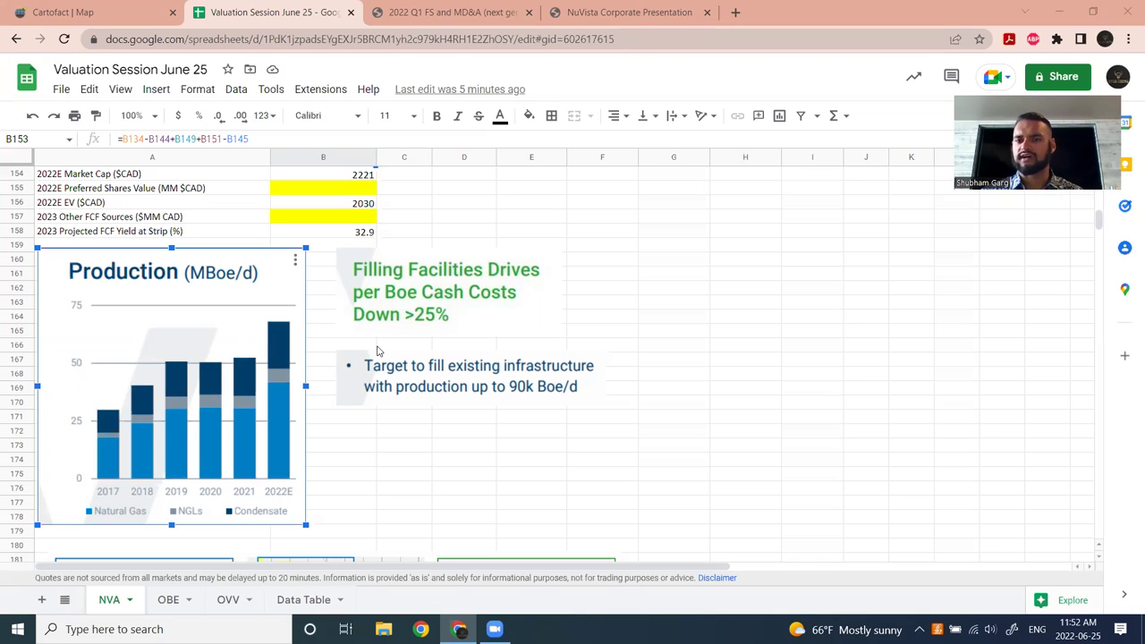
left_click(444, 298)
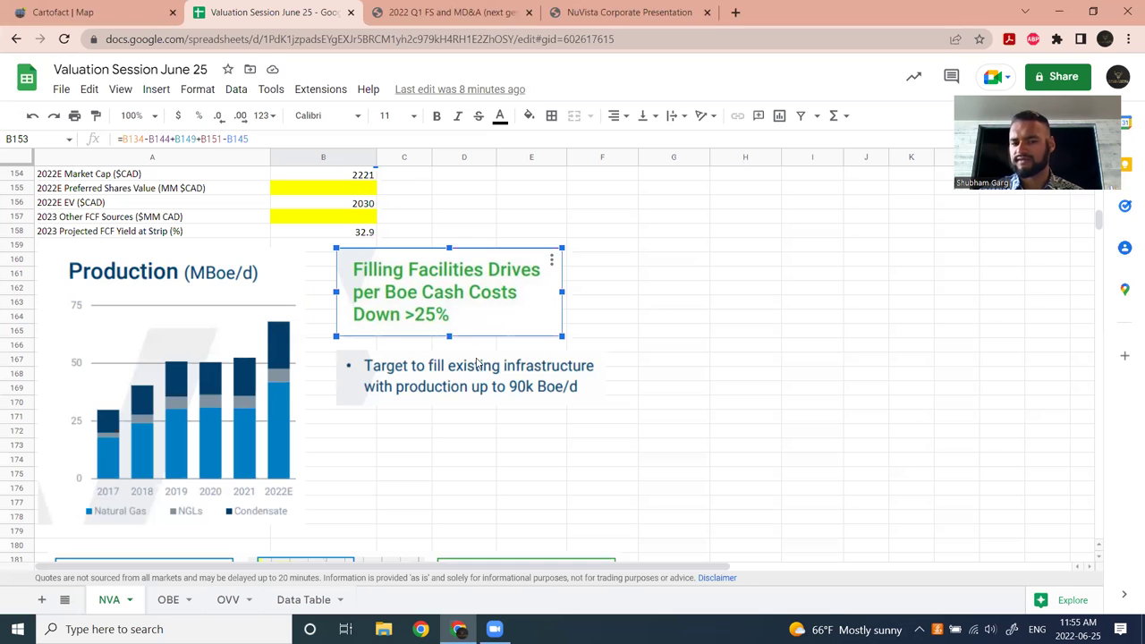
scroll(477, 363, "down", 4)
scroll(505, 374, "up", 5)
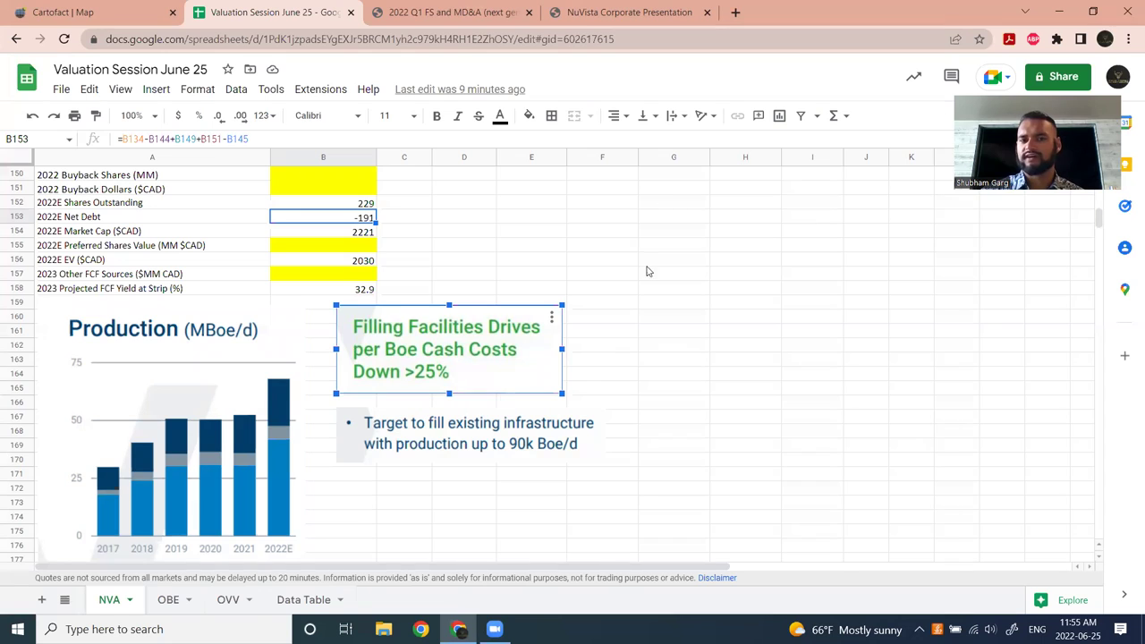
key("Escape")
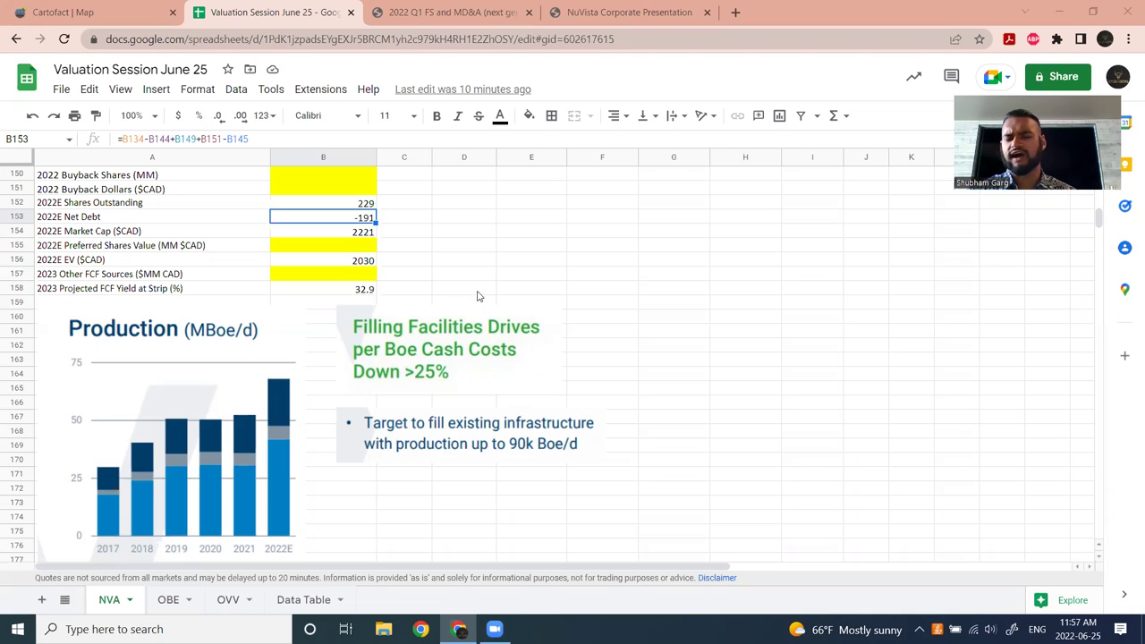
scroll(533, 272, "down", 3)
scroll(537, 270, "up", 3)
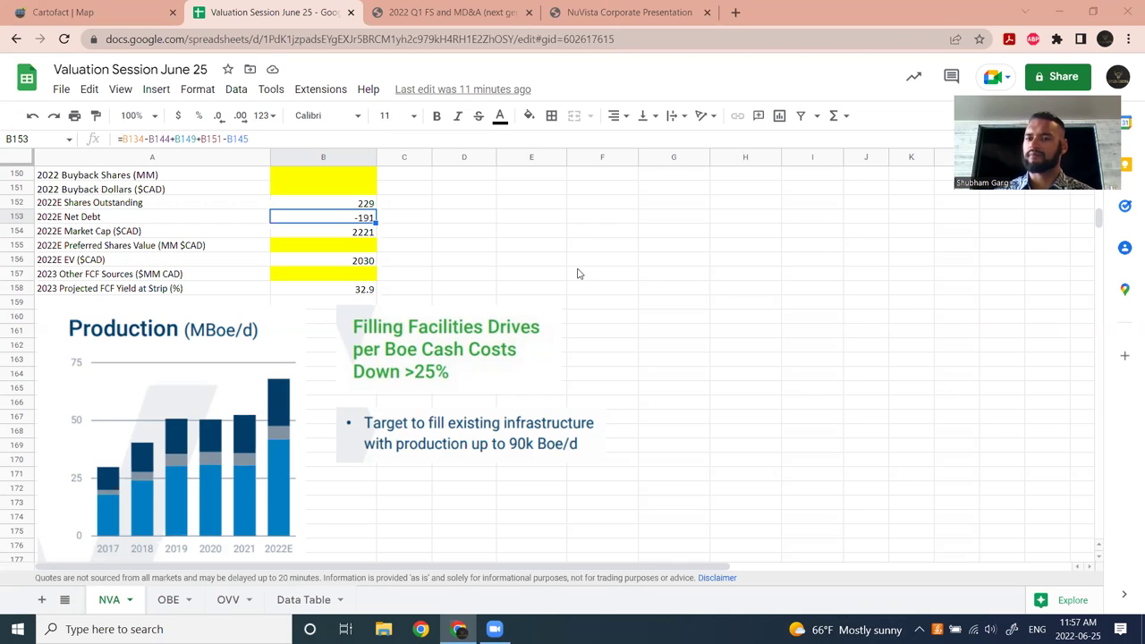
Examine the Pipestone and Wapiti asset image, including the well location breakdowns and the Montney inventory and acreage.
scroll(578, 274, "down", 8)
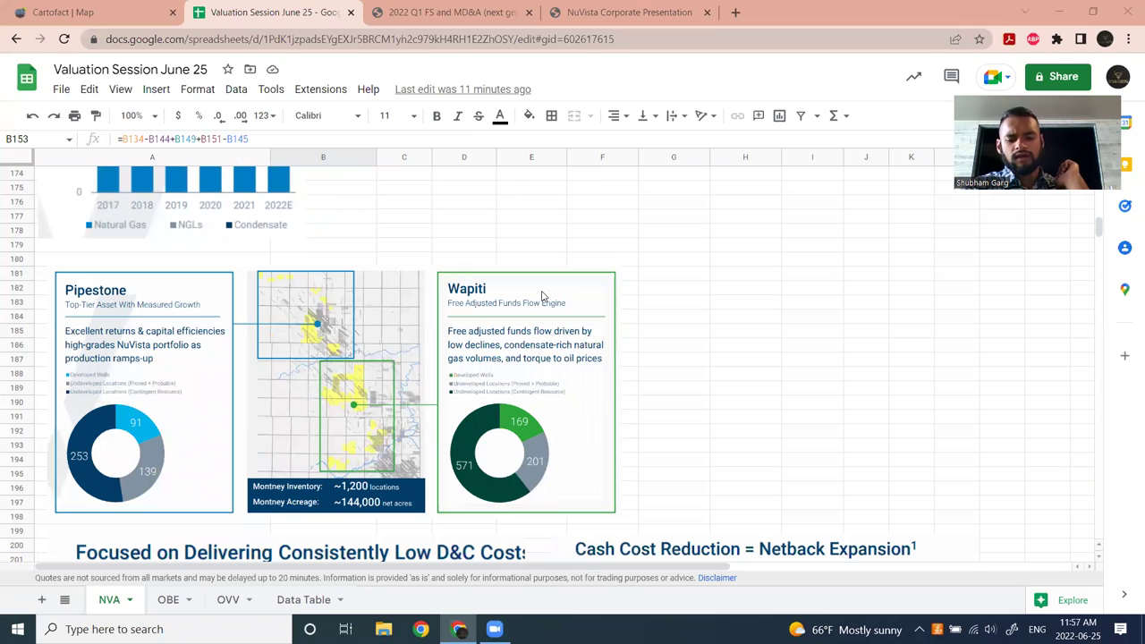
scroll(540, 299, "up", 2)
scroll(537, 297, "down", 2)
scroll(253, 315, "down", 1)
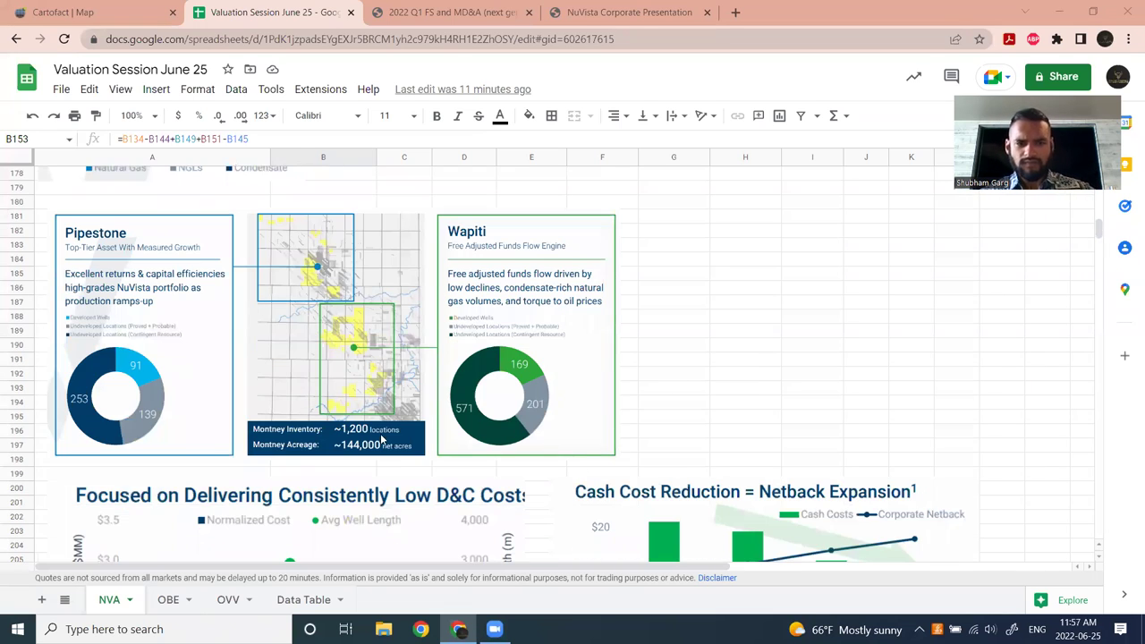
left_click(101, 264)
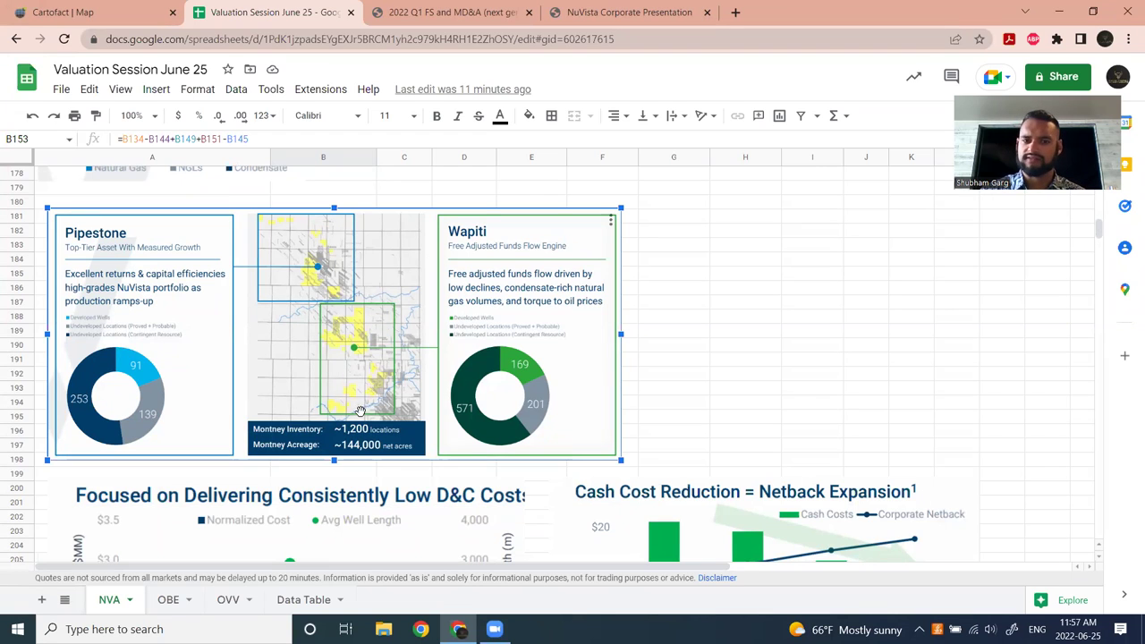
scroll(324, 289, "up", 3)
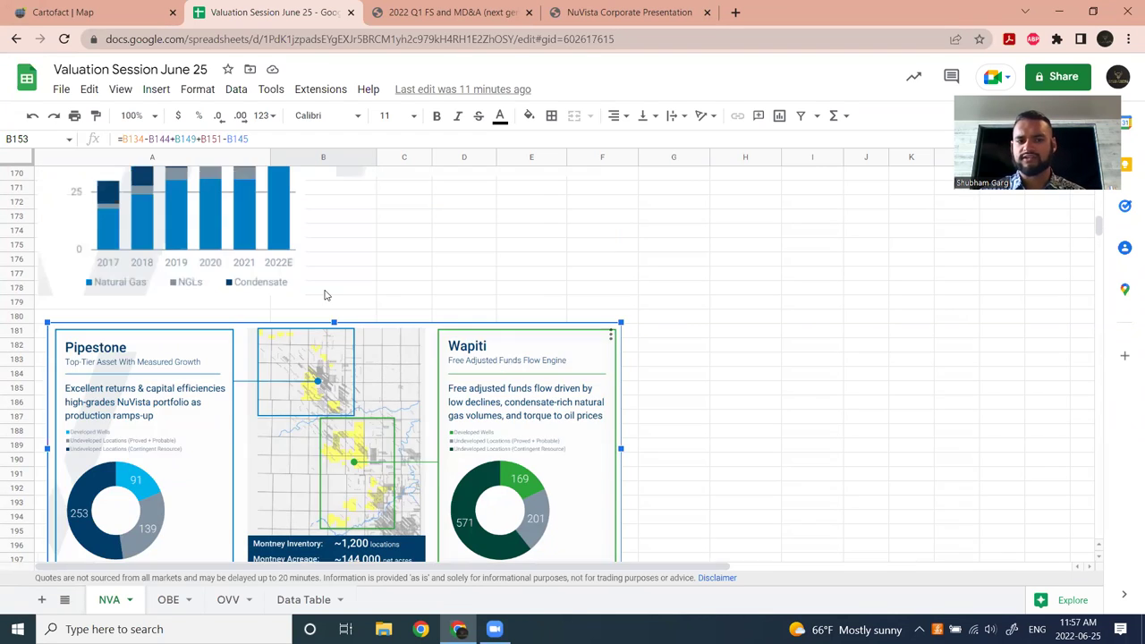
scroll(325, 296, "down", 3)
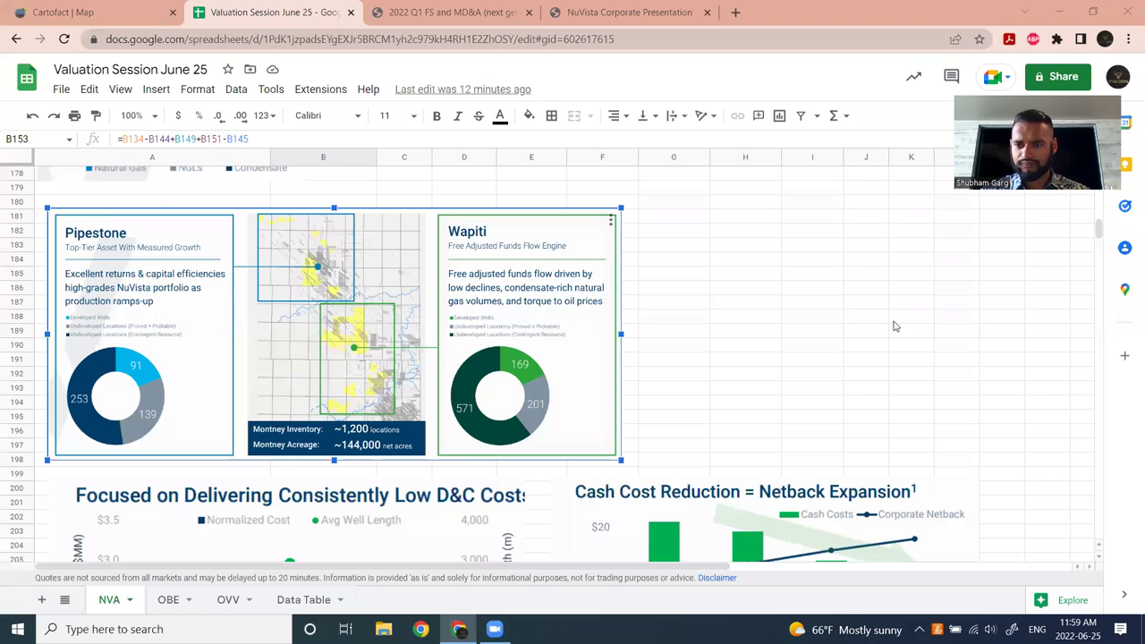
Review the D&C cost chart and the Cash Cost Reduction = Netback Expansion chart.
scroll(622, 375, "down", 5)
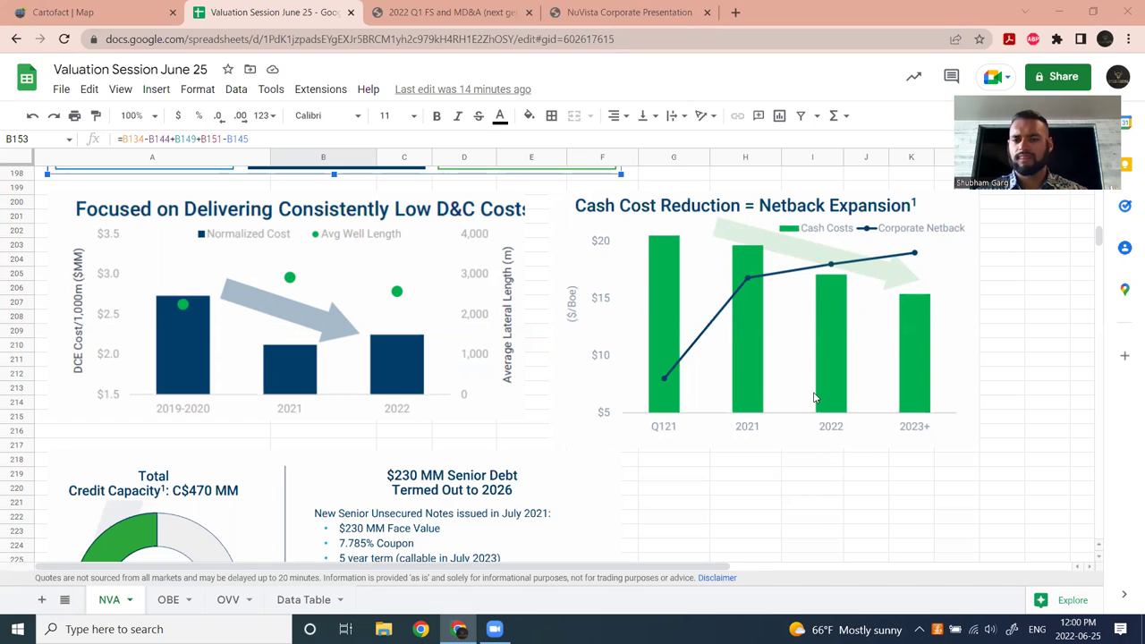
scroll(760, 448, "up", 1)
scroll(797, 443, "down", 1)
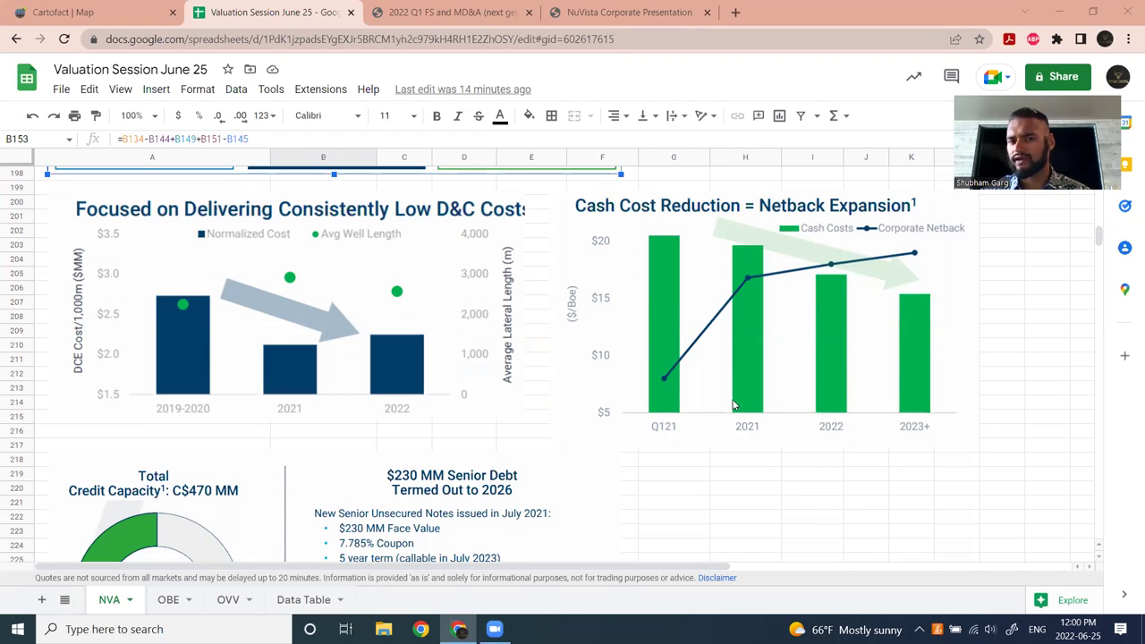
Try 90 ($MM CAD) as the 2022 Other FCF Sources value and undo the change.
scroll(742, 397, "up", 3)
scroll(742, 397, "up", 6)
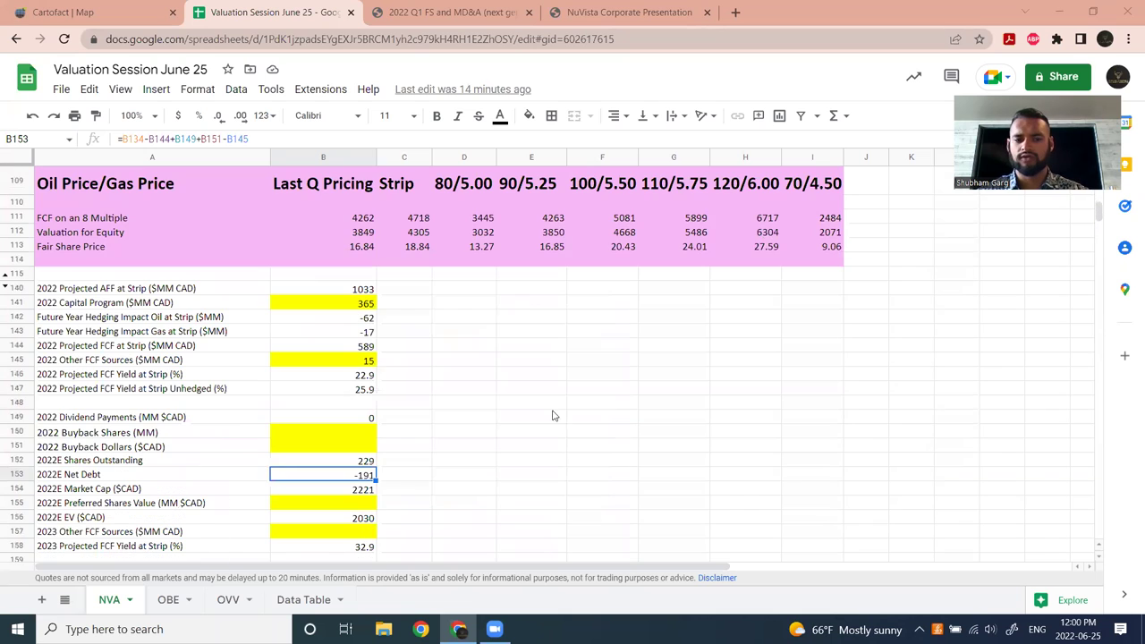
left_click(286, 359)
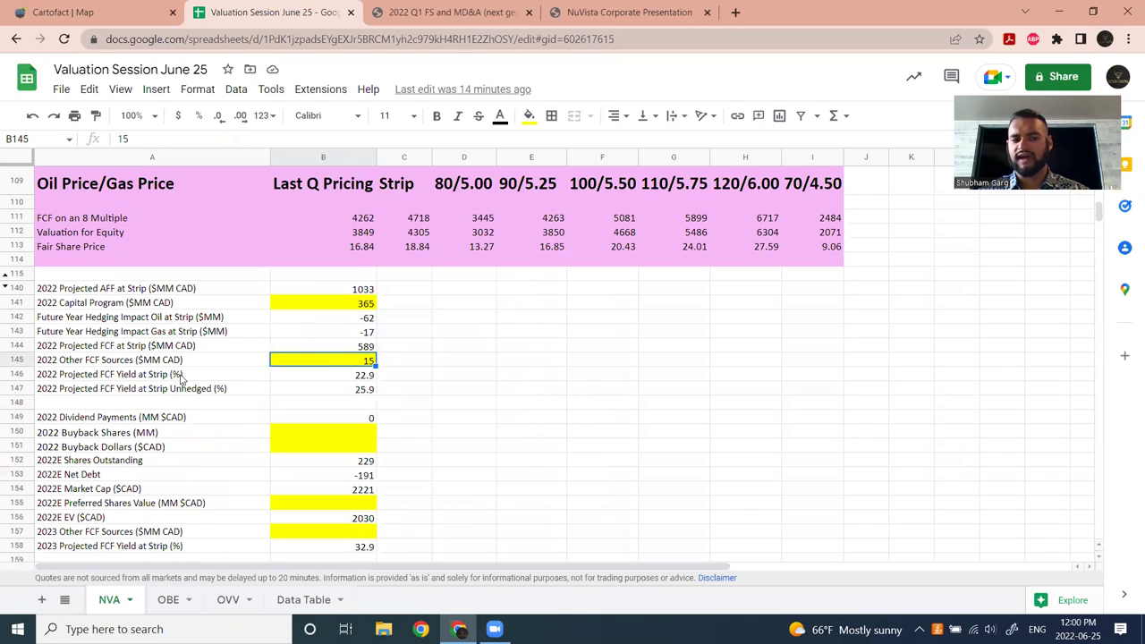
type("90")
key("Return")
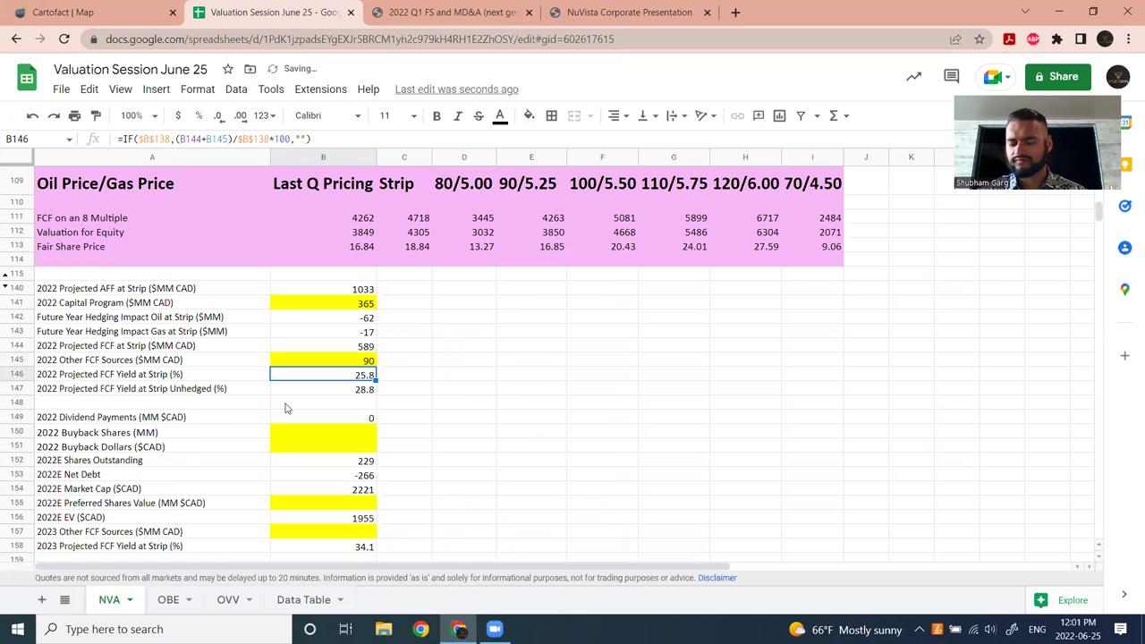
key("ctrl+z")
Examine the Total Credit Capacity chart and the senior unsecured notes terms on the NVA sheet.
scroll(554, 362, "down", 13)
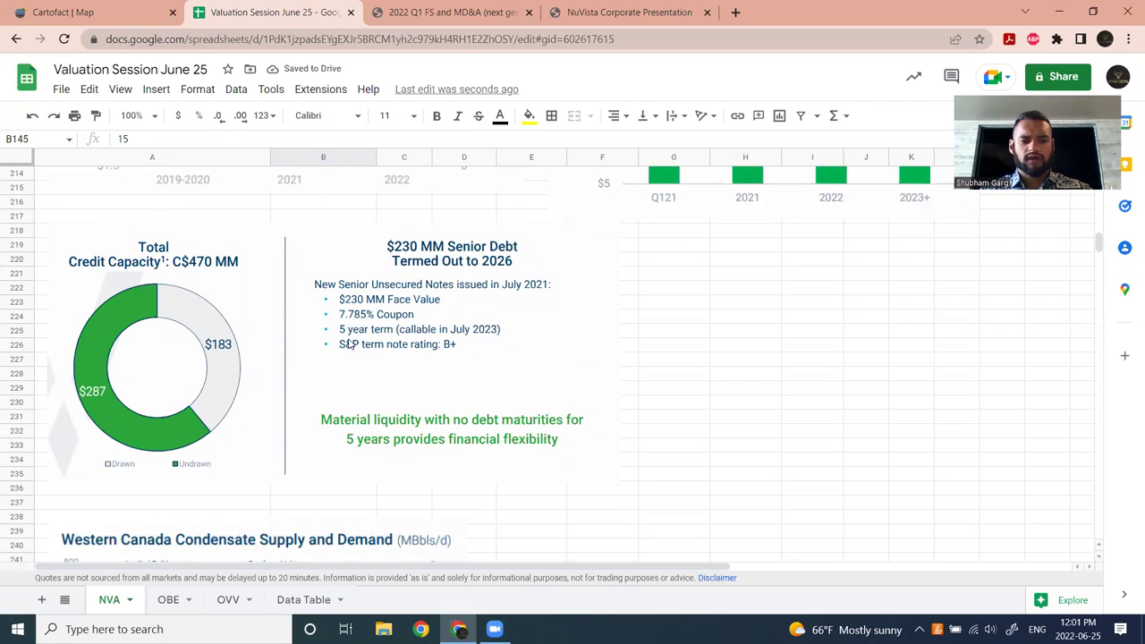
scroll(370, 379, "down", 5)
scroll(385, 376, "up", 5)
scroll(265, 310, "up", 2)
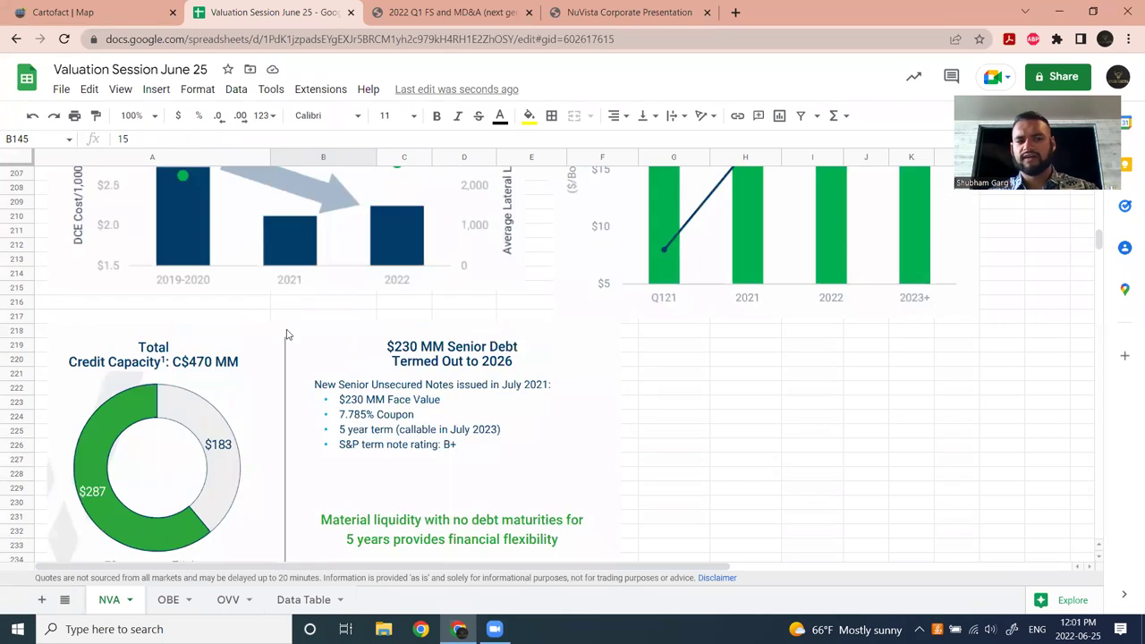
scroll(465, 434, "down", 1)
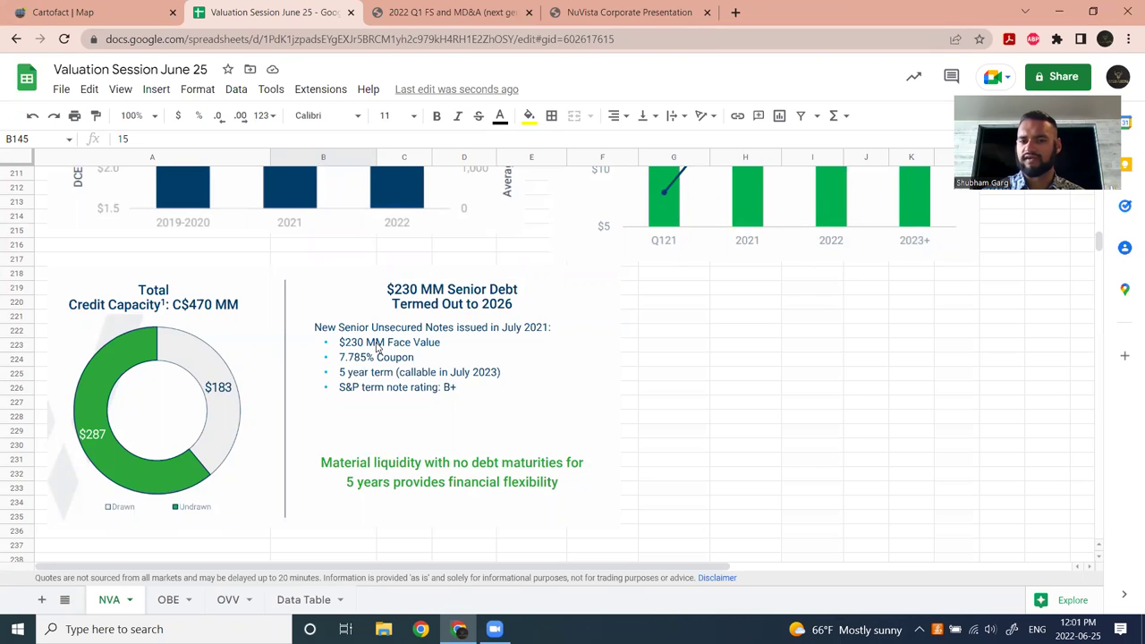
scroll(377, 349, "down", 2)
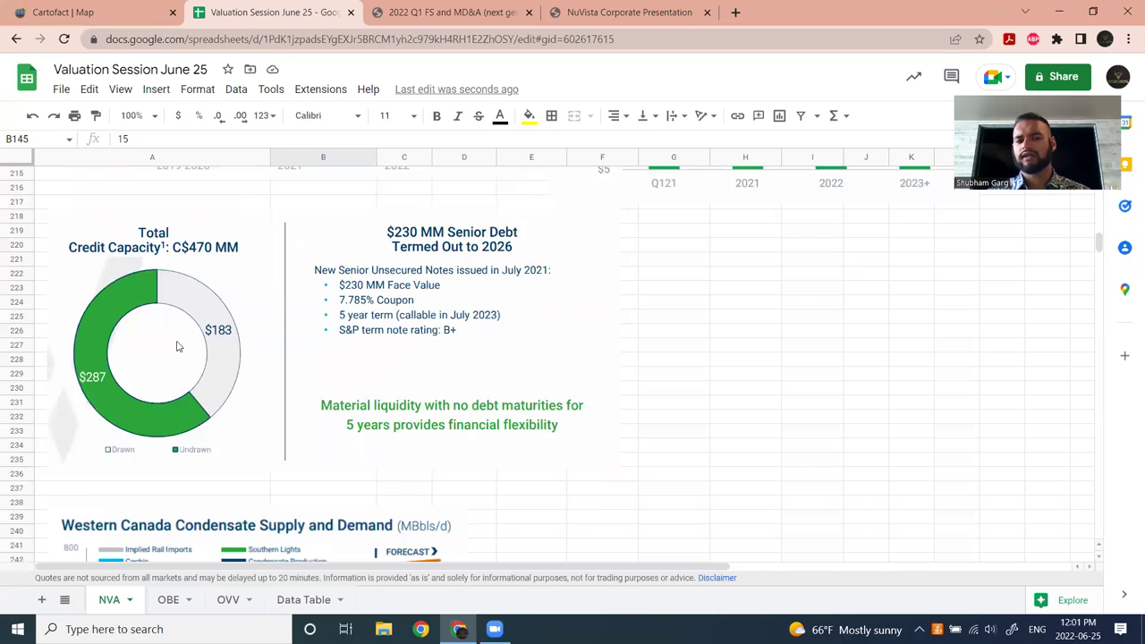
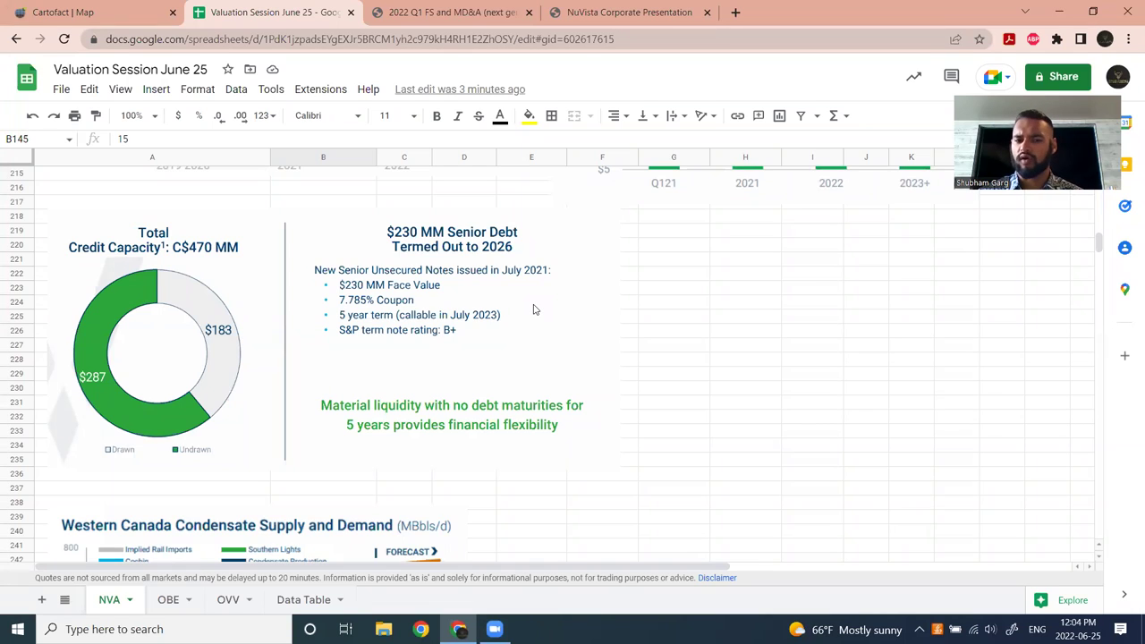
Examine the Western Canada Condensate Supply and Demand chart, including its forecast years.
scroll(533, 309, "down", 1)
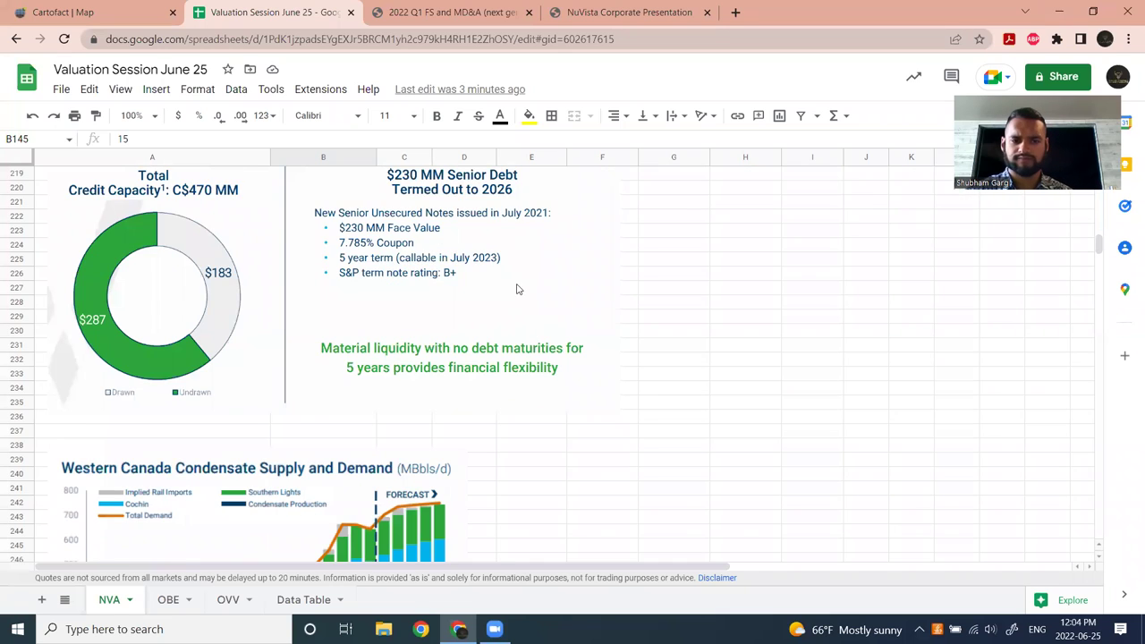
scroll(519, 283, "down", 4)
scroll(521, 277, "down", 1)
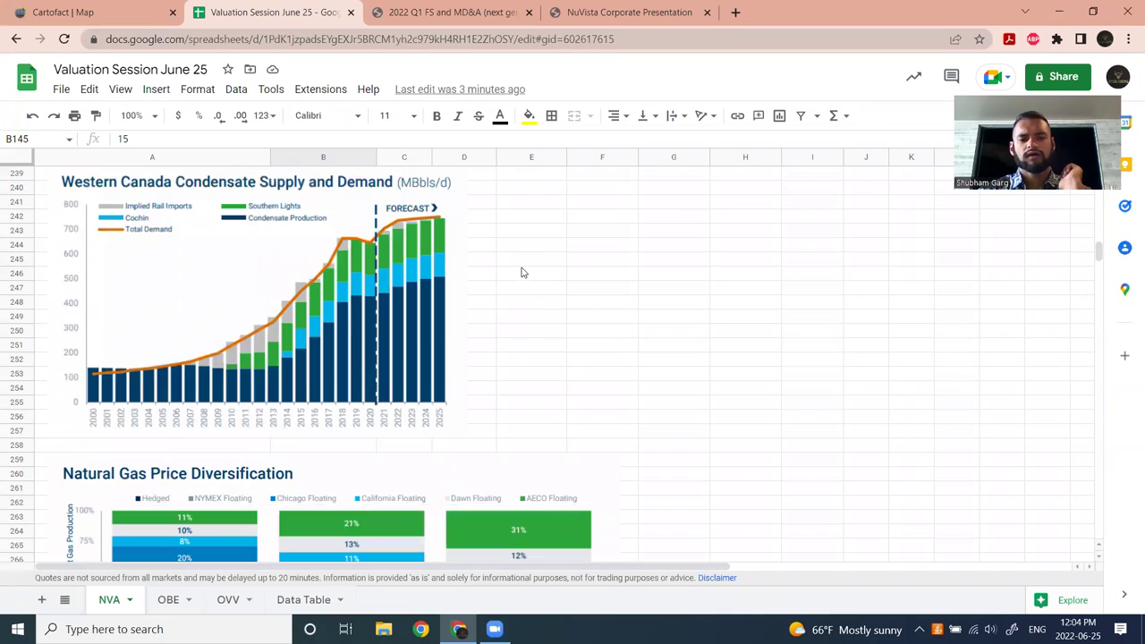
scroll(537, 282, "down", 1)
scroll(541, 317, "up", 3)
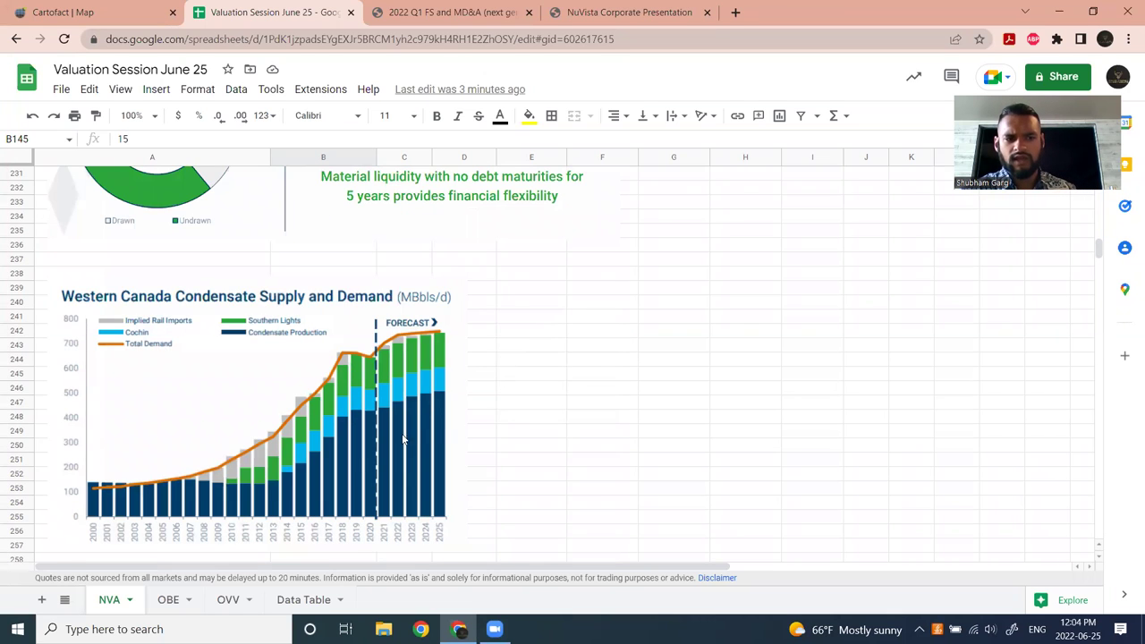
Return to the company inputs at the start of the NVA sheet and select the Light Oil Production value.
scroll(343, 315, "down", 1)
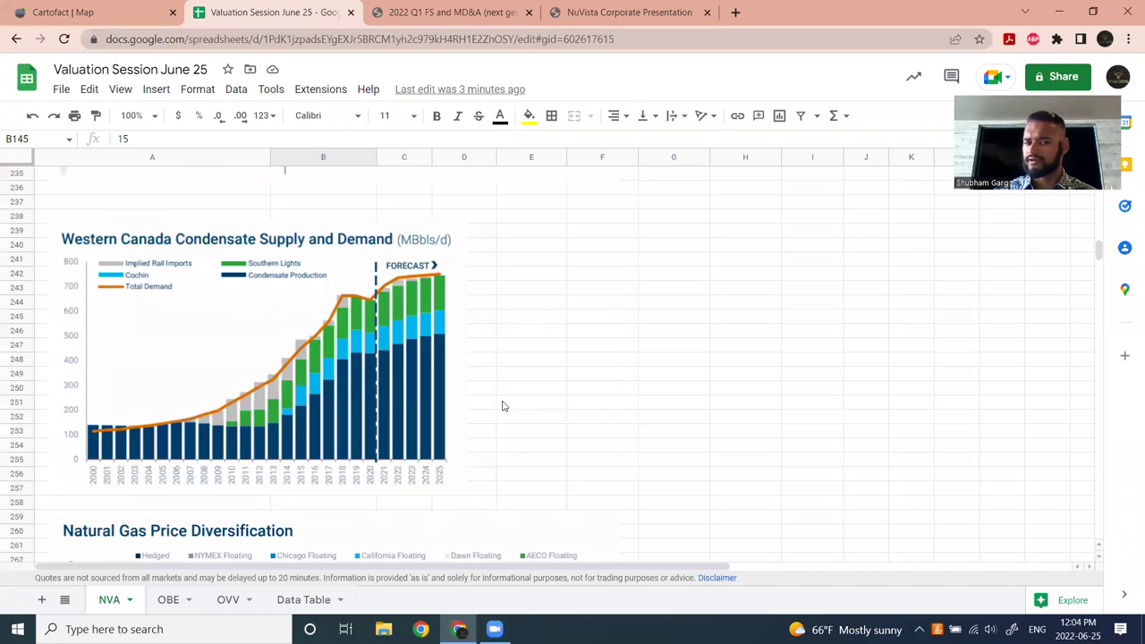
scroll(531, 379, "up", 20)
scroll(531, 380, "up", 20)
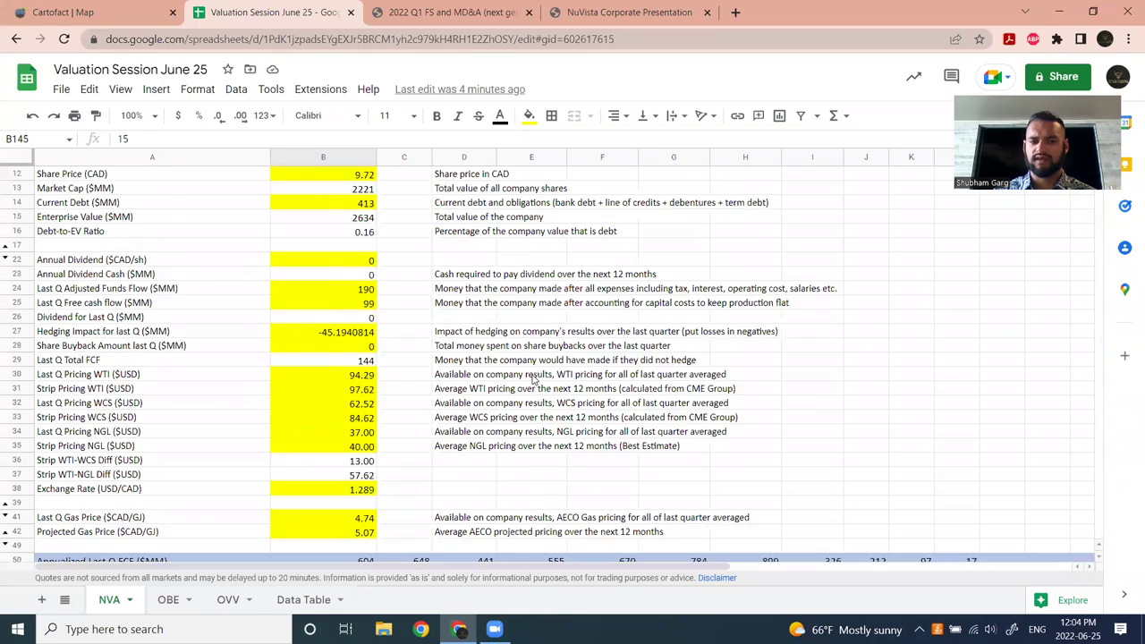
left_click(357, 264)
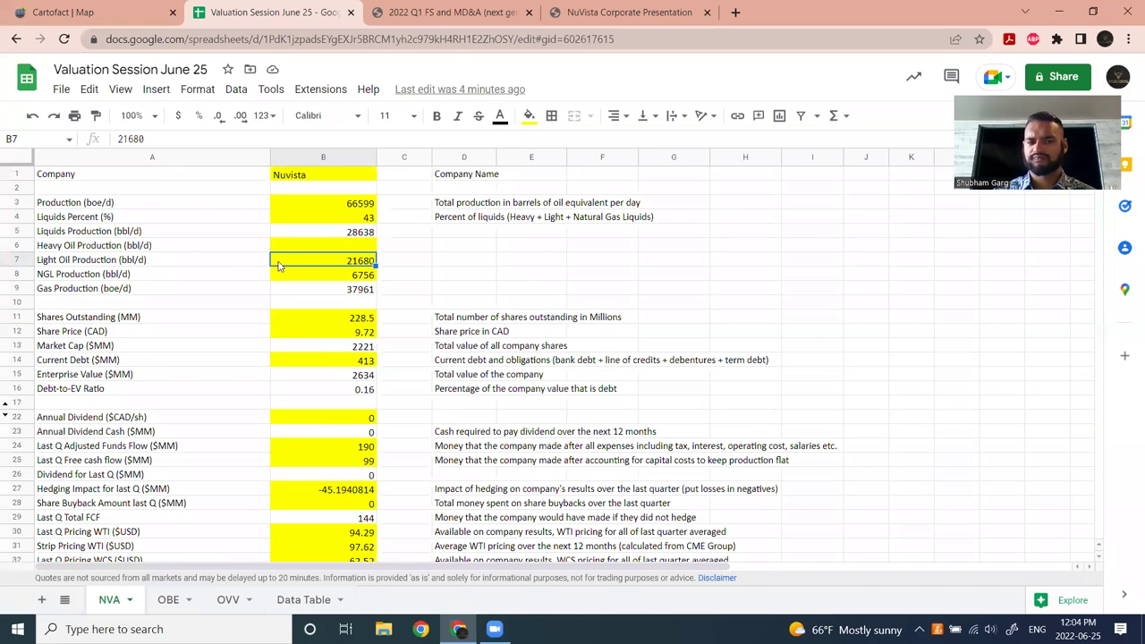
Examine the Natural Gas Price Diversification chart on the NVA sheet, covering 2022 Q2-Q4, 2023 and 2024.
scroll(490, 388, "down", 20)
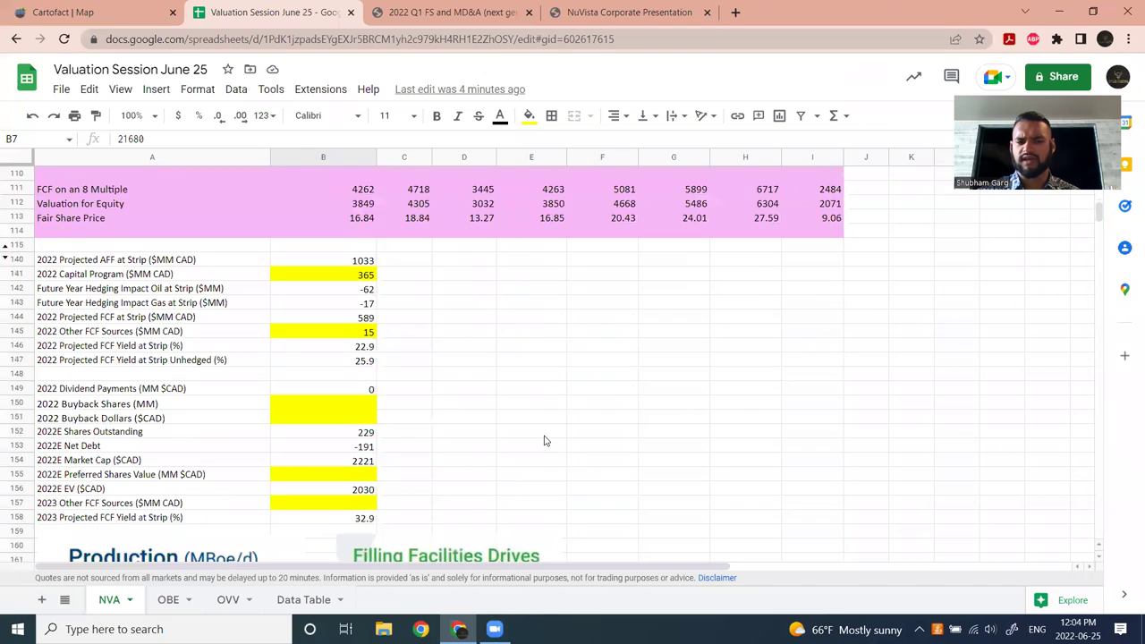
scroll(542, 435, "down", 10)
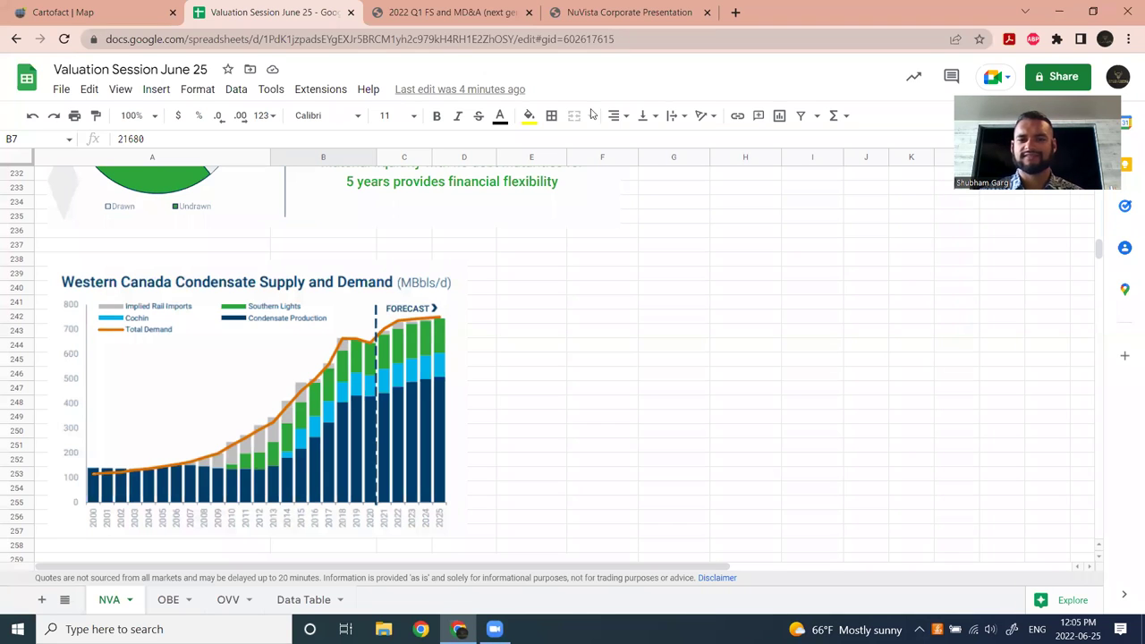
scroll(333, 432, "down", 4)
scroll(333, 432, "down", 4)
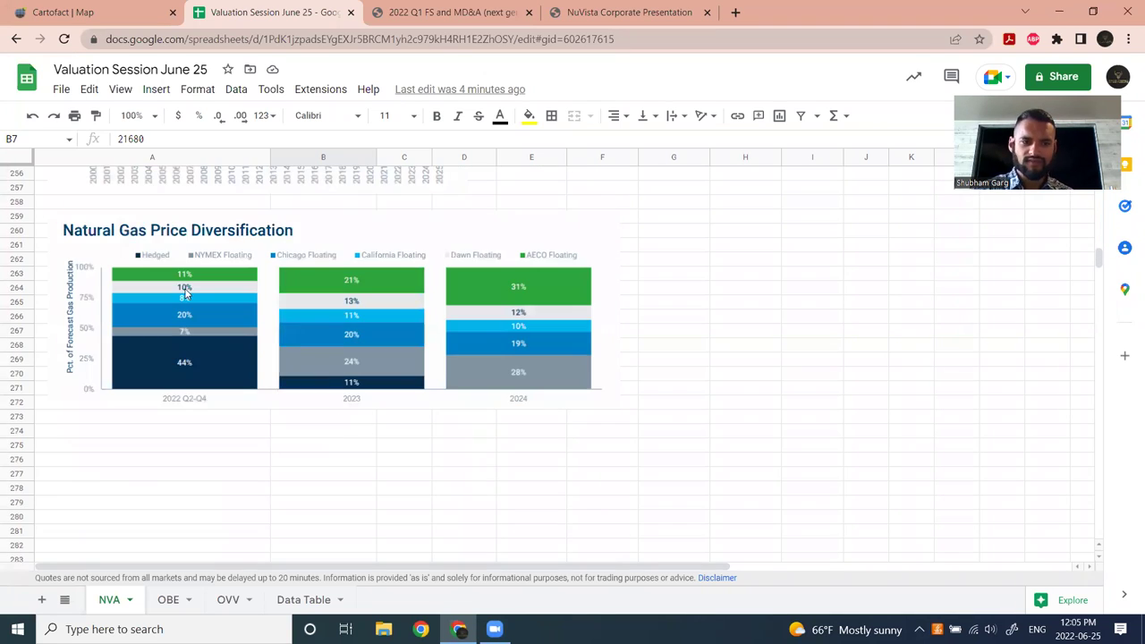
scroll(86, 253, "up", 1)
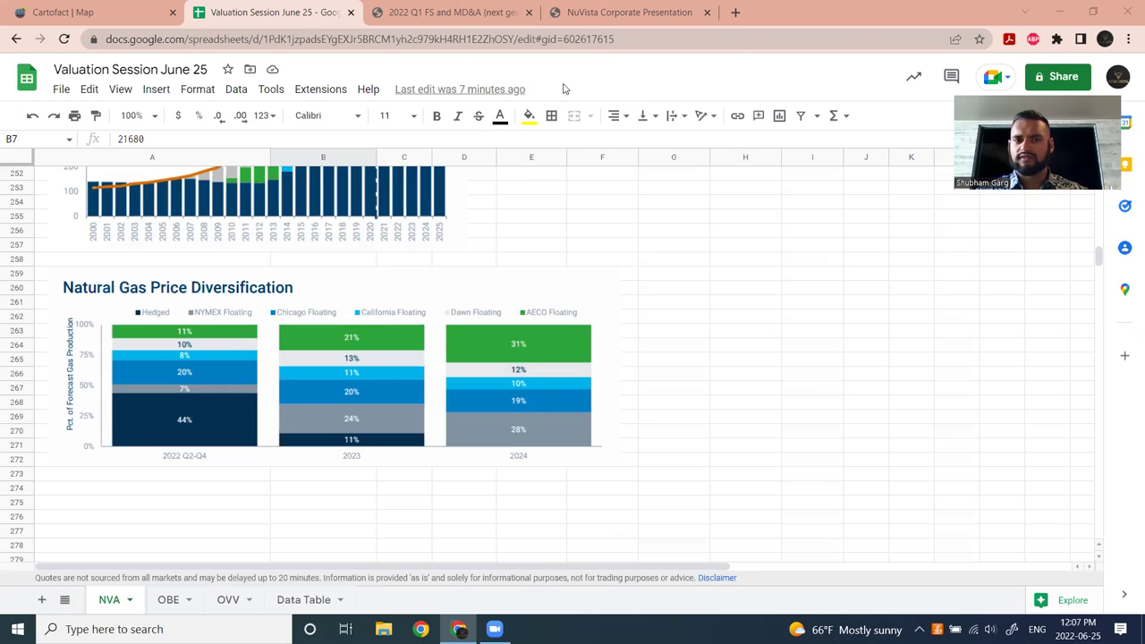
Open the NuVista corporate presentation at page 19, Market Diversification & Risk Management Program.
left_click(431, 9)
left_click(569, 9)
left_click_drag(1137, 134, 1129, 444)
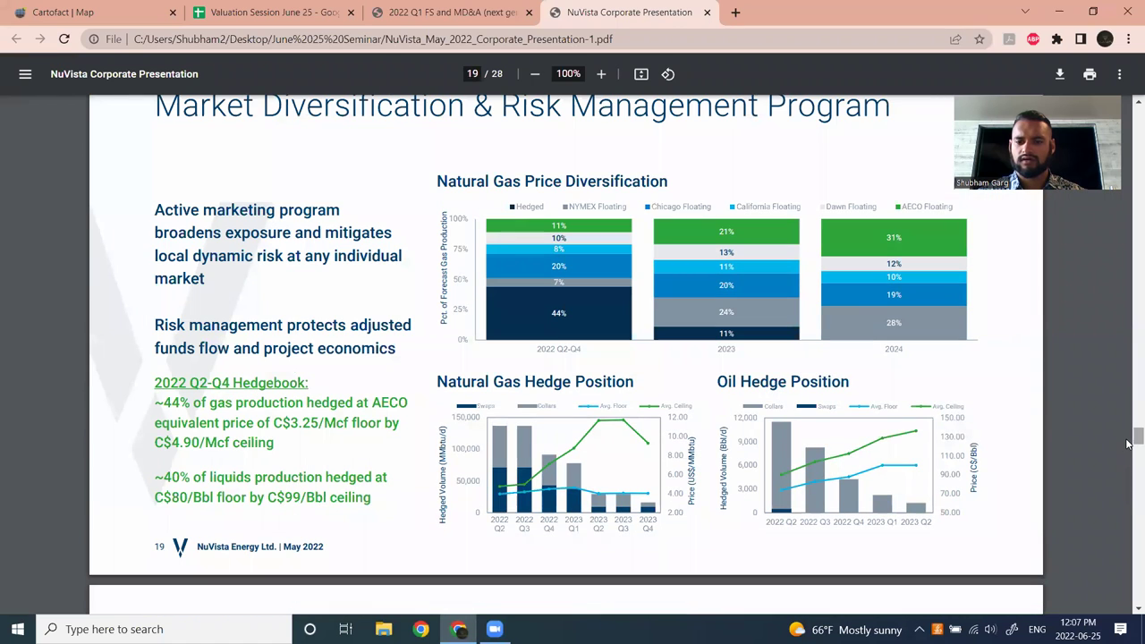
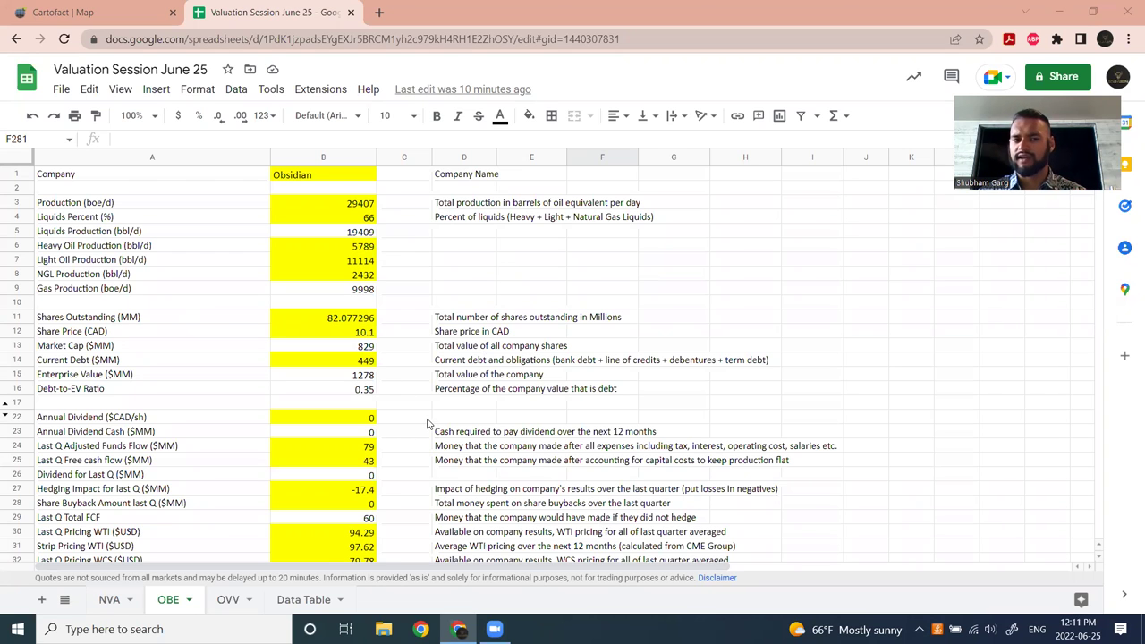
Look over Obsidian's production, debt, cash flow and pricing inputs and its fair share price tables on the OBE sheet.
scroll(427, 424, "down", 5)
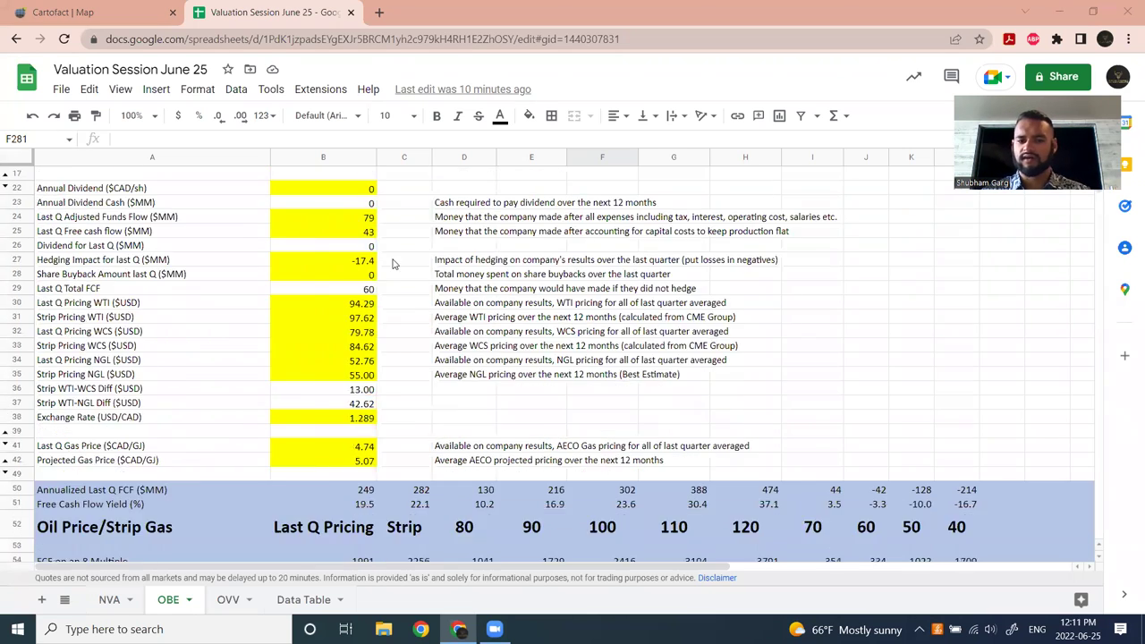
scroll(408, 233, "up", 5)
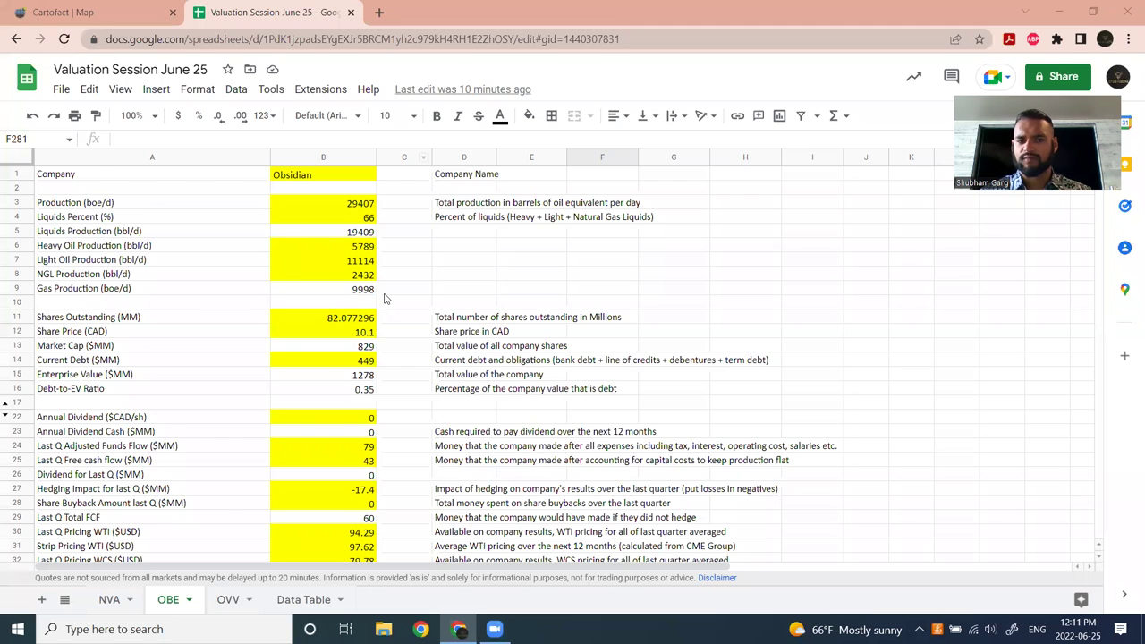
scroll(385, 300, "down", 4)
scroll(390, 289, "up", 3)
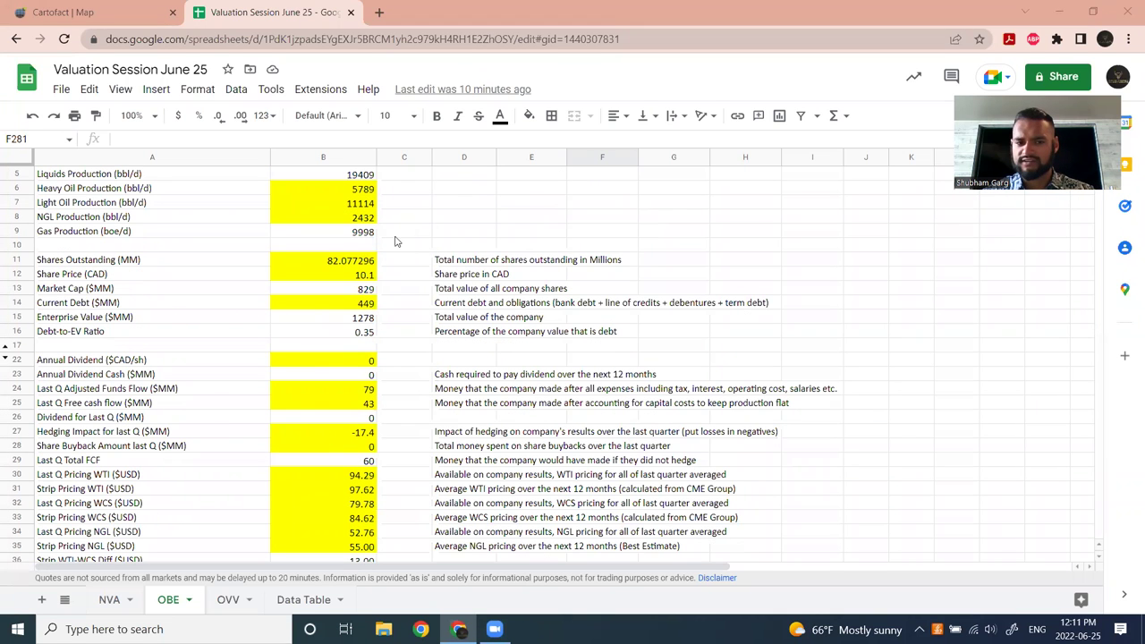
scroll(211, 319, "down", 3)
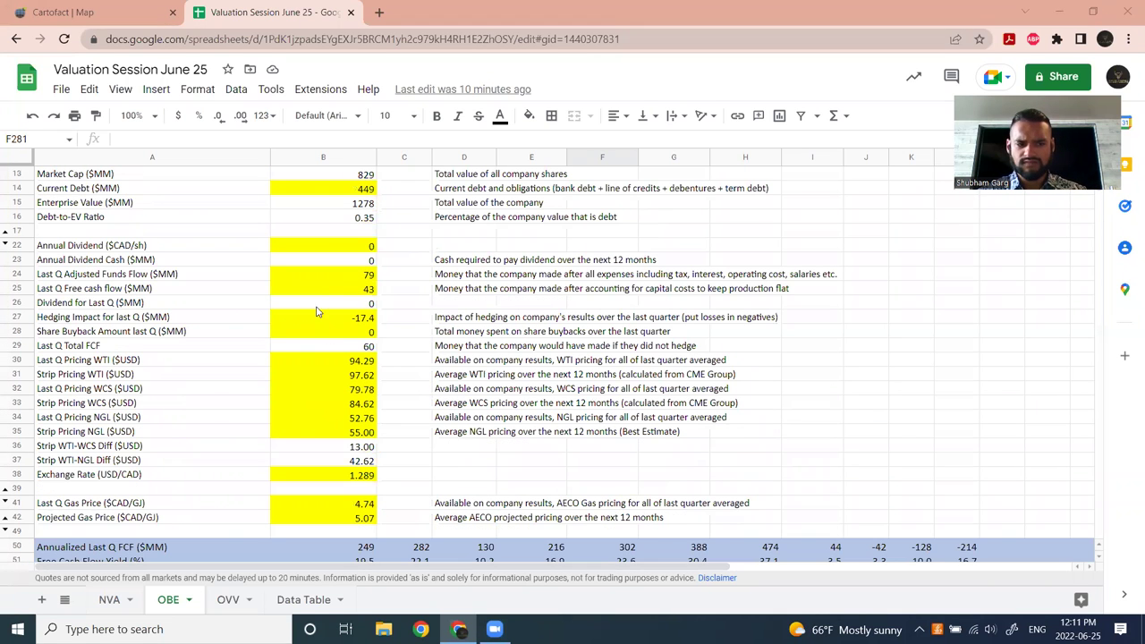
scroll(421, 387, "down", 6)
scroll(409, 391, "down", 5)
scroll(410, 390, "up", 5)
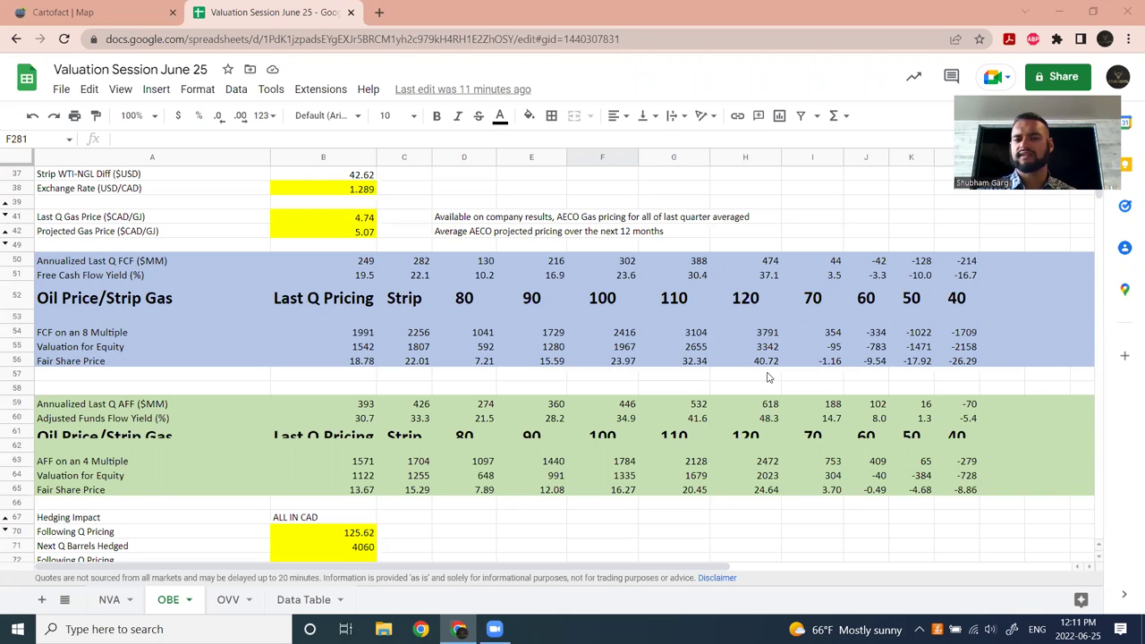
scroll(752, 367, "up", 10)
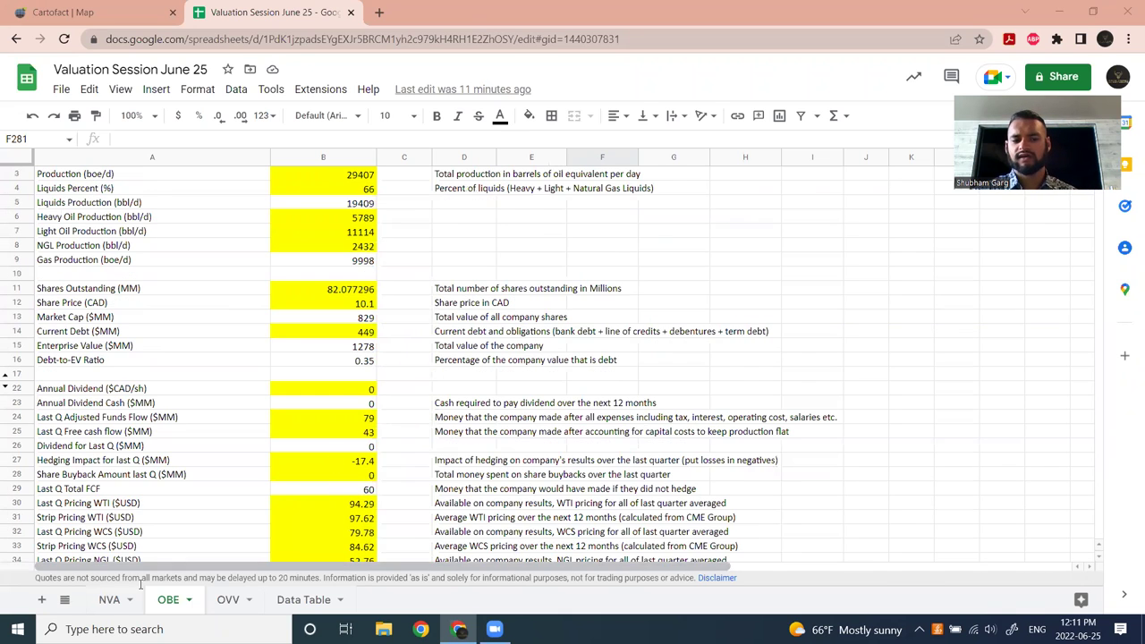
Check Nuvista's production and enterprise value figures on the NVA sheet for comparison, and return to the OBE sheet.
left_click(134, 598)
scroll(340, 296, "up", 15)
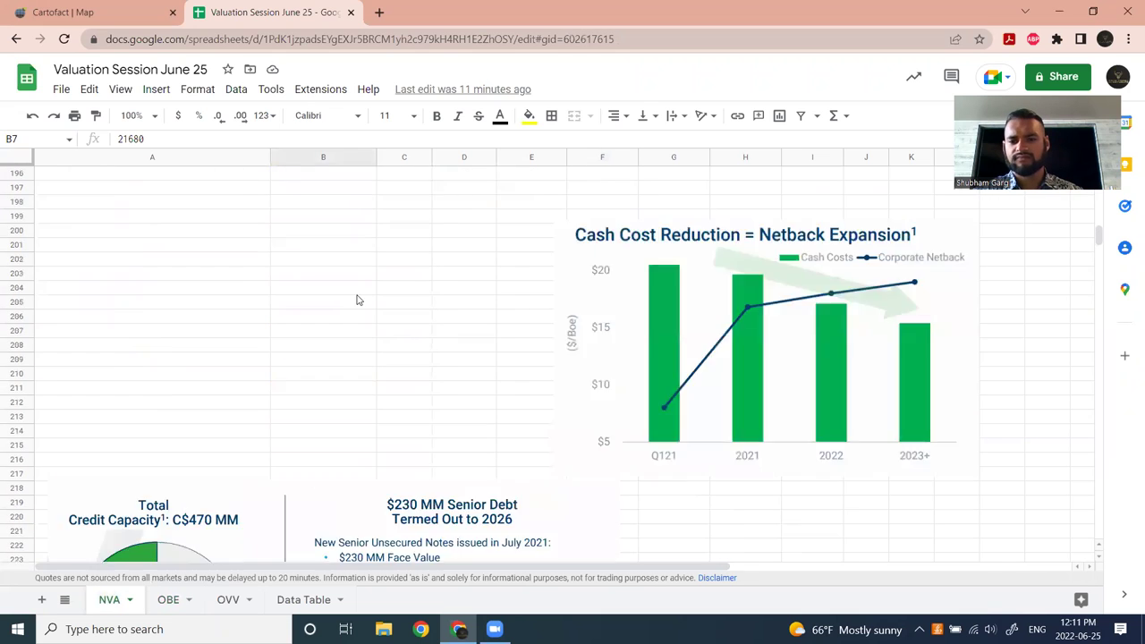
scroll(358, 300, "up", 15)
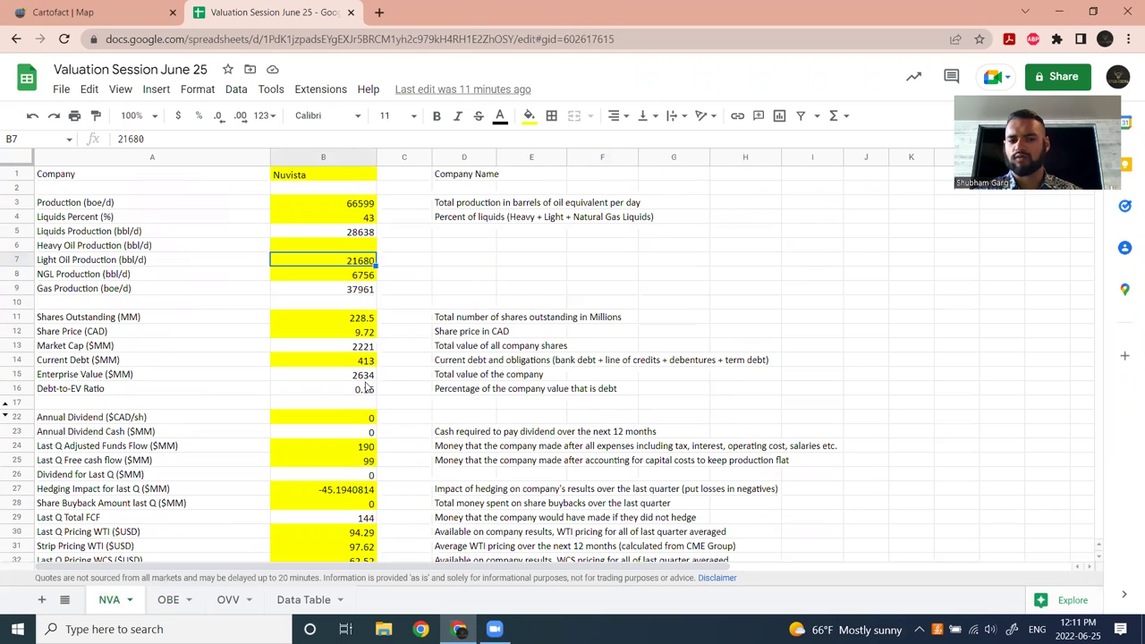
left_click(167, 600)
scroll(358, 425, "up", 1)
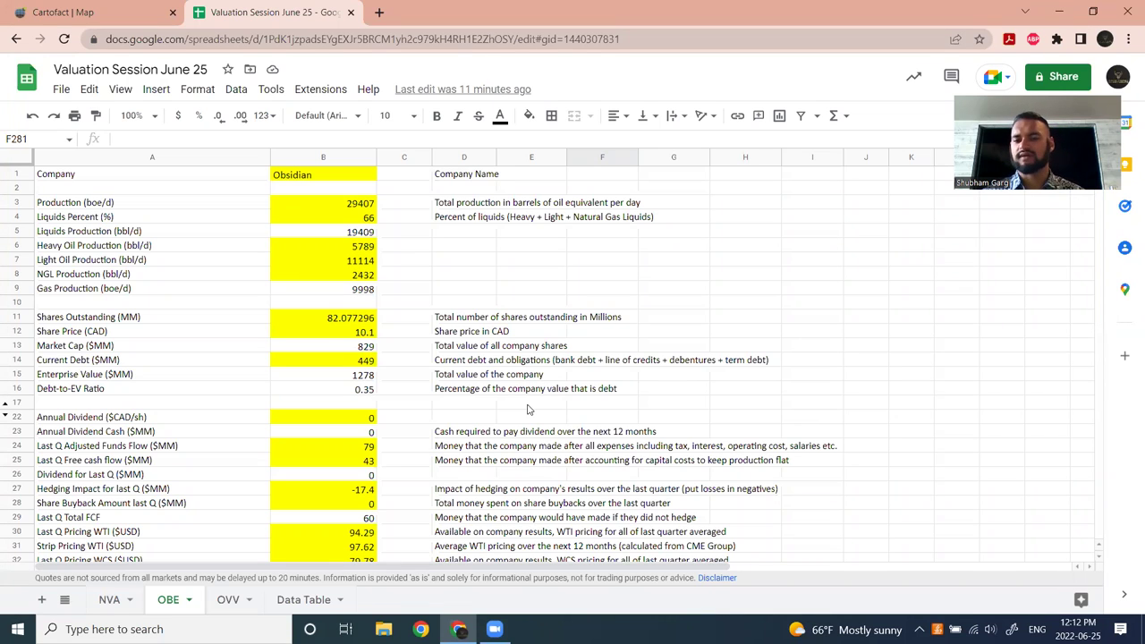
Review Obsidian's free cash flow yield and fair share price across the oil price scenarios, including the adjusted funds flow table.
scroll(546, 336, "down", 2)
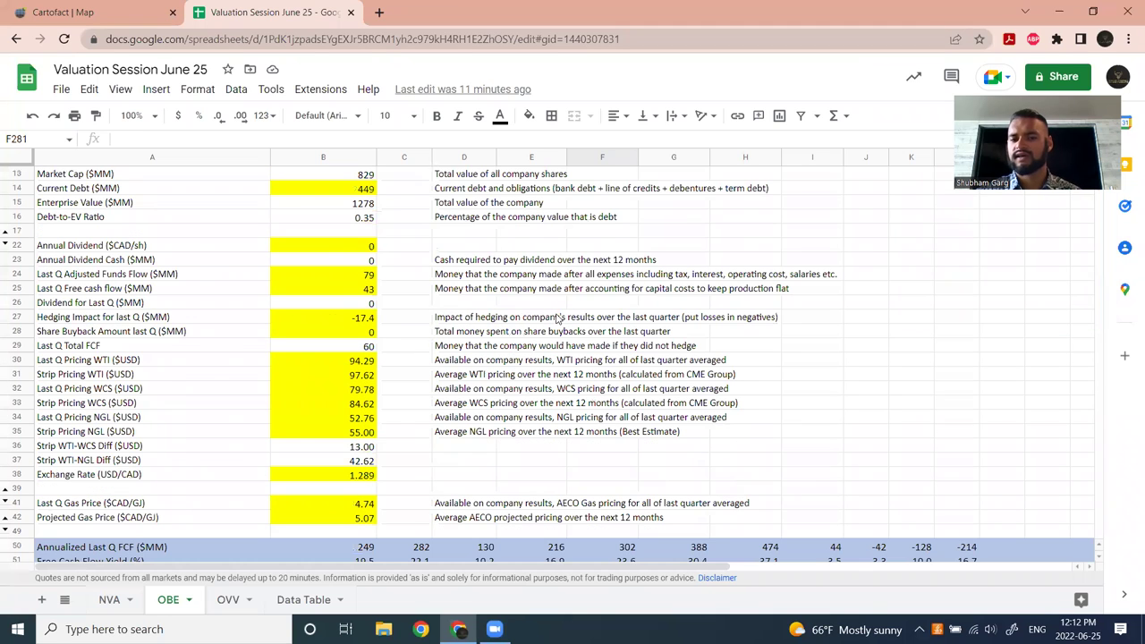
scroll(572, 313, "down", 2)
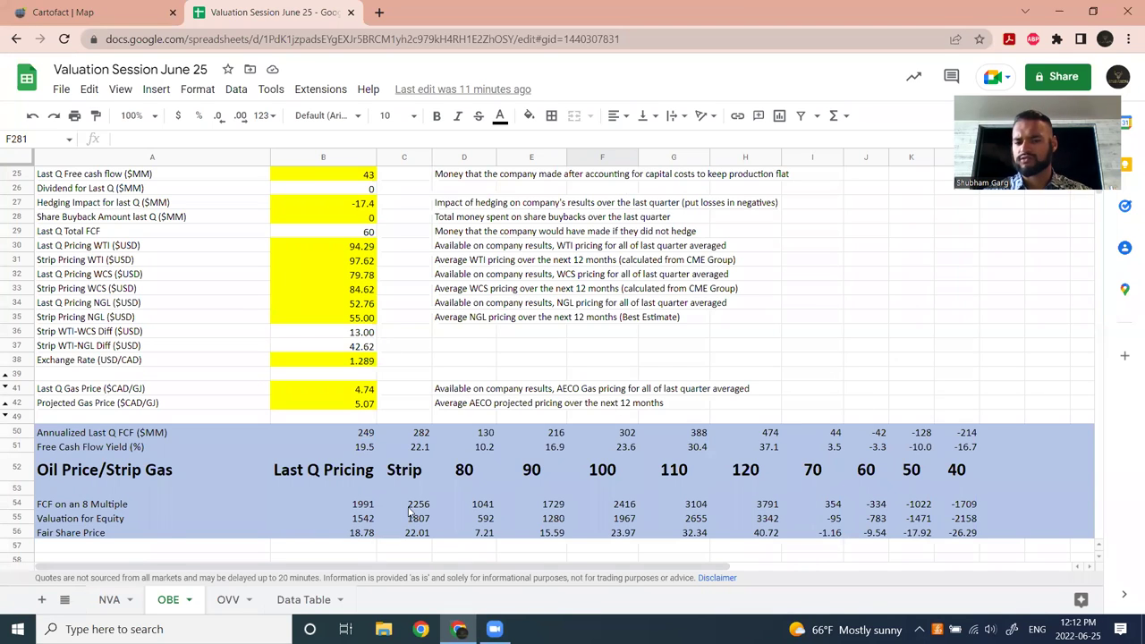
scroll(522, 538, "down", 2)
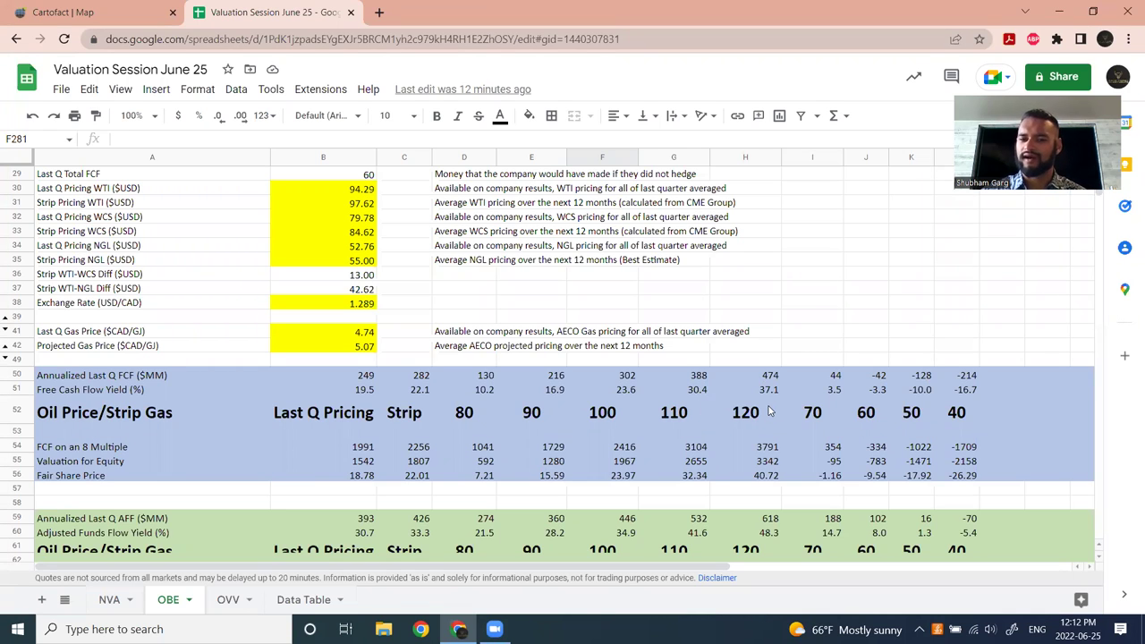
scroll(741, 344, "down", 4)
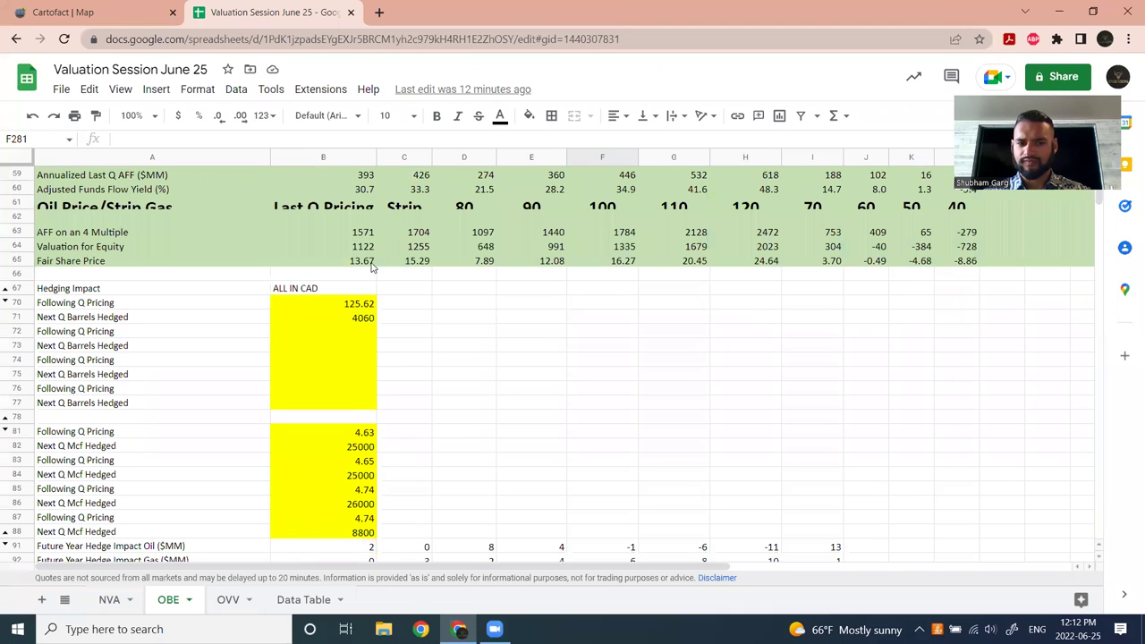
Examine Obsidian's oil and gas hedges, the future year hedge impacts and the hedge-adjusted free cash flow yields.
scroll(305, 300, "down", 2)
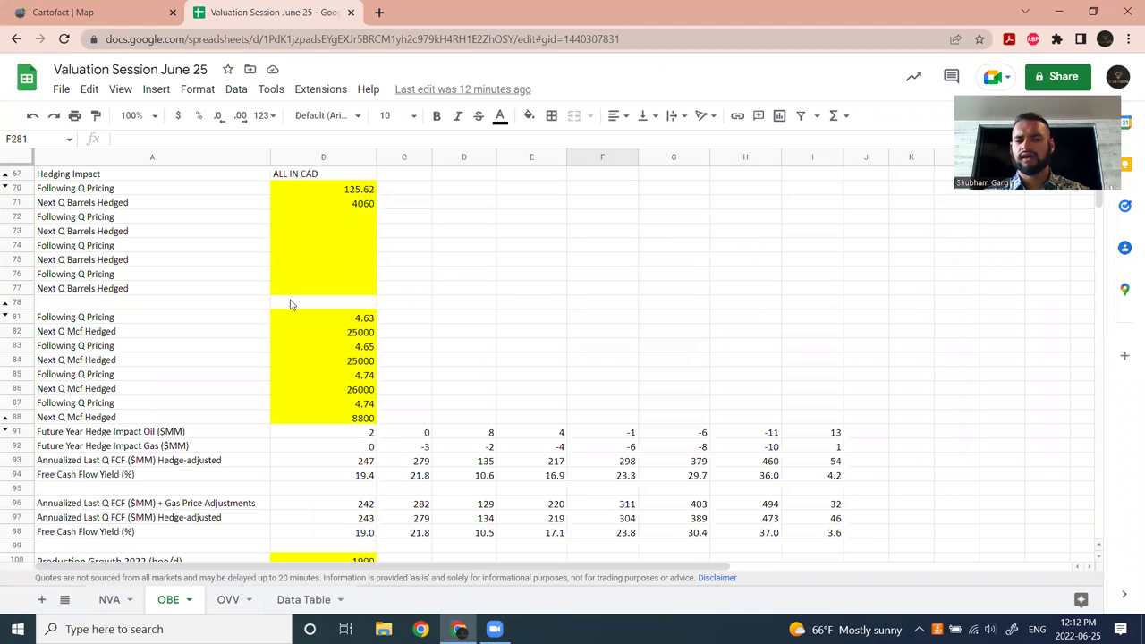
scroll(608, 344, "down", 3)
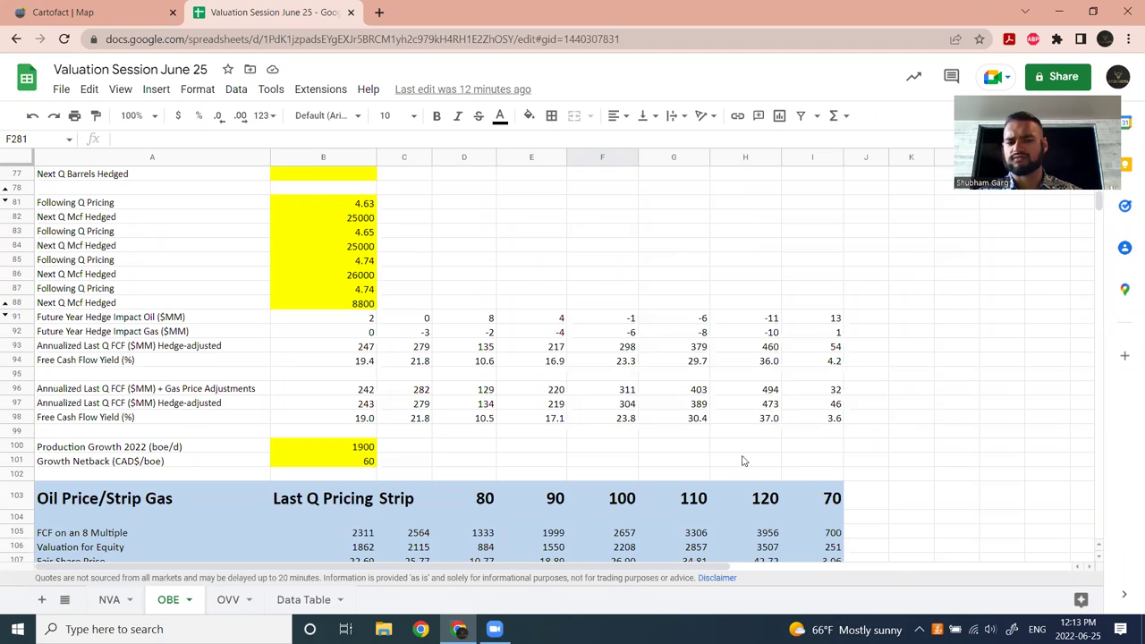
scroll(450, 309, "down", 1)
scroll(451, 304, "up", 1)
scroll(450, 304, "down", 1)
scroll(421, 313, "up", 1)
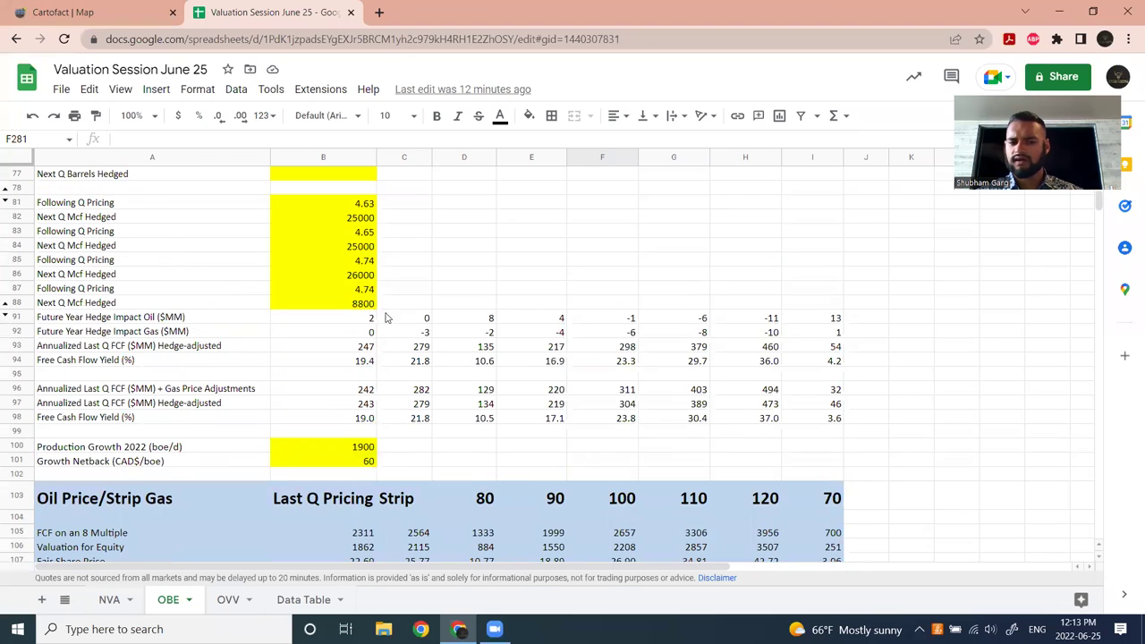
scroll(422, 266, "down", 5)
scroll(444, 325, "up", 8)
scroll(350, 296, "down", 3)
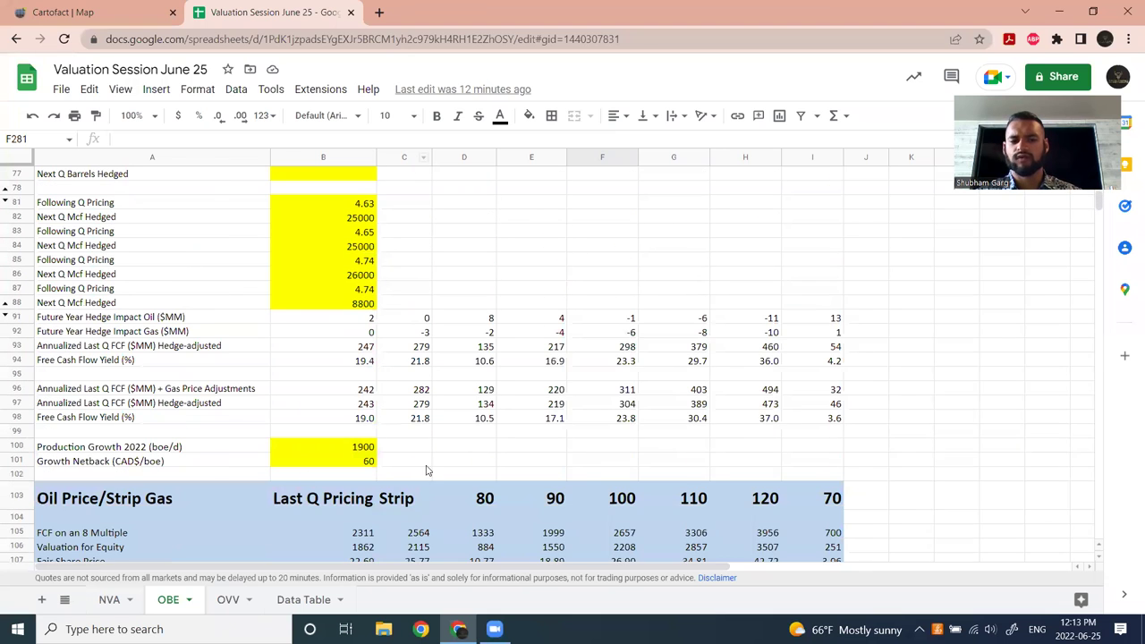
Review Obsidian's growth-adjusted fair share price tables and the 2022 projected funds flow, capital program and FCF yield rows.
scroll(360, 348, "down", 5)
scroll(328, 307, "down", 1)
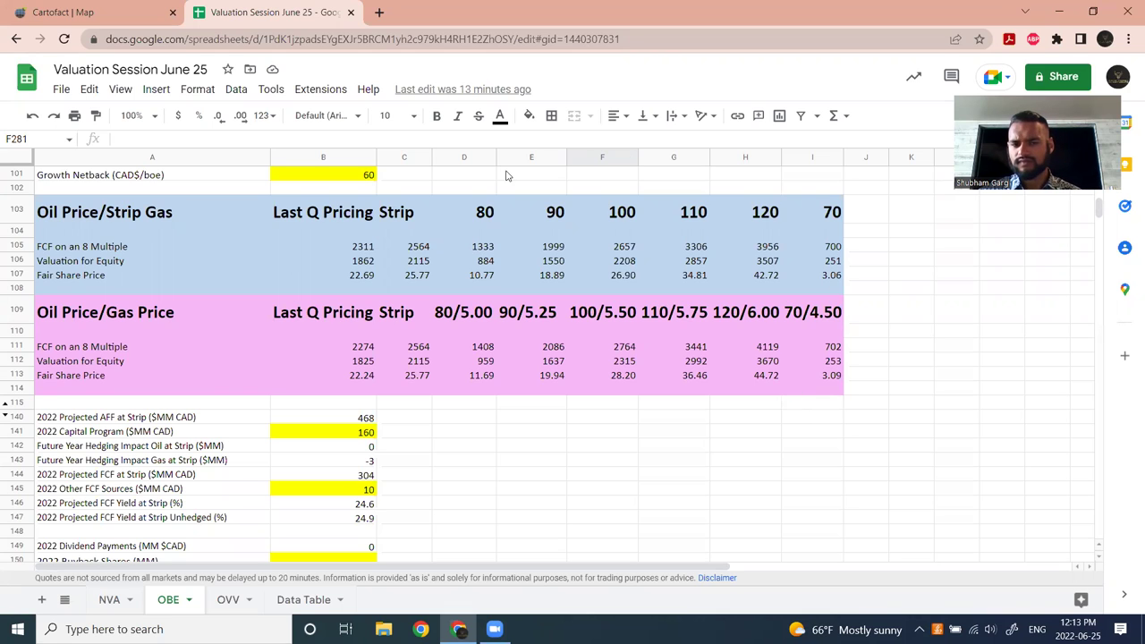
scroll(411, 358, "down", 2)
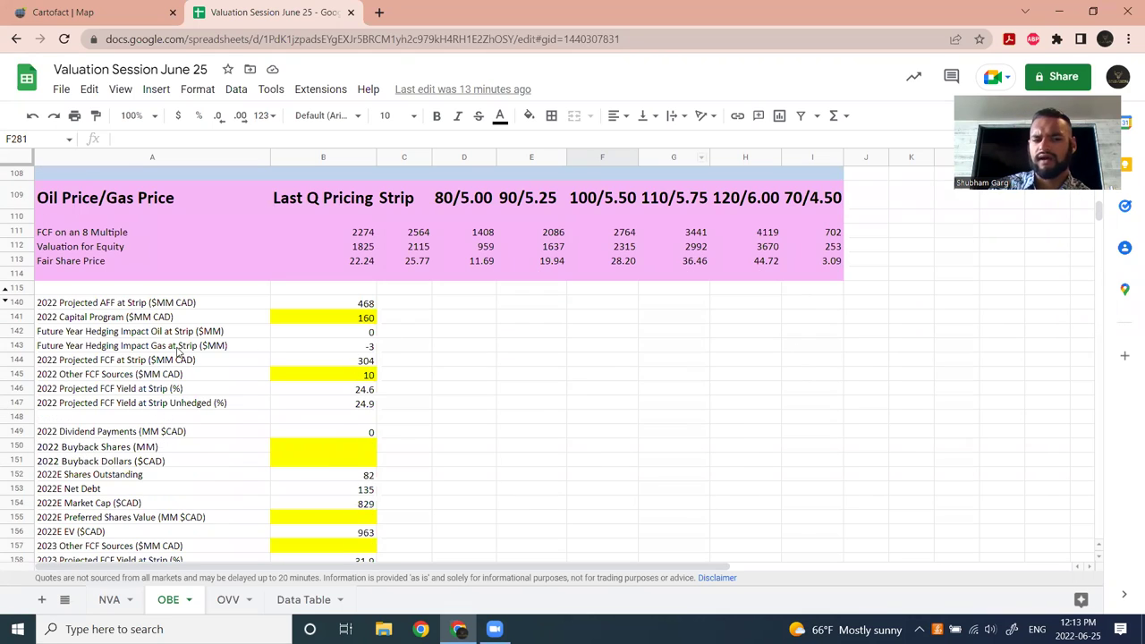
scroll(490, 310, "down", 2)
scroll(256, 238, "up", 3)
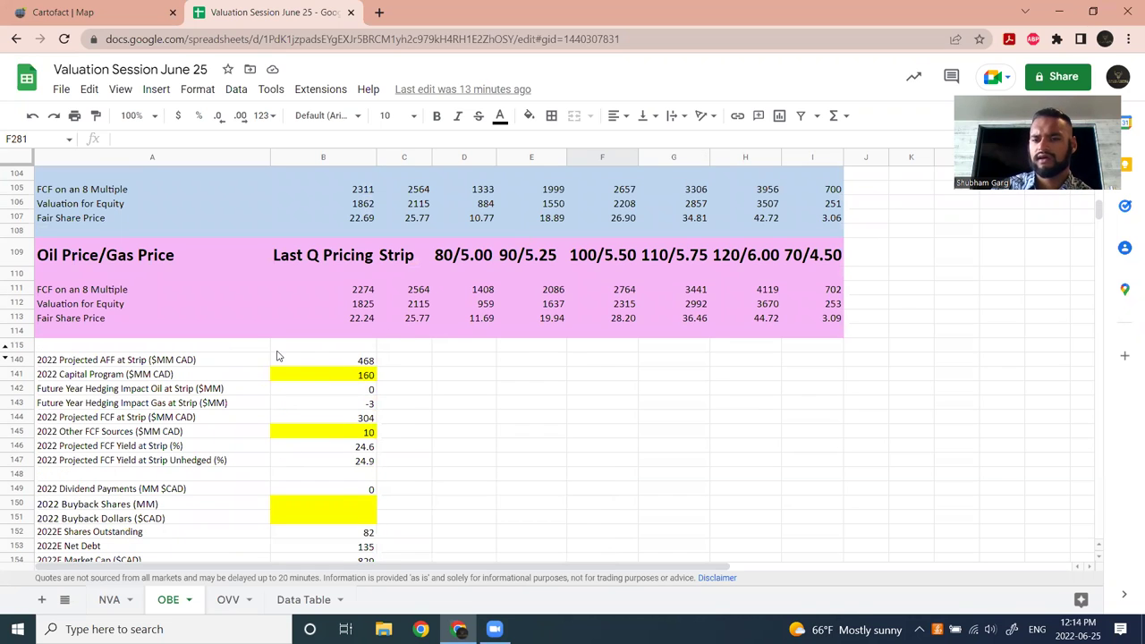
scroll(309, 358, "down", 3)
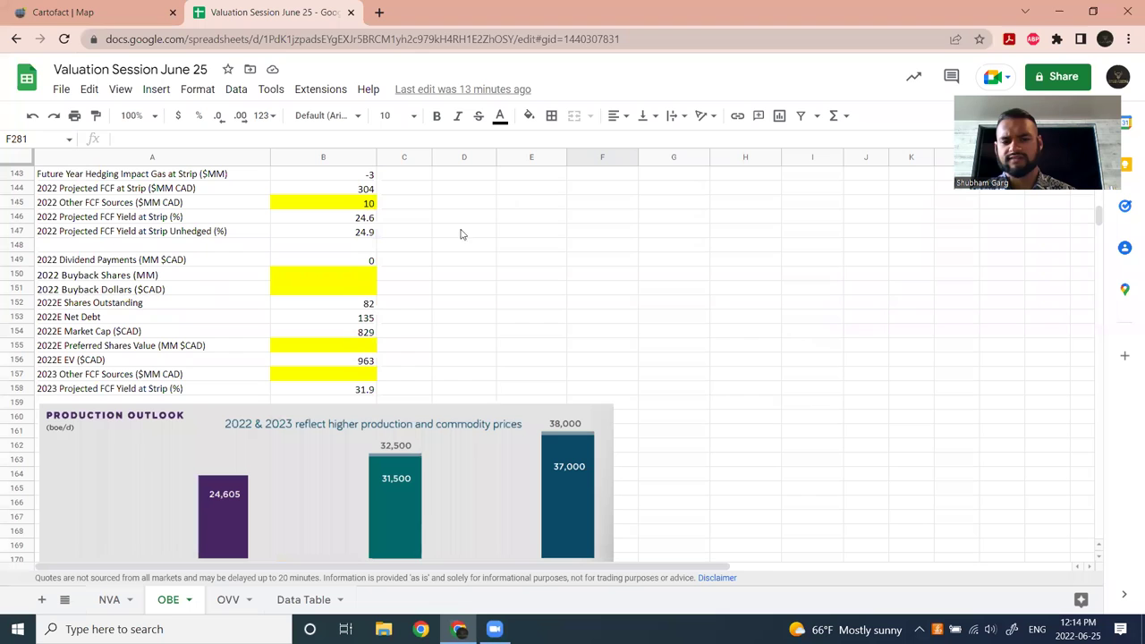
Examine Obsidian's 2022E net debt and 2023 FCF yield projections alongside the Production Outlook chart and its guidance table.
scroll(456, 266, "down", 3)
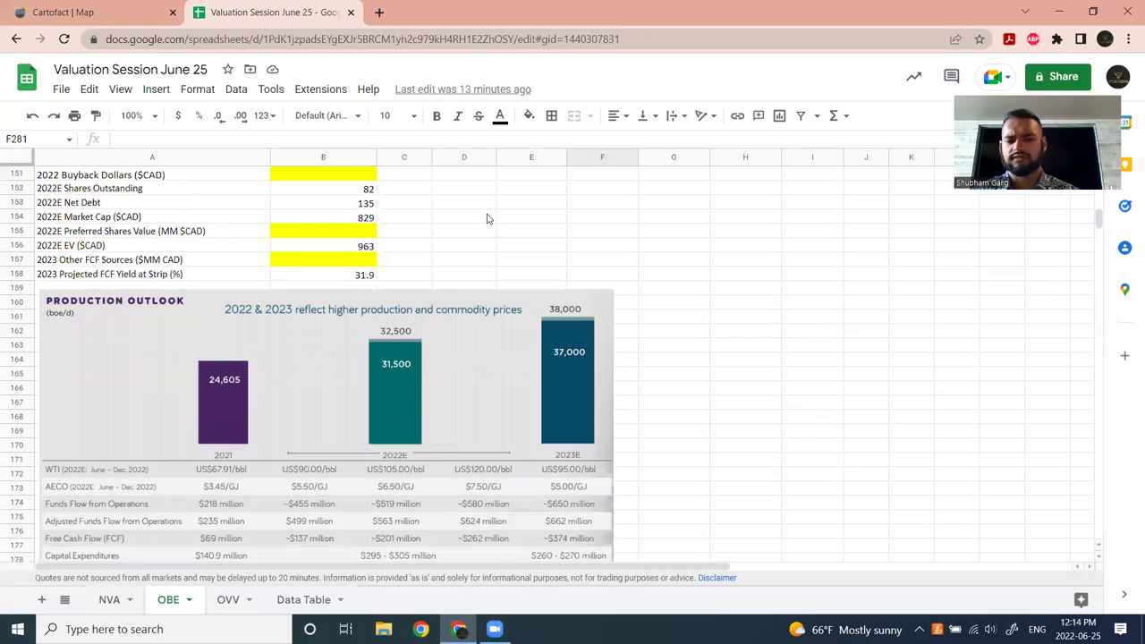
scroll(486, 214, "down", 5)
scroll(403, 309, "up", 7)
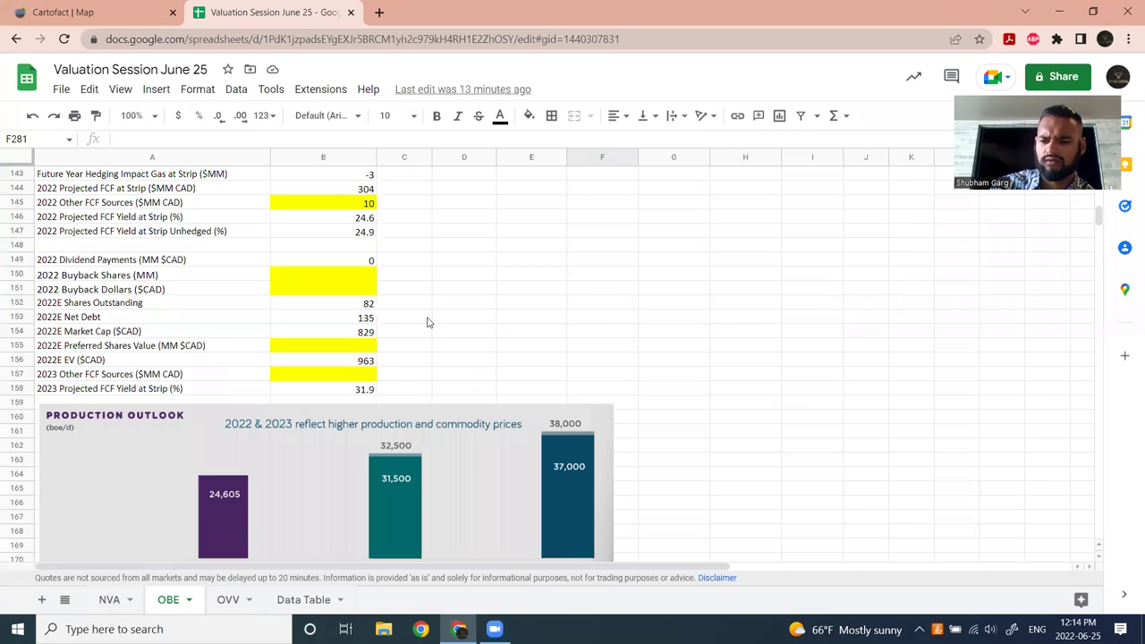
scroll(229, 385, "down", 3)
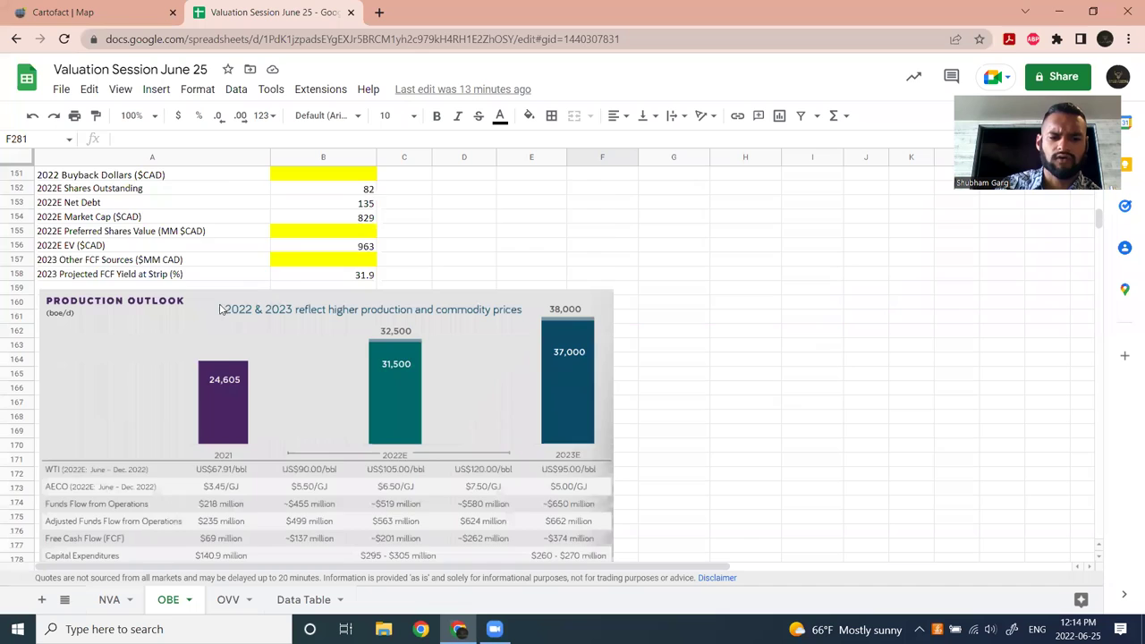
scroll(221, 308, "down", 3)
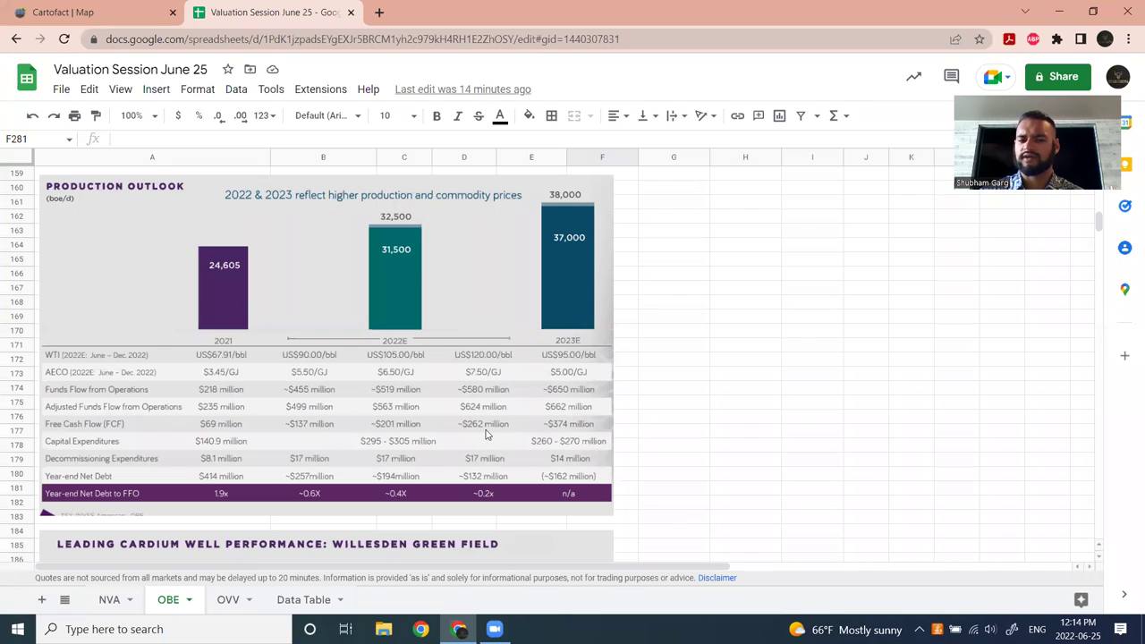
Go back to Obsidian's annualized FCF and fair share price table by oil price.
scroll(473, 429, "up", 4)
scroll(472, 429, "up", 8)
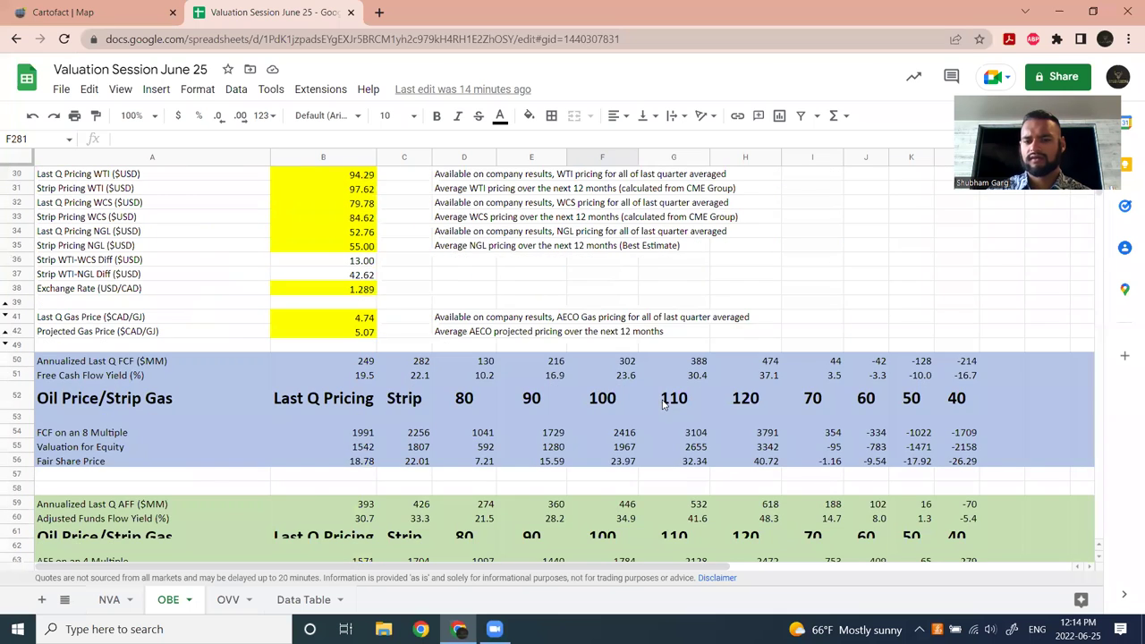
Compare Obsidian's FCF and AFF fair share price tables with the Production Outlook chart and its 2022 and 2023 guidance figures.
scroll(662, 403, "down", 3)
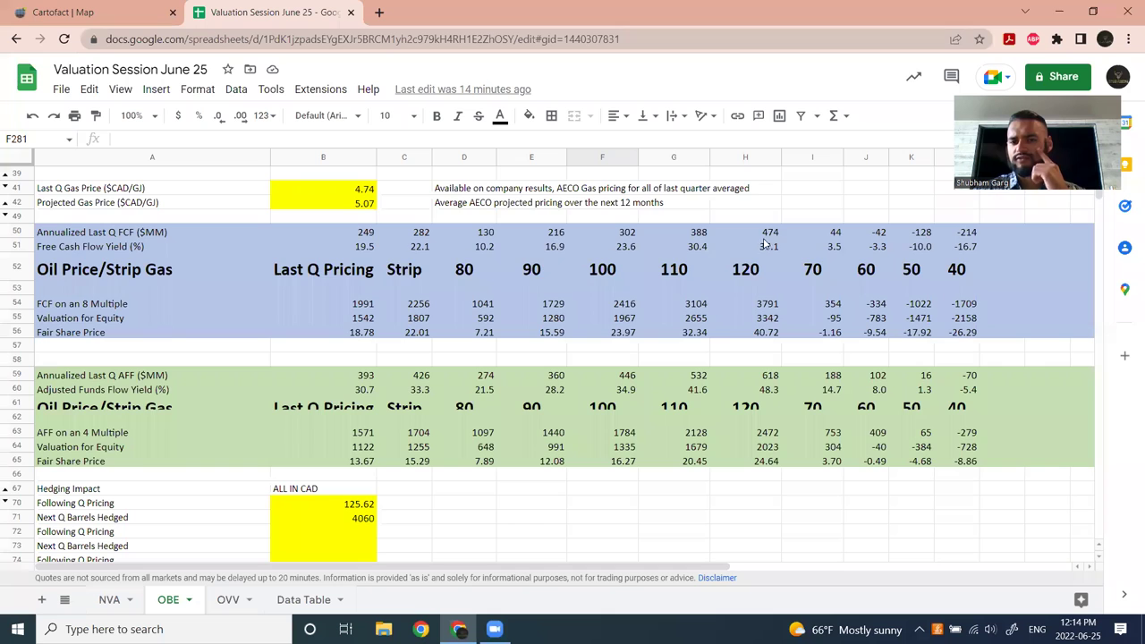
scroll(762, 250, "down", 20)
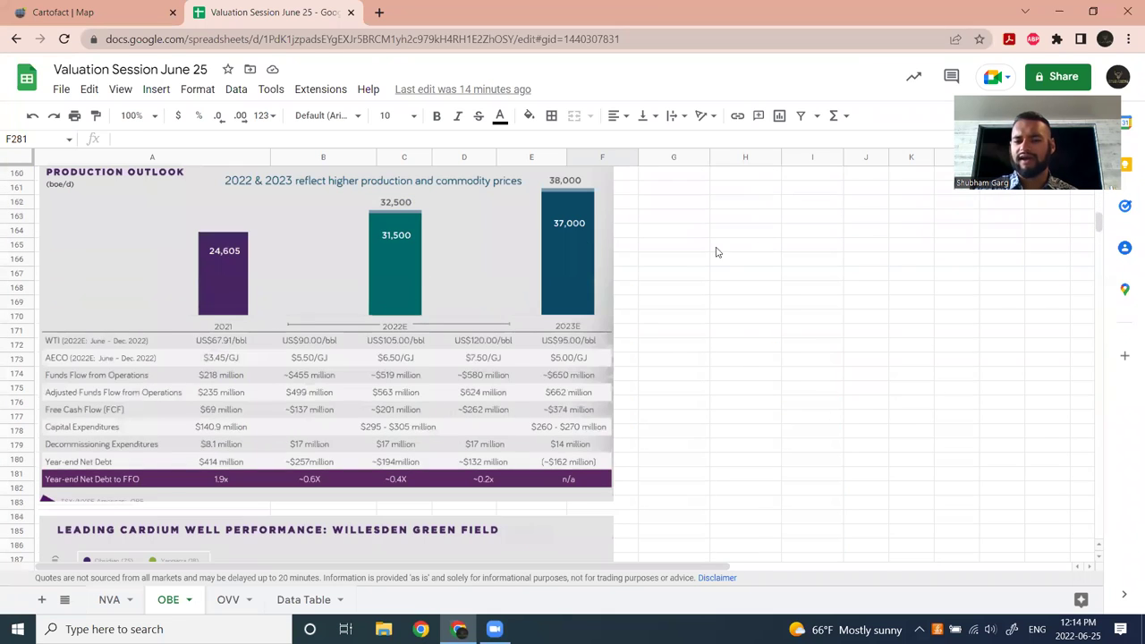
scroll(459, 404, "up", 1)
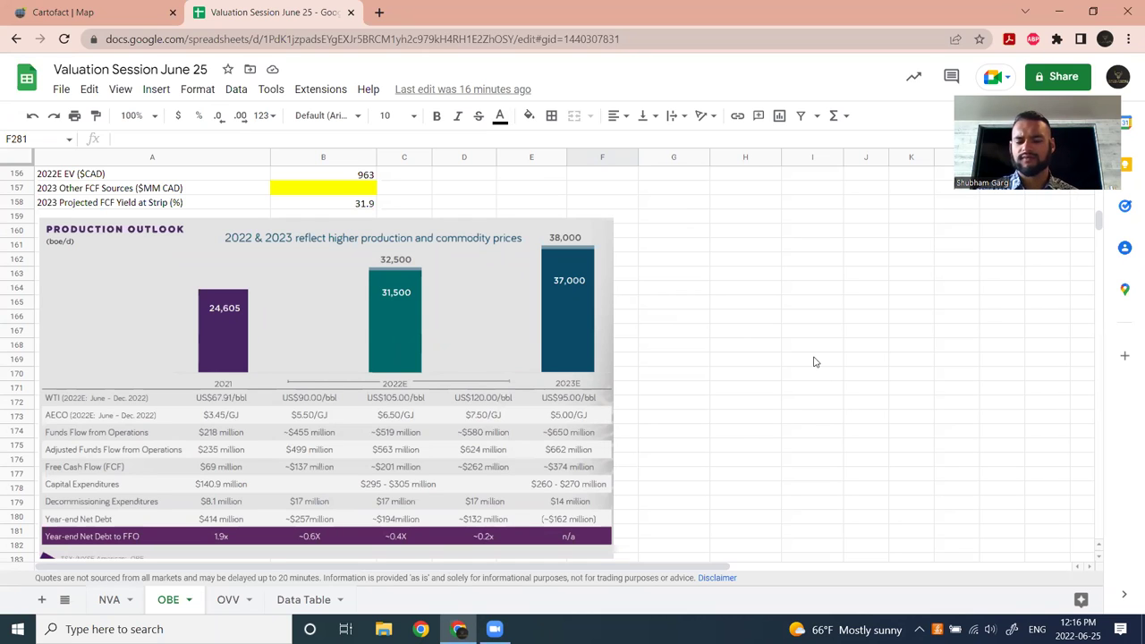
scroll(685, 307, "down", 2)
scroll(707, 322, "up", 2)
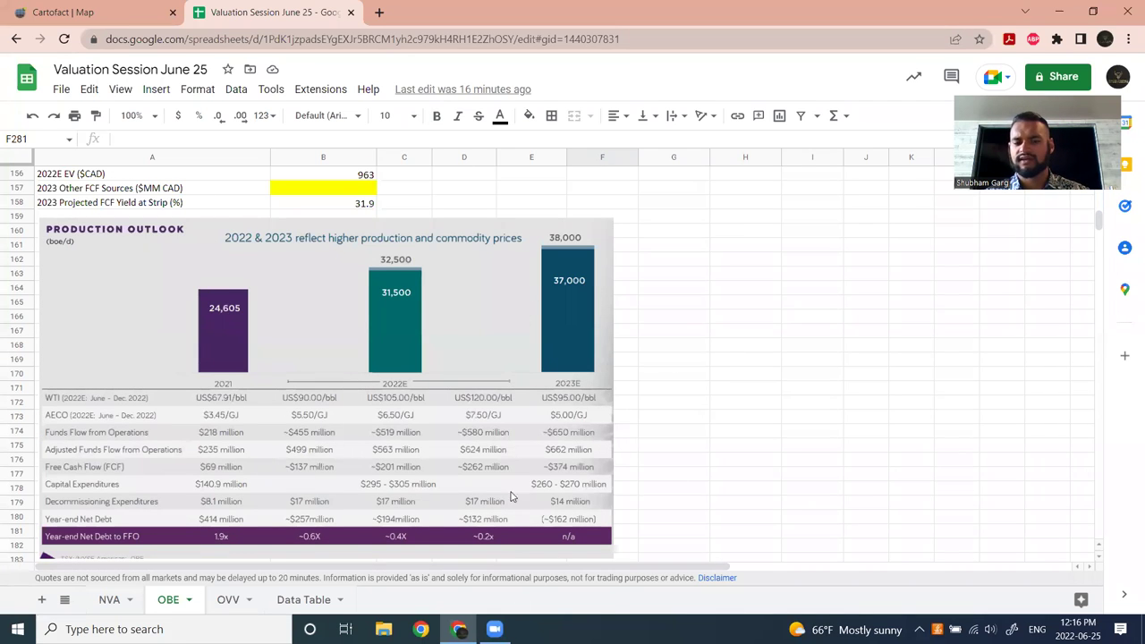
scroll(312, 347, "down", 2)
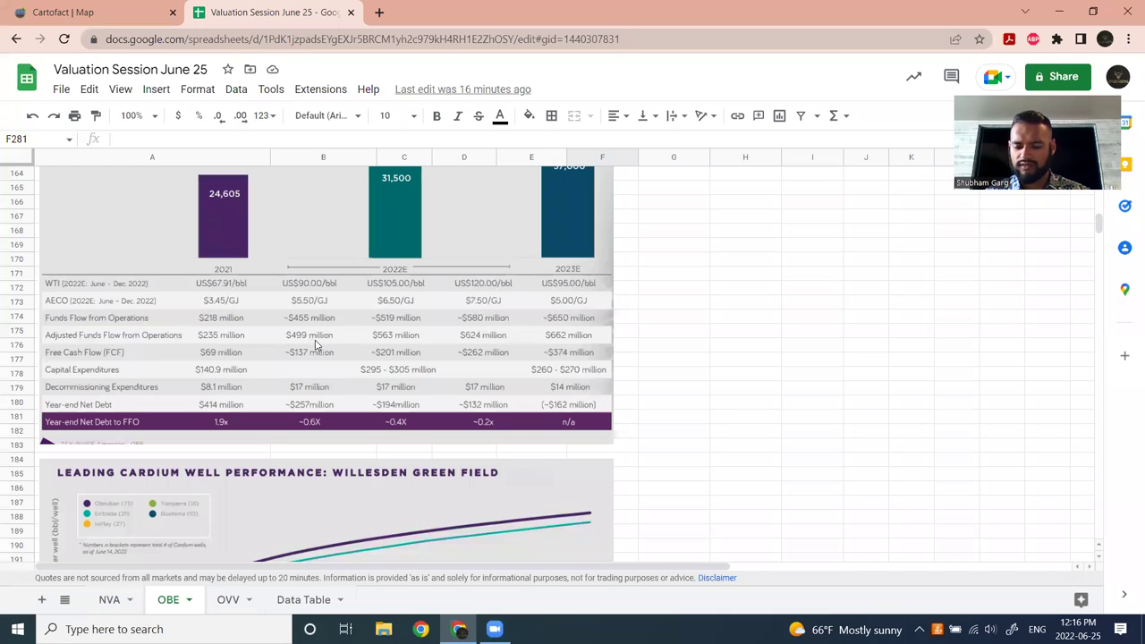
Examine the Leading Cardium Well Performance chart for the Willesden Green field below the production guidance table.
scroll(315, 345, "down", 5)
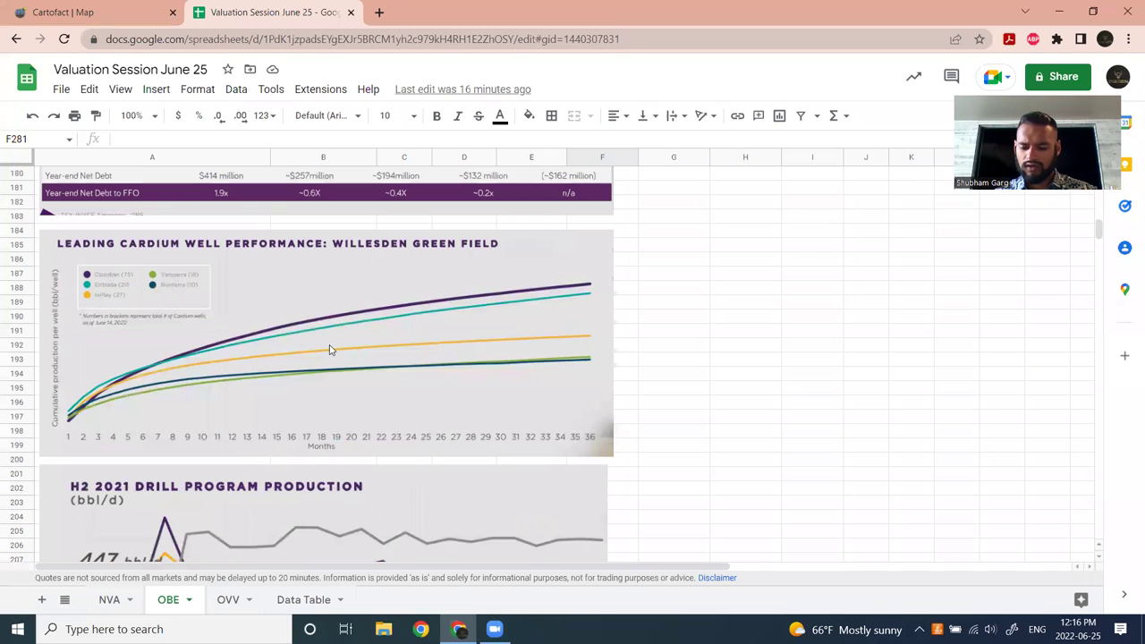
scroll(329, 349, "down", 1)
scroll(325, 352, "up", 5)
scroll(331, 358, "down", 4)
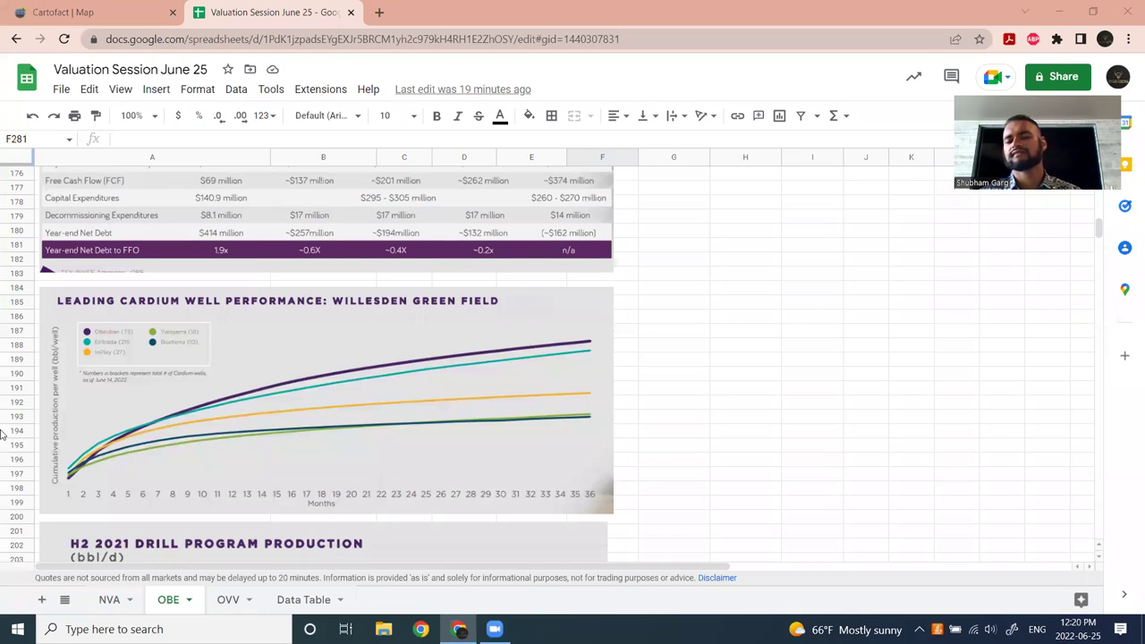
Examine the H2 2021 Drill Program Production chart and its table of horizontal legs, lateral lengths and average production by pad.
scroll(450, 342, "down", 3)
scroll(458, 333, "down", 2)
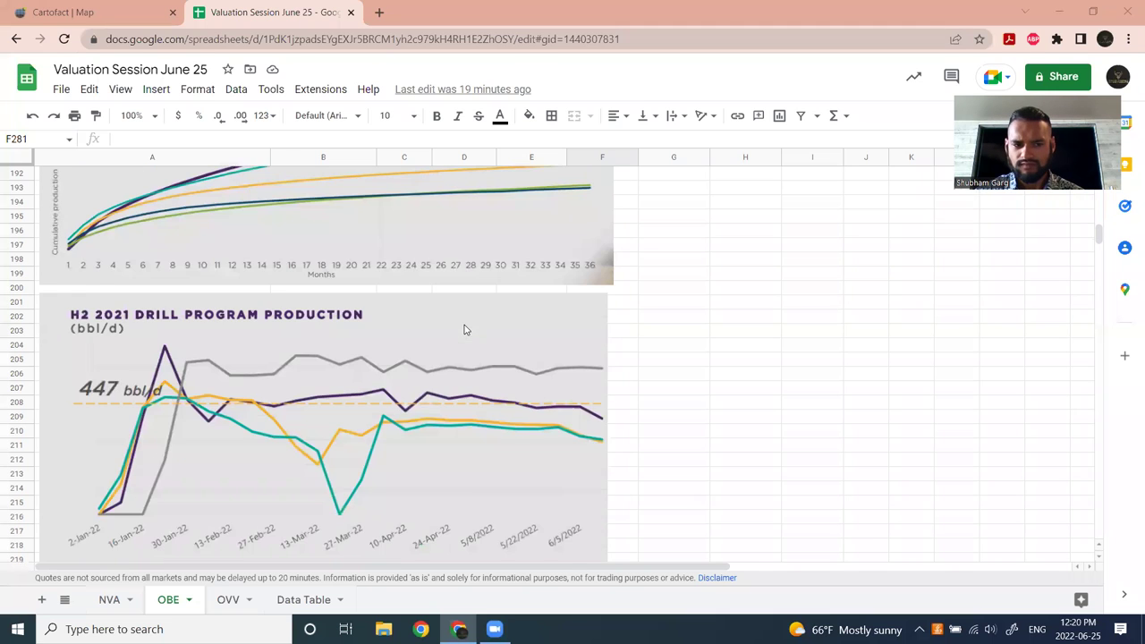
scroll(514, 379, "down", 6)
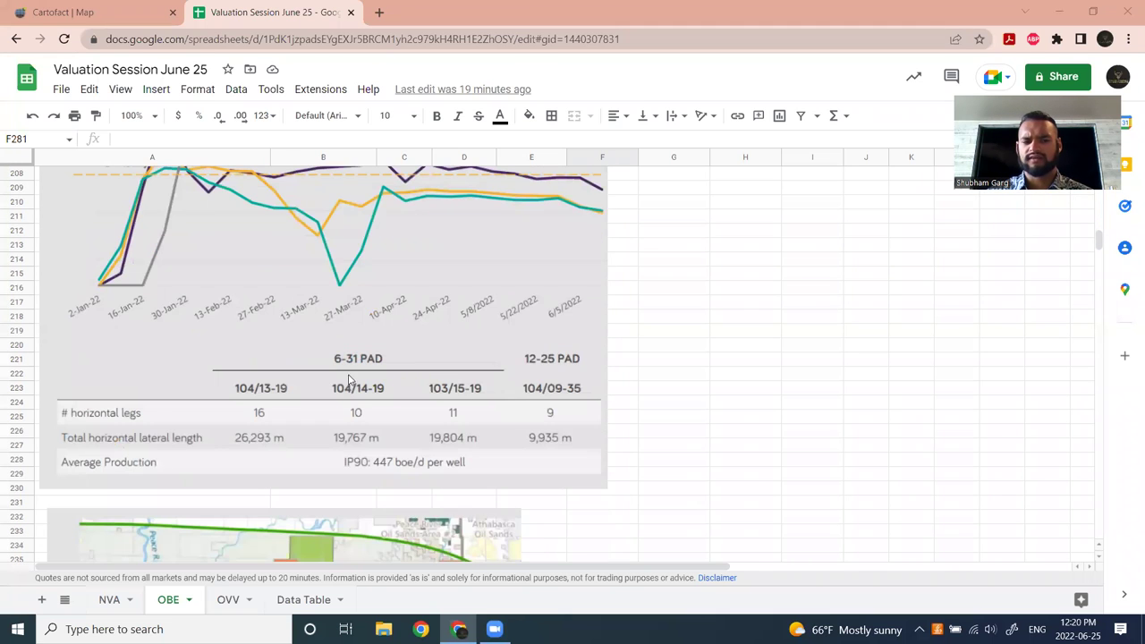
scroll(358, 474, "up", 4)
scroll(388, 439, "up", 3)
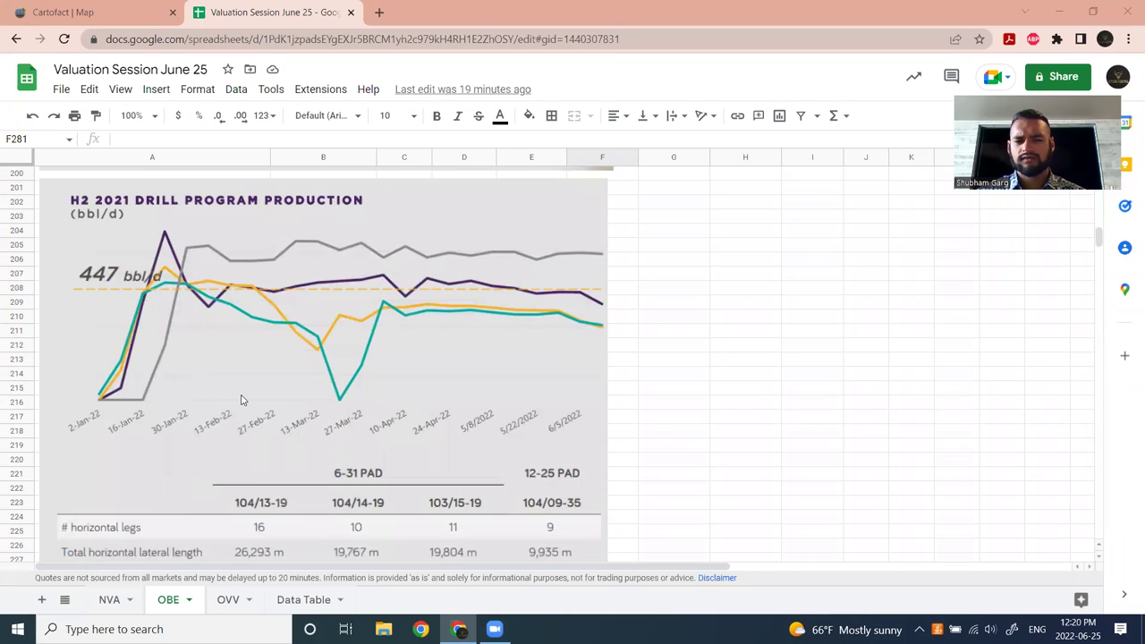
scroll(241, 400, "down", 1)
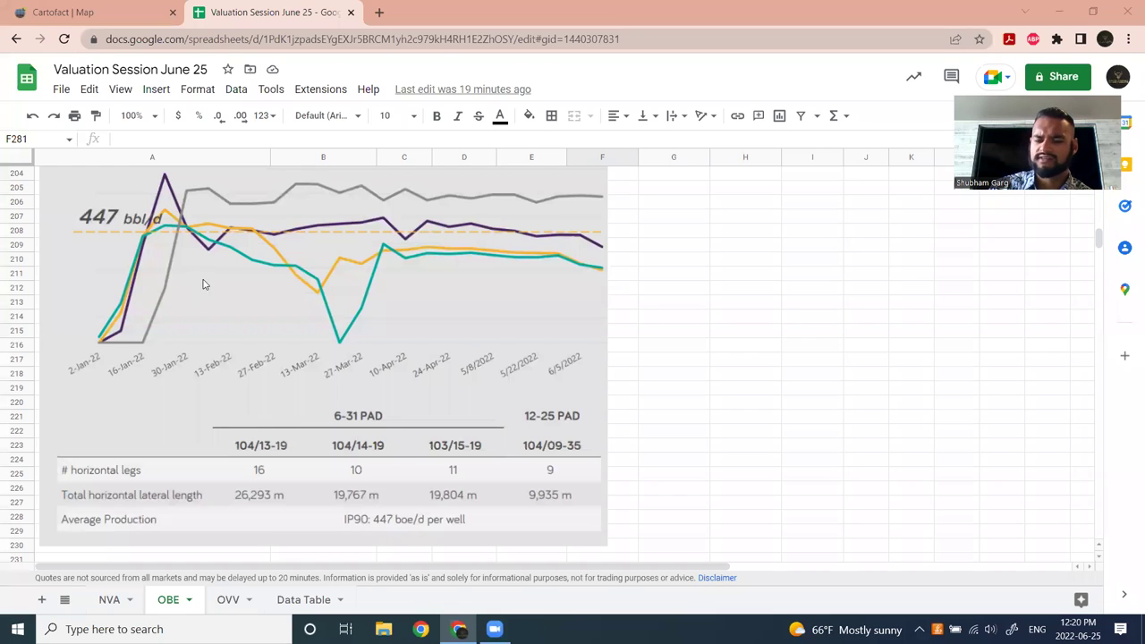
scroll(327, 317, "down", 1)
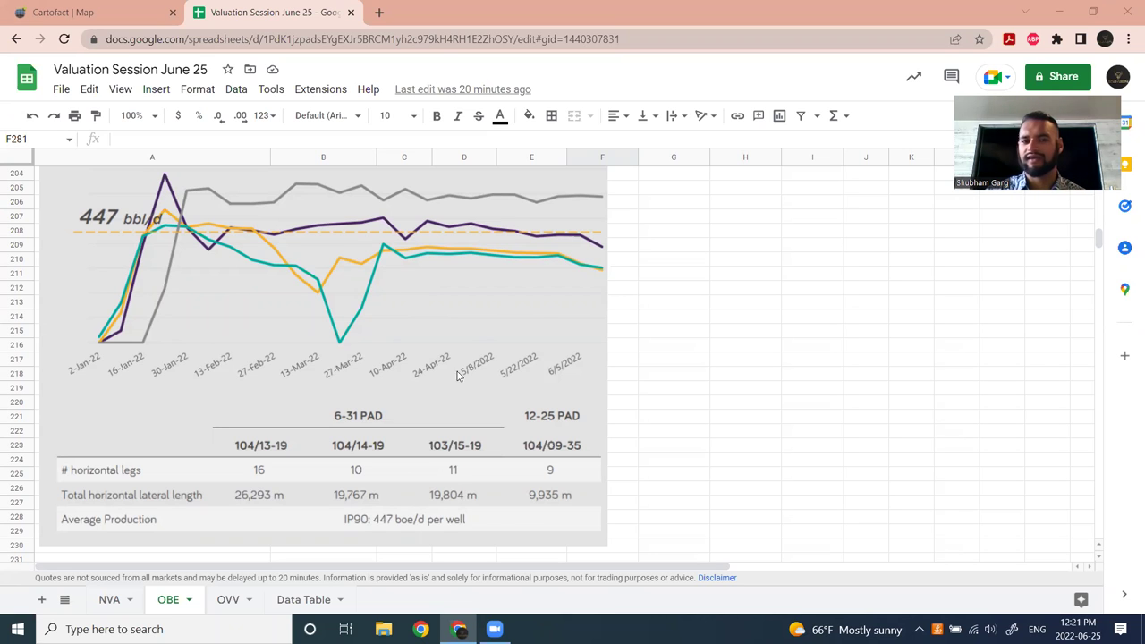
Review the well production curves in the H2 2021 drill program chart once more.
scroll(488, 230, "up", 4)
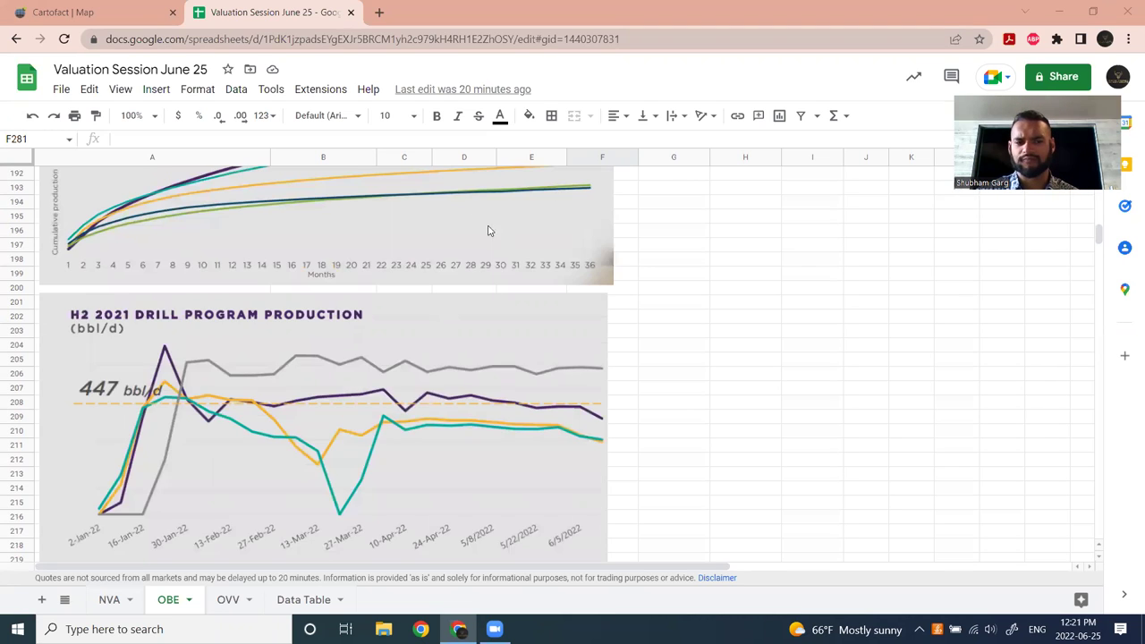
scroll(488, 268, "down", 5)
scroll(493, 360, "up", 3)
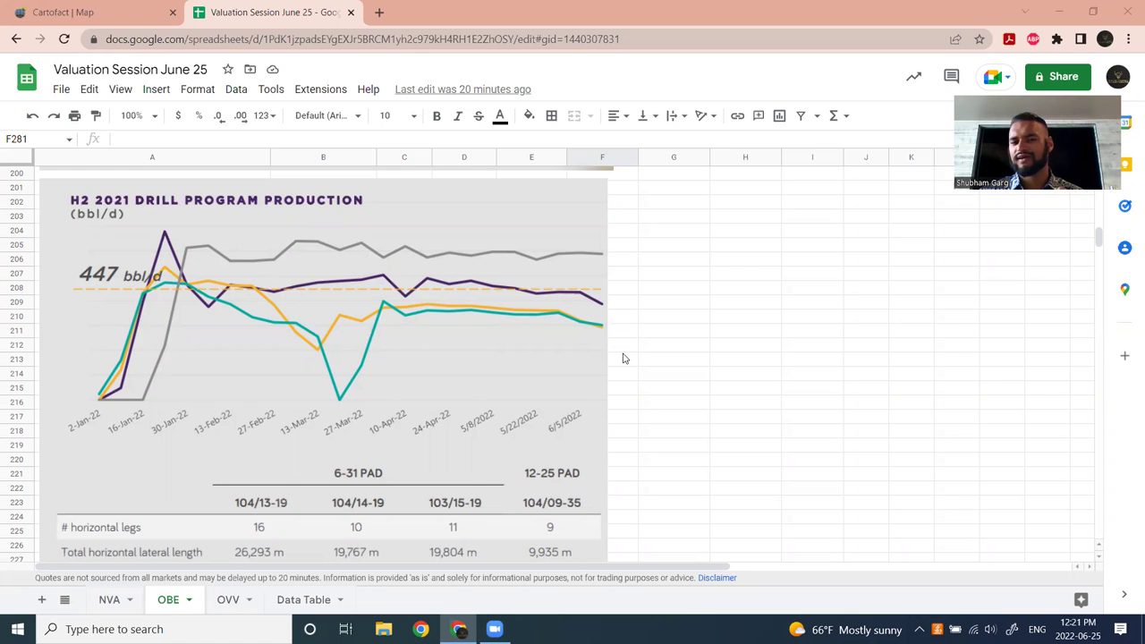
scroll(624, 335, "down", 3)
scroll(621, 314, "up", 3)
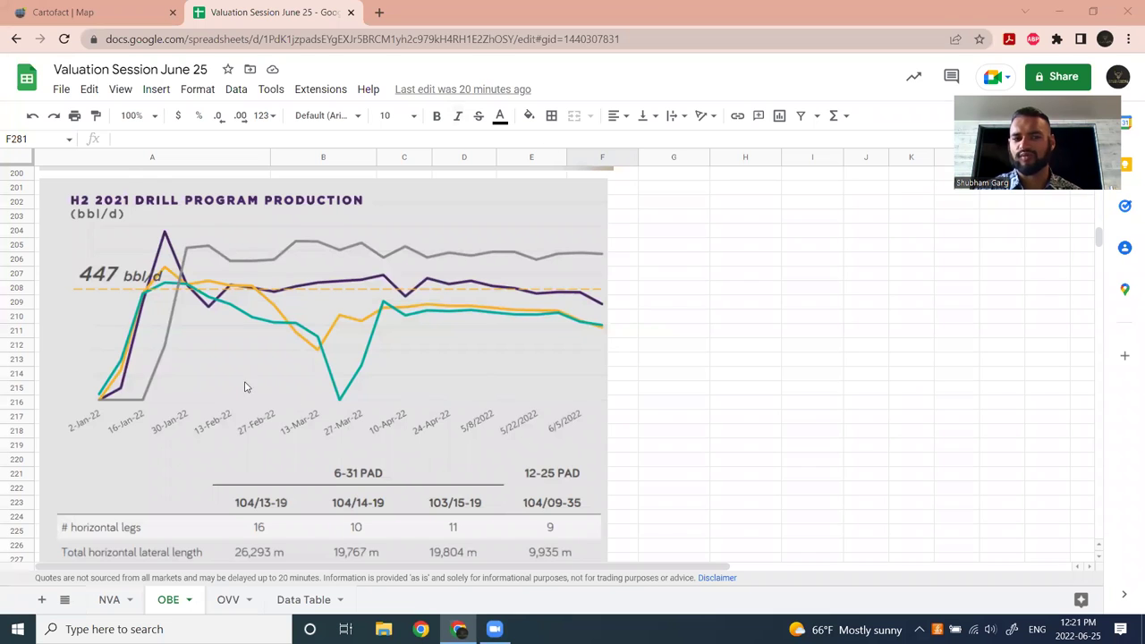
Examine the Clearwater Fairway land map showing Obsidian's acreage beside neighbouring operators, and refer back to the drill program results.
scroll(313, 385, "down", 10)
scroll(386, 410, "down", 3)
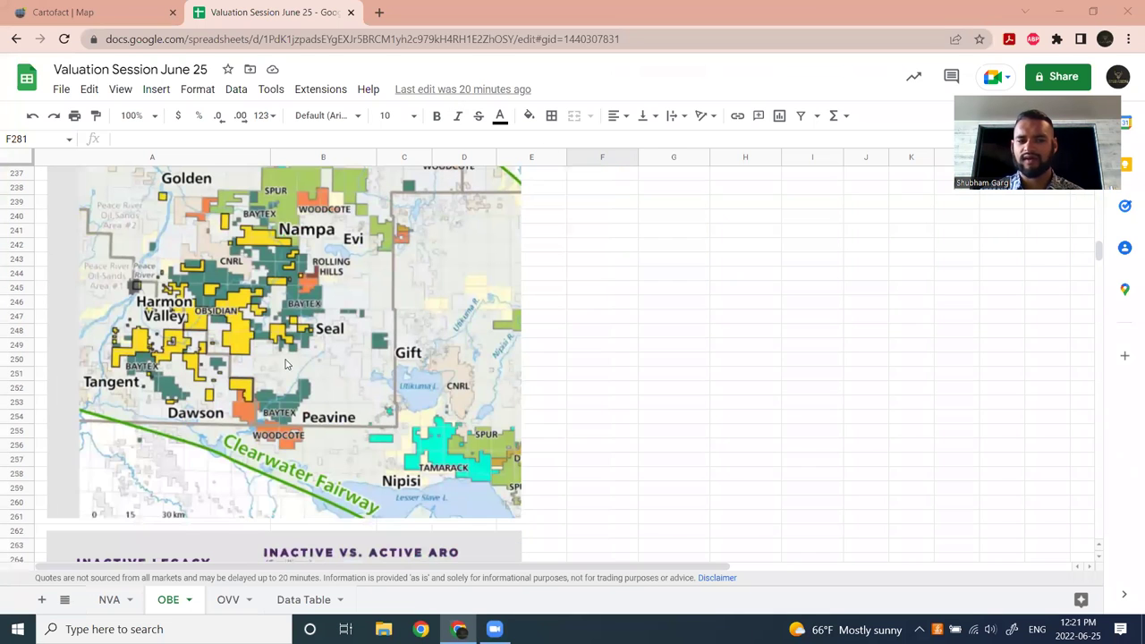
scroll(214, 362, "up", 1)
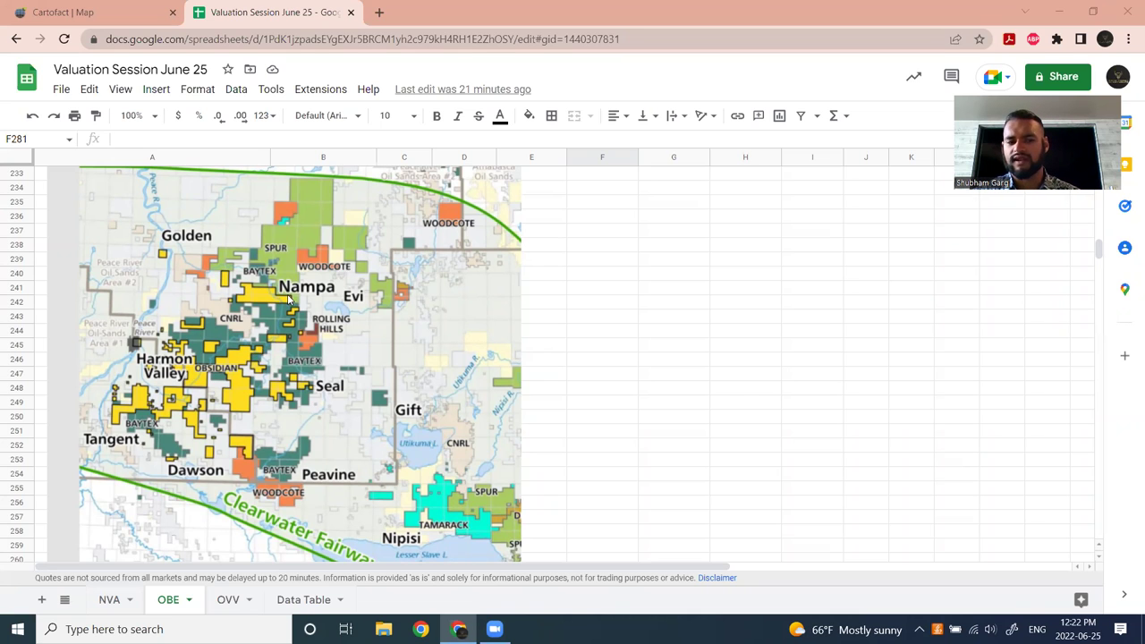
scroll(288, 299, "up", 5)
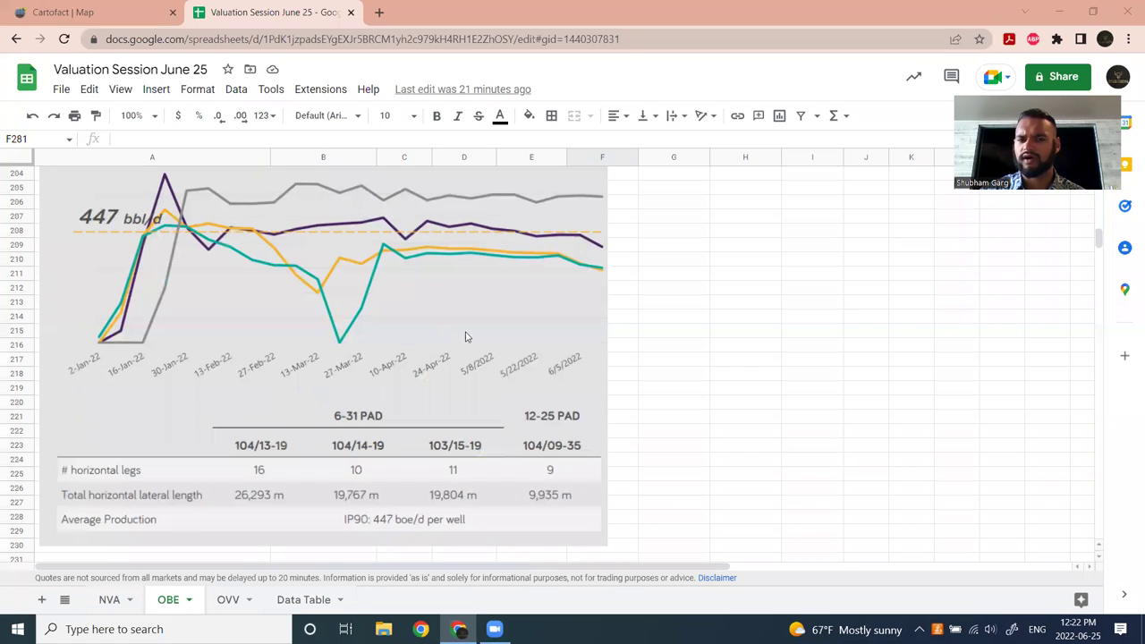
Examine Obsidian's inactive wellbore reduction and ARO charts beside the cumulative liability table for DSUs, PSUs and NTIPs.
scroll(382, 321, "down", 8)
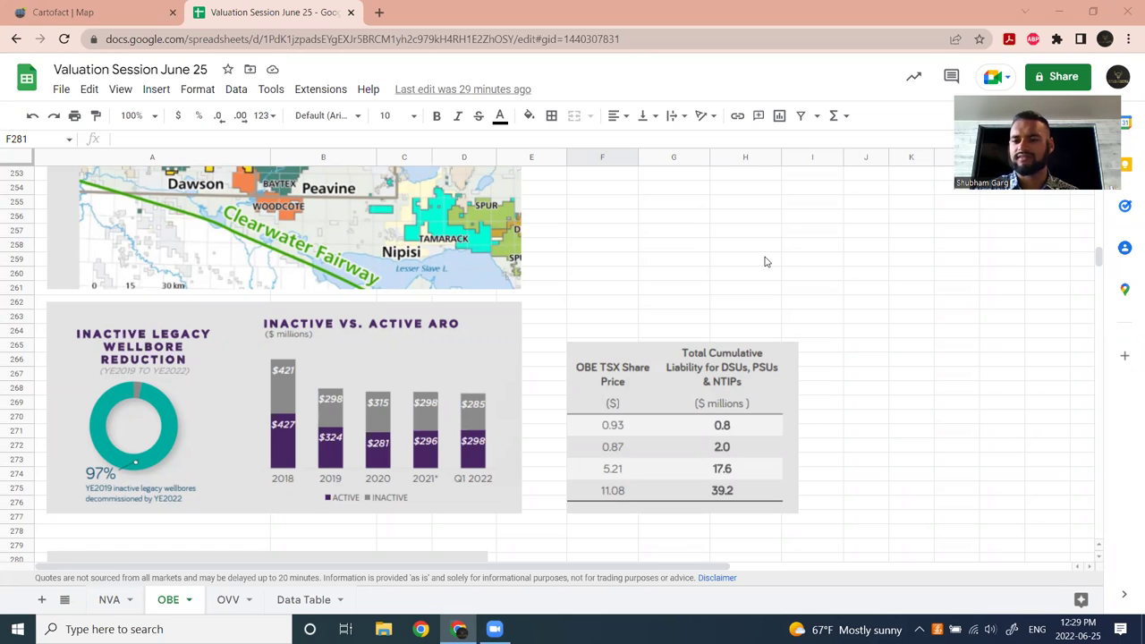
scroll(813, 289, "down", 5)
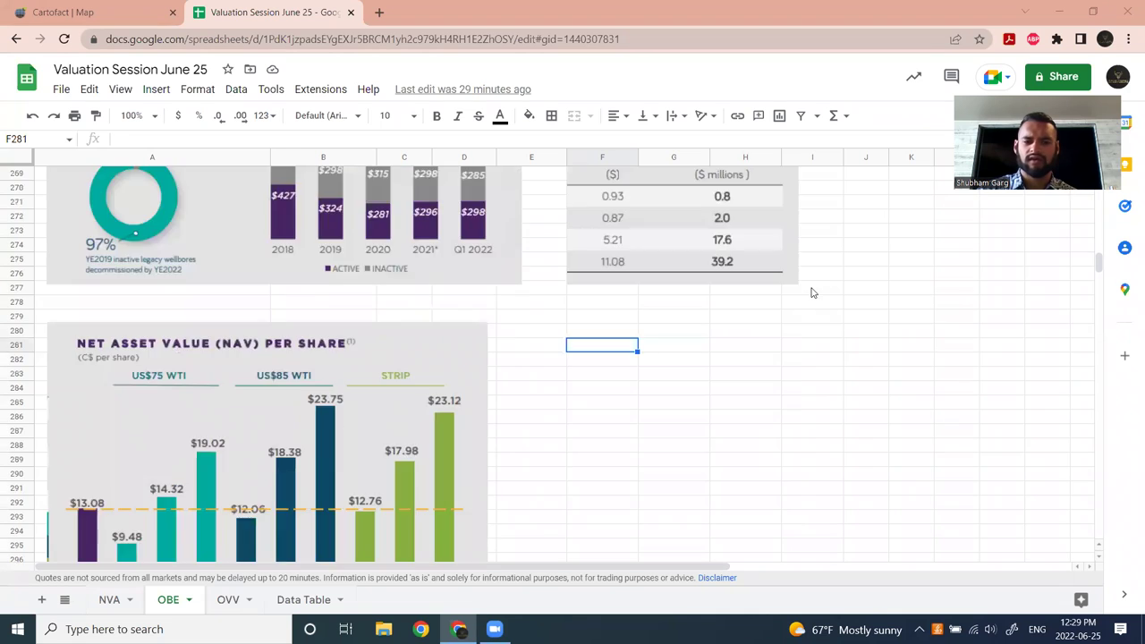
scroll(813, 289, "up", 6)
scroll(809, 297, "down", 1)
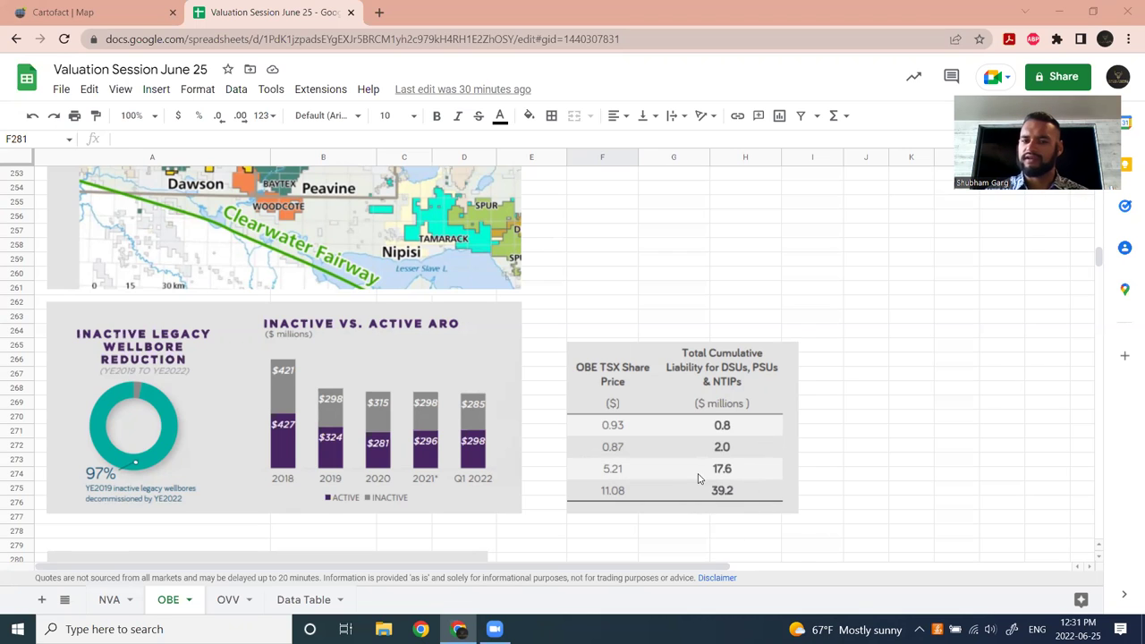
Check Obsidian's current debt and enterprise value inputs and return to the DSU, PSU and NTIP liability table.
scroll(699, 479, "up", 20)
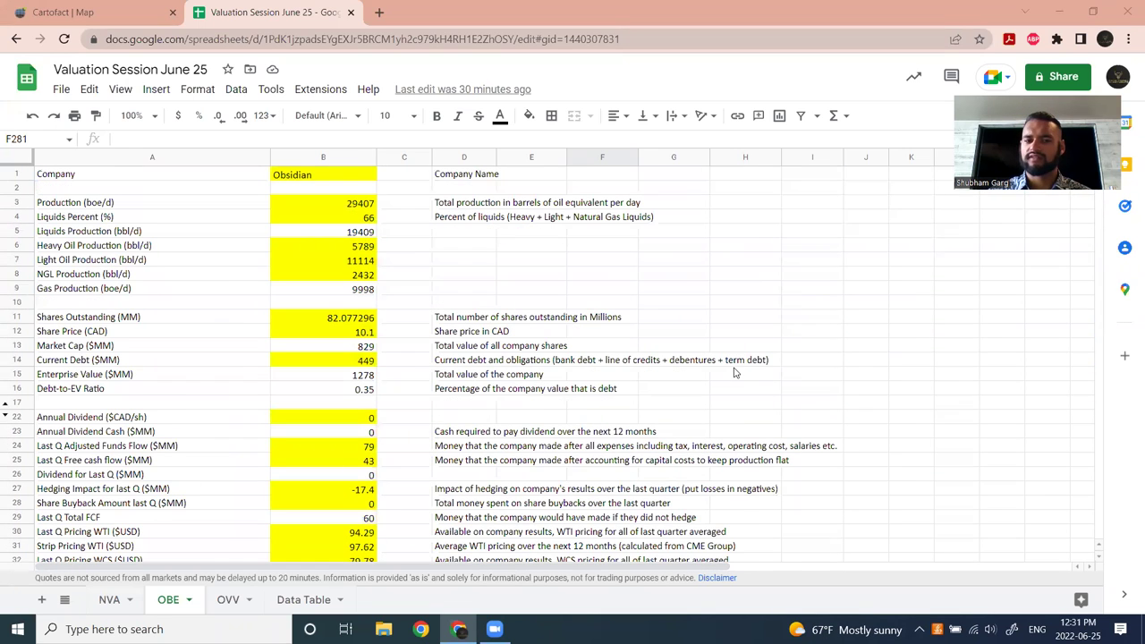
scroll(384, 330, "down", 1)
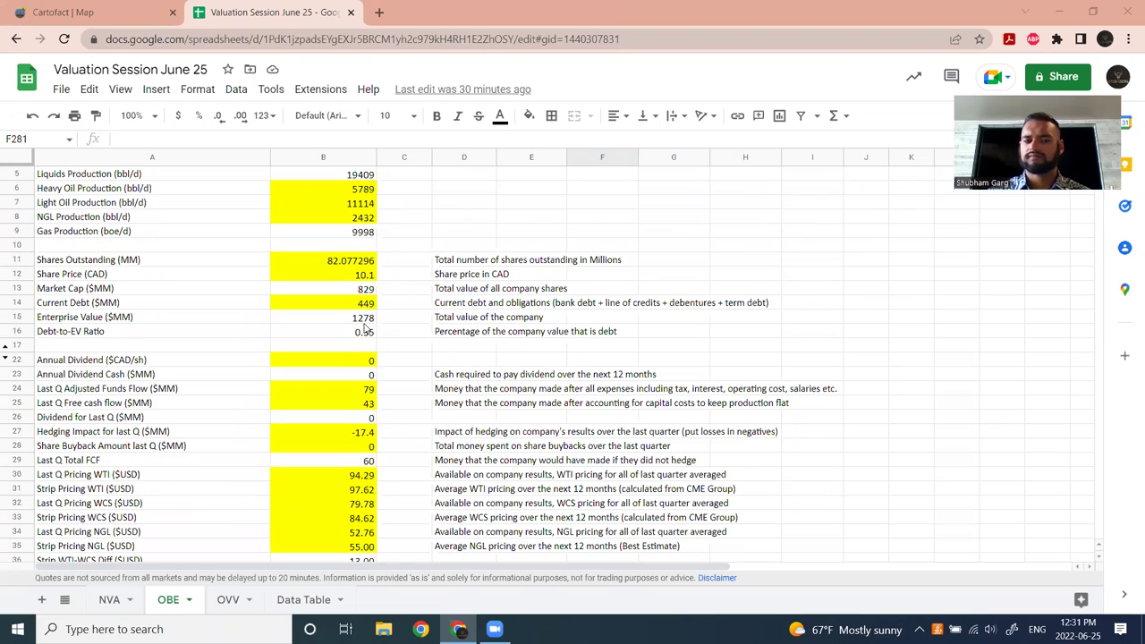
scroll(676, 360, "down", 2)
scroll(680, 358, "down", 20)
scroll(680, 358, "down", 3)
scroll(707, 362, "up", 4)
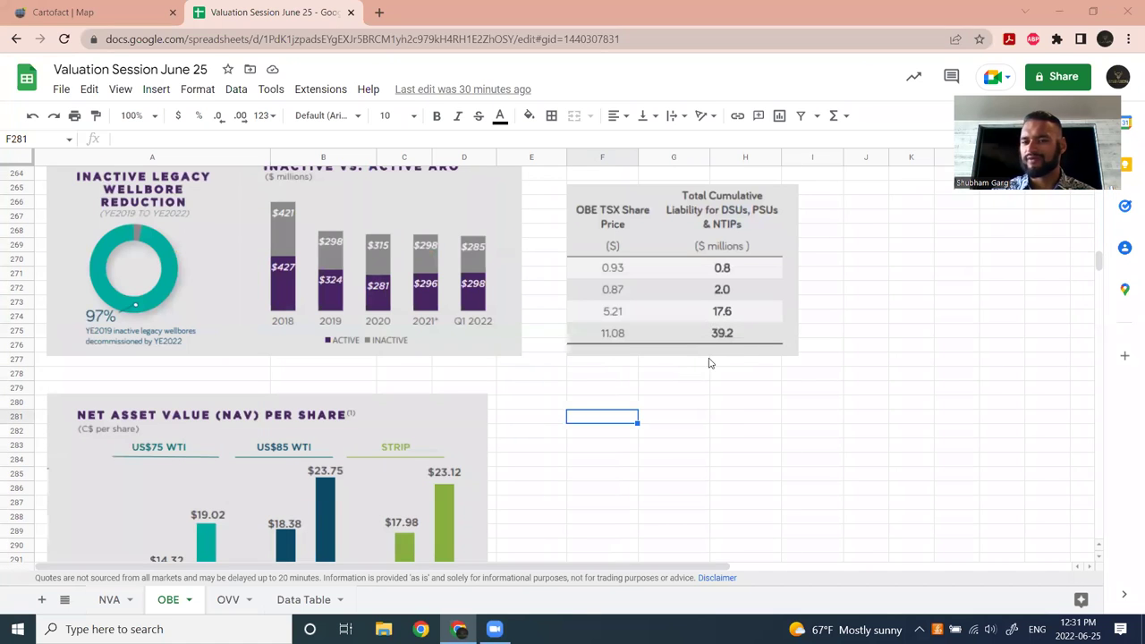
scroll(737, 340, "up", 3)
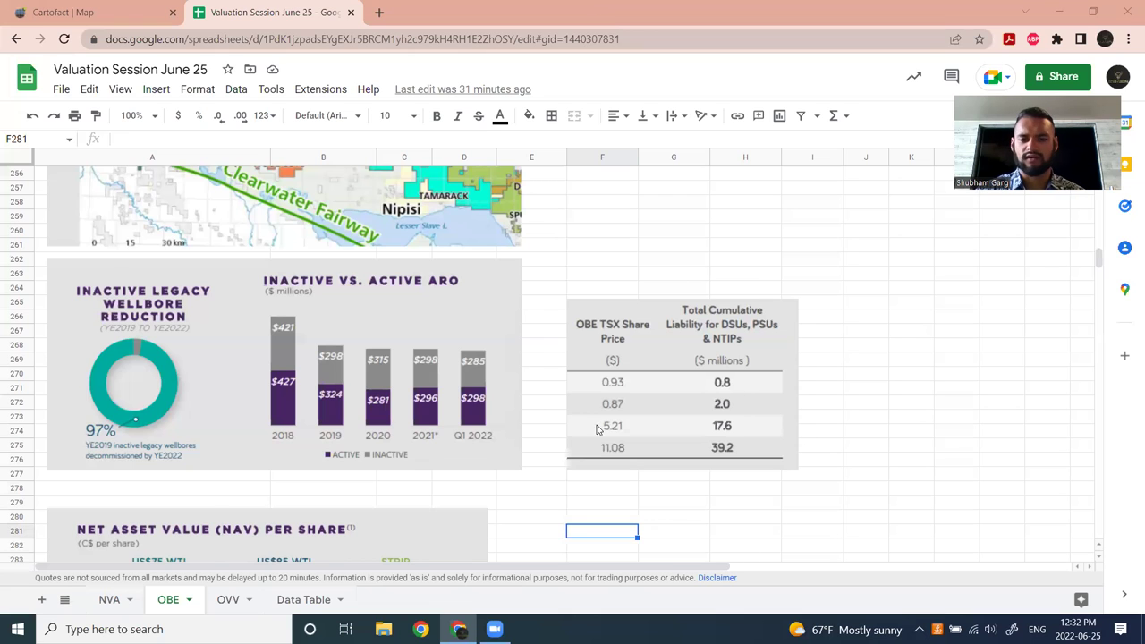
Examine Obsidian's Net Asset Value per share chart across the US$75 WTI, US$85 WTI and strip price cases.
scroll(617, 385, "down", 2)
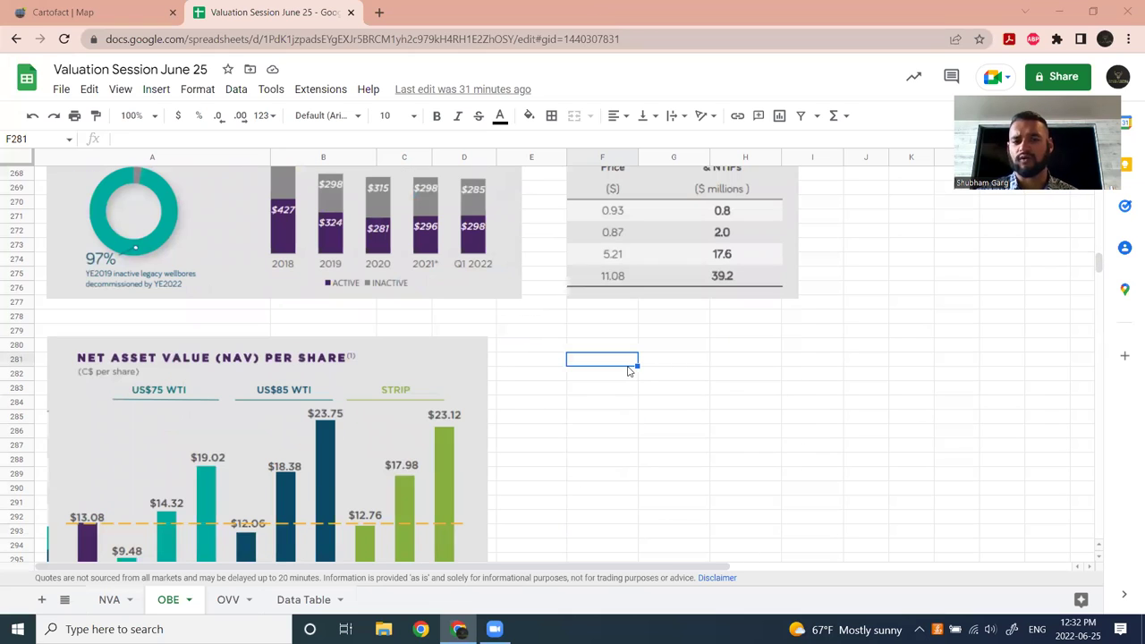
scroll(621, 366, "down", 3)
scroll(603, 355, "up", 1)
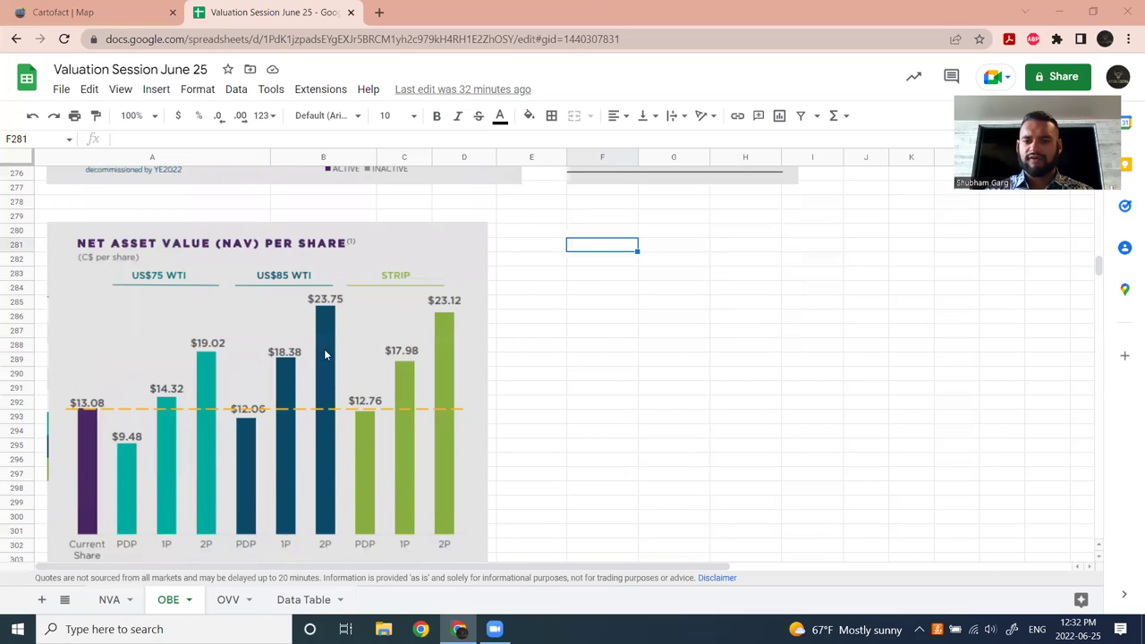
scroll(470, 332, "up", 1)
scroll(523, 295, "down", 1)
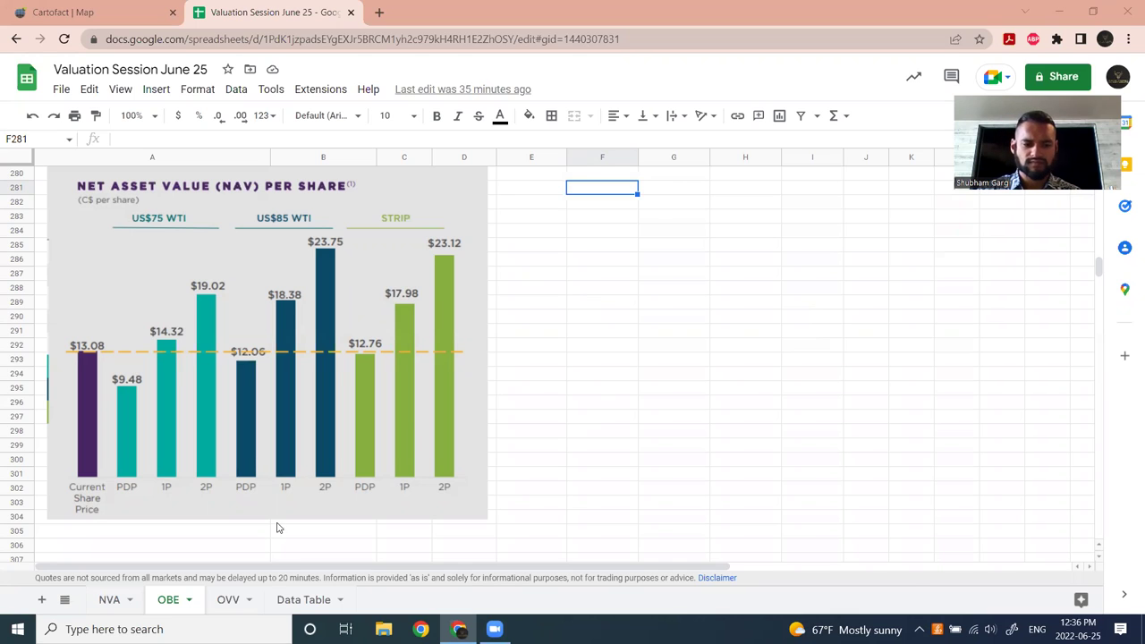
Open the OVV sheet and review Ovintiv's production, debt, dividend and cash flow inputs along with its fair share price tables.
left_click(228, 600)
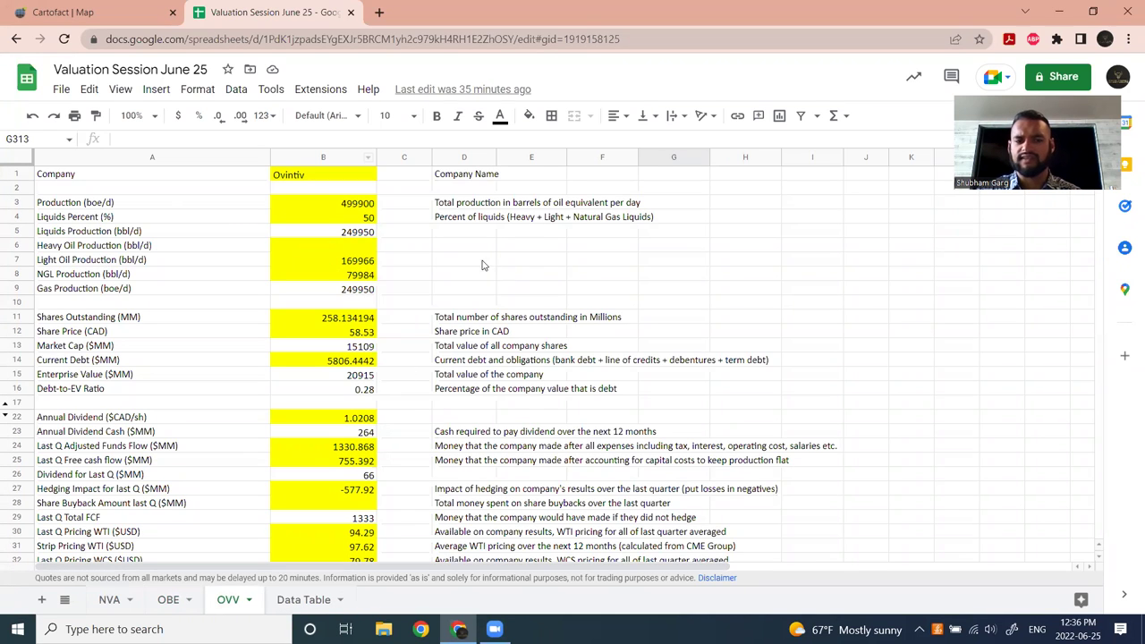
scroll(363, 235, "down", 4)
scroll(362, 234, "down", 5)
scroll(362, 238, "up", 9)
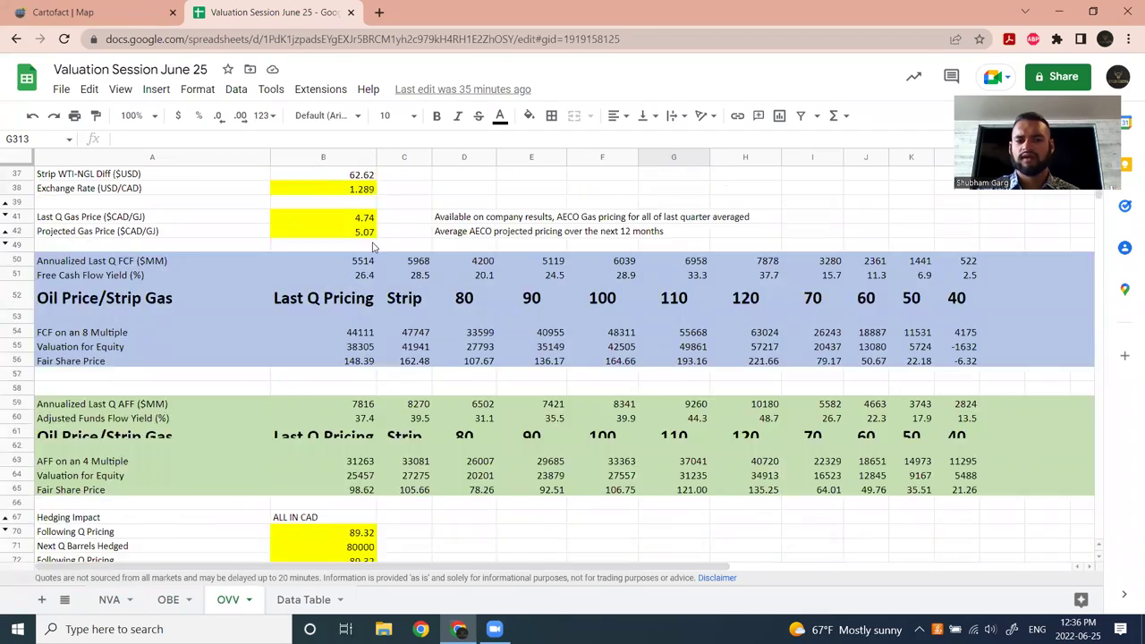
scroll(349, 259, "down", 4)
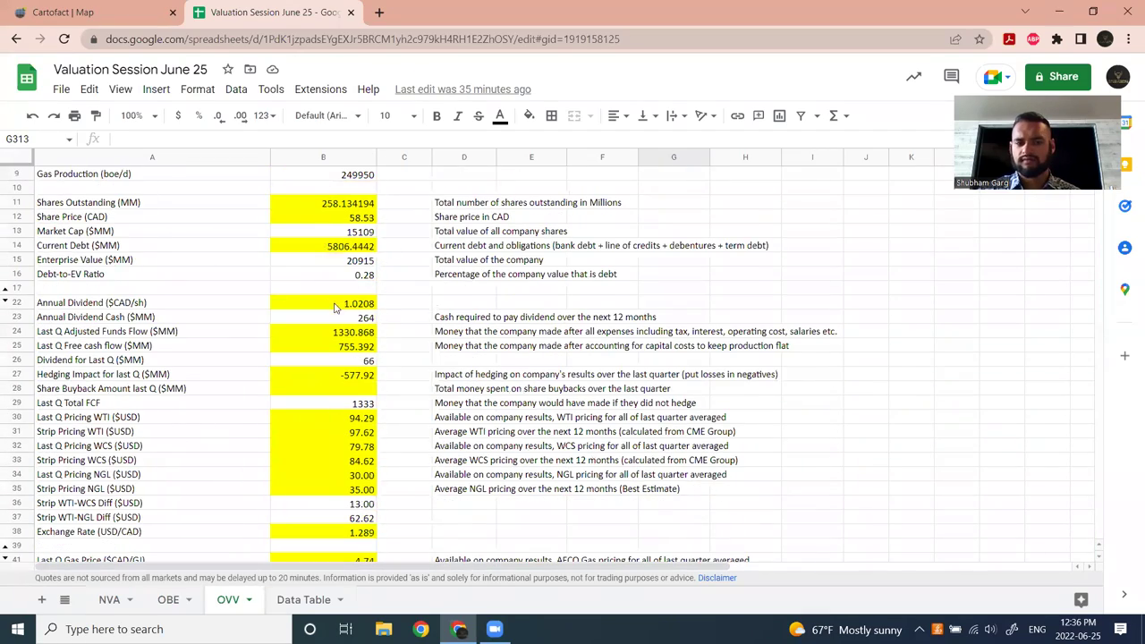
scroll(376, 215, "up", 2)
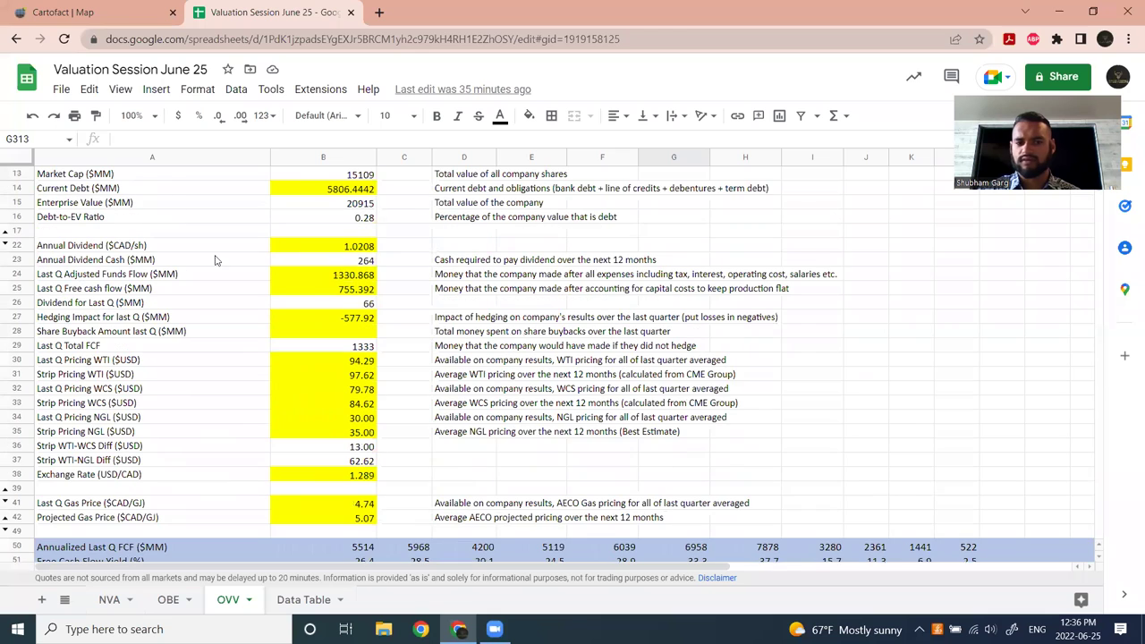
Inspect the formula behind Ovintiv's last-quarter hedging impact and review its FCF yields and fair share prices by oil price.
left_click(357, 320)
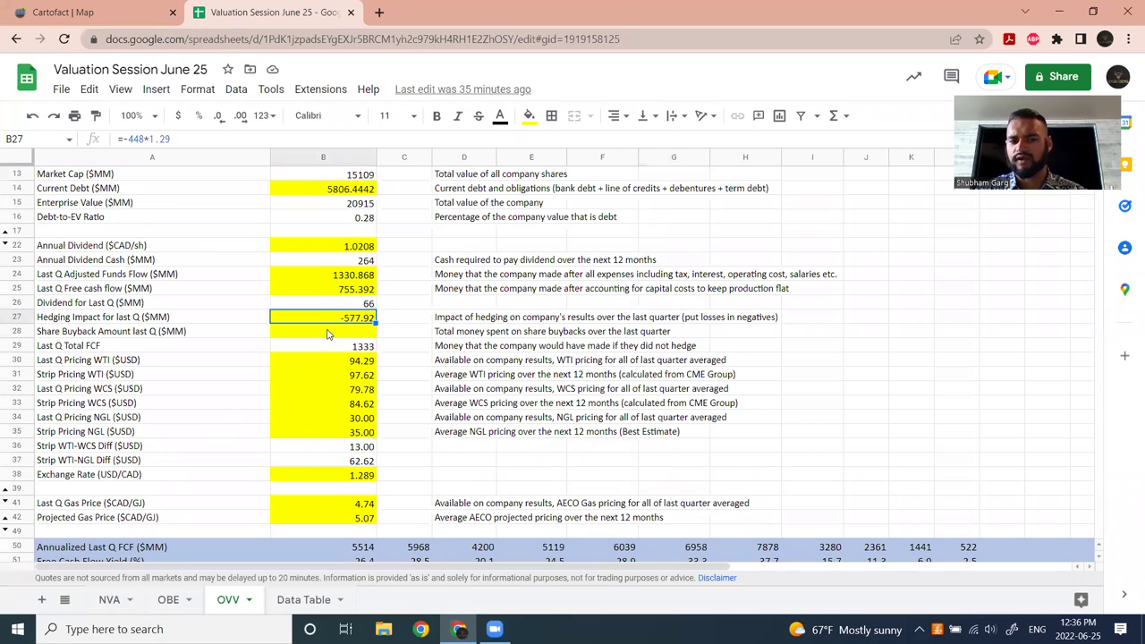
scroll(325, 288, "down", 4)
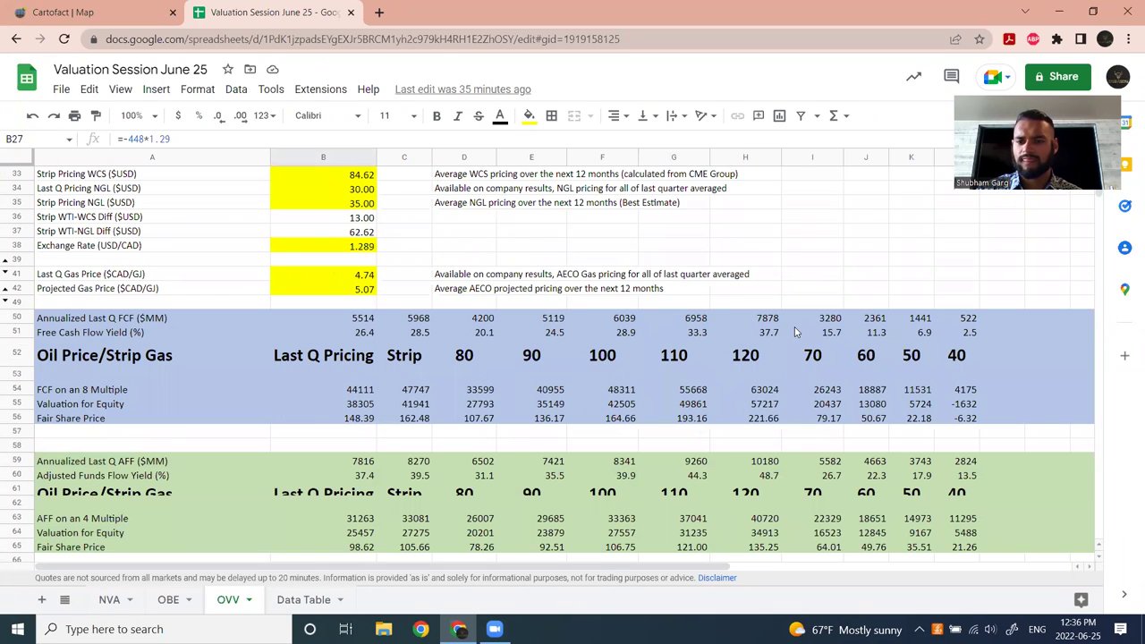
scroll(588, 370, "down", 1)
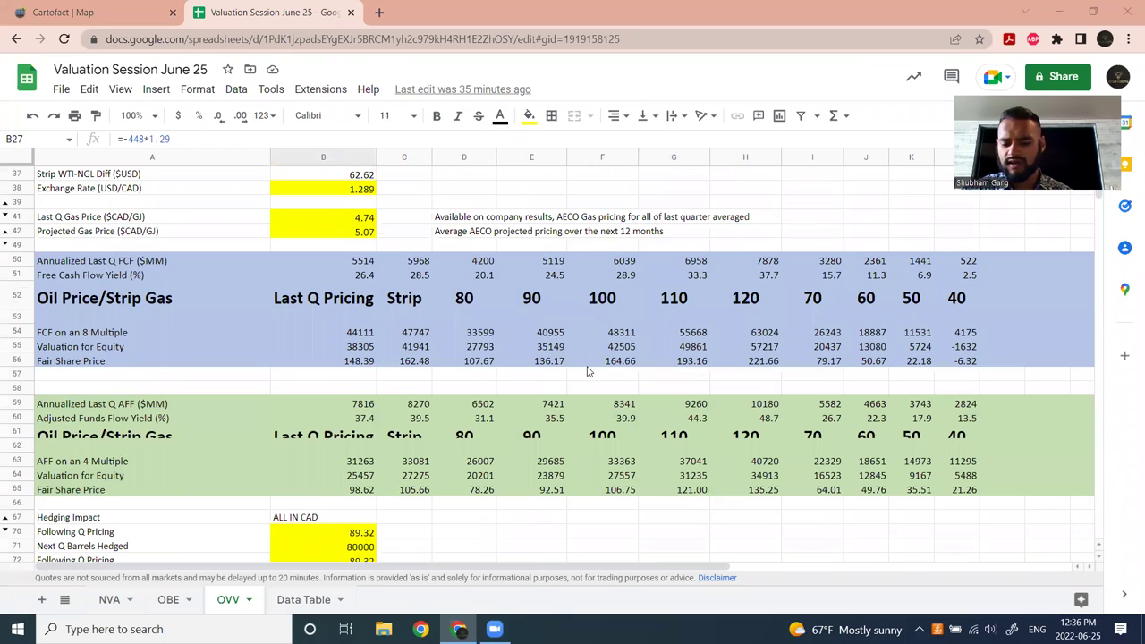
Compare Ovintiv's unhedged fair share prices for the 100, 110 and strip oil cases and inspect the strip fair share price formula.
scroll(587, 370, "down", 3)
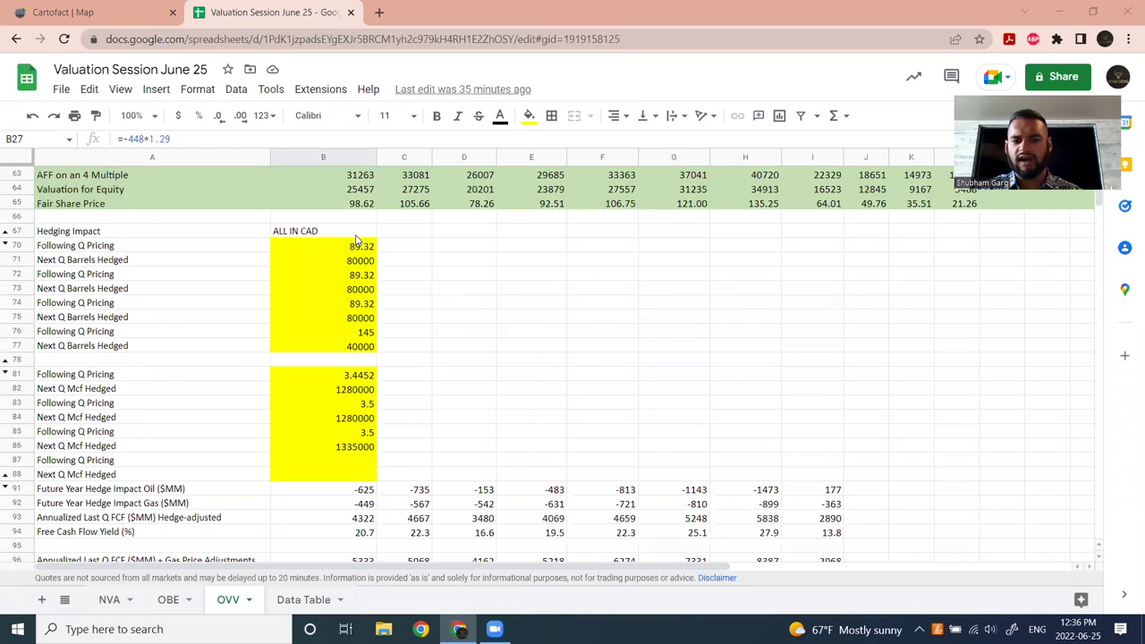
scroll(469, 421, "down", 4)
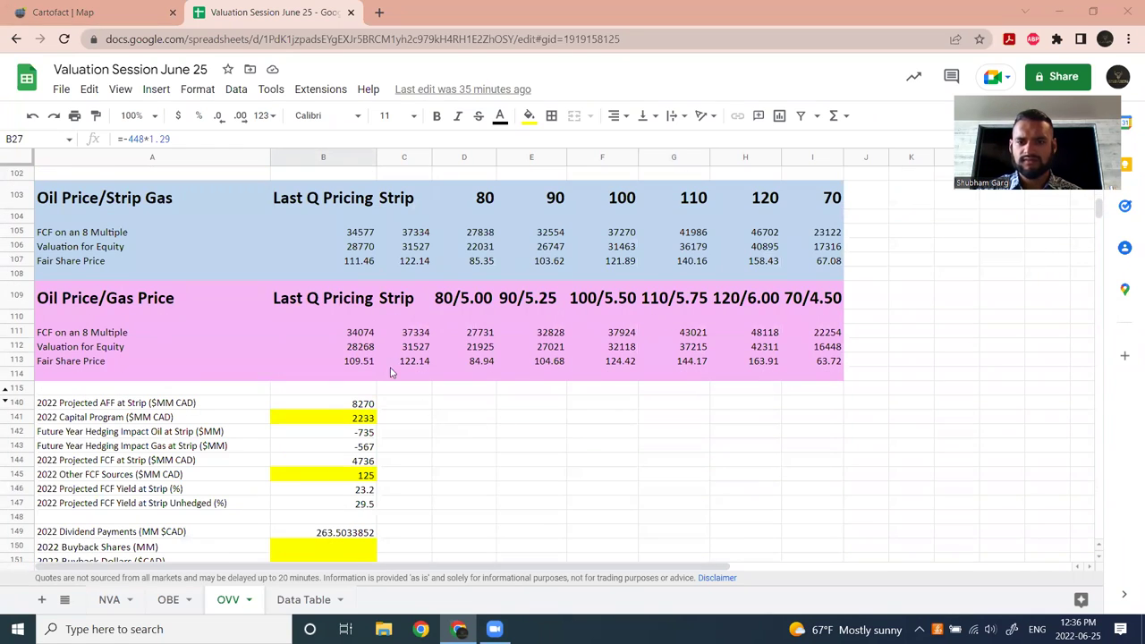
scroll(461, 427, "up", 6)
scroll(461, 427, "up", 2)
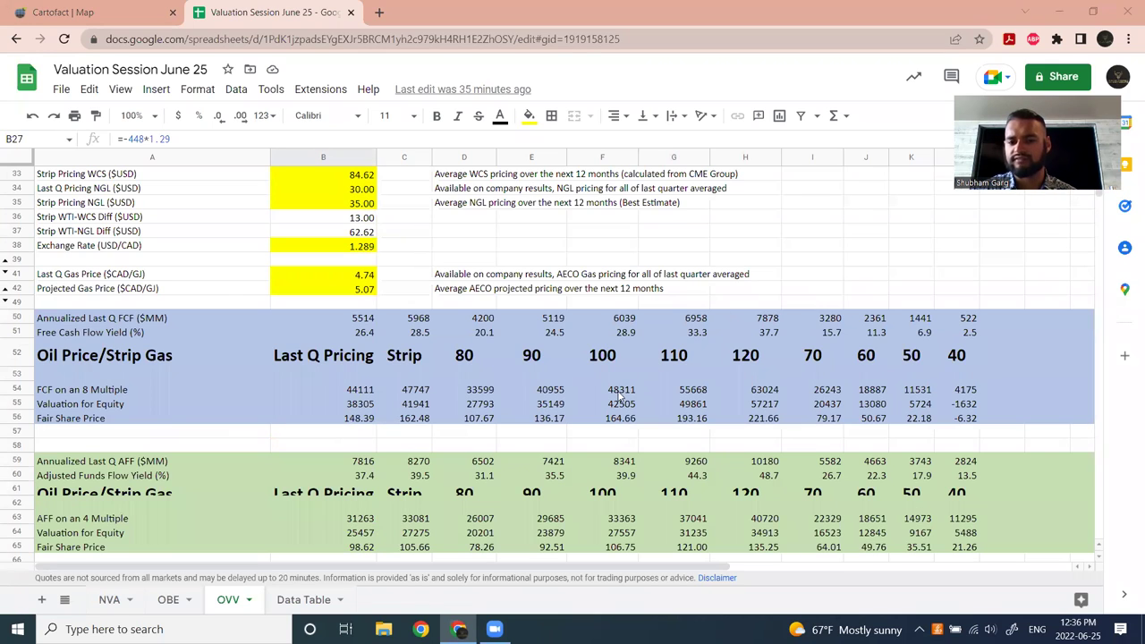
left_click(623, 357)
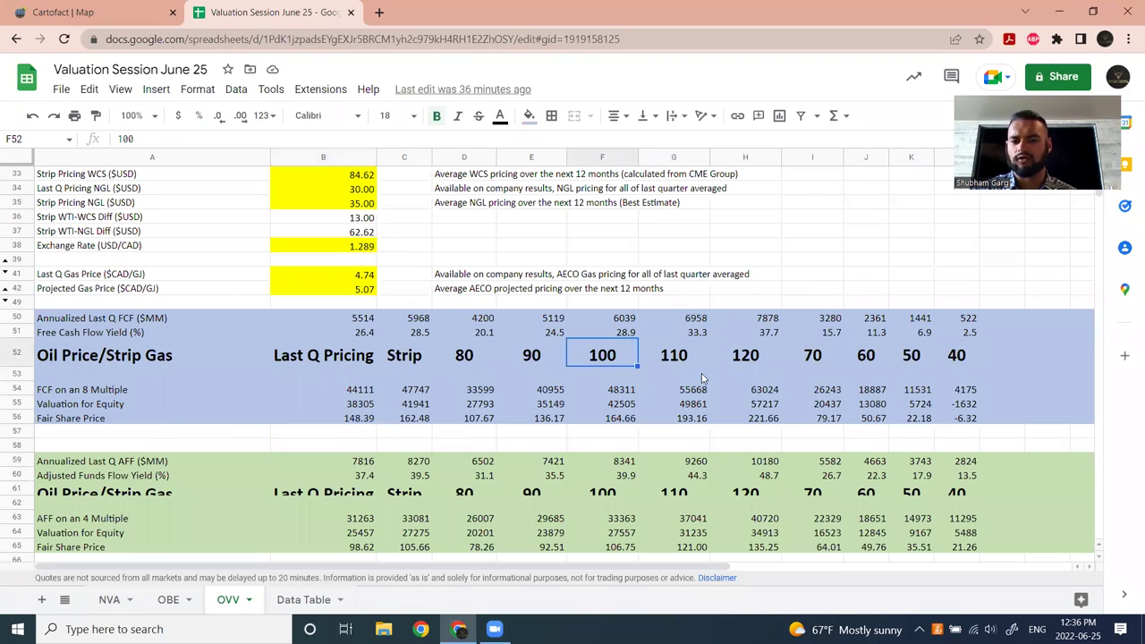
left_click(706, 351)
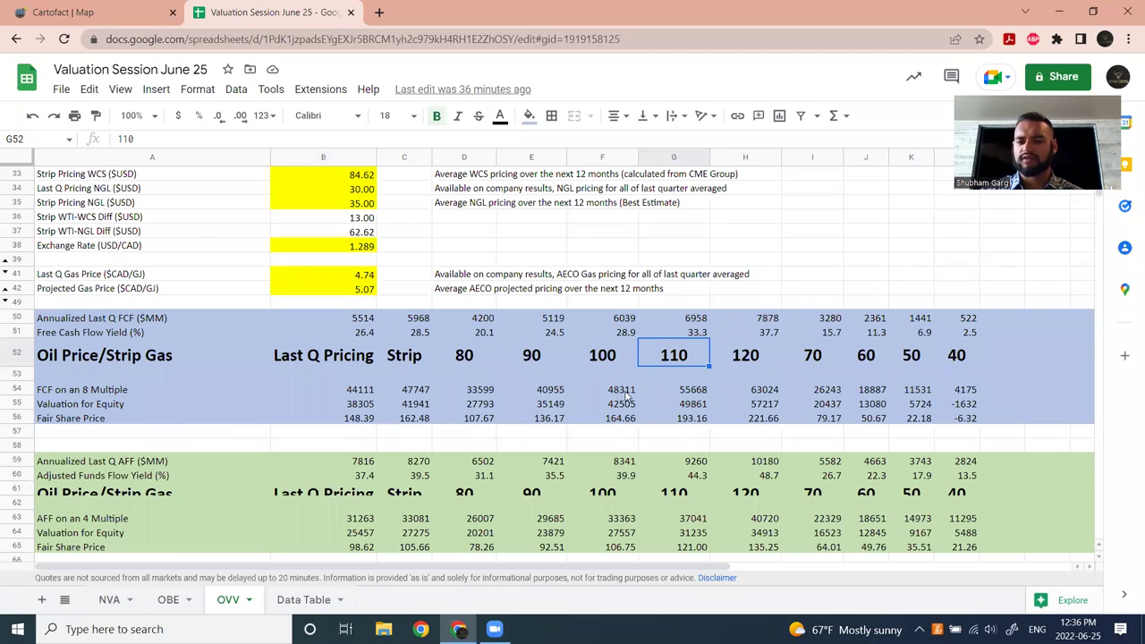
left_click(420, 349)
left_click(422, 419)
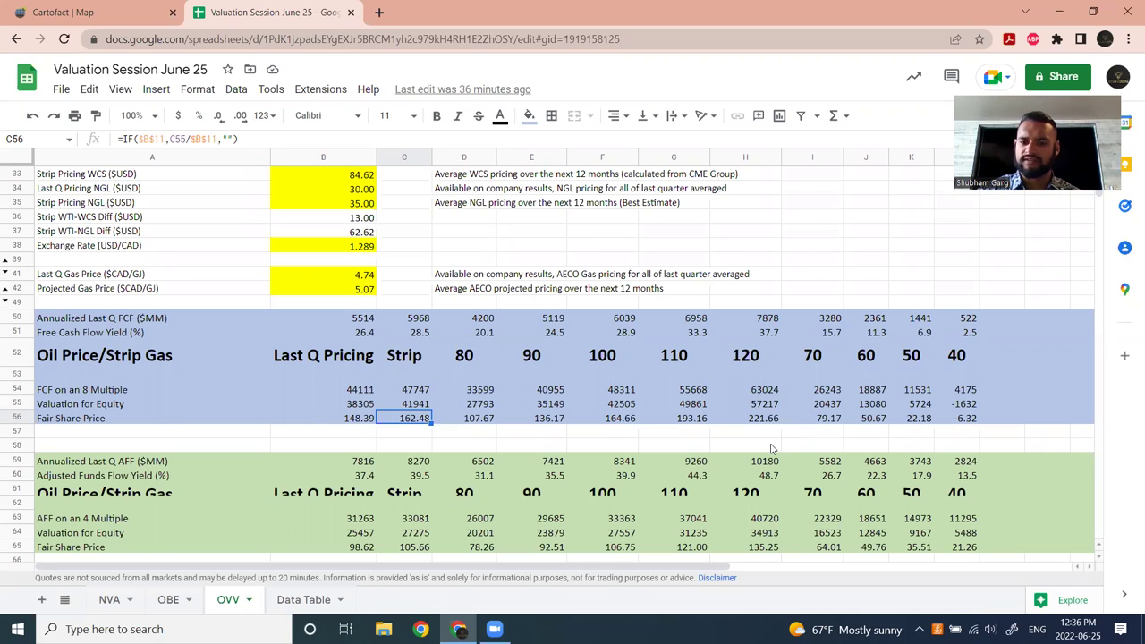
Review Ovintiv's oil and gas hedge volumes and prices, their future-year impact and the hedge-adjusted fair share prices.
scroll(573, 367, "down", 5)
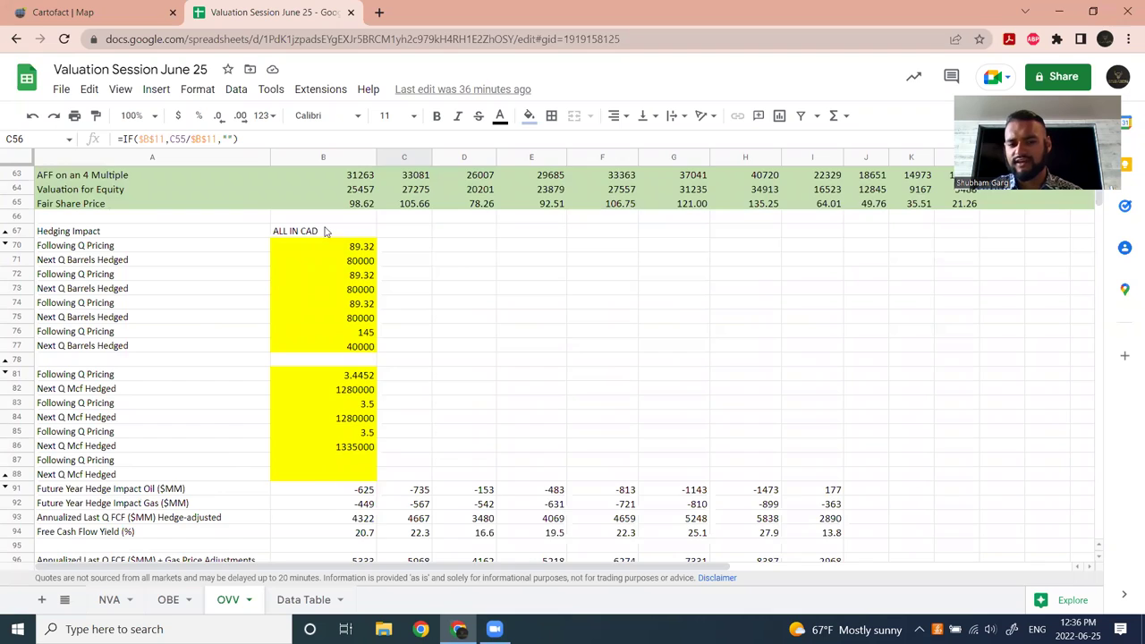
scroll(324, 231, "down", 3)
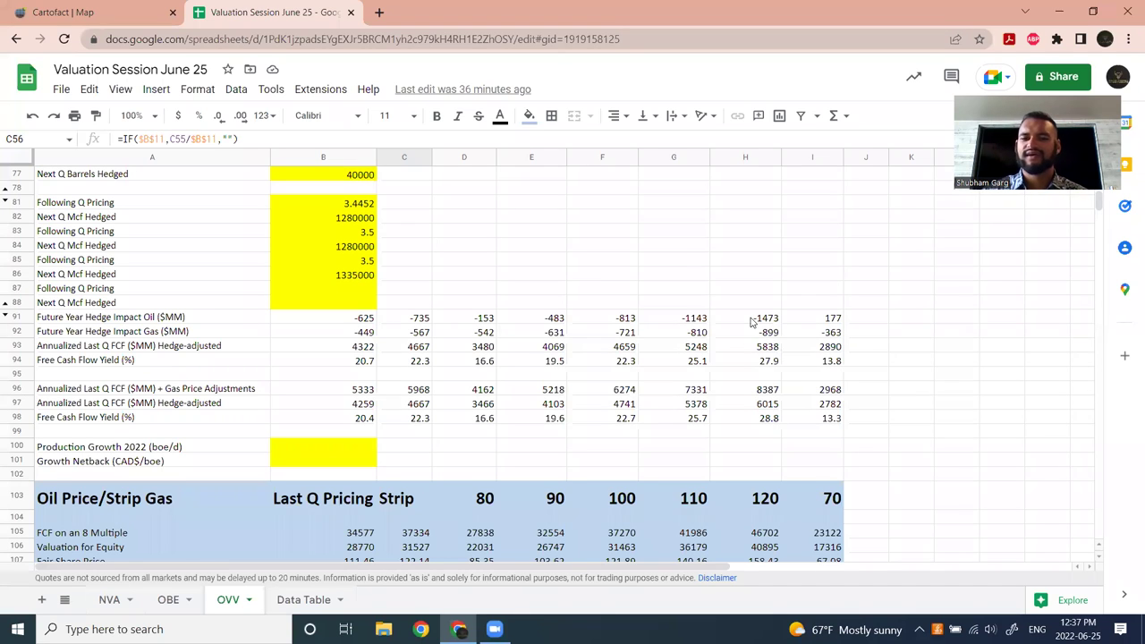
scroll(752, 324, "down", 2)
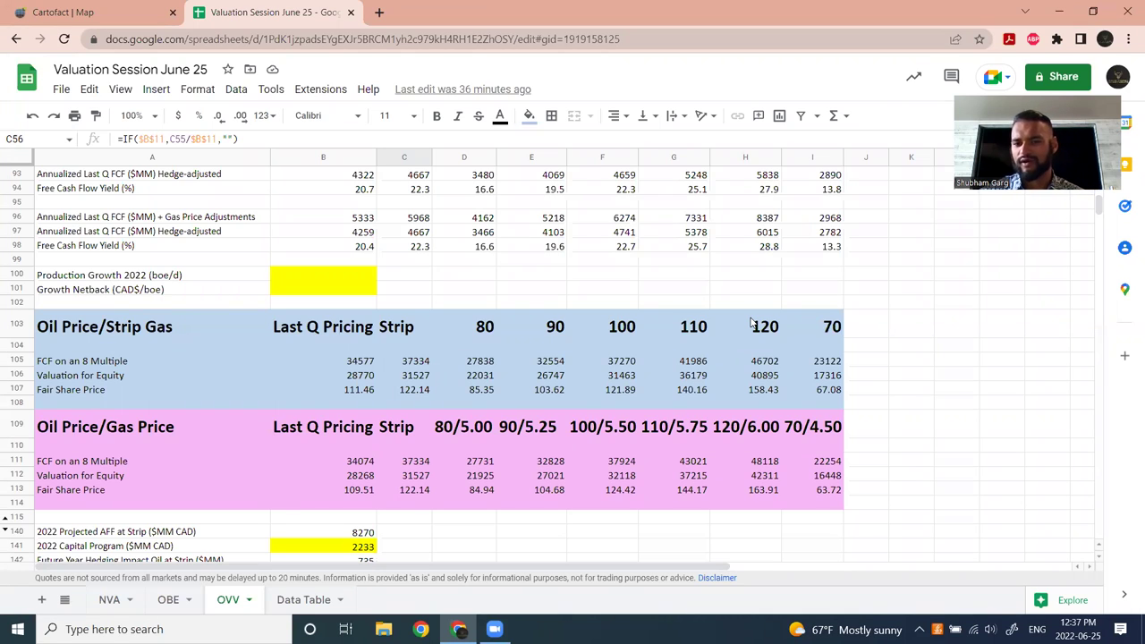
scroll(751, 324, "up", 5)
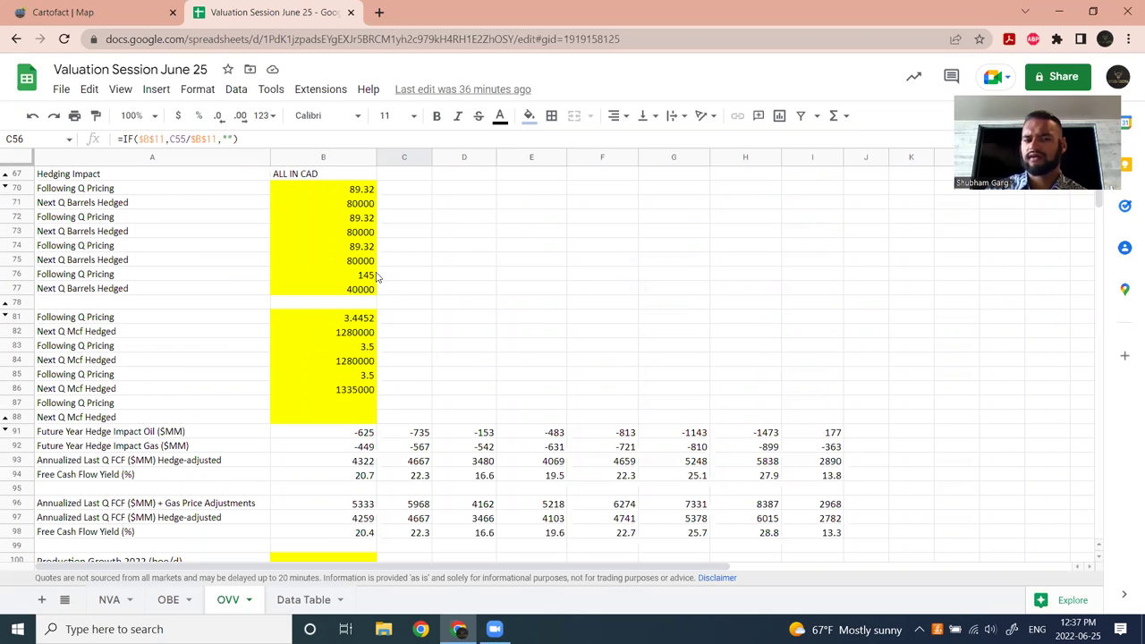
scroll(650, 400, "down", 7)
scroll(494, 379, "up", 2)
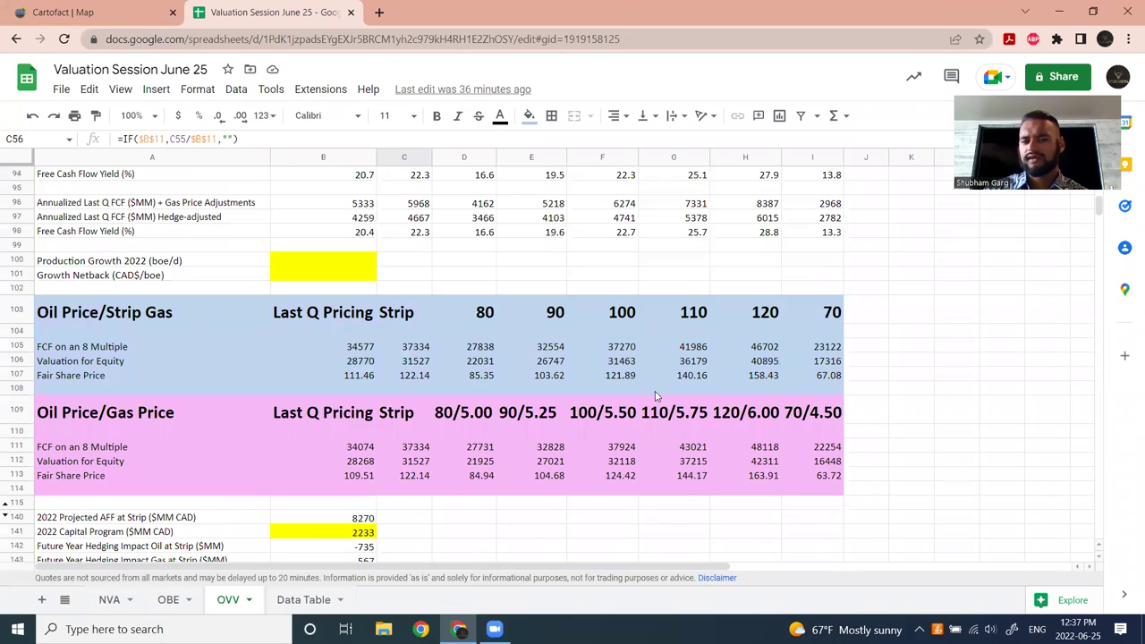
scroll(448, 400, "up", 10)
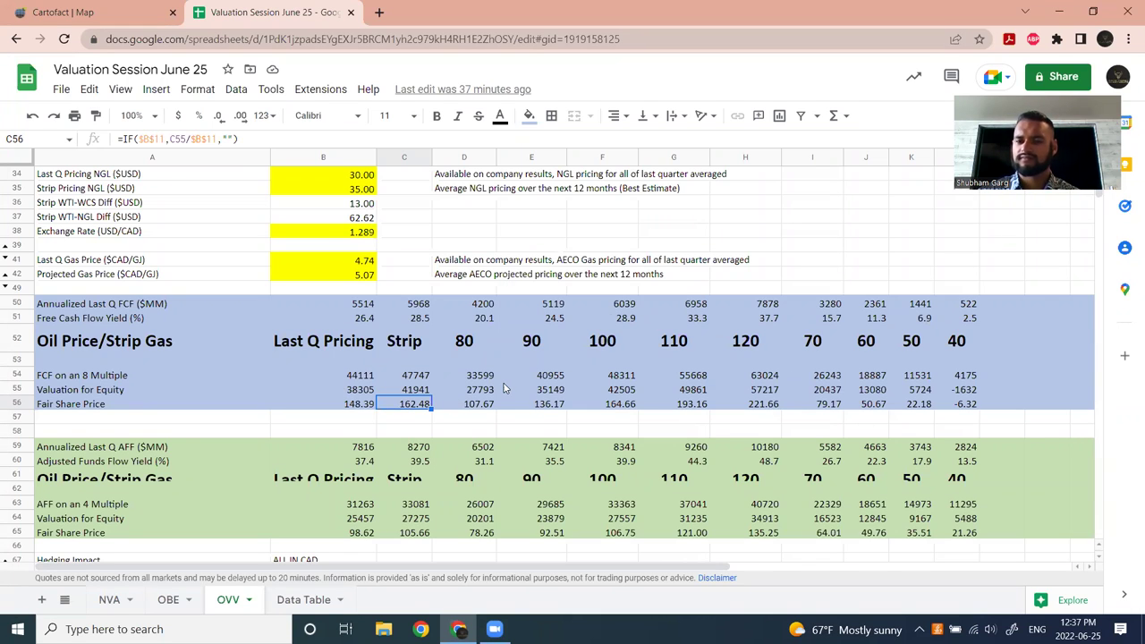
Examine the hedge-adjusted Oil Price/Gas Price valuation table against the hedge inputs and the 2022 strip projections.
scroll(518, 368, "down", 10)
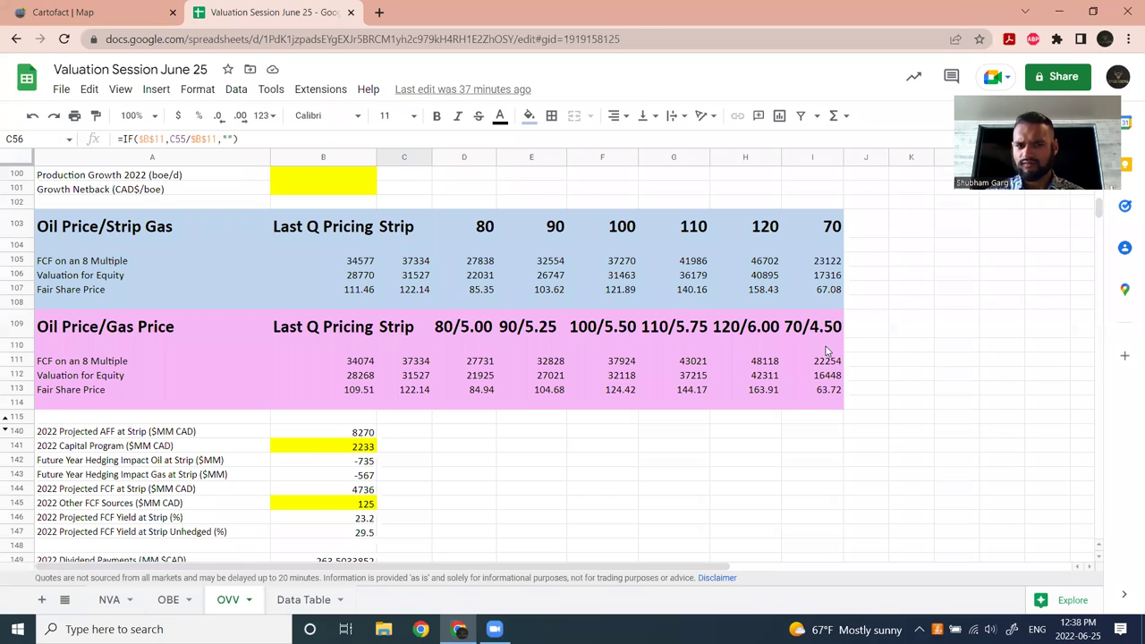
scroll(827, 351, "up", 5)
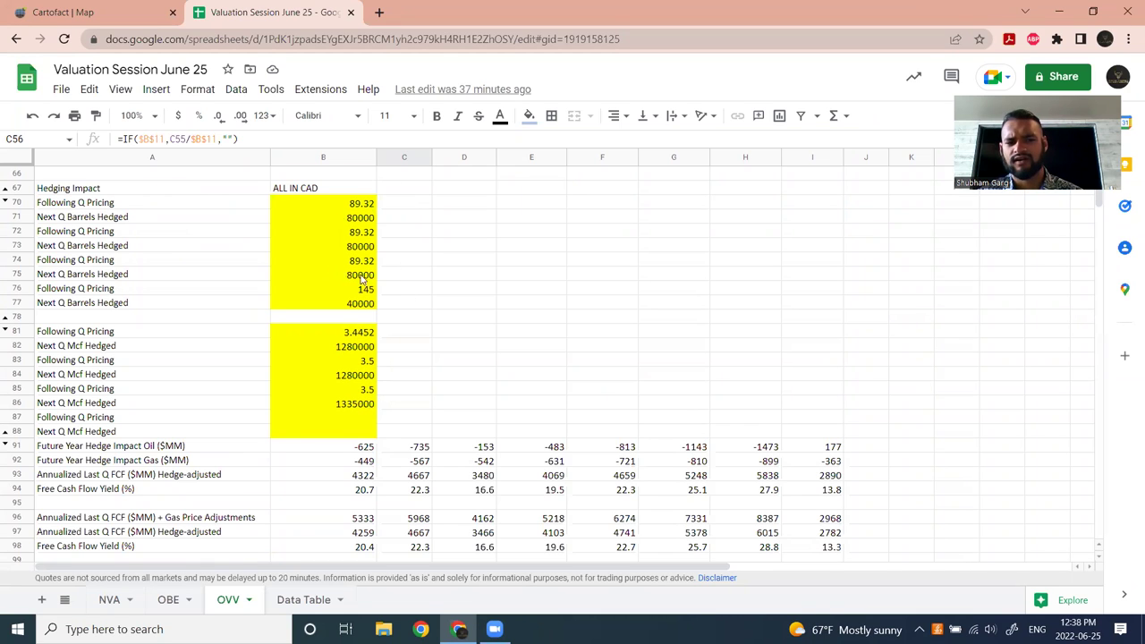
scroll(398, 258, "down", 4)
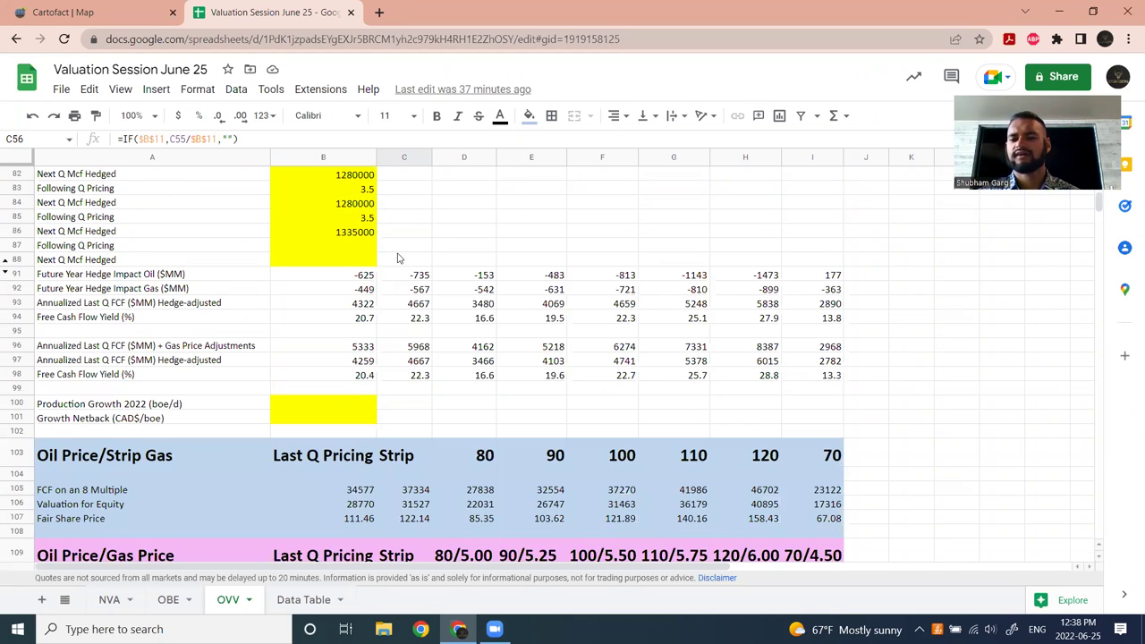
scroll(398, 257, "down", 1)
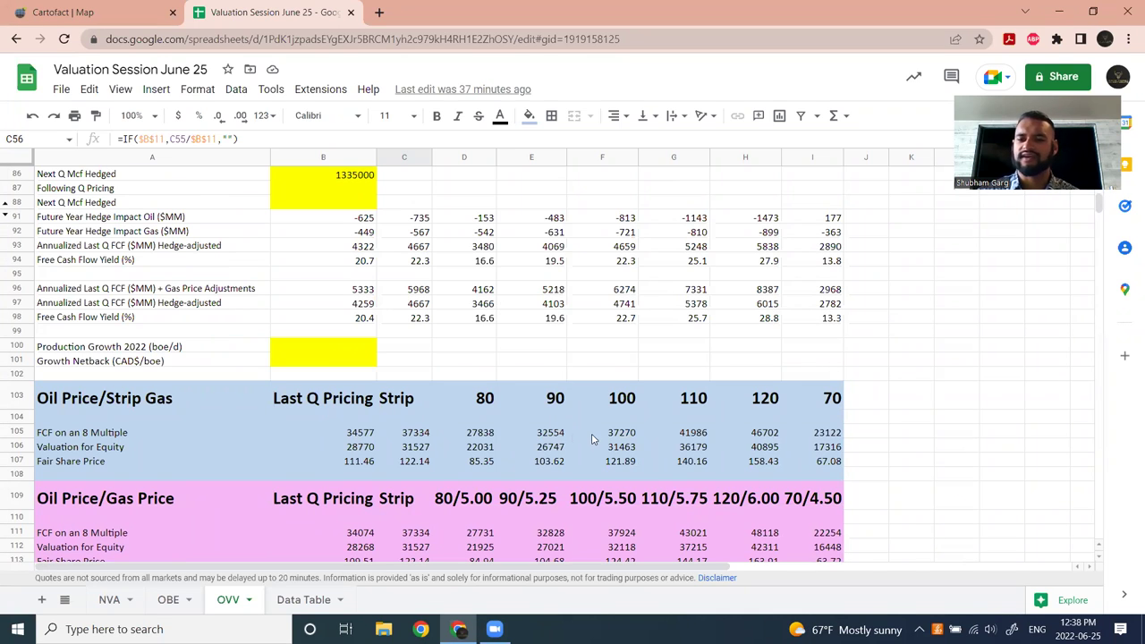
scroll(590, 376, "down", 6)
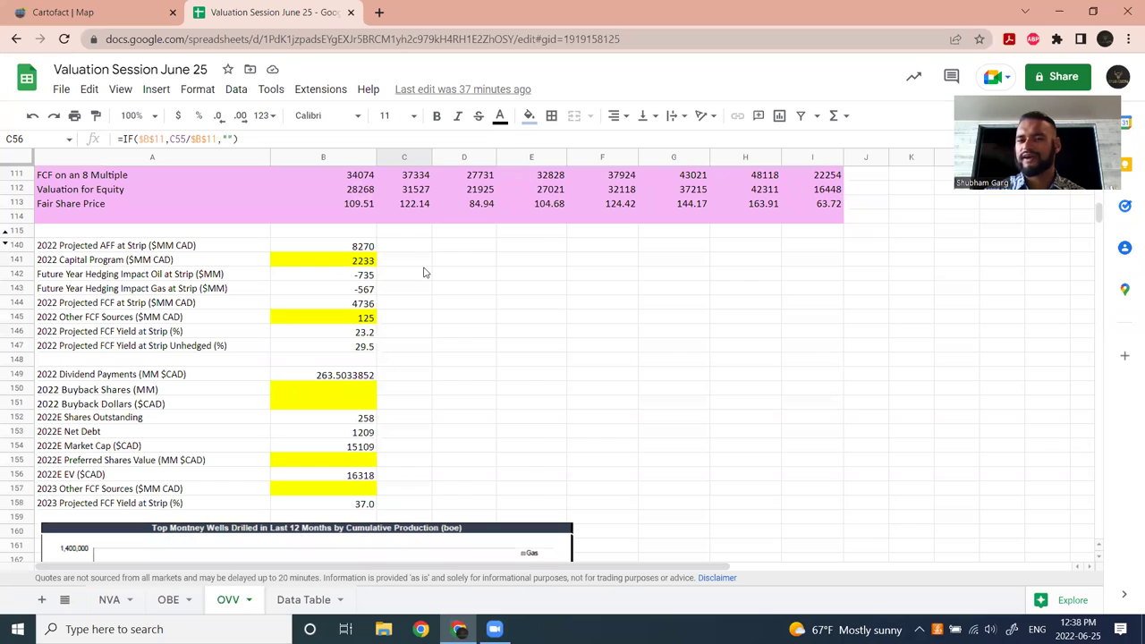
scroll(536, 279, "up", 4)
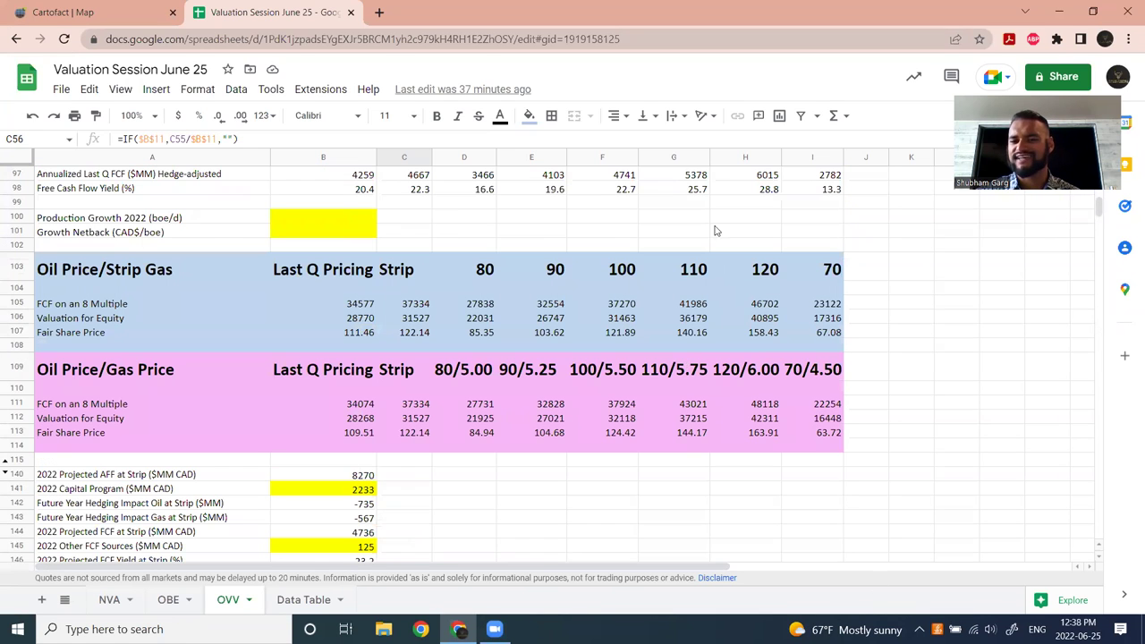
Revisit the unhedged FCF and AFF valuation tables and check Ovintiv's production, share count and debt inputs.
scroll(704, 325, "up", 6)
scroll(704, 324, "up", 12)
scroll(604, 352, "down", 3)
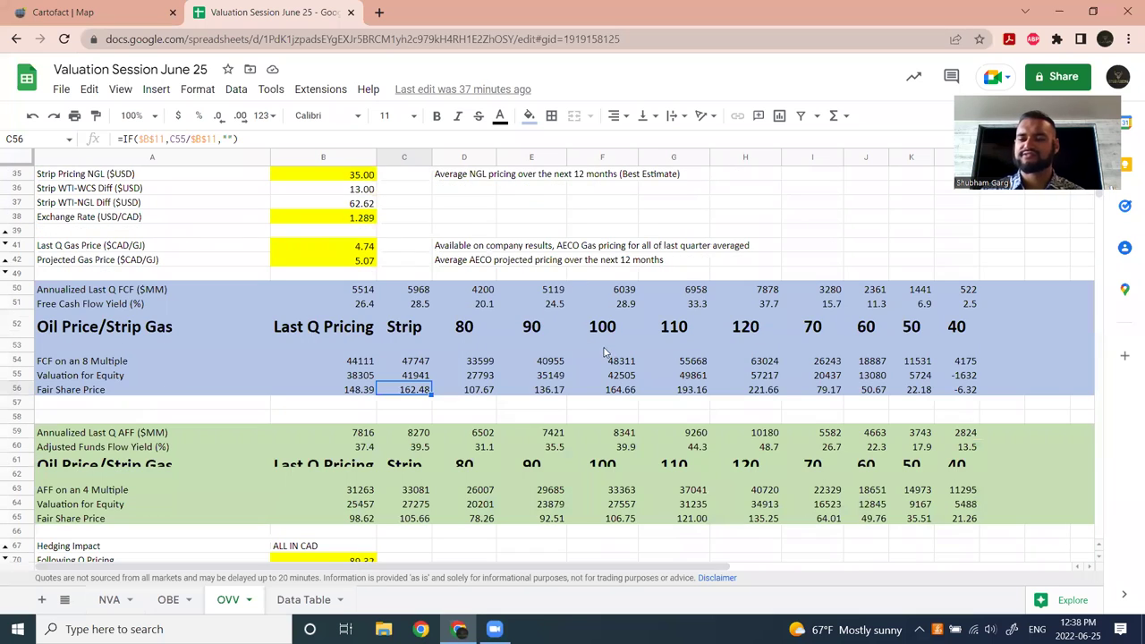
scroll(617, 380, "down", 3)
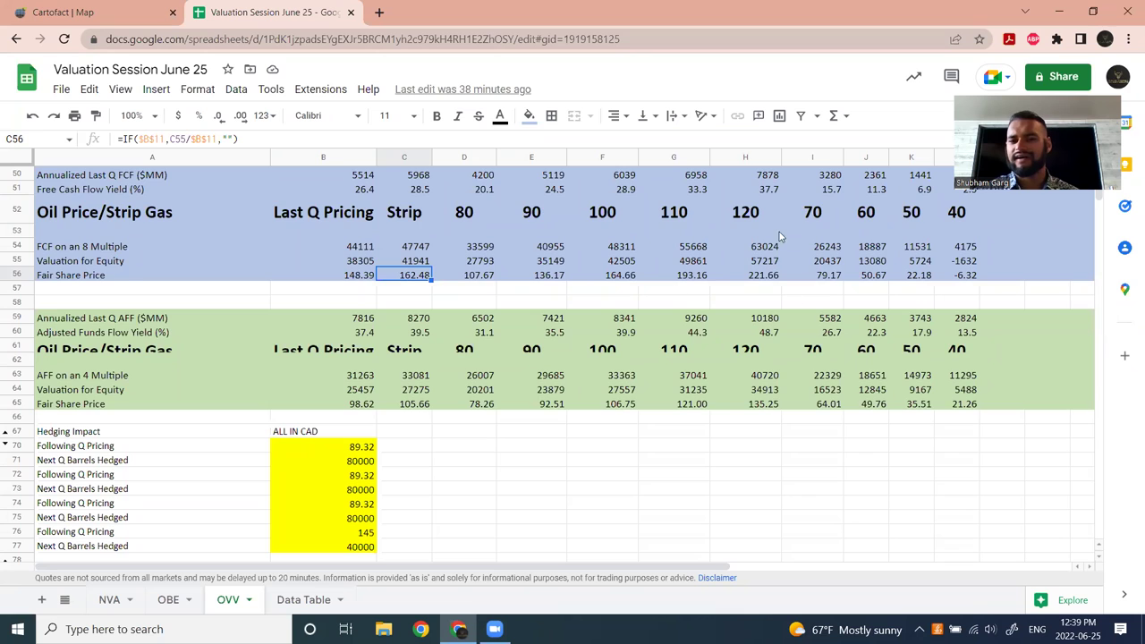
scroll(596, 221, "up", 2)
scroll(311, 310, "up", 5)
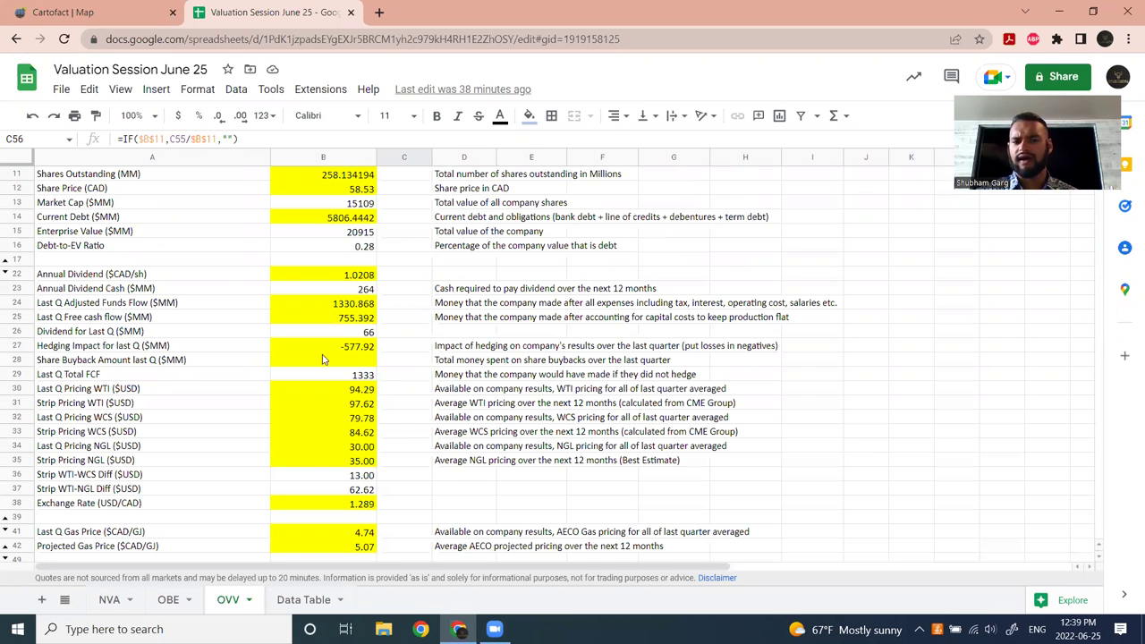
scroll(442, 389, "up", 3)
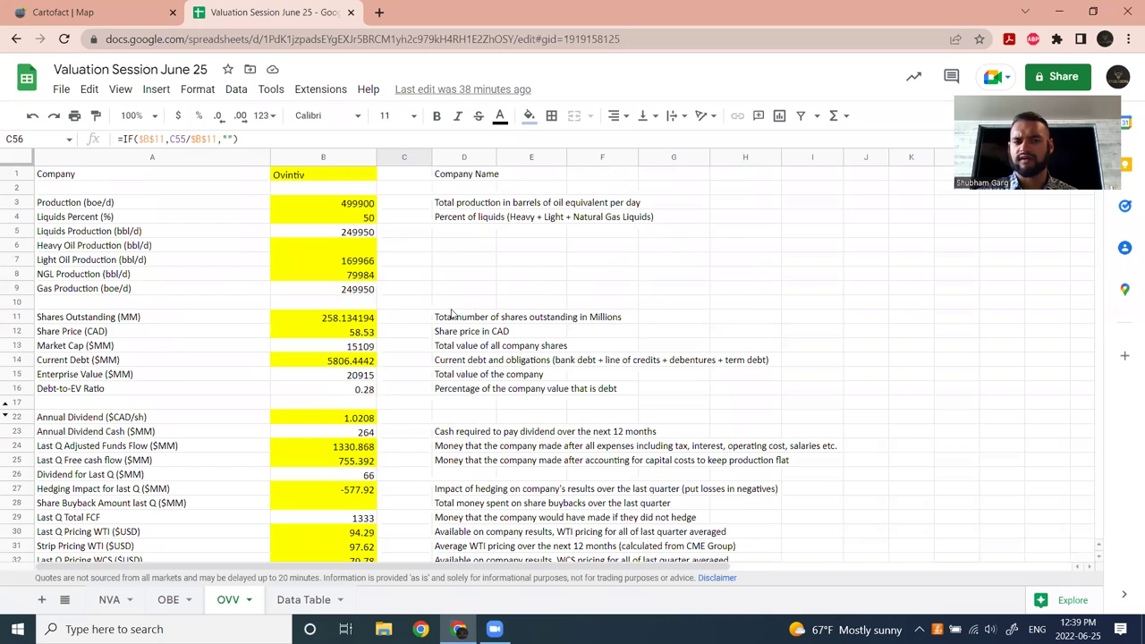
Compare Ovintiv's unhedged fair share prices with the hedge-adjusted ones across the oil price cases.
scroll(451, 314, "down", 15)
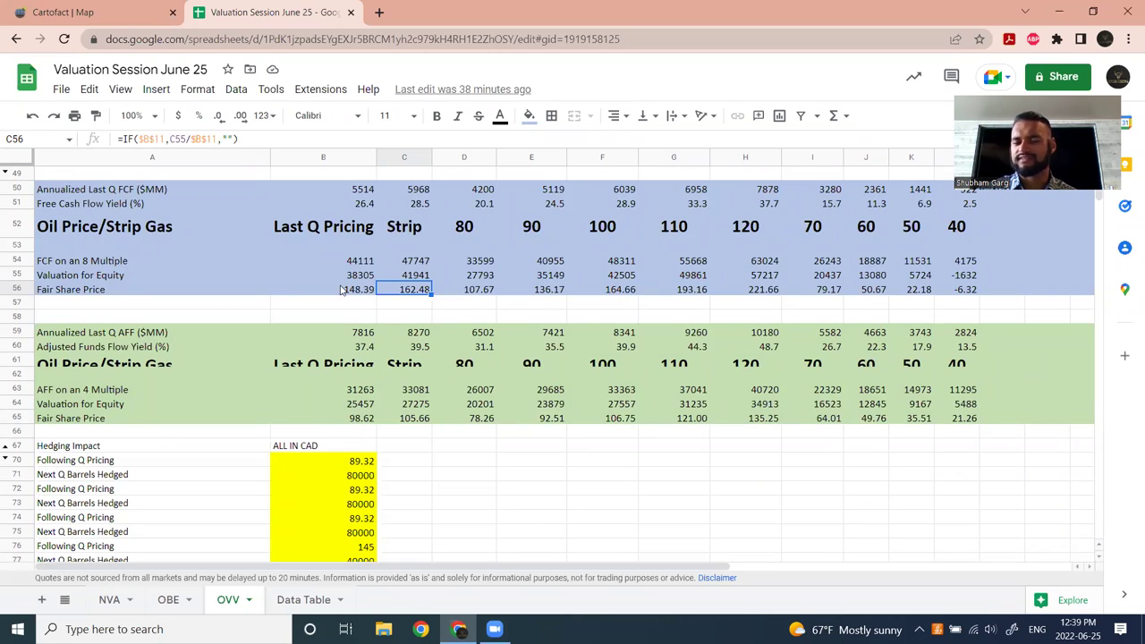
scroll(302, 291, "down", 4)
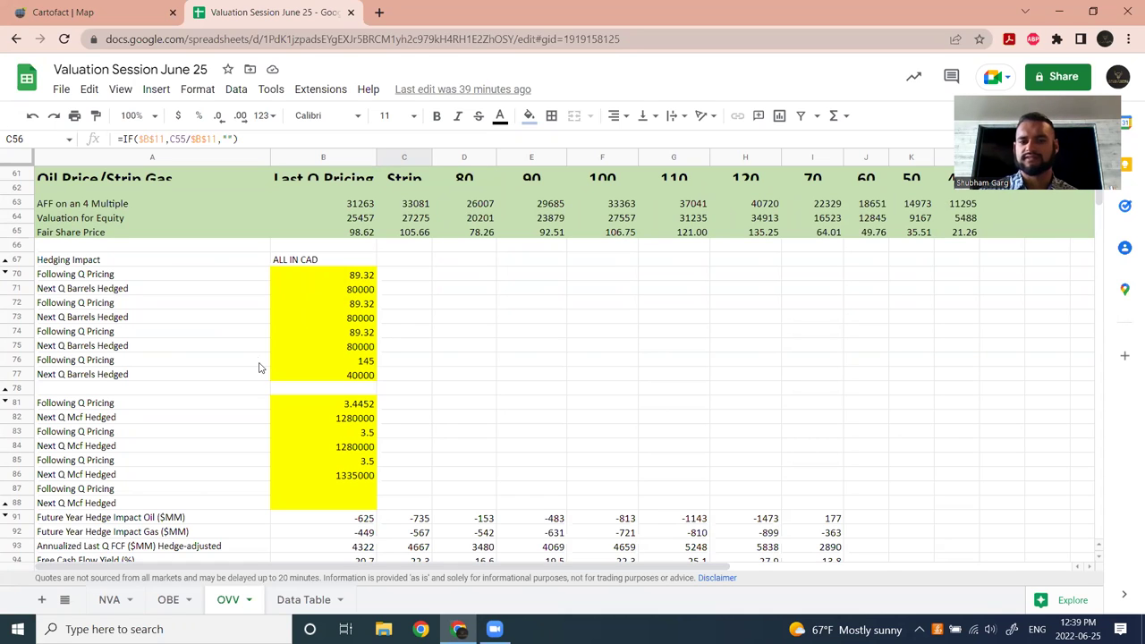
scroll(524, 332, "down", 5)
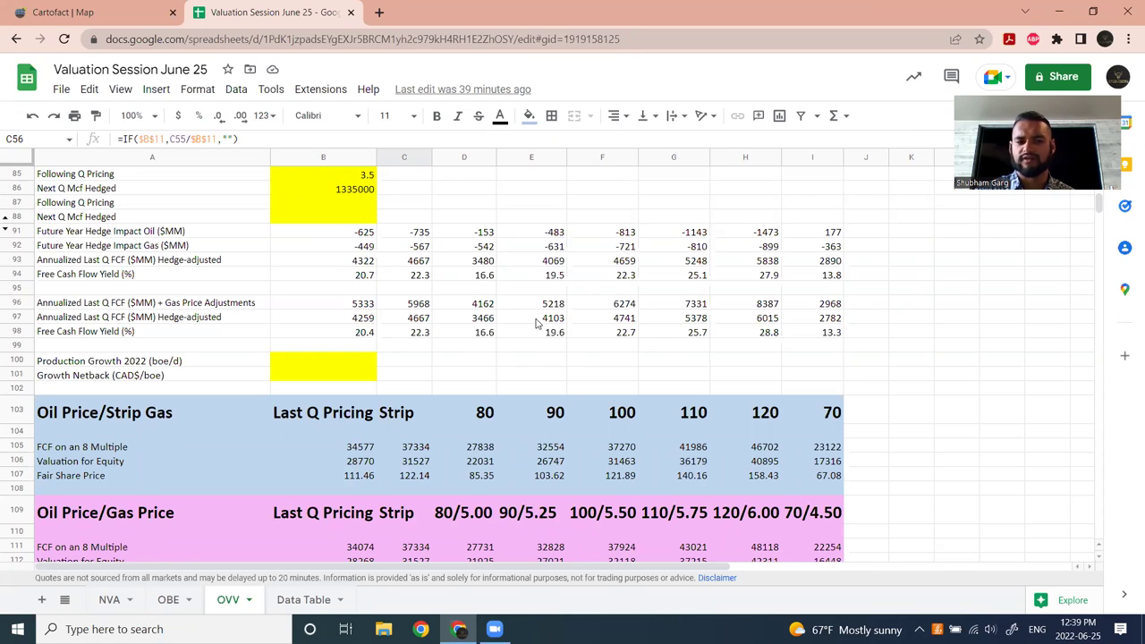
scroll(516, 262, "down", 5)
scroll(466, 202, "up", 1)
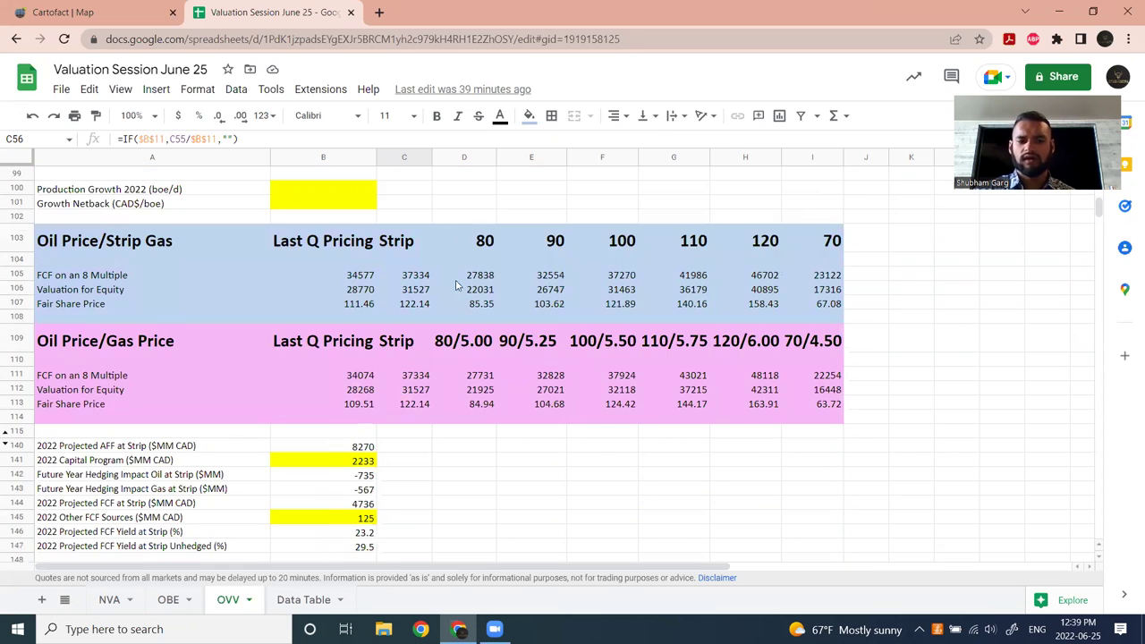
scroll(672, 480, "down", 1)
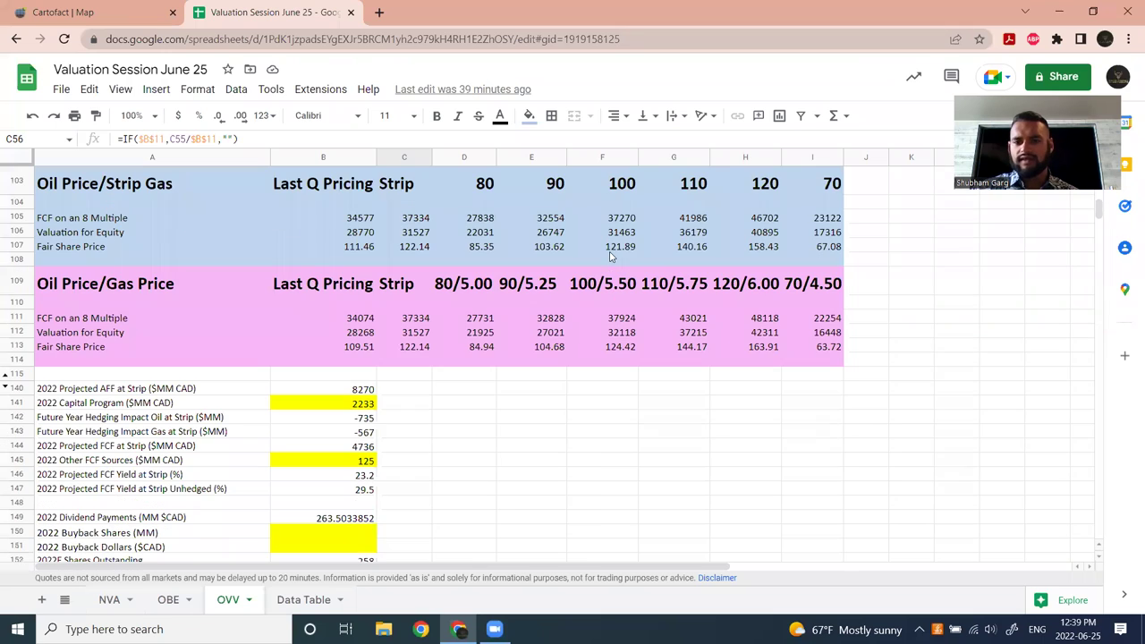
Inspect the formula behind Ovintiv's 2022 capital program and review the 2022 and 2023 FCF, net debt and yield projections.
left_click(363, 407)
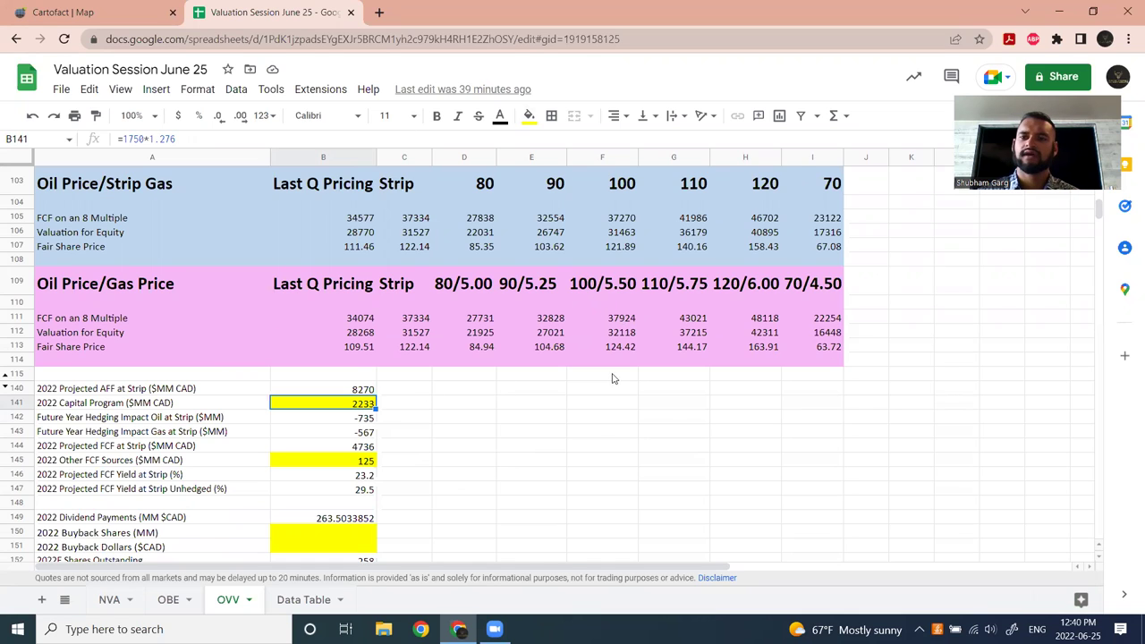
scroll(554, 358, "down", 5)
scroll(526, 345, "up", 3)
Examine the chart and ranking table of top Montney wells drilled in the last 12 months by cumulative production.
scroll(525, 340, "down", 7)
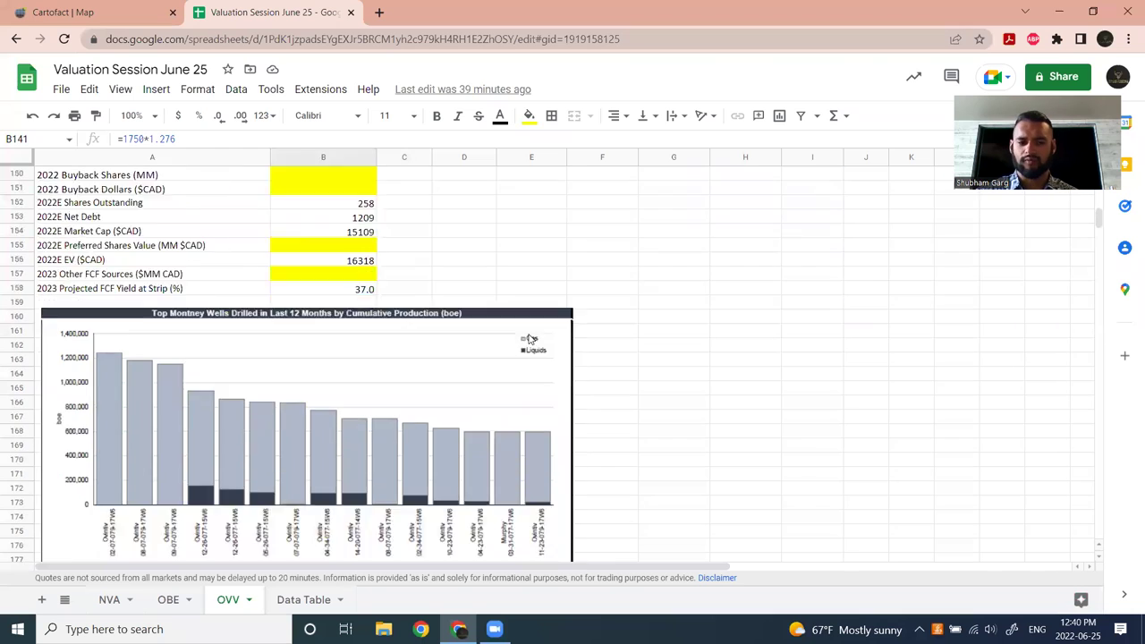
scroll(591, 367, "up", 1)
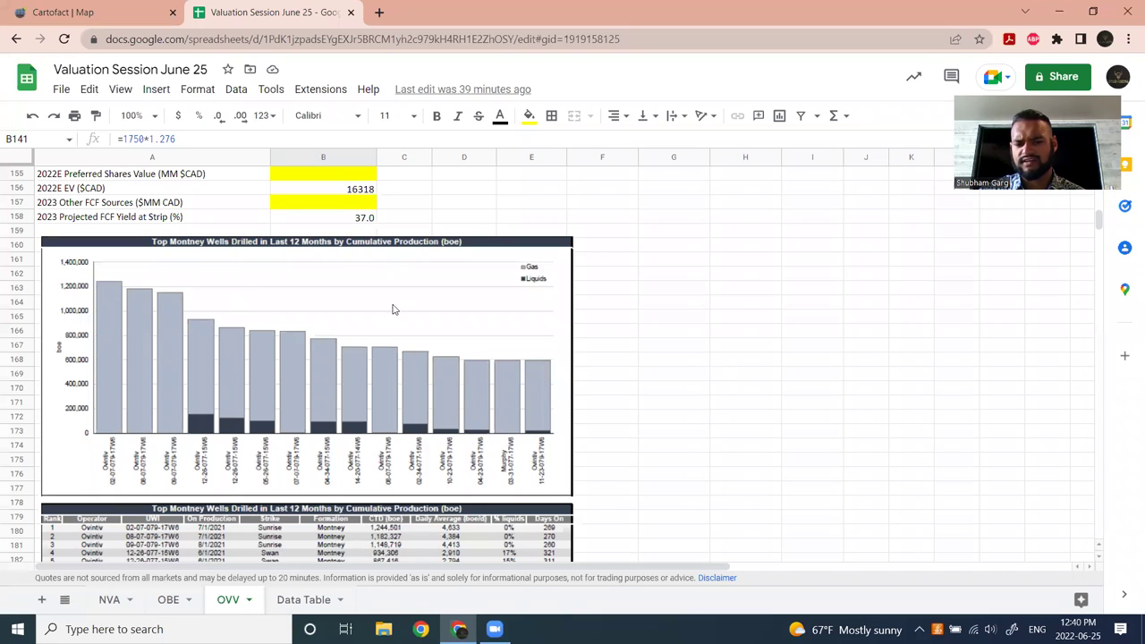
scroll(394, 308, "down", 1)
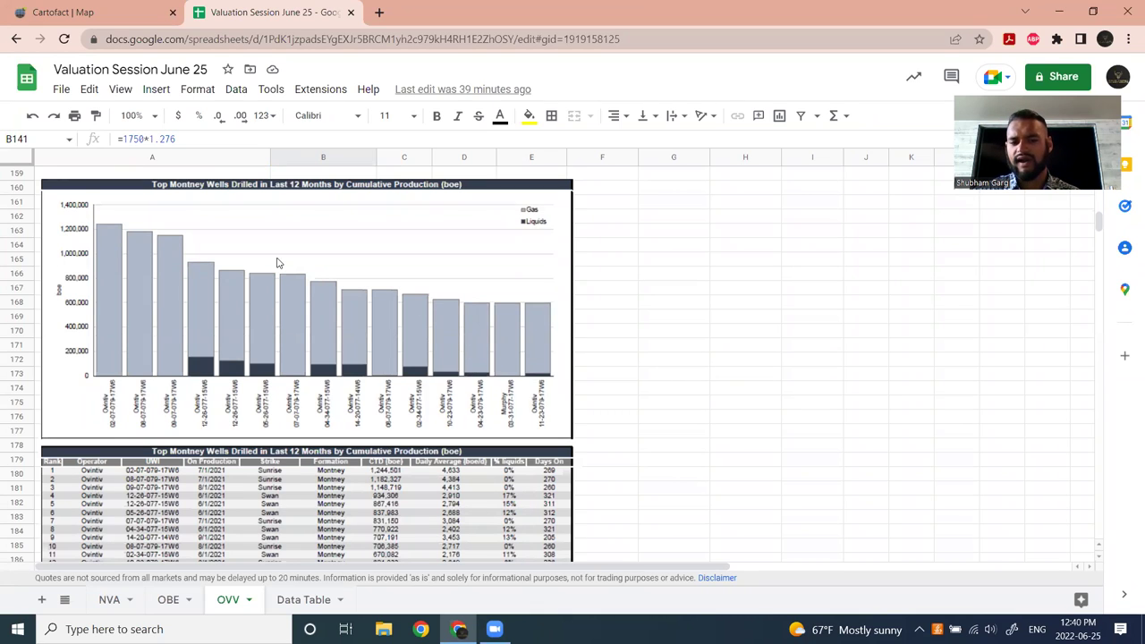
scroll(311, 284, "down", 2)
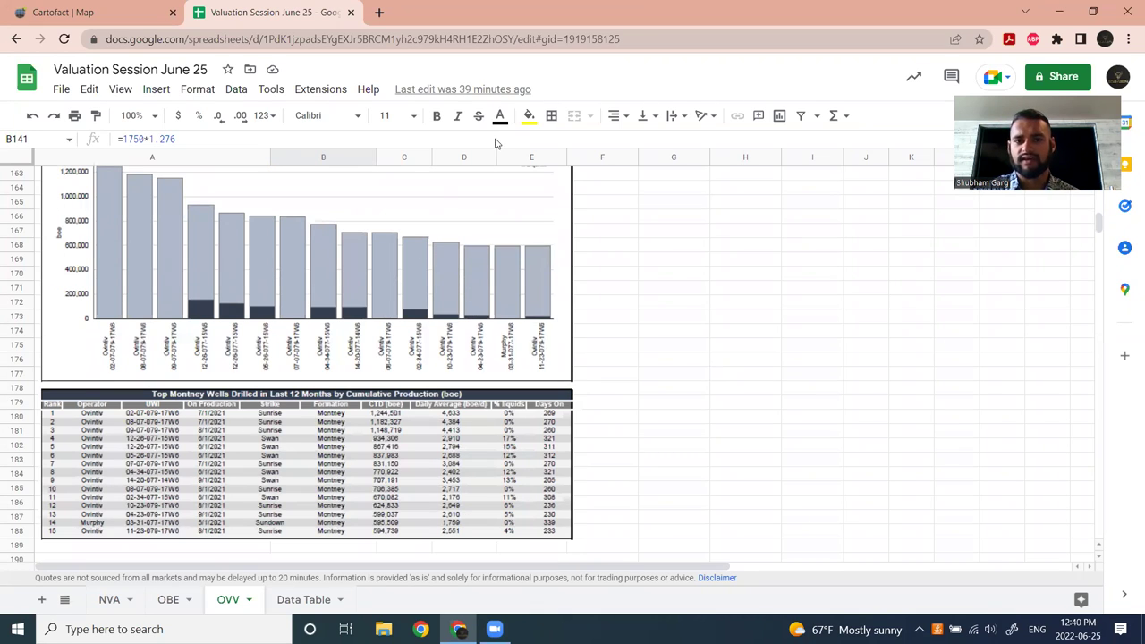
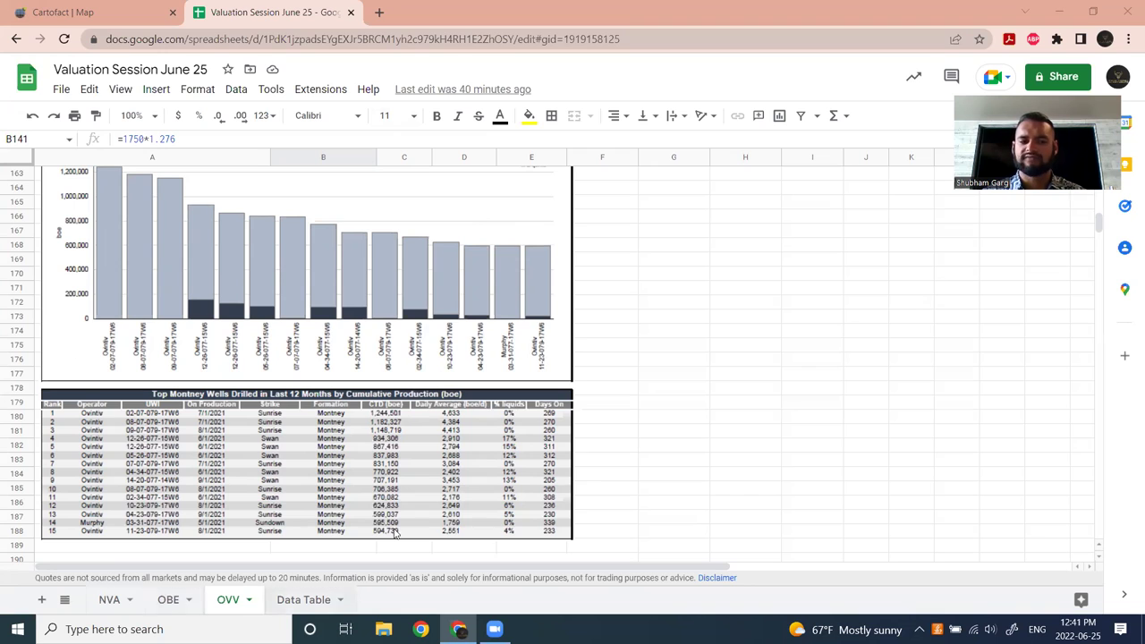
Examine the Ovintiv Operated Production in BC chart of liquids, natural gas and condensate ratio.
scroll(231, 375, "down", 4)
scroll(231, 376, "down", 4)
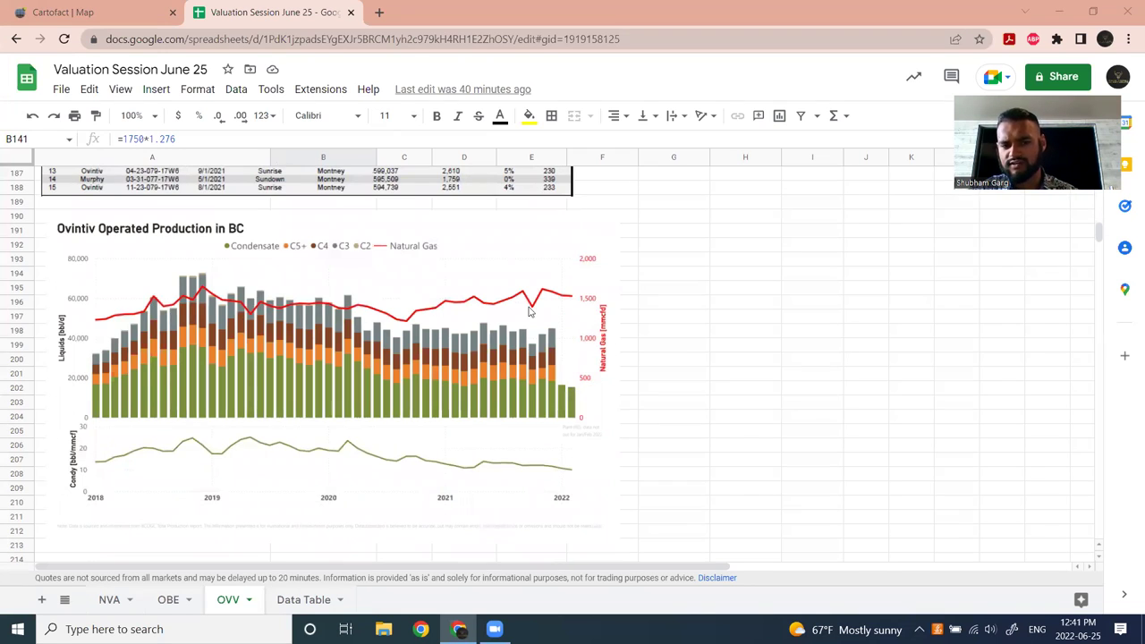
scroll(330, 287, "down", 1)
scroll(338, 307, "up", 1)
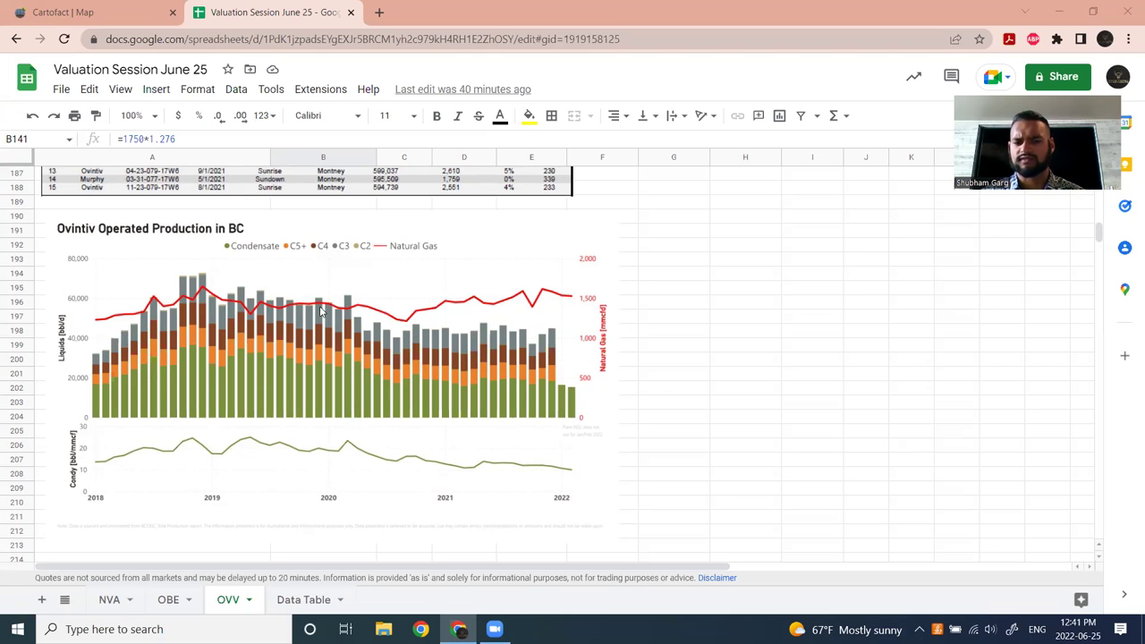
Skim the Ovintiv slides below the BC production chart covering cash return, guidance and drilling efficiency, and return to the chart.
scroll(372, 388, "down", 1)
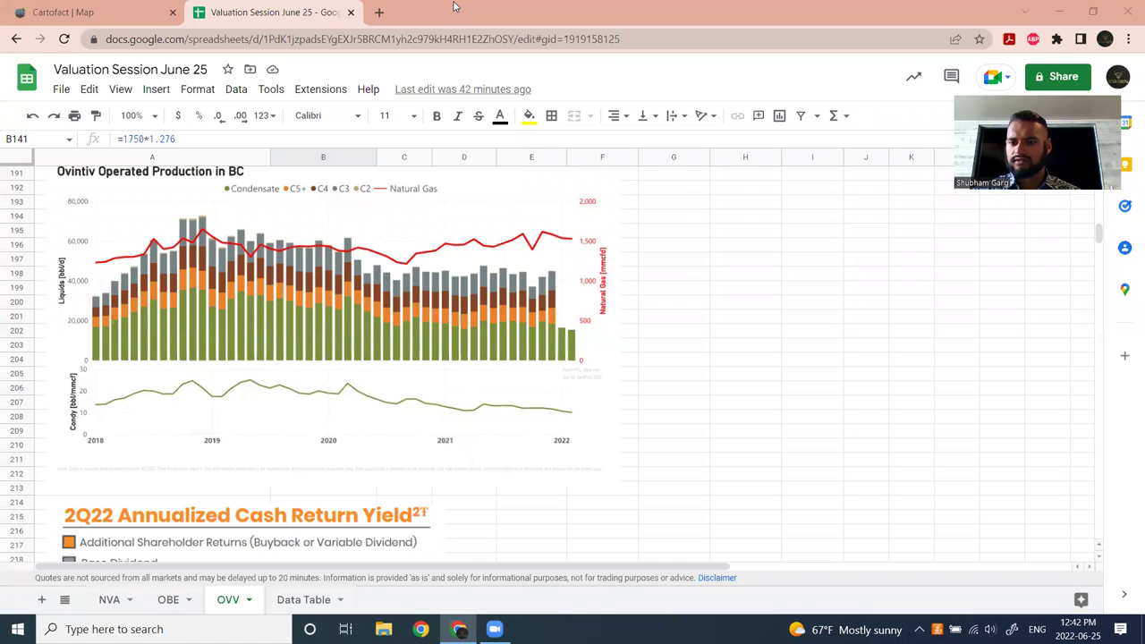
scroll(649, 320, "down", 8)
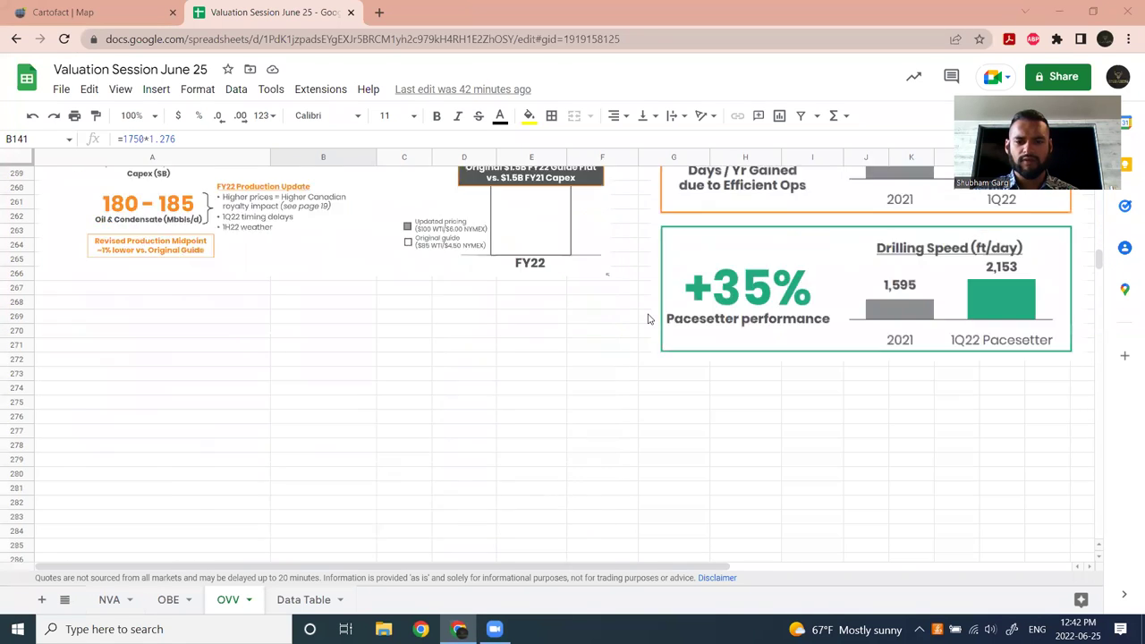
scroll(649, 321, "down", 5)
scroll(658, 317, "up", 15)
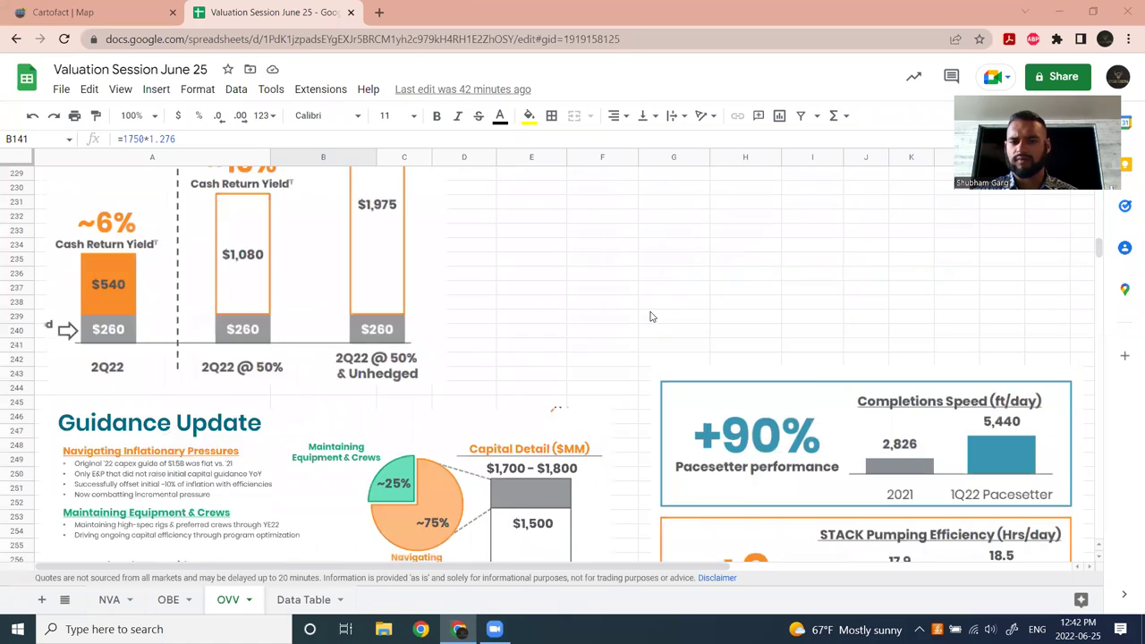
scroll(659, 317, "up", 3)
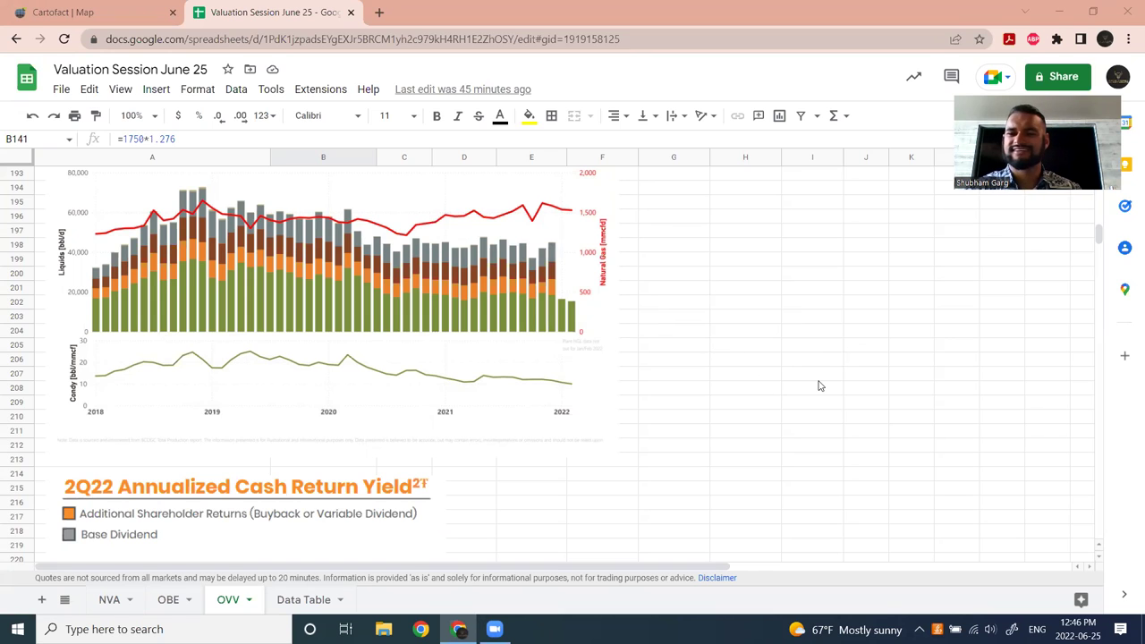
Examine the 2Q22 Annualized Cash Return Yield chart, comparing the actual 2Q22 case with the 50% and the 50% unhedged cases.
scroll(557, 301, "down", 7)
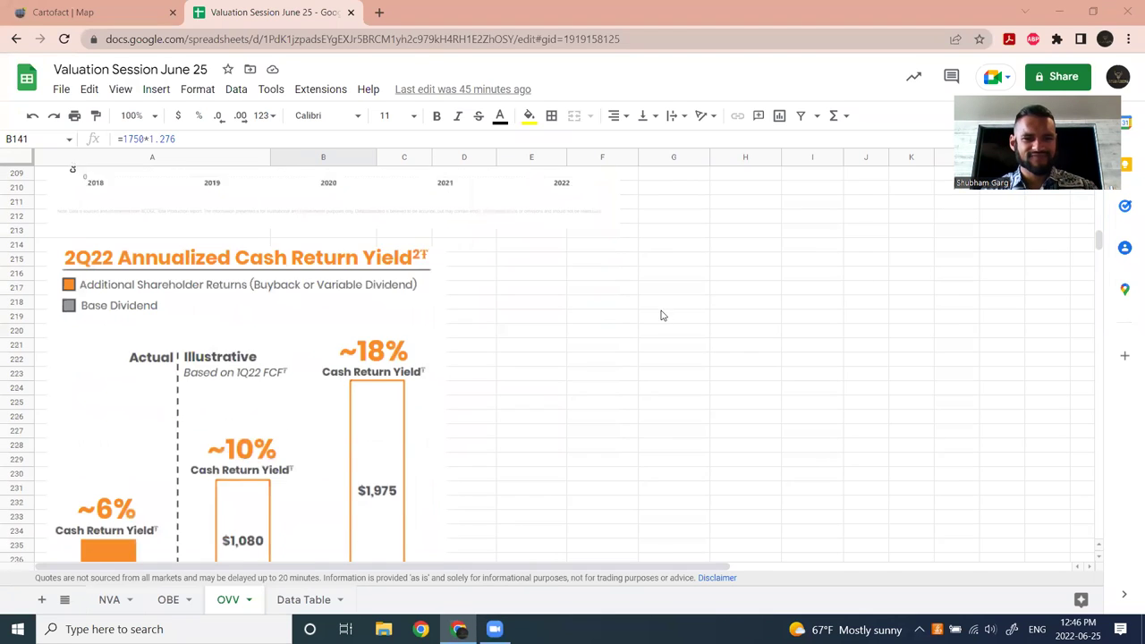
scroll(498, 338, "down", 1)
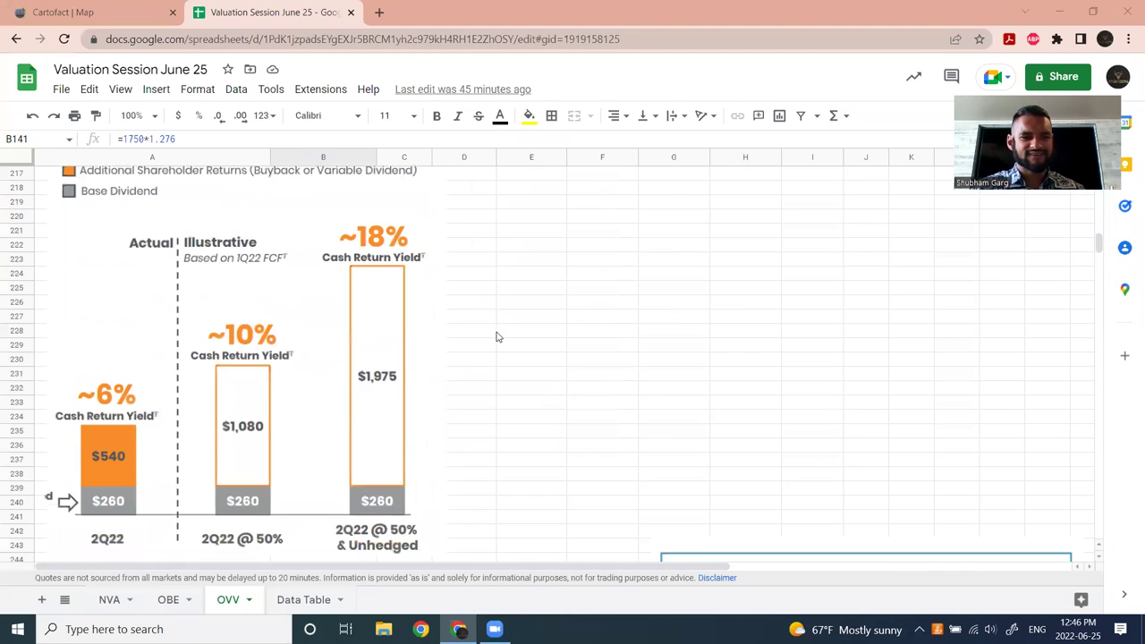
scroll(498, 337, "up", 2)
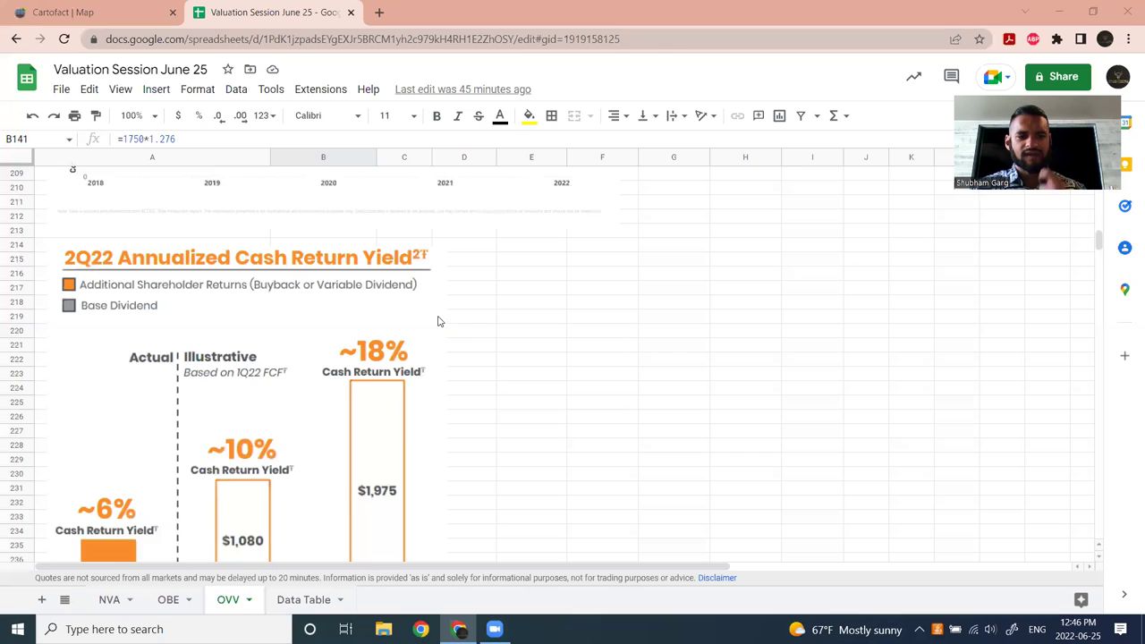
scroll(445, 349, "down", 1)
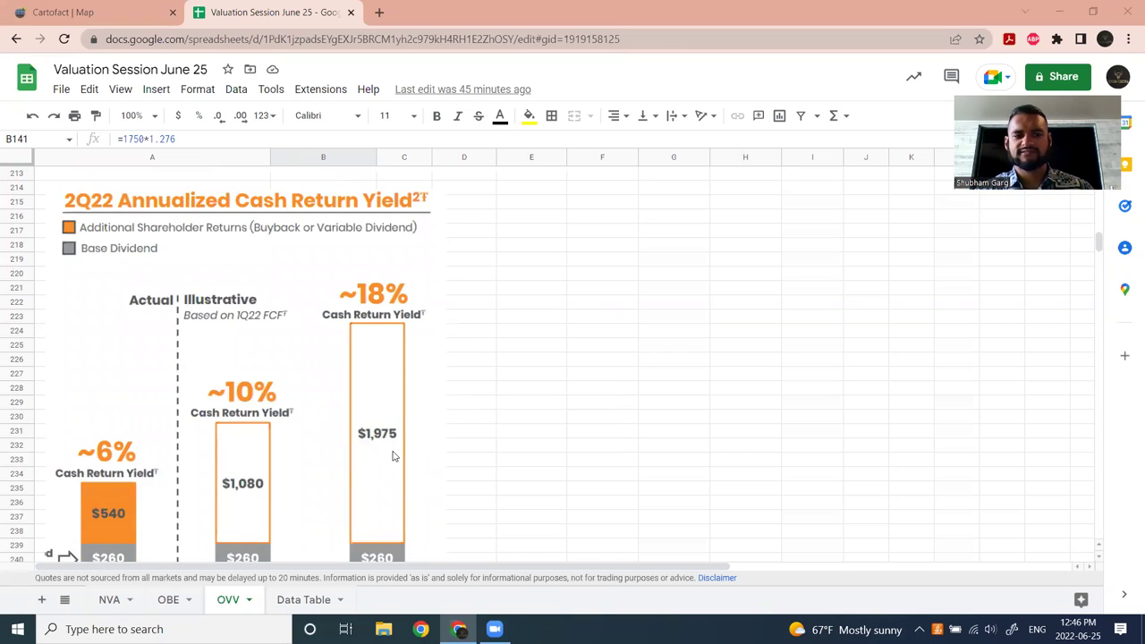
scroll(171, 382, "down", 1)
scroll(175, 376, "down", 1)
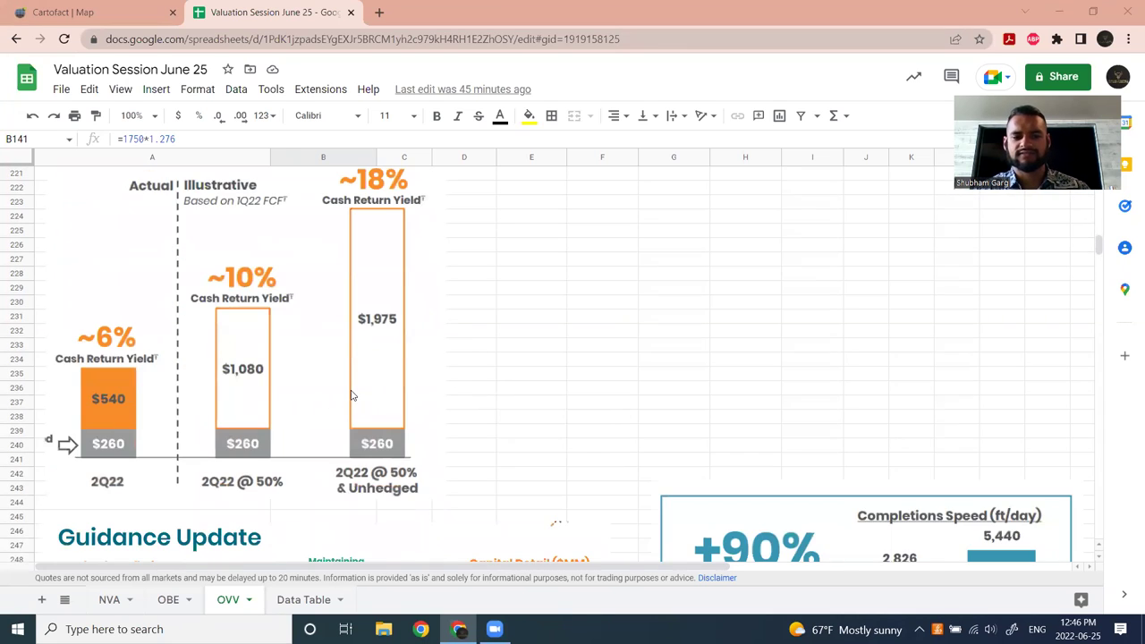
scroll(353, 397, "up", 1)
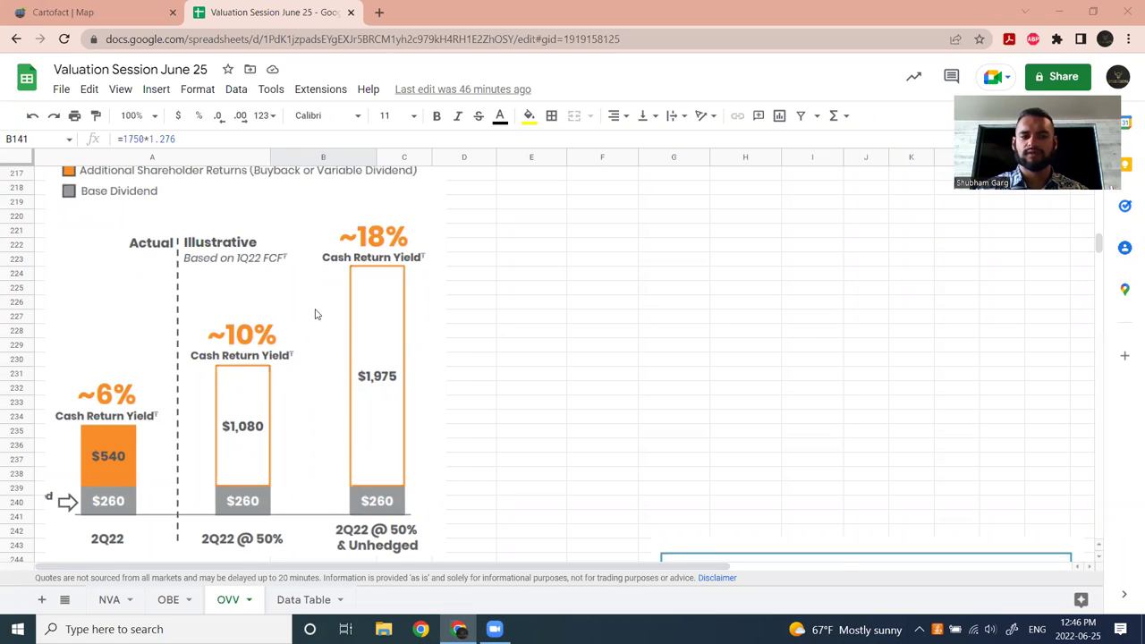
scroll(317, 313, "up", 2)
scroll(315, 314, "down", 3)
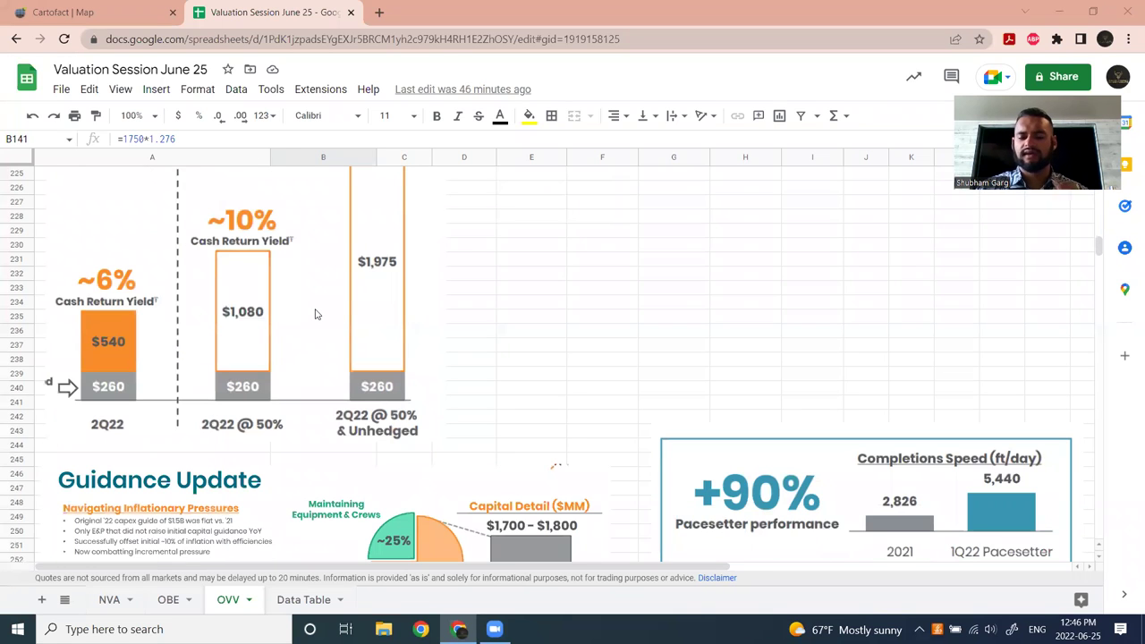